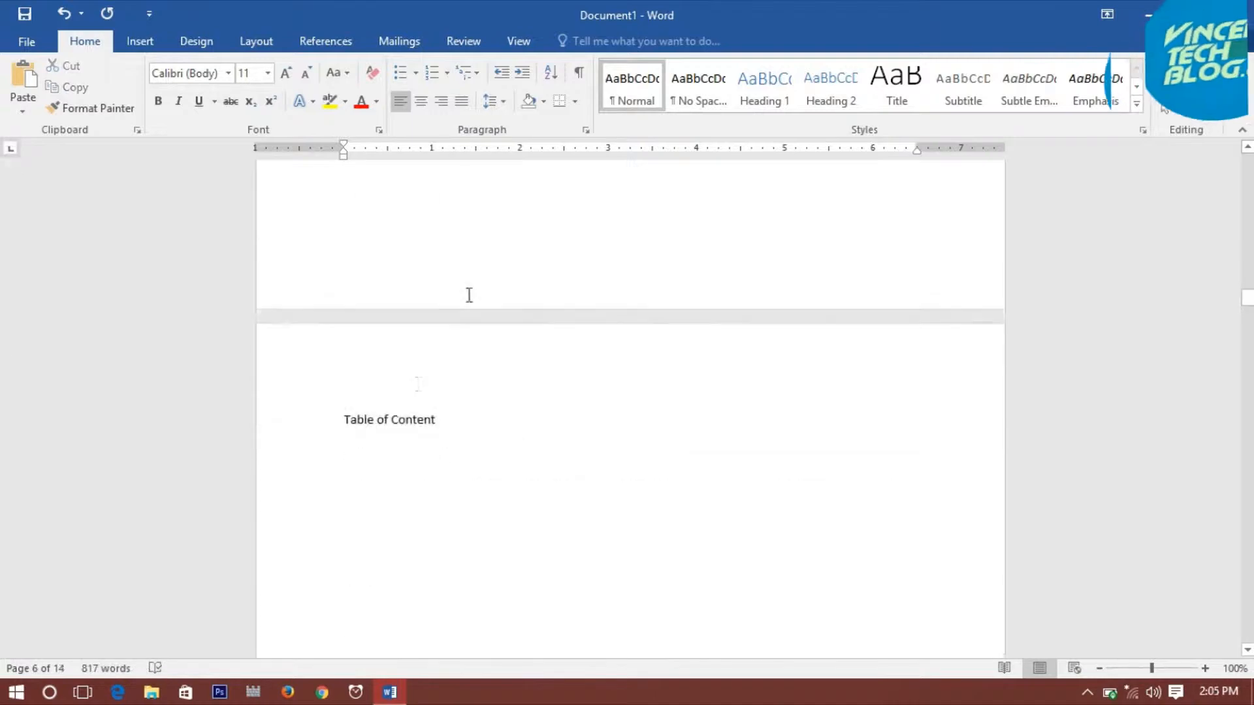
# - Delete the blank page between the Table of Content page and Chapter 1
pyautogui.scroll(-1, 454, 491)
pyautogui.click(412, 442)
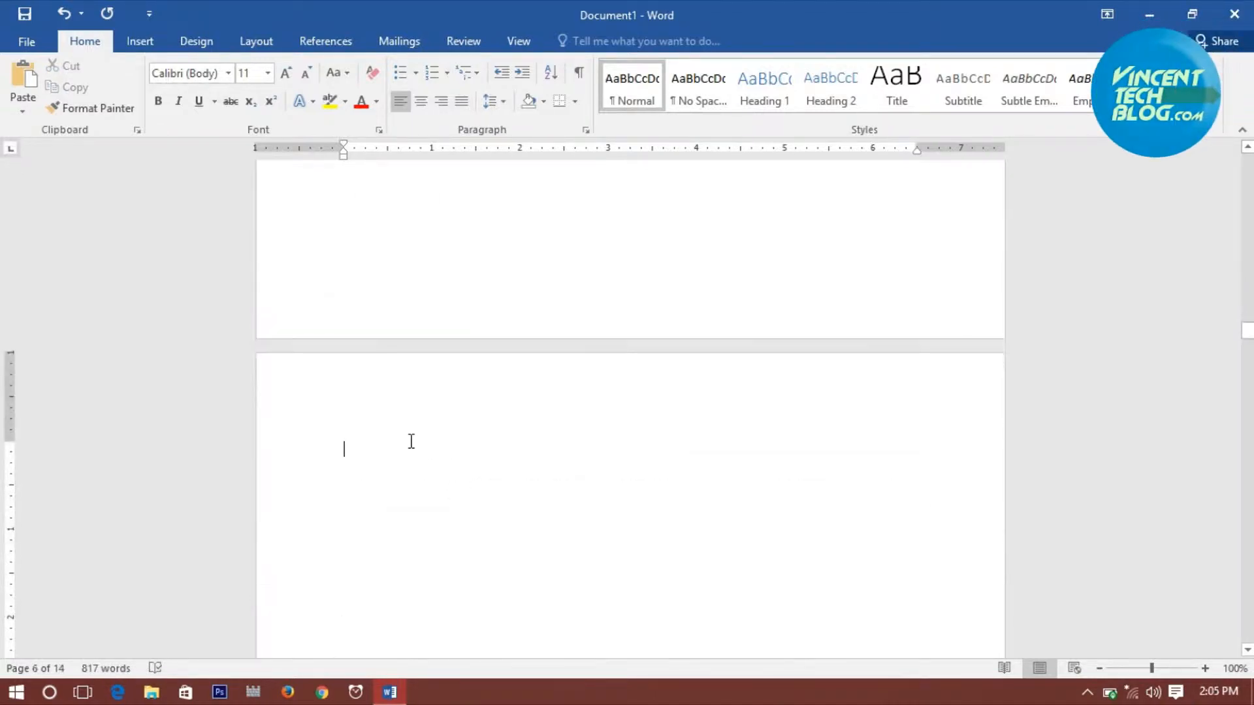
pyautogui.press('Delete')
pyautogui.scroll(-1, 457, 438)
# - Review the pages from Chapter 1 through the Conclusion to the Reference list
pyautogui.scroll(8, 465, 434)
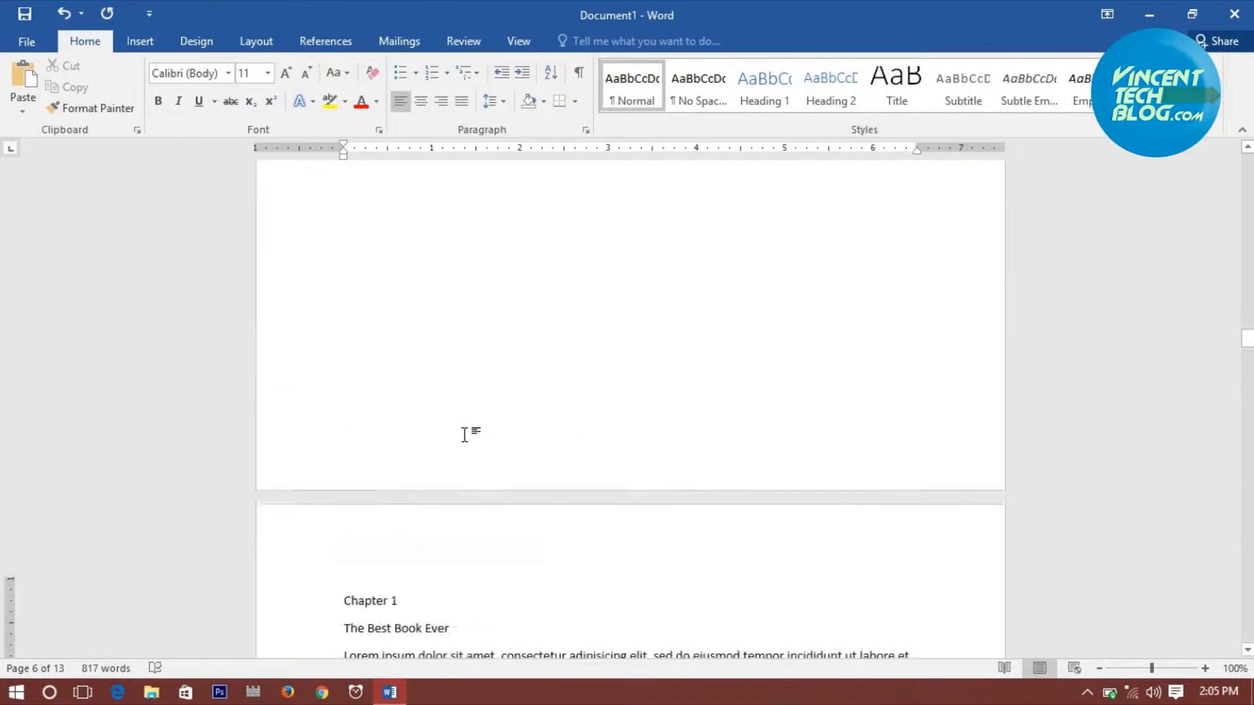
pyautogui.scroll(-10, 465, 434)
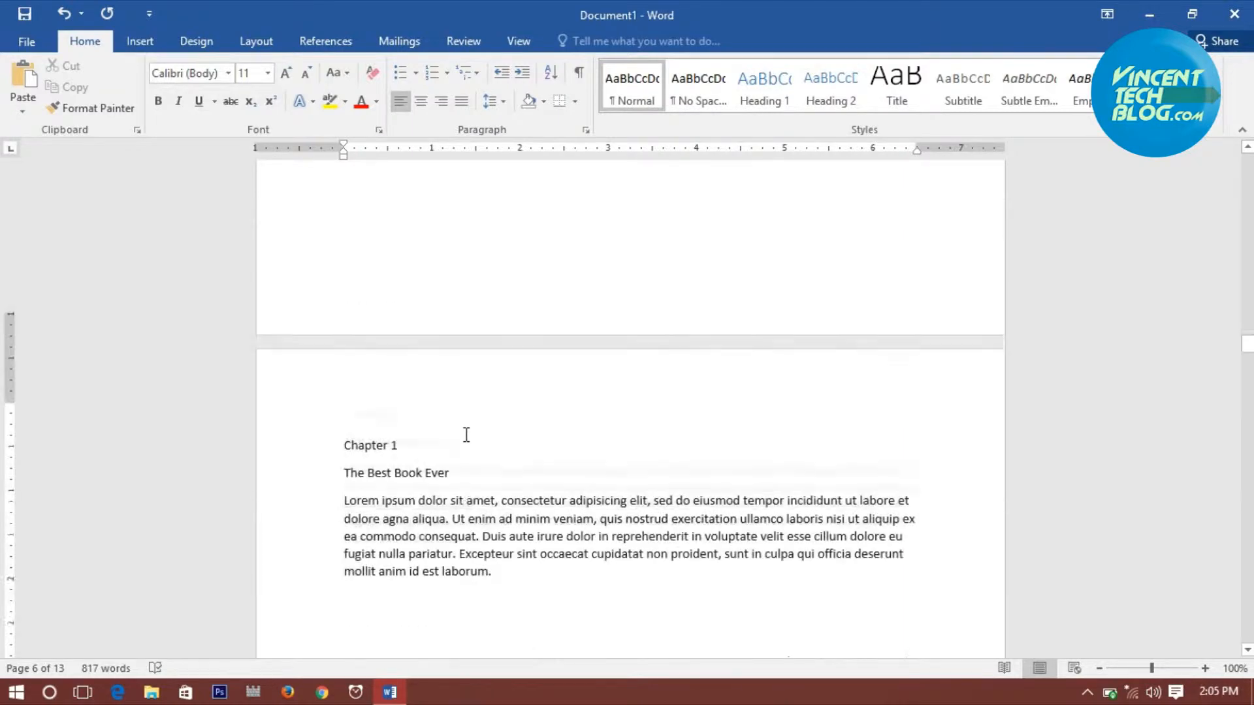
pyautogui.scroll(-10, 413, 404)
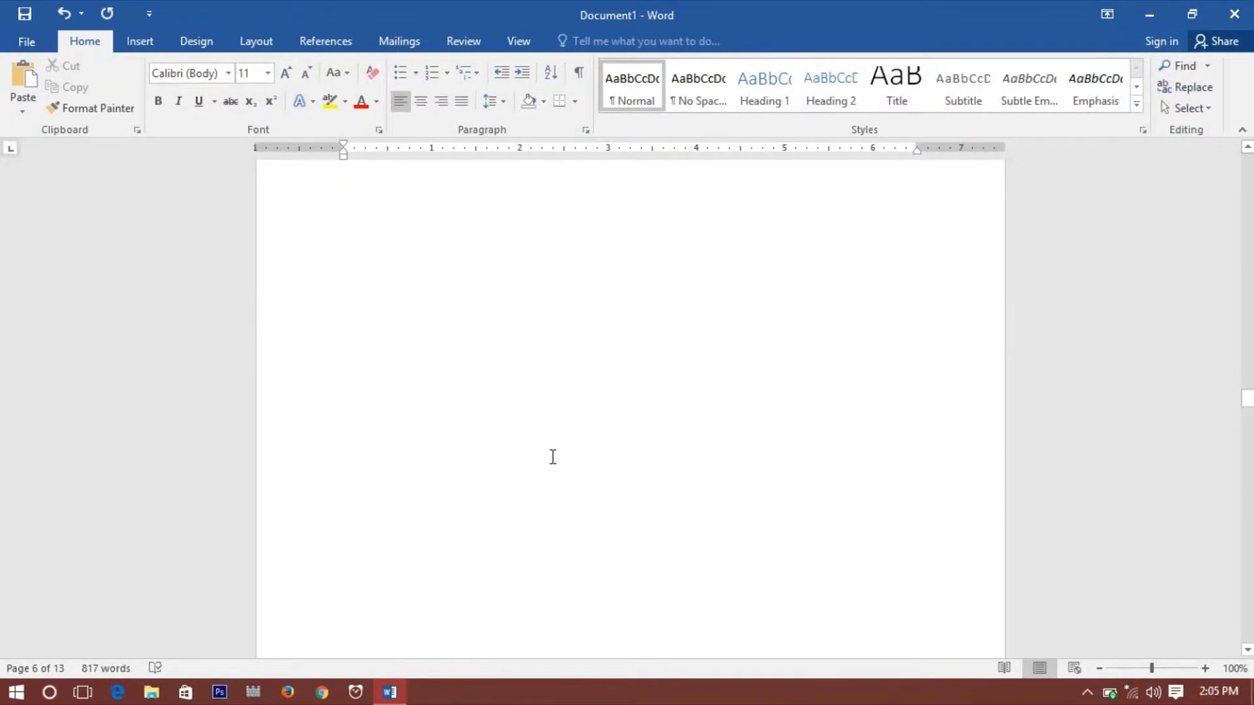
pyautogui.scroll(-3, 550, 456)
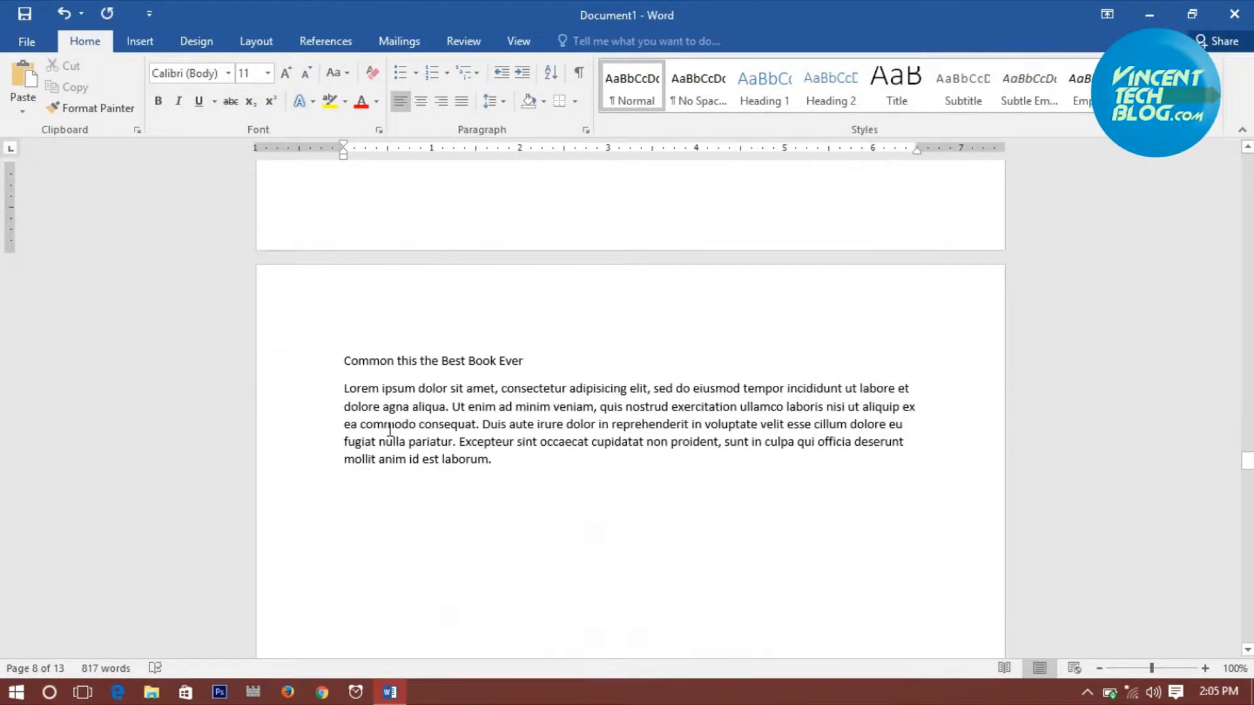
pyautogui.moveTo(358, 423); pyautogui.dragTo(510, 440)
pyautogui.scroll(-5, 531, 504)
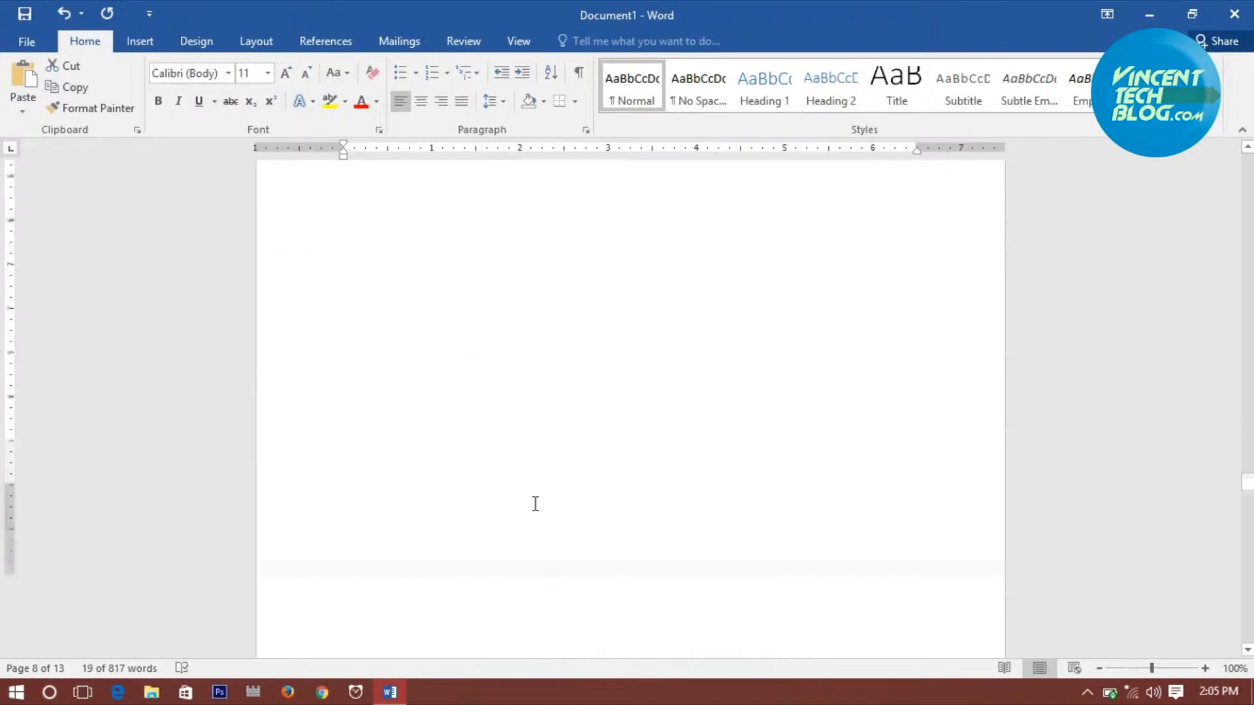
pyautogui.scroll(-8, 534, 504)
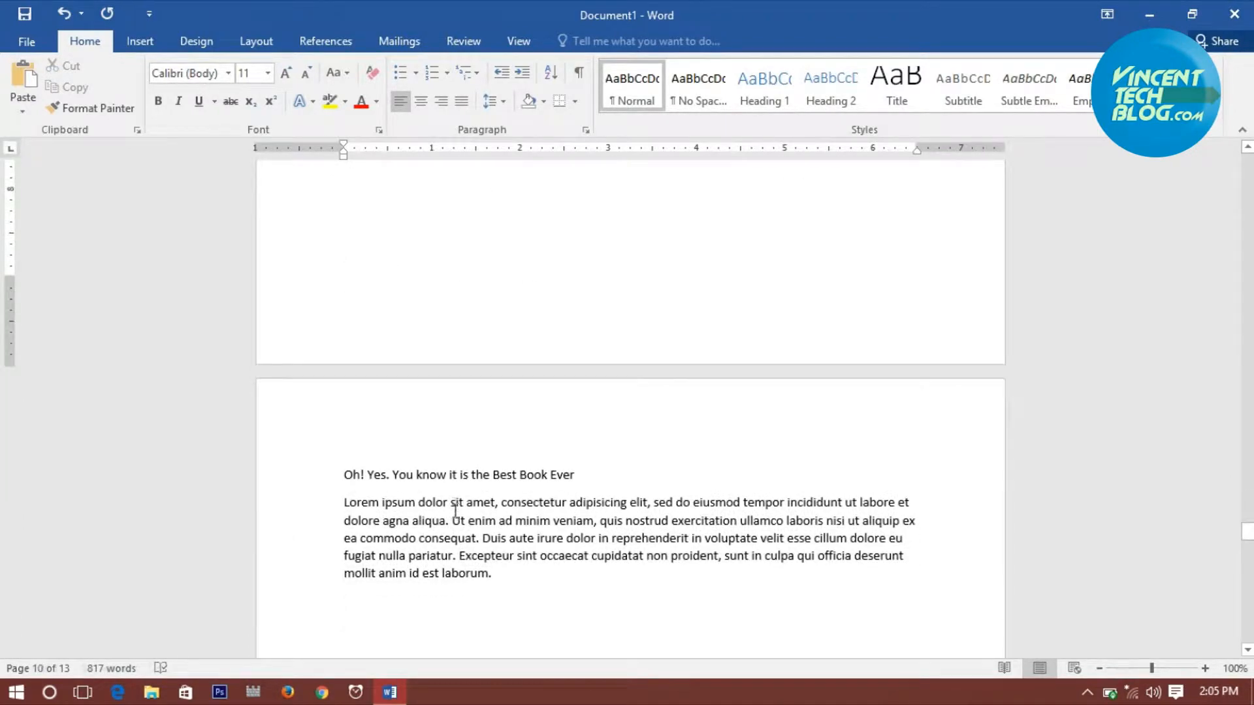
pyautogui.scroll(-12, 455, 509)
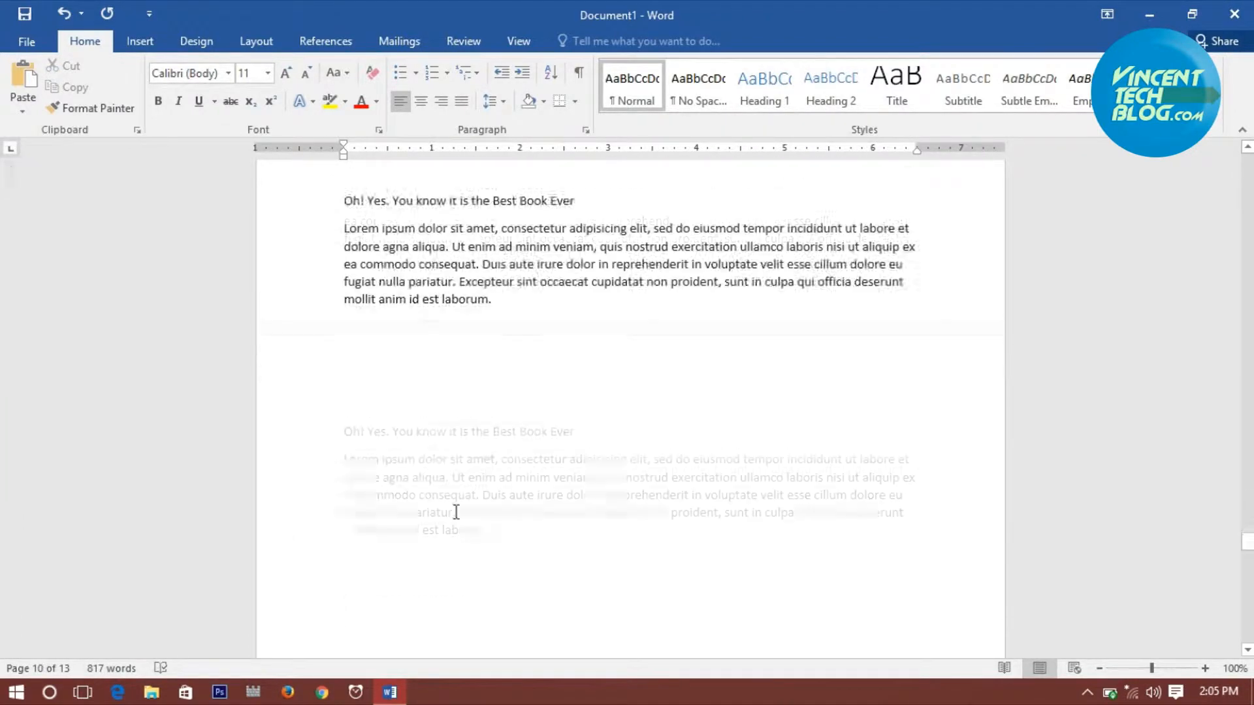
pyautogui.scroll(-15, 520, 540)
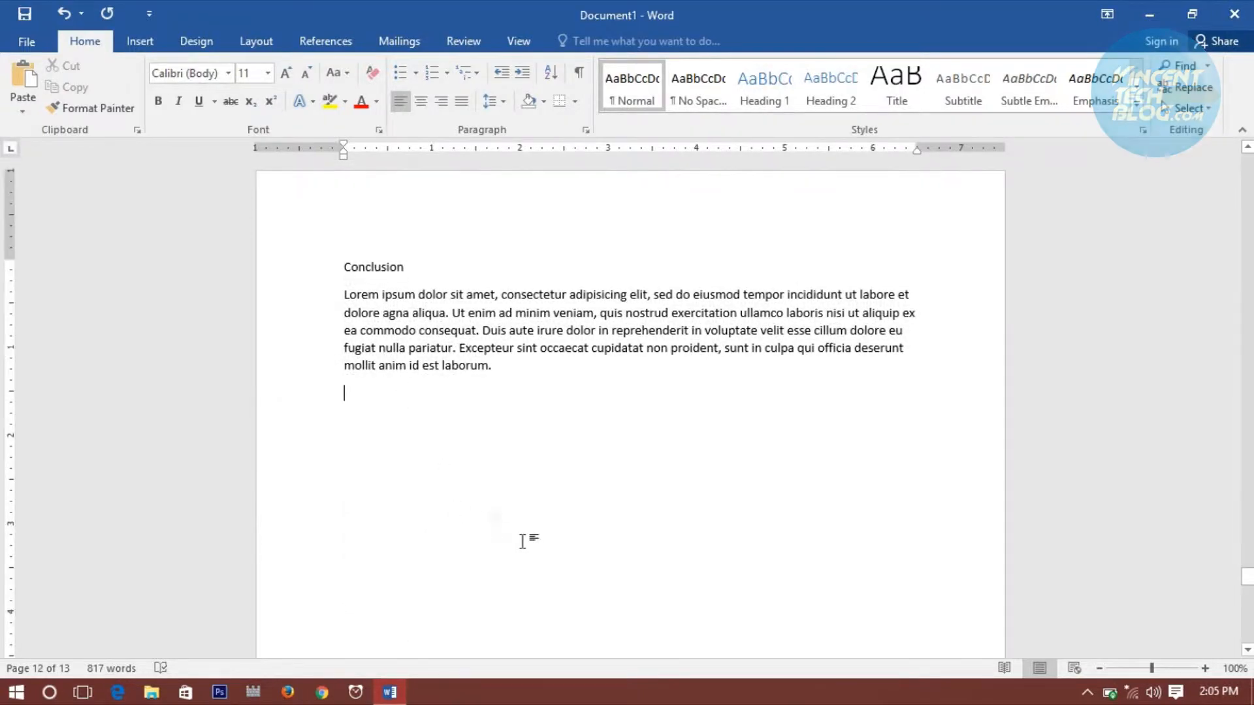
pyautogui.click(458, 532)
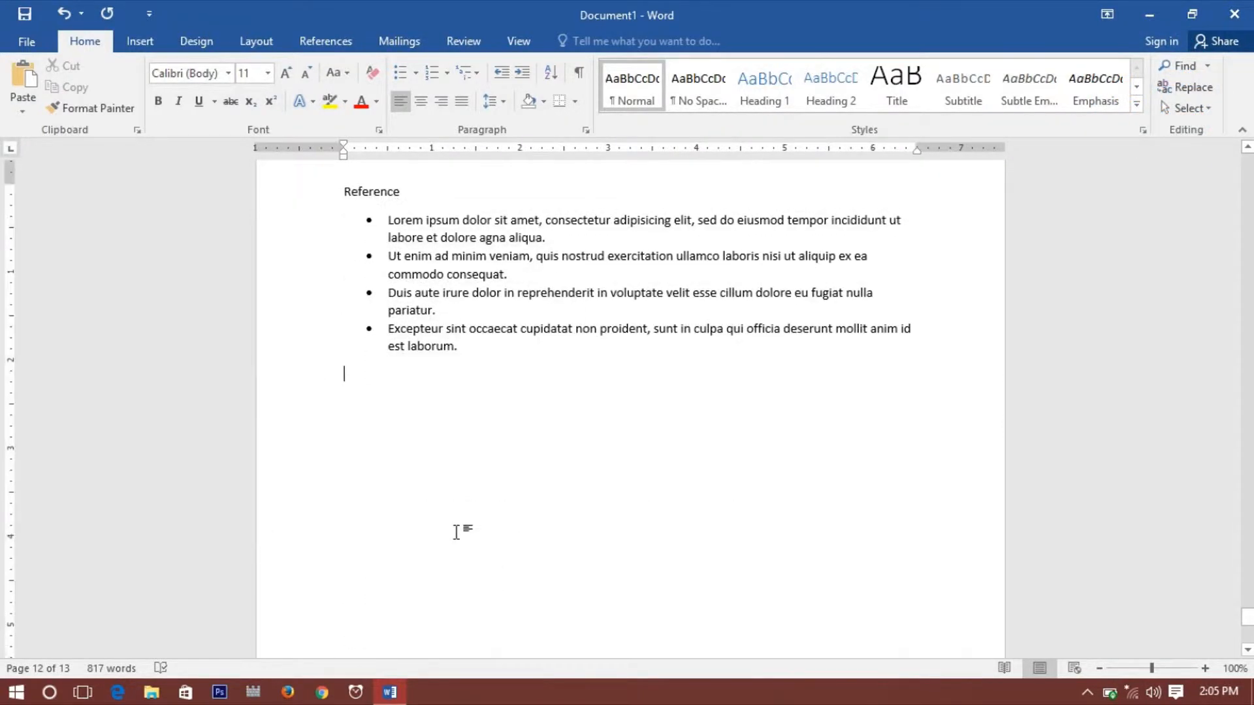
# - Return to the cover page and examine its title lines and the Preface page that follows
pyautogui.scroll(5, 458, 529)
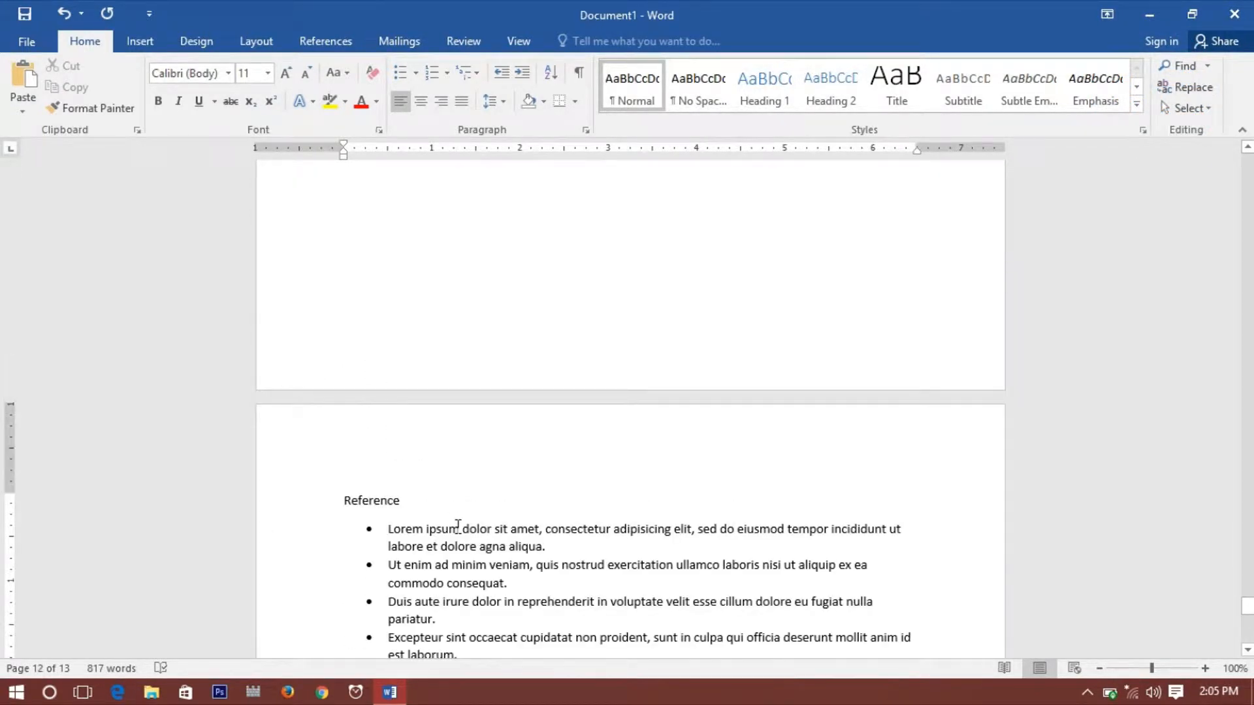
pyautogui.scroll(20, 457, 527)
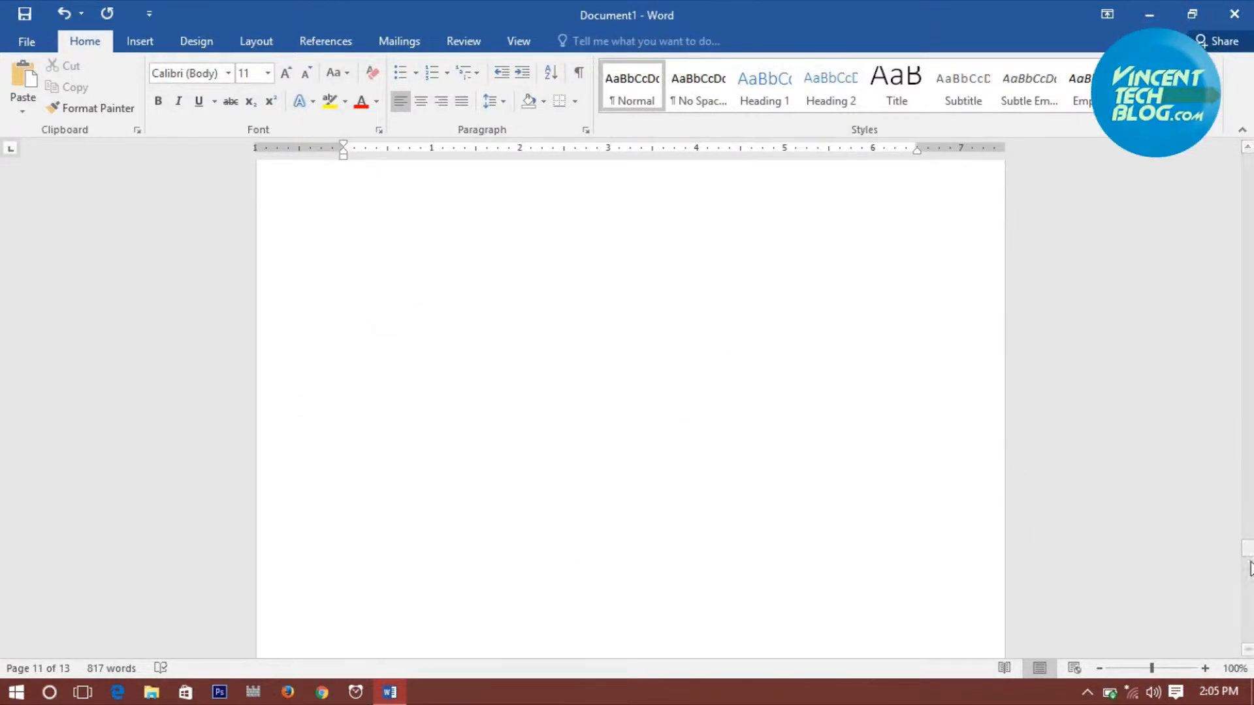
pyautogui.moveTo(1247, 522); pyautogui.dragTo(1244, 171)
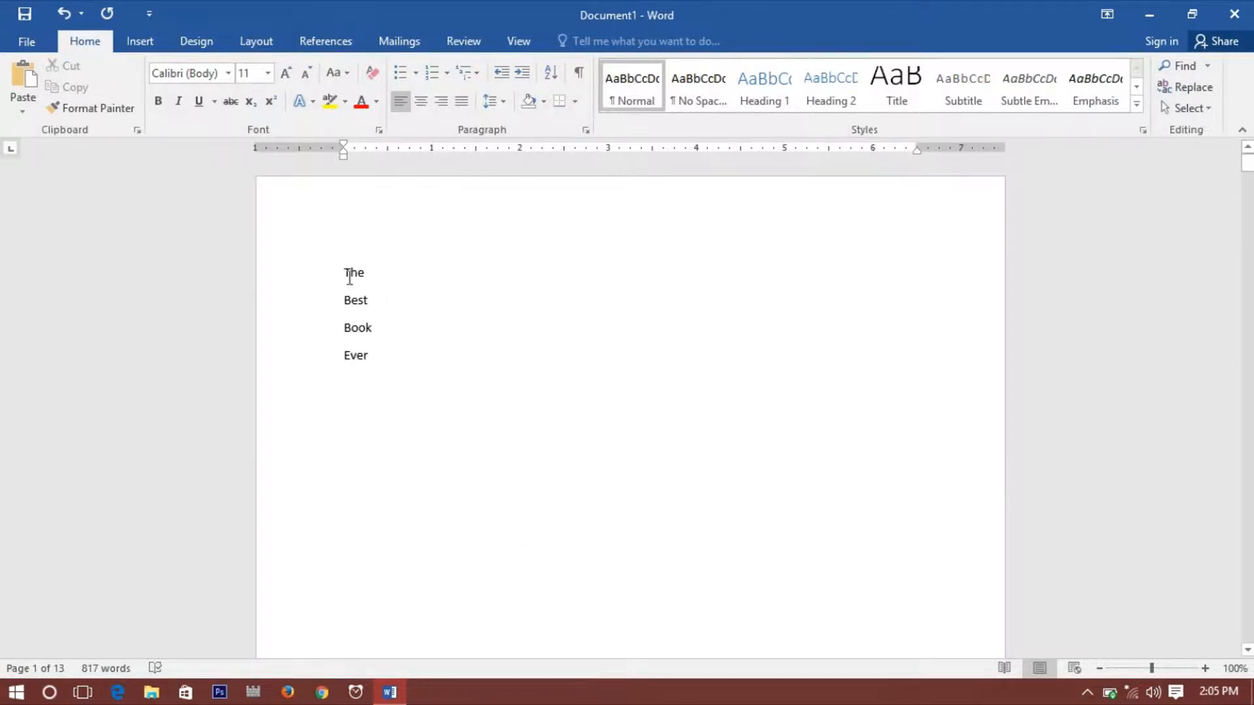
pyautogui.moveTo(401, 326); pyautogui.dragTo(392, 328)
pyautogui.scroll(-15, 753, 591)
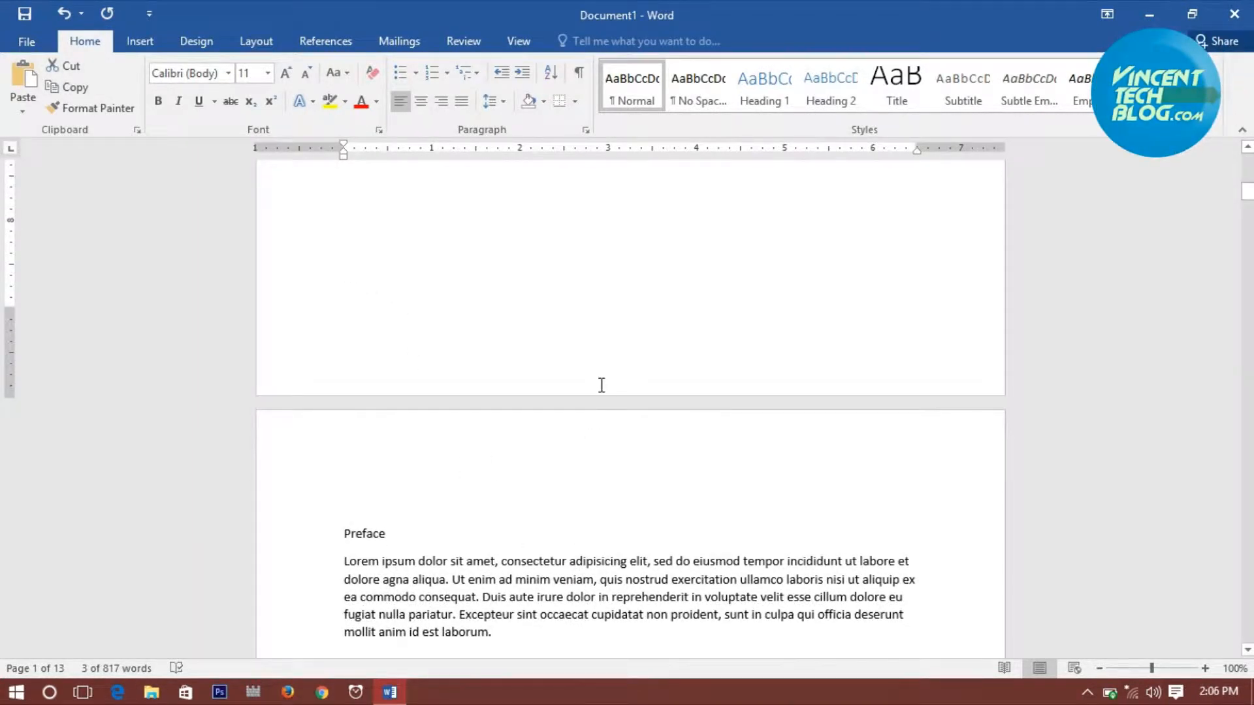
pyautogui.scroll(10, 606, 398)
pyautogui.click(399, 387)
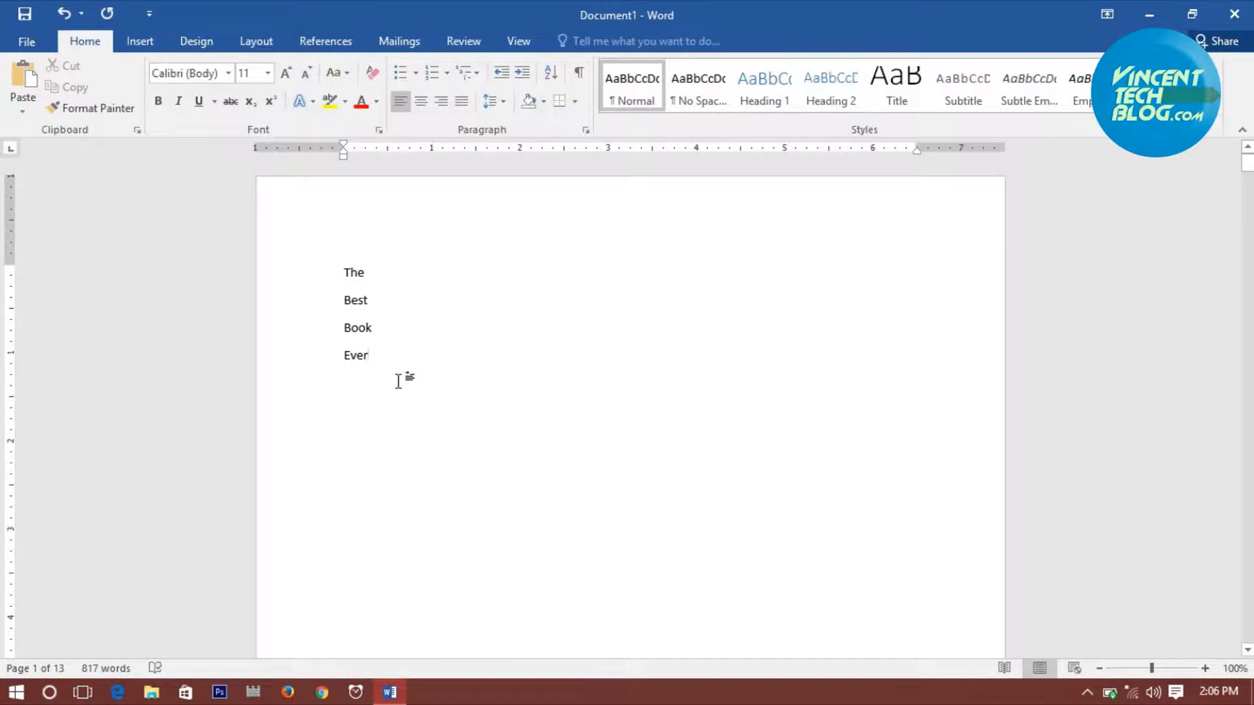
pyautogui.scroll(-2, 456, 477)
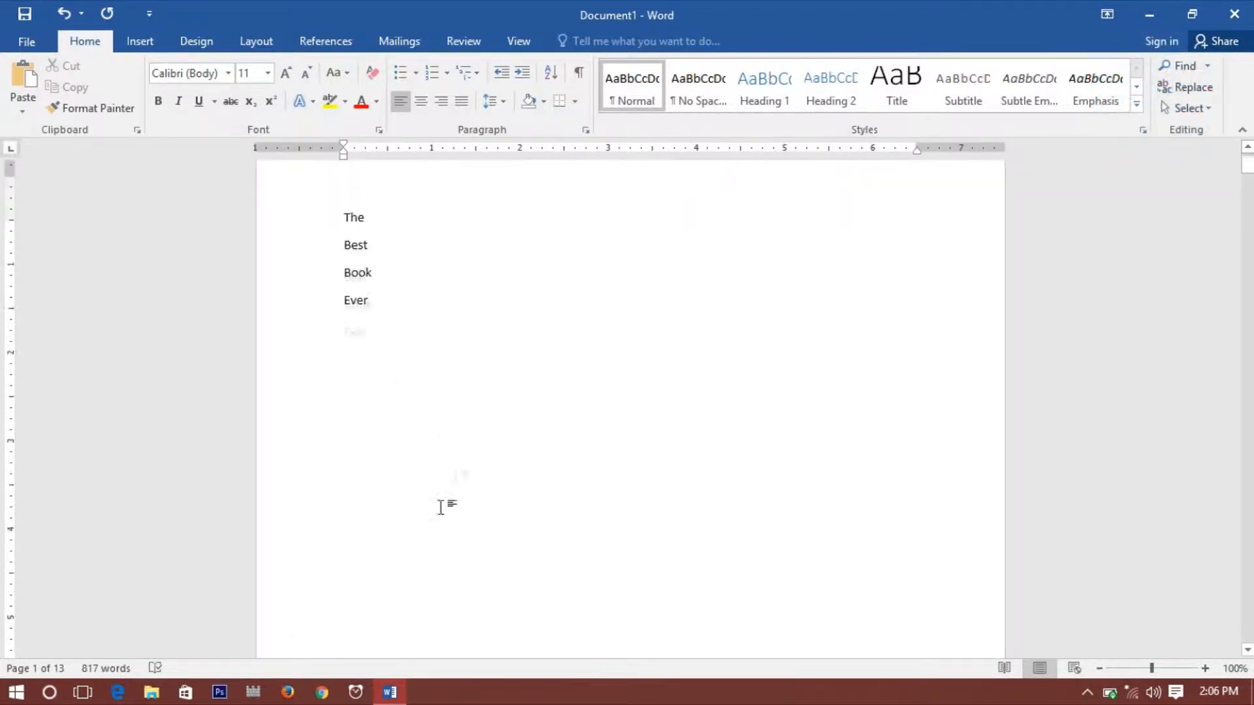
# - Show the section number in the status bar and check it on the cover and Preface pages
pyautogui.rightClick(191, 673)
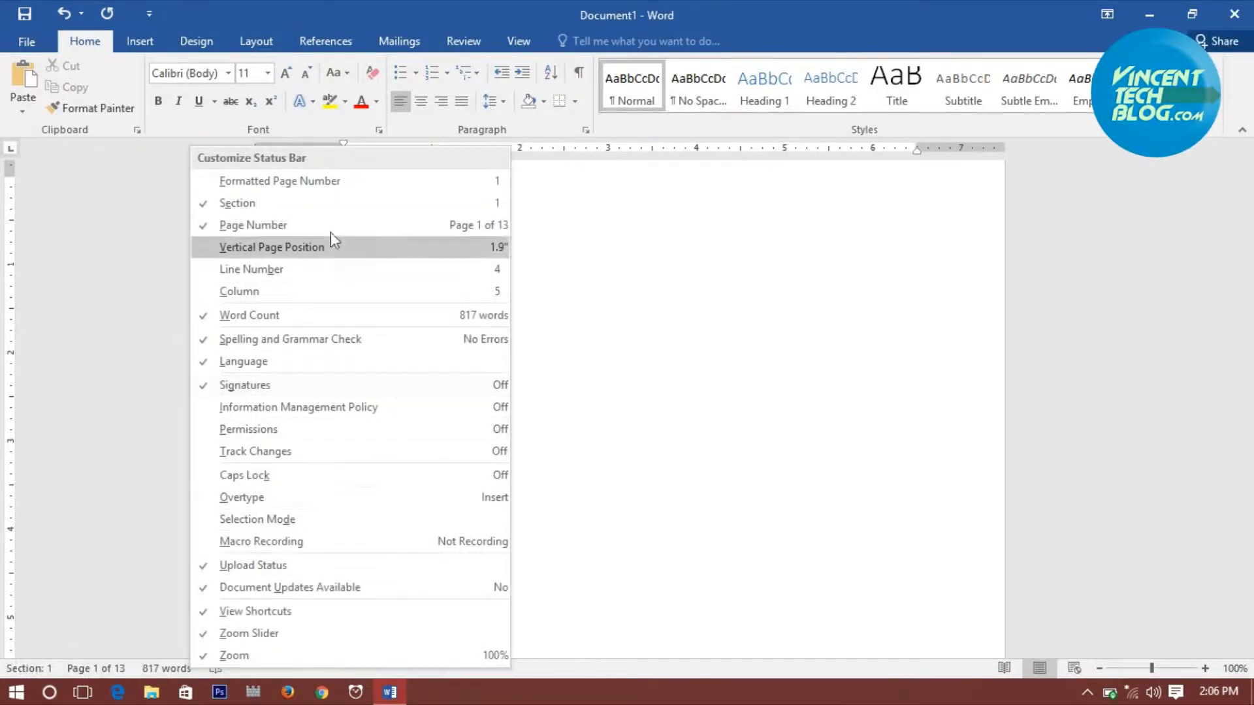
pyautogui.click(739, 277)
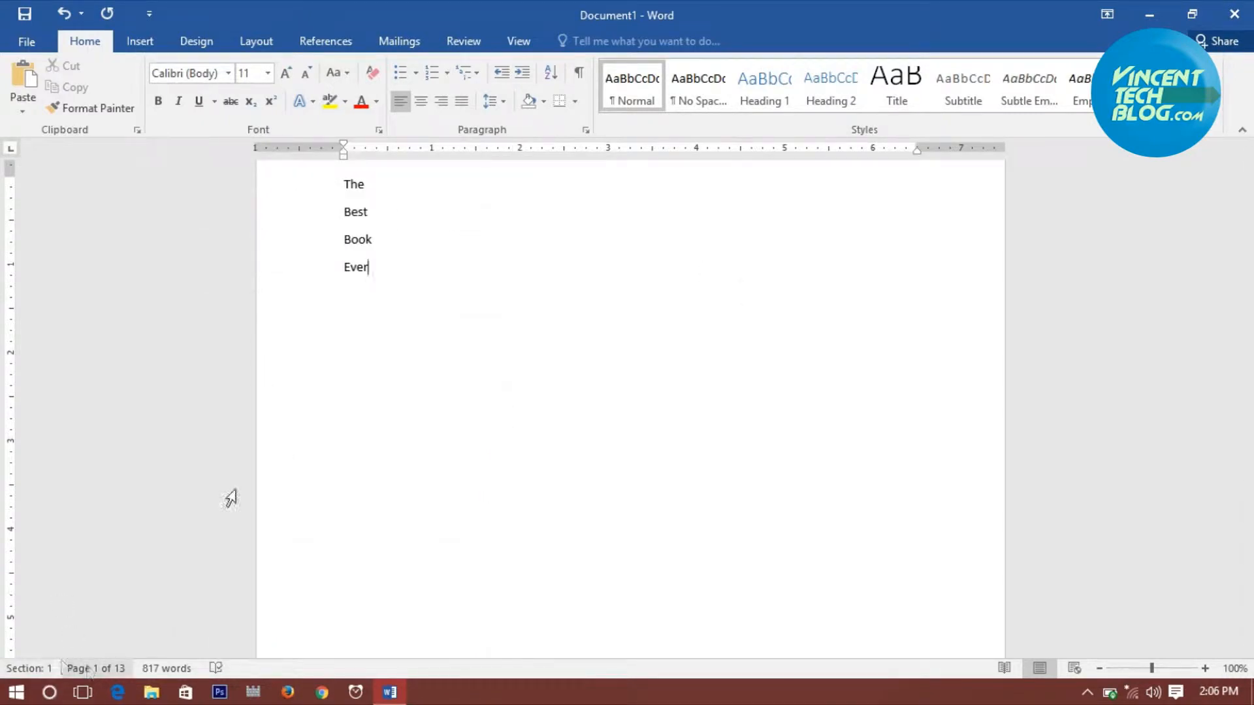
pyautogui.scroll(-10, 520, 522)
pyautogui.scroll(-8, 519, 522)
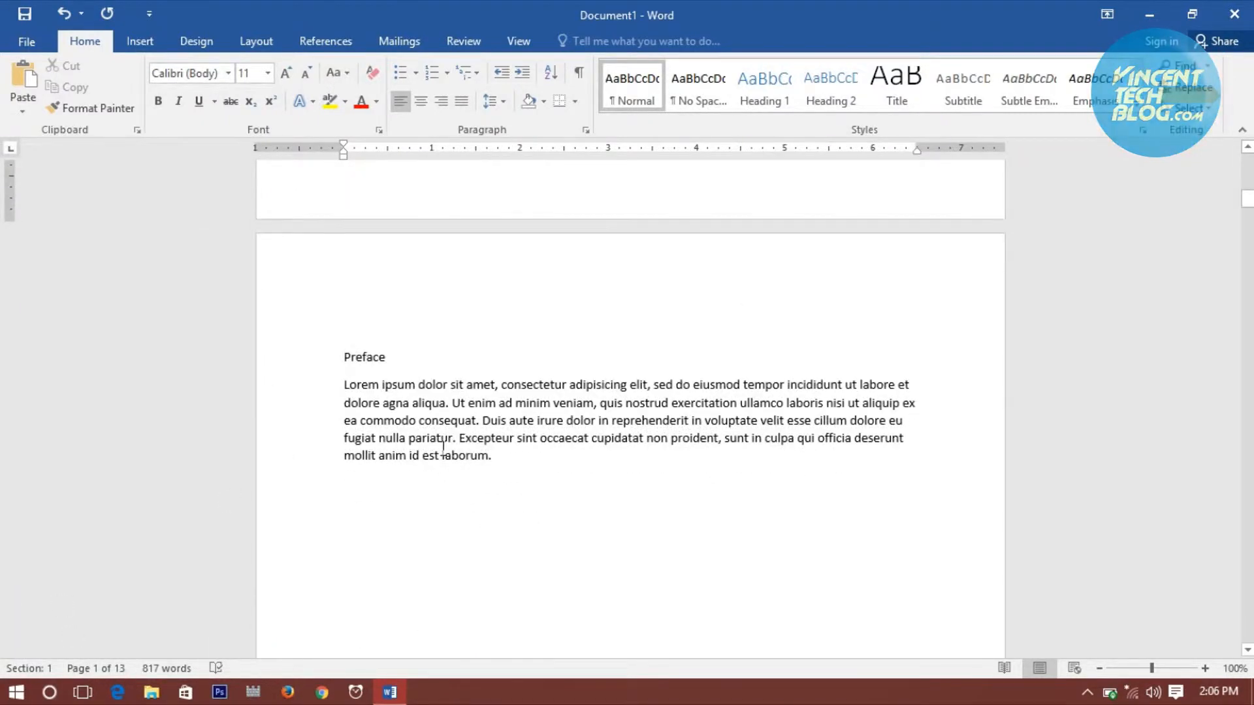
pyautogui.scroll(10, 444, 451)
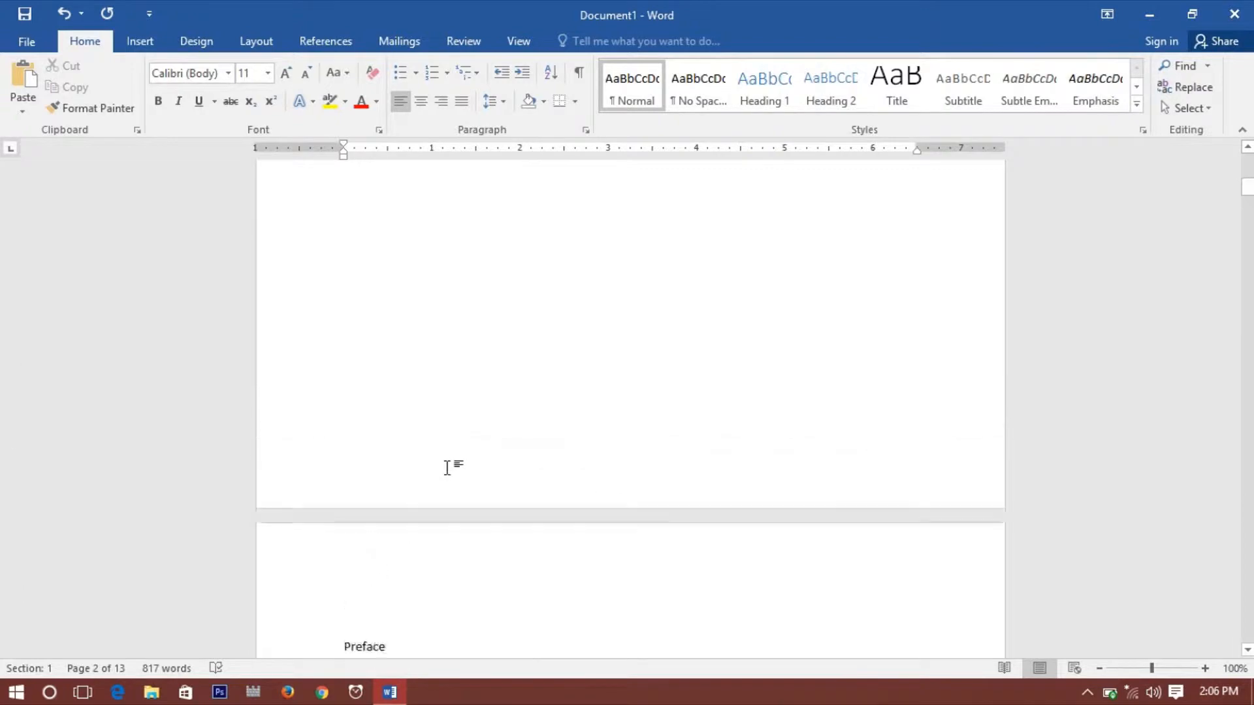
pyautogui.scroll(5, 431, 397)
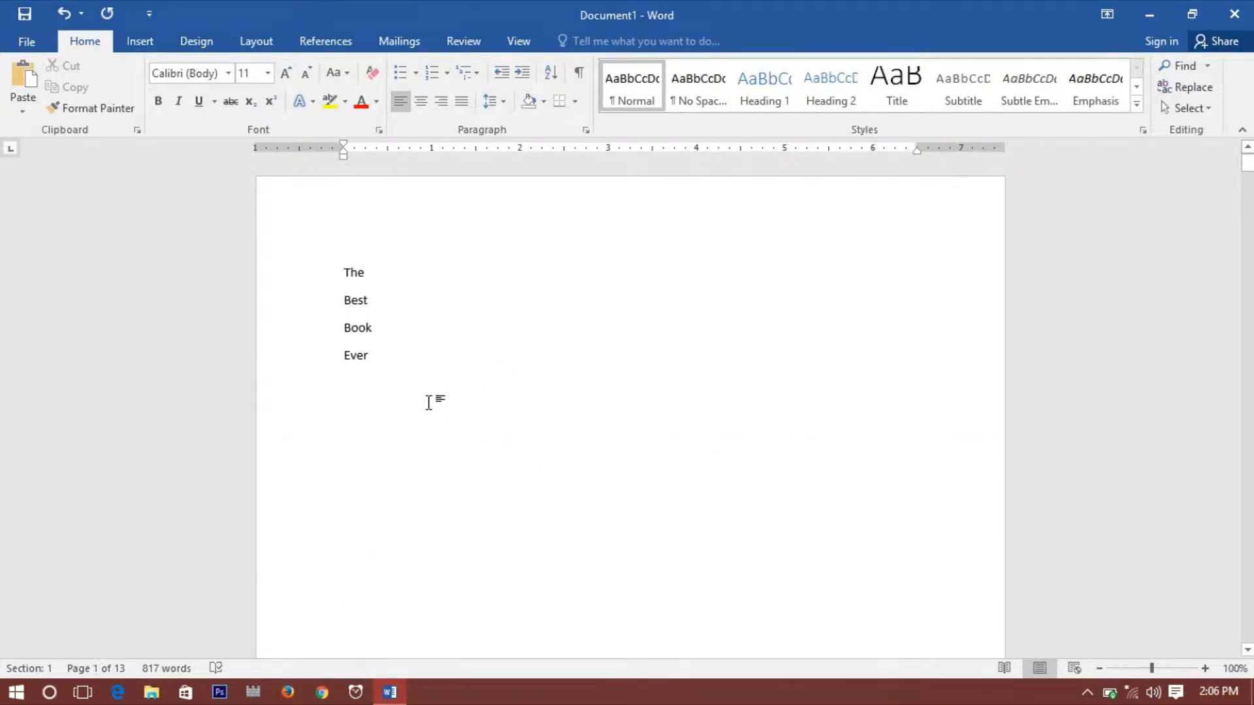
# - Show paragraph marks and hidden formatting symbols, and check the page breaks on the cover and Preface pages
pyautogui.click(428, 403)
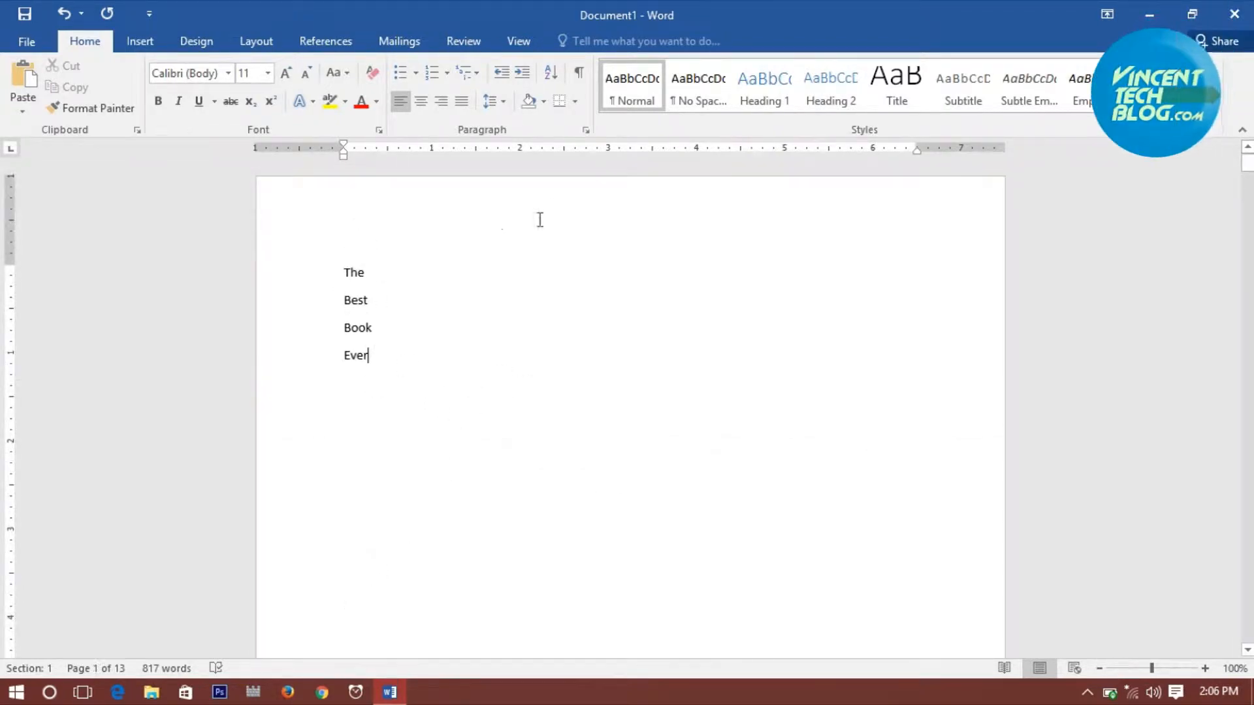
pyautogui.click(579, 74)
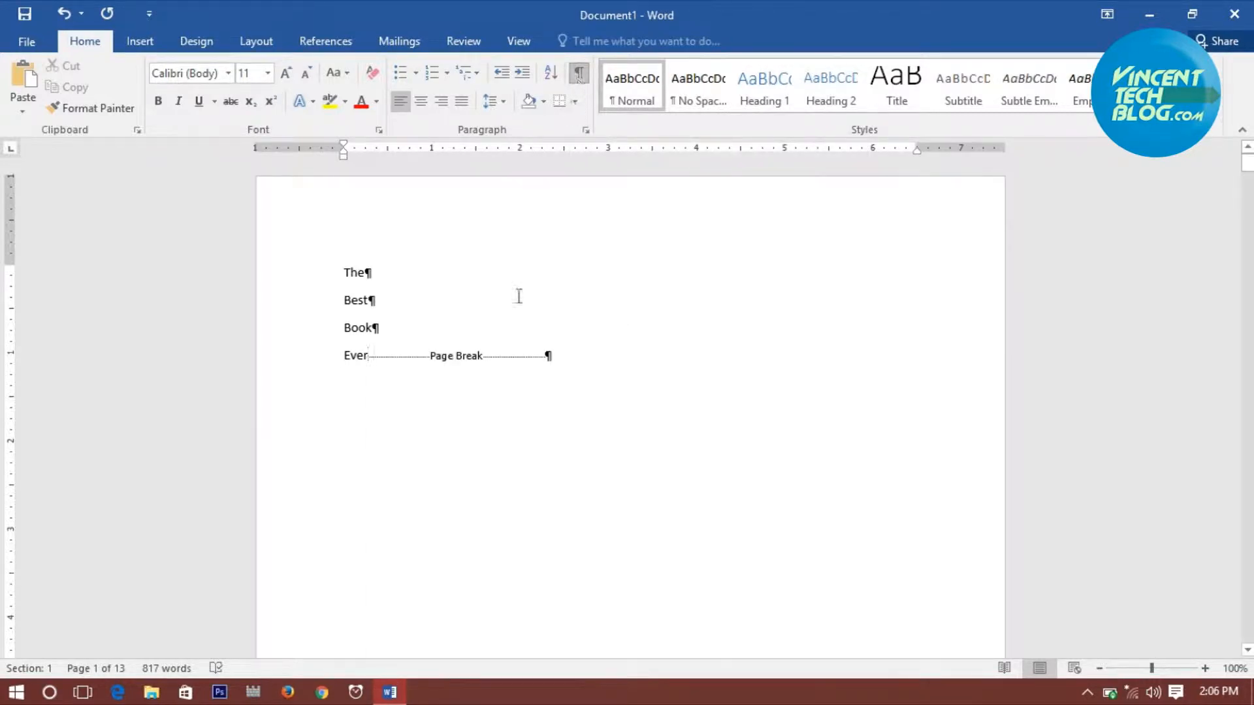
pyautogui.scroll(-5, 484, 451)
pyautogui.scroll(4, 523, 515)
pyautogui.scroll(-10, 539, 519)
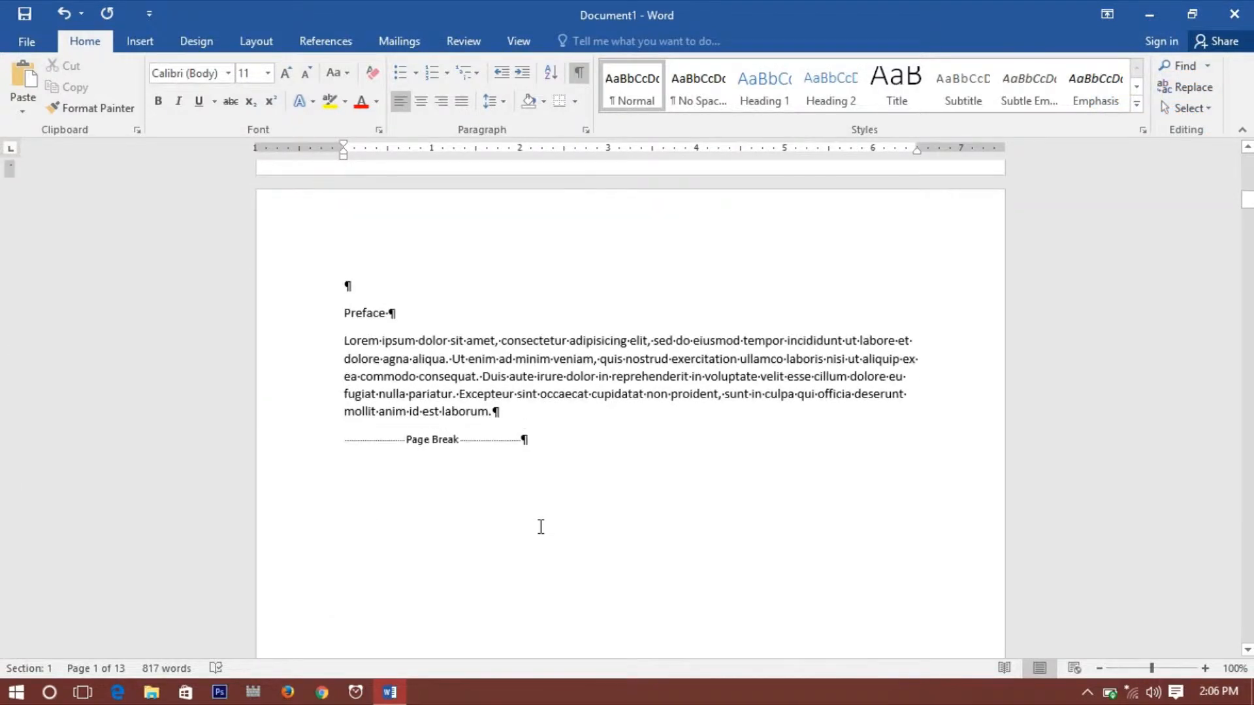
pyautogui.scroll(10, 502, 492)
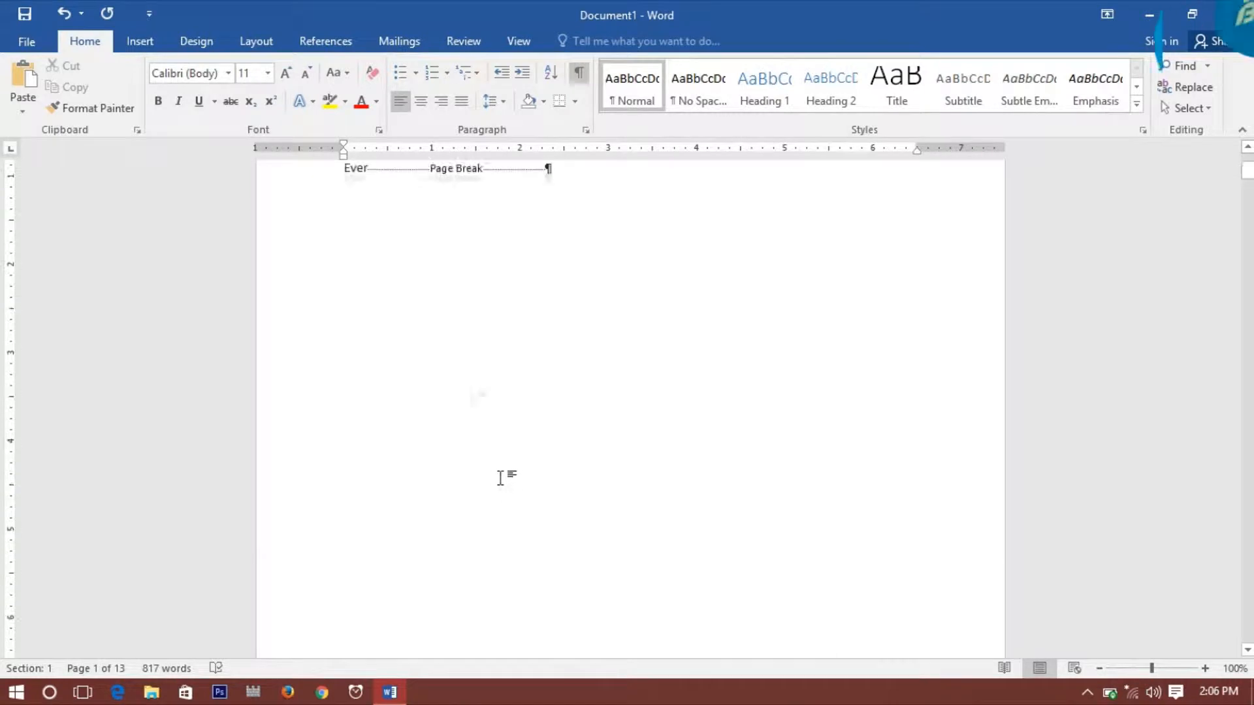
# - Insert a Next Page section break after "Ever" on the cover page
pyautogui.click(379, 360)
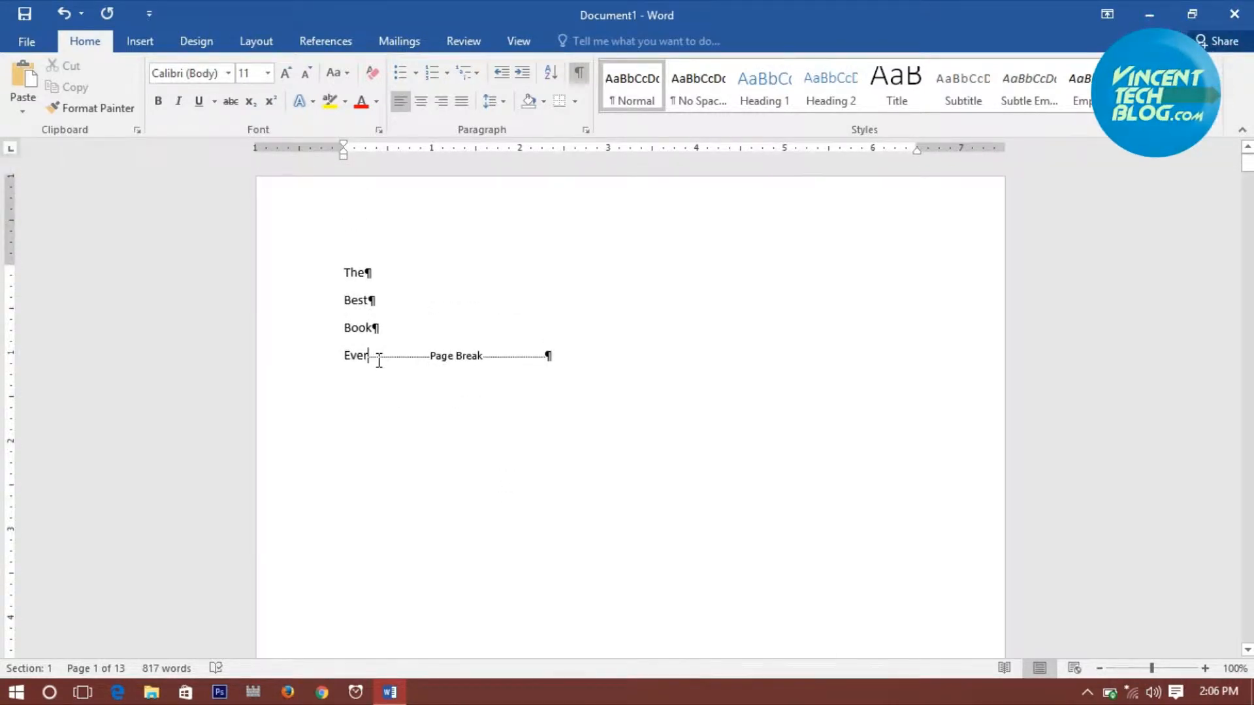
pyautogui.click(268, 43)
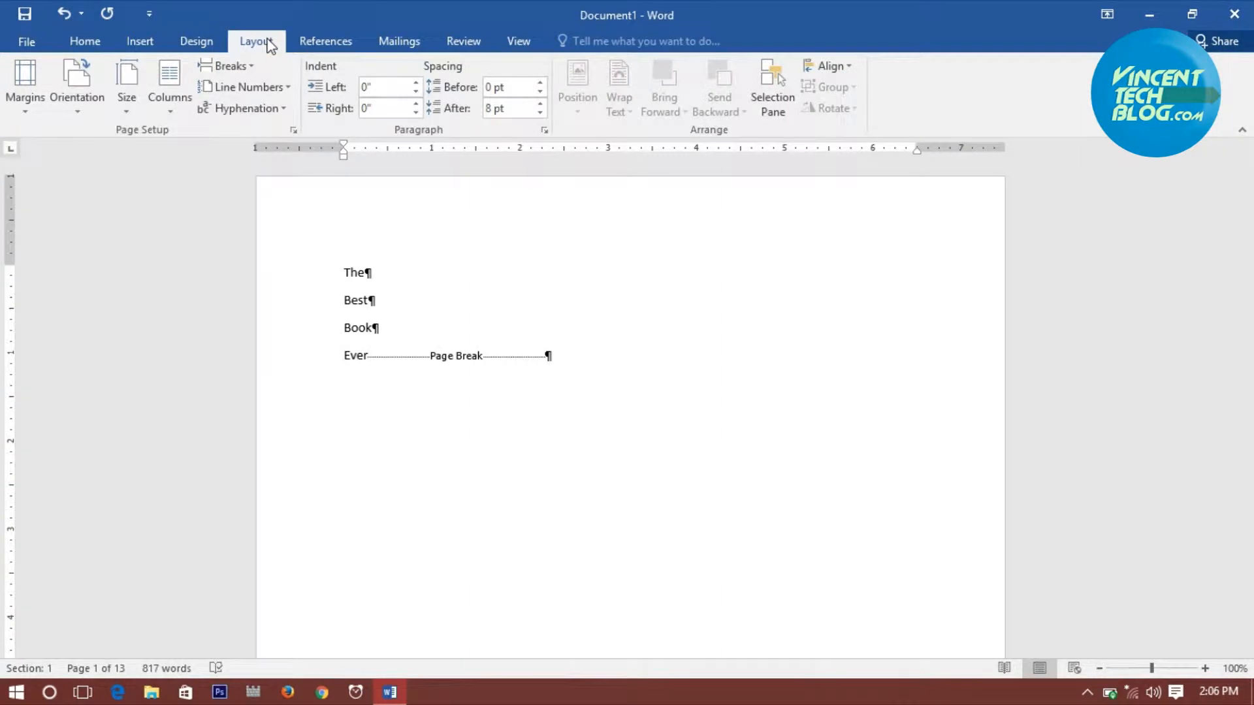
pyautogui.click(250, 69)
pyautogui.click(304, 306)
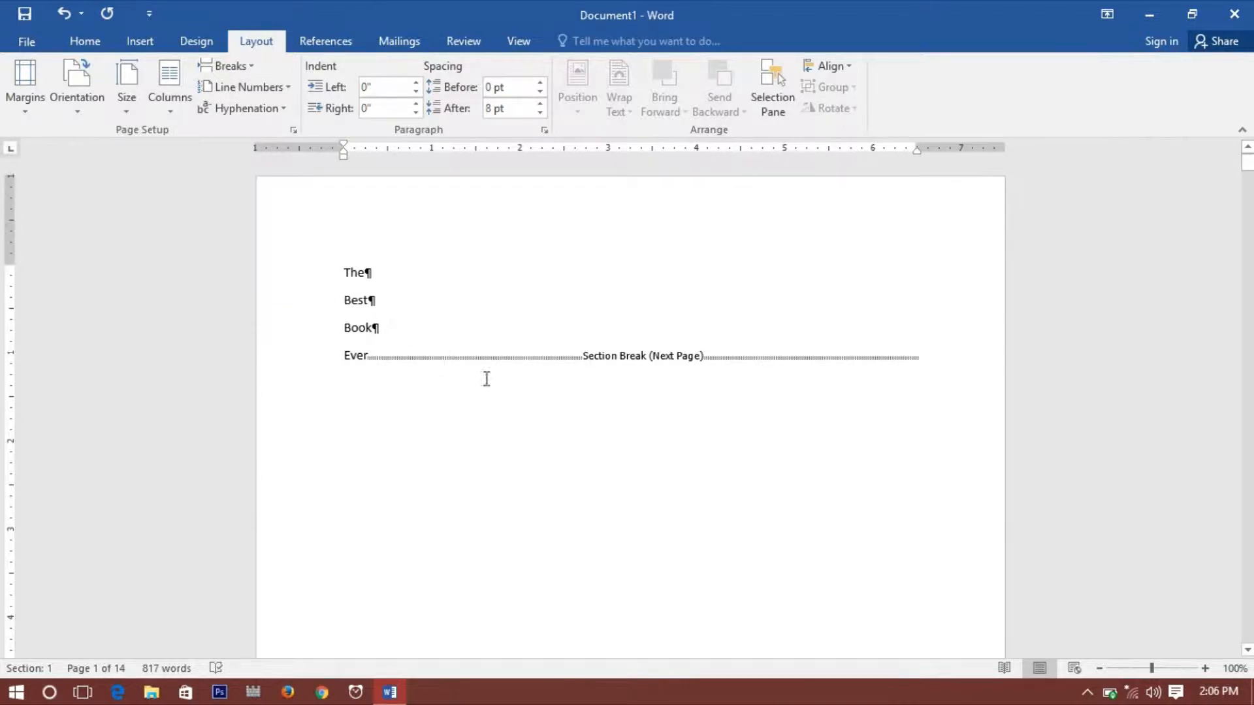
# - Delete the leftover page break on the otherwise empty page between the cover and the Preface
pyautogui.scroll(-6, 502, 432)
pyautogui.scroll(5, 503, 436)
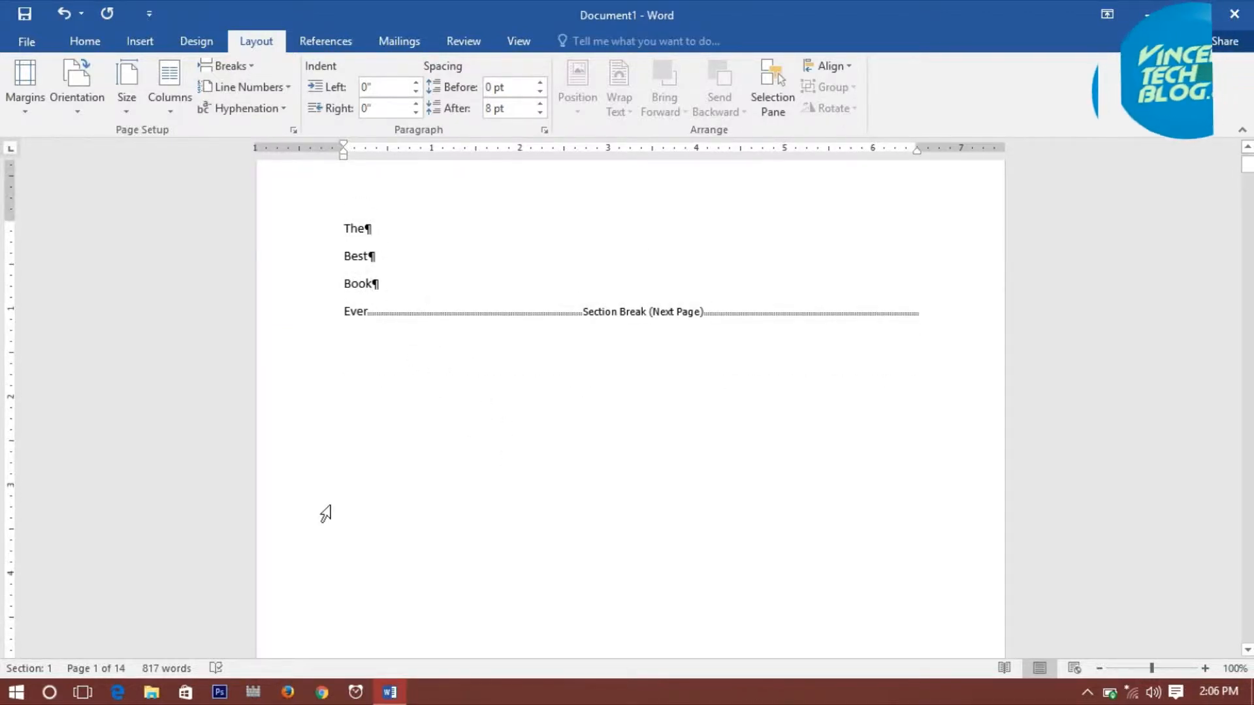
pyautogui.scroll(-7, 637, 517)
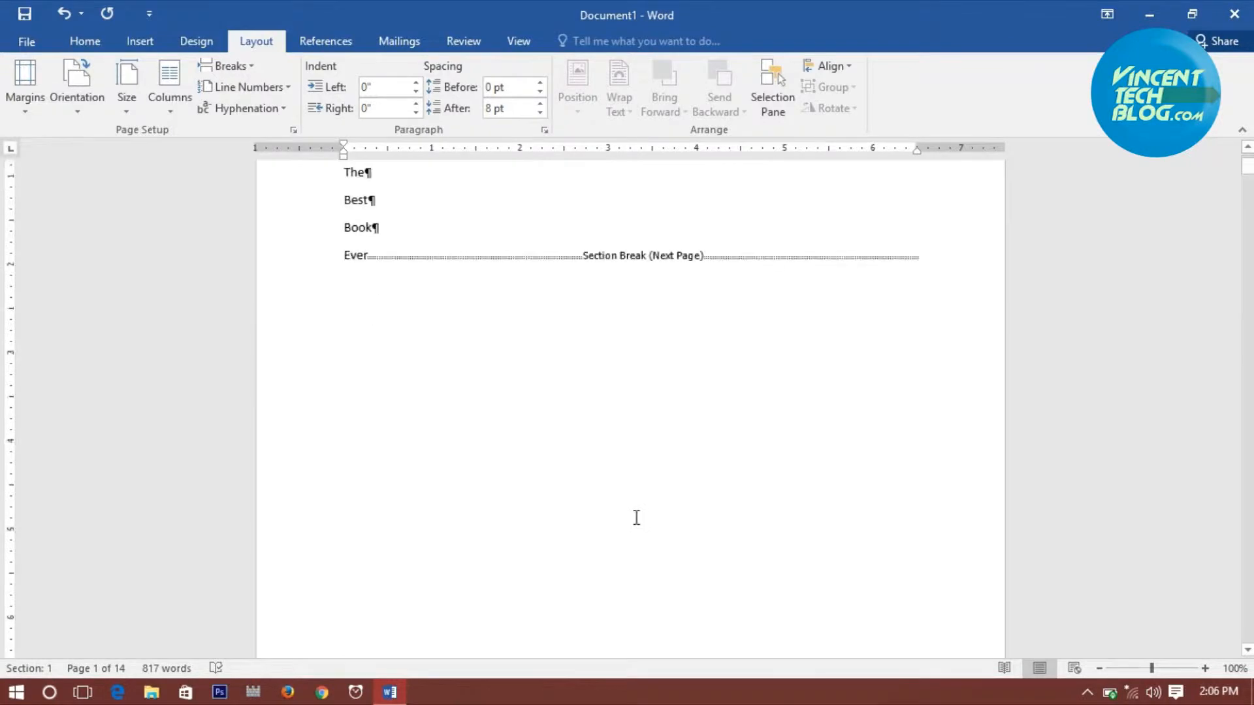
pyautogui.scroll(-3, 637, 517)
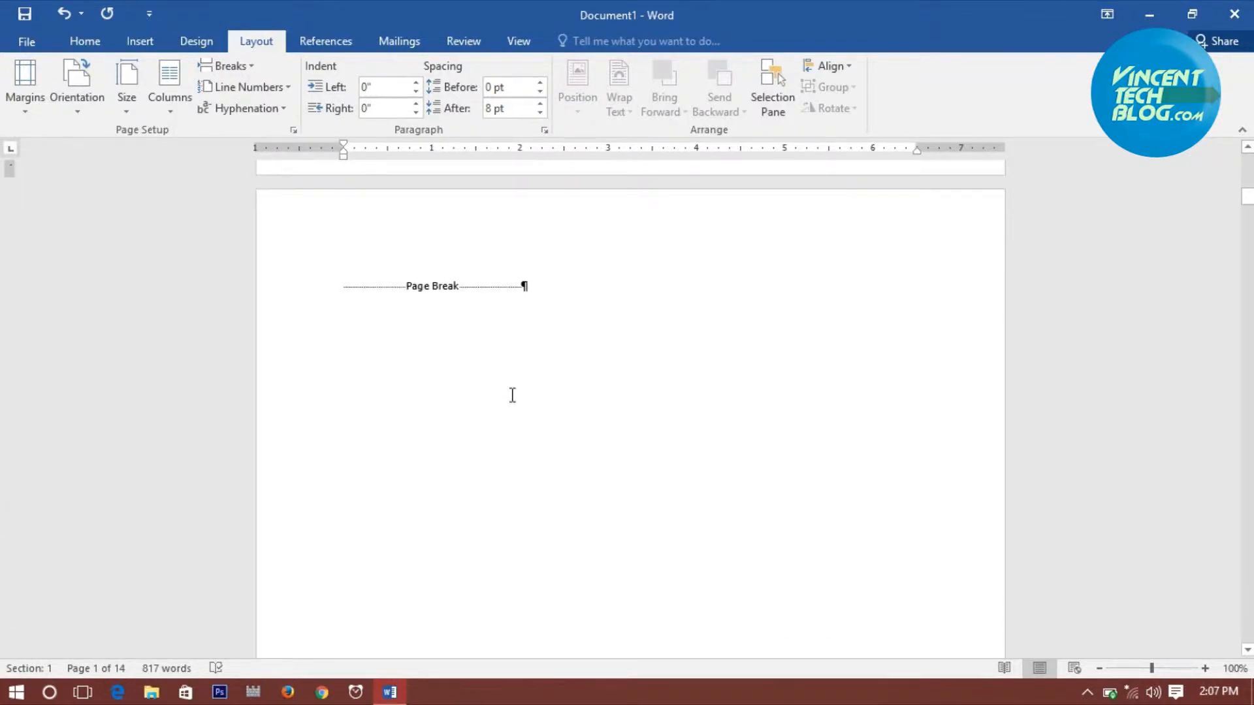
pyautogui.scroll(-10, 566, 462)
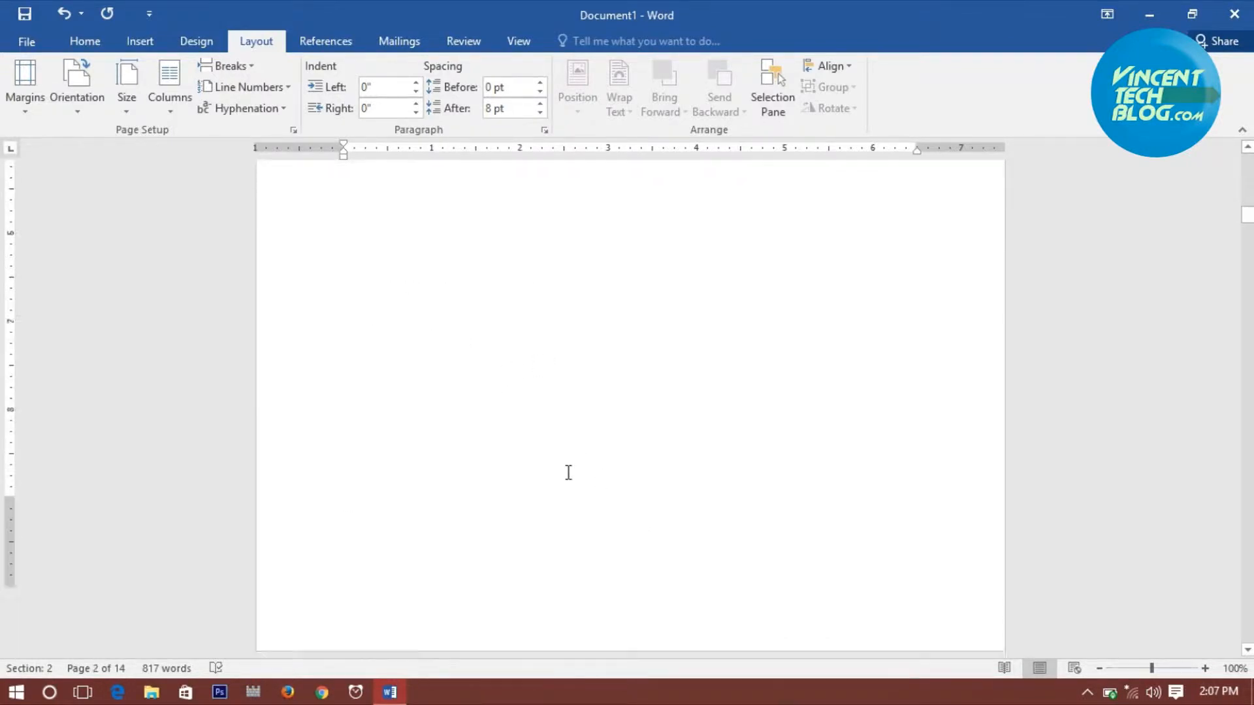
pyautogui.scroll(-12, 440, 542)
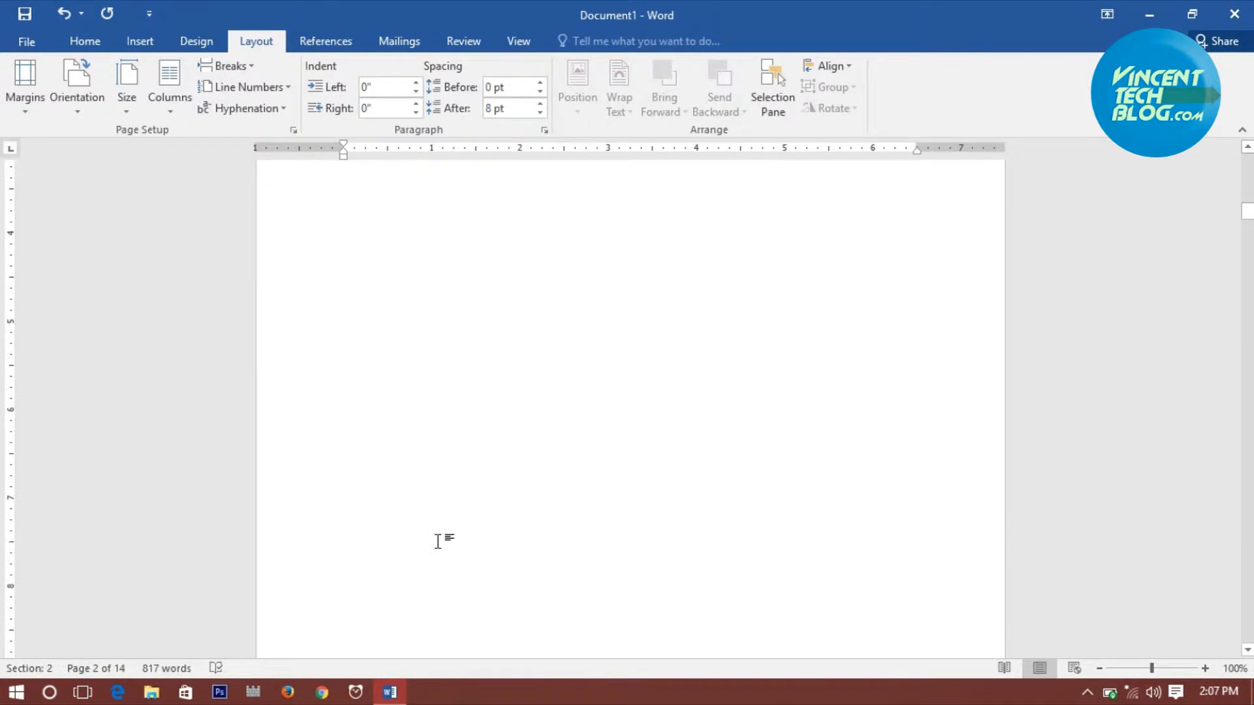
pyautogui.click(406, 449)
pyautogui.press('Delete')
pyautogui.press('Delete')
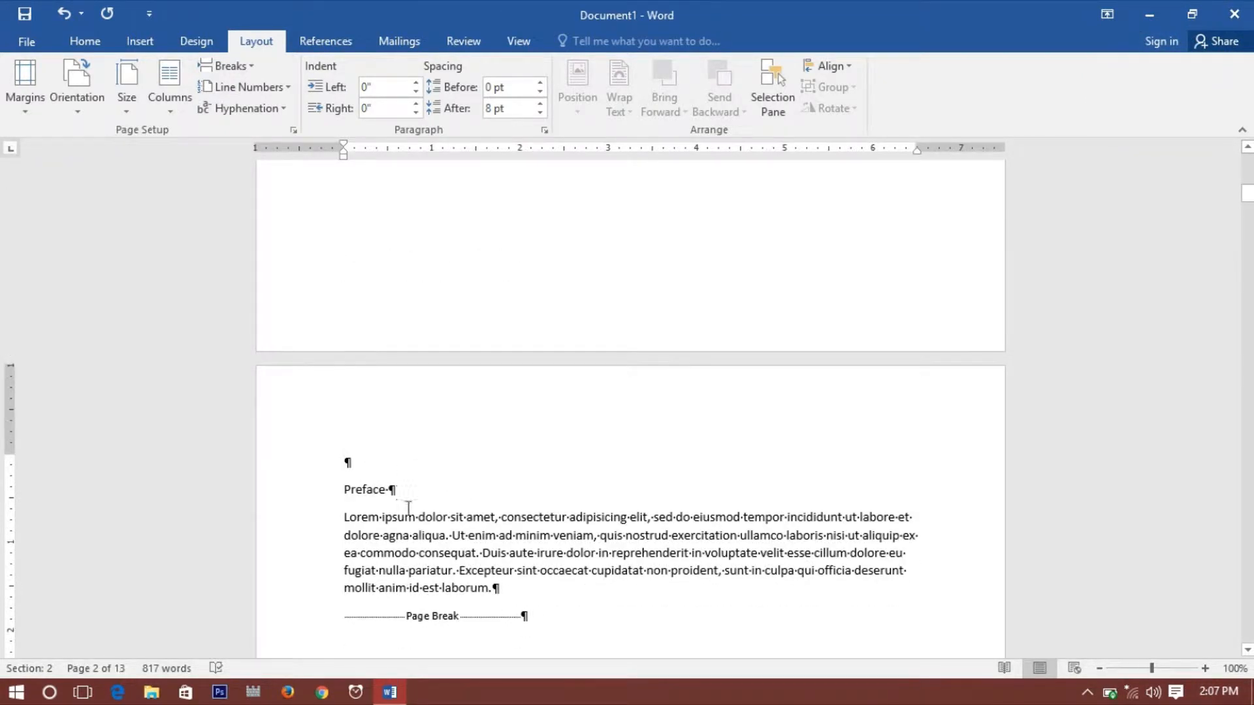
pyautogui.scroll(-3, 409, 507)
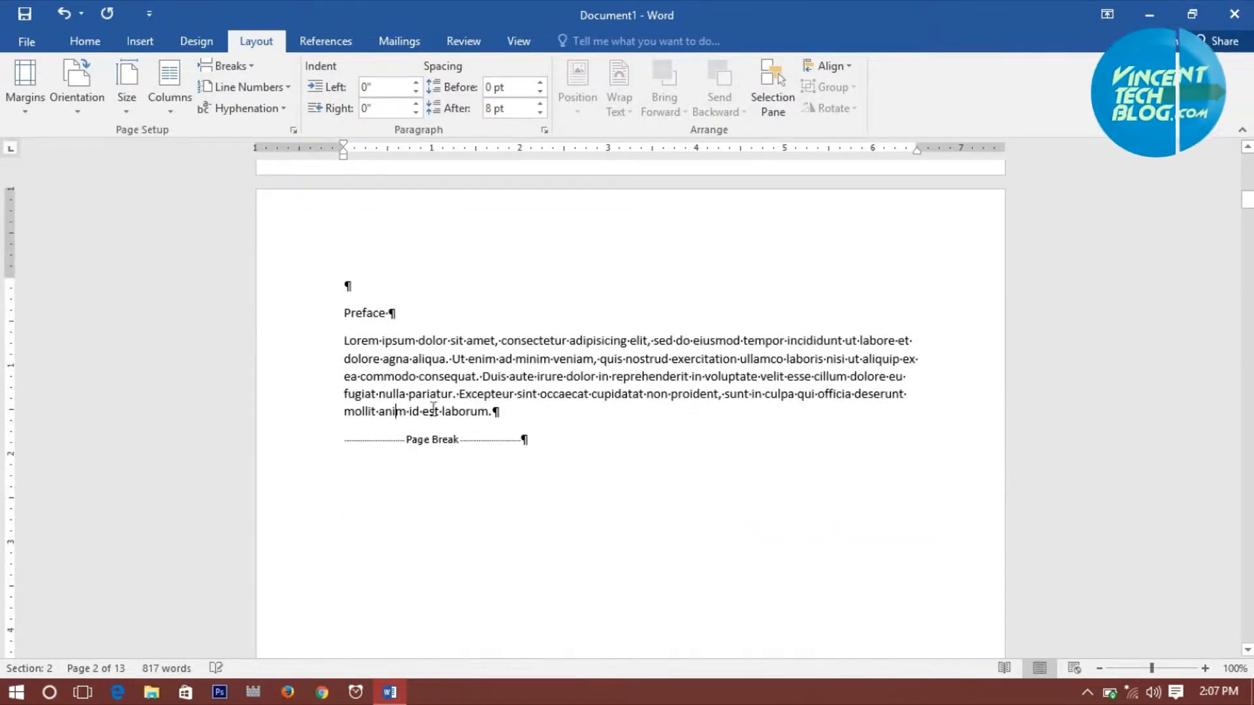
# - Review the pages from the cover through Chapter 1 to find where the front matter ends and the chapters begin
pyautogui.moveTo(346, 314); pyautogui.dragTo(451, 378)
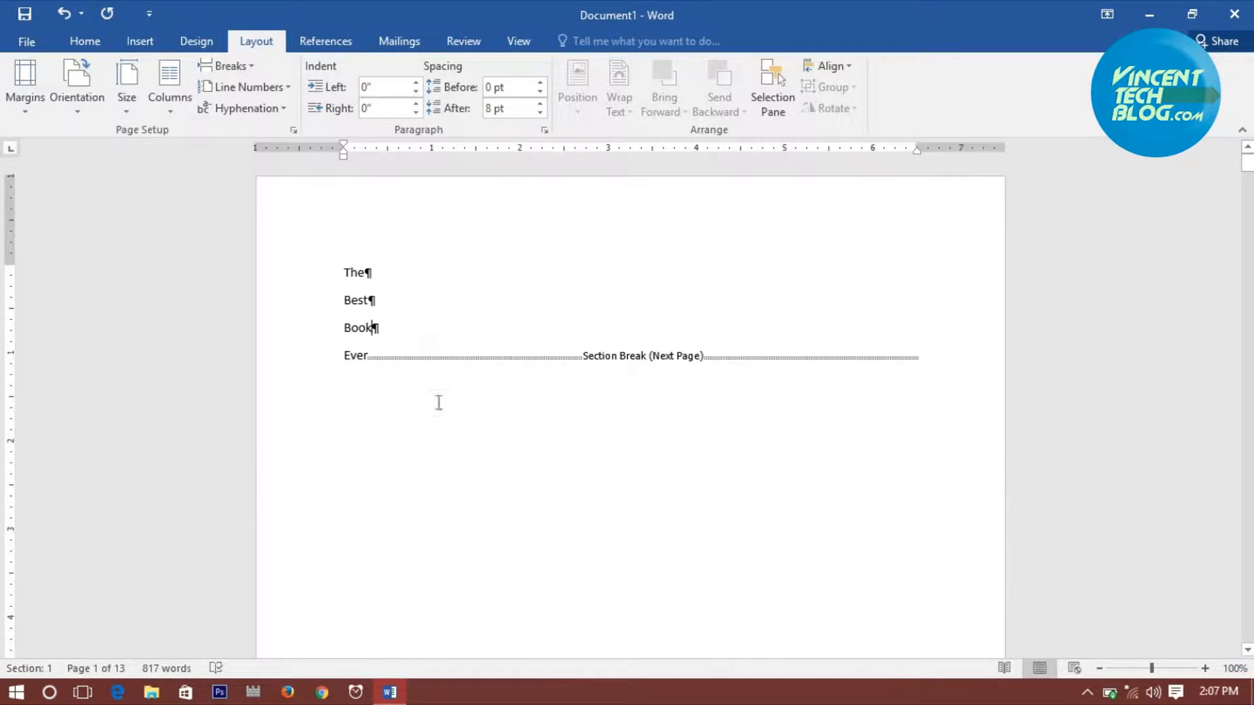
pyautogui.scroll(-15, 448, 442)
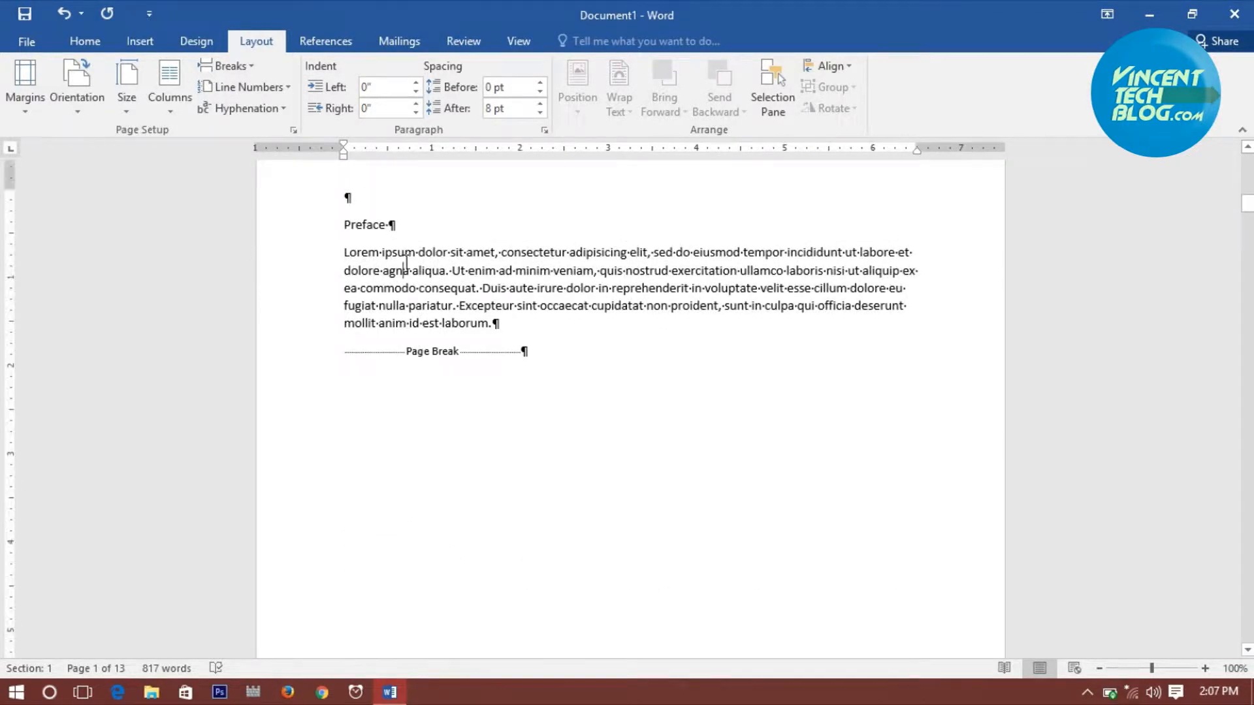
pyautogui.scroll(-15, 534, 439)
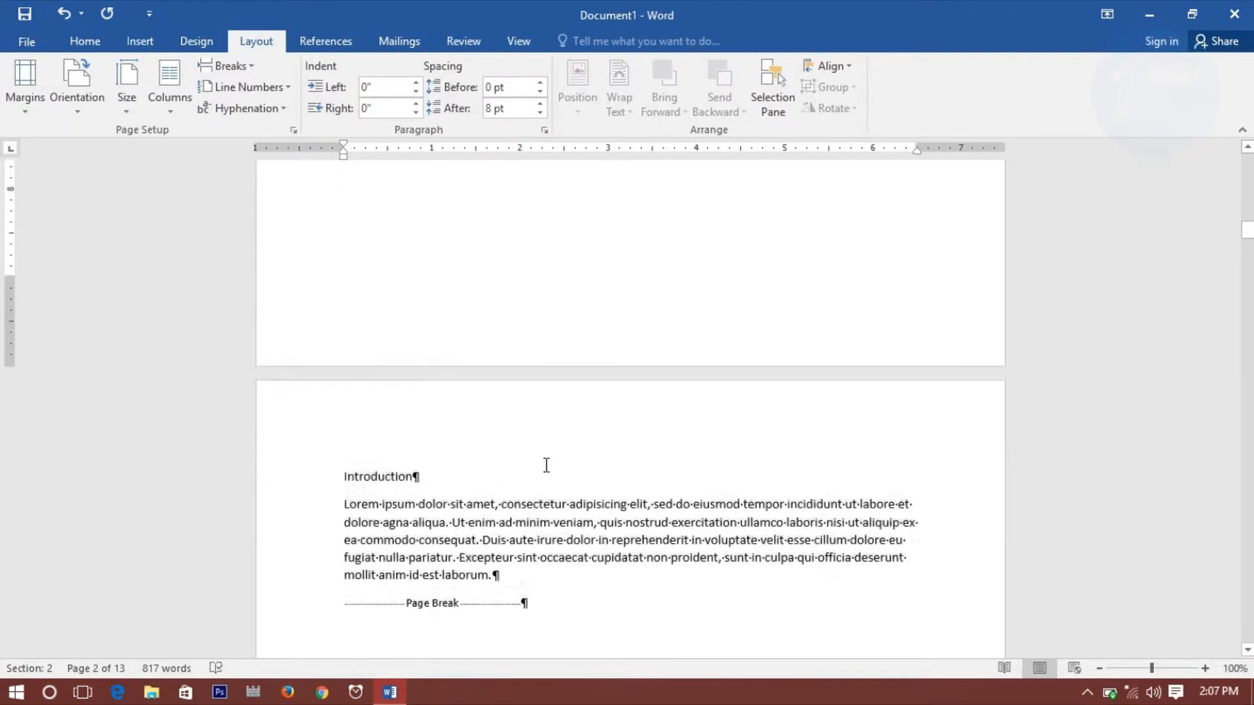
pyautogui.scroll(-15, 408, 515)
pyautogui.scroll(-10, 412, 516)
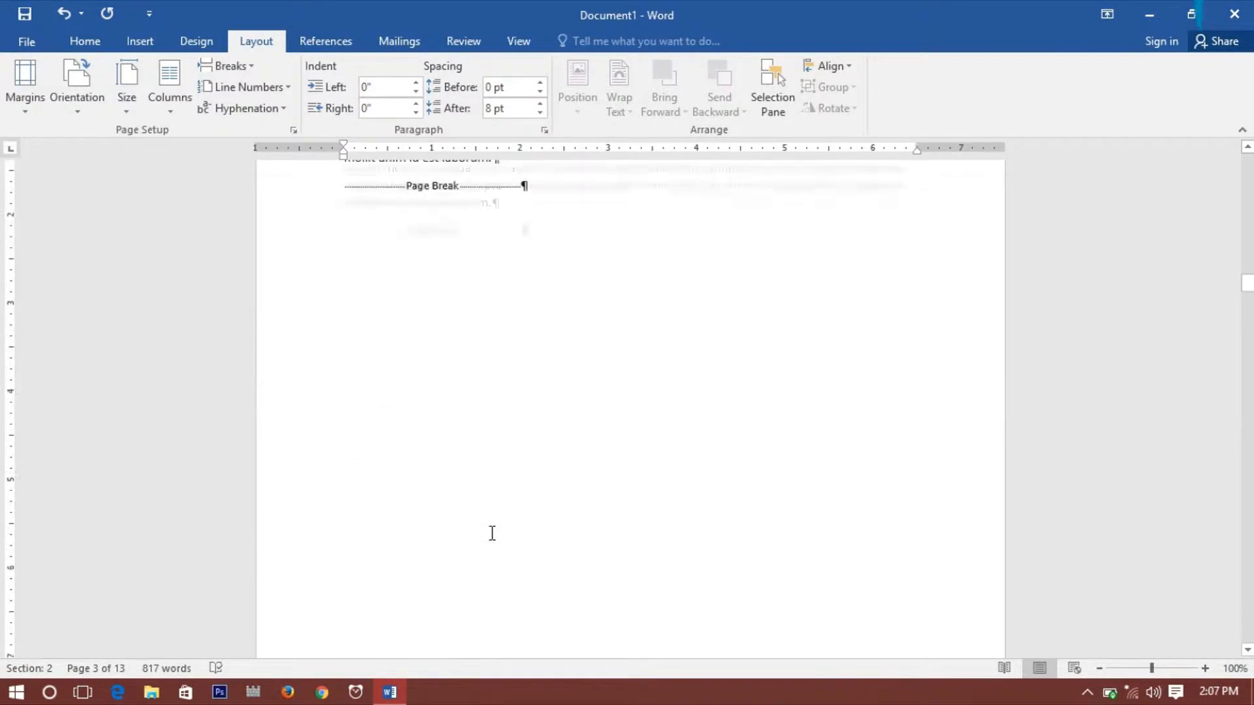
pyautogui.scroll(-12, 492, 534)
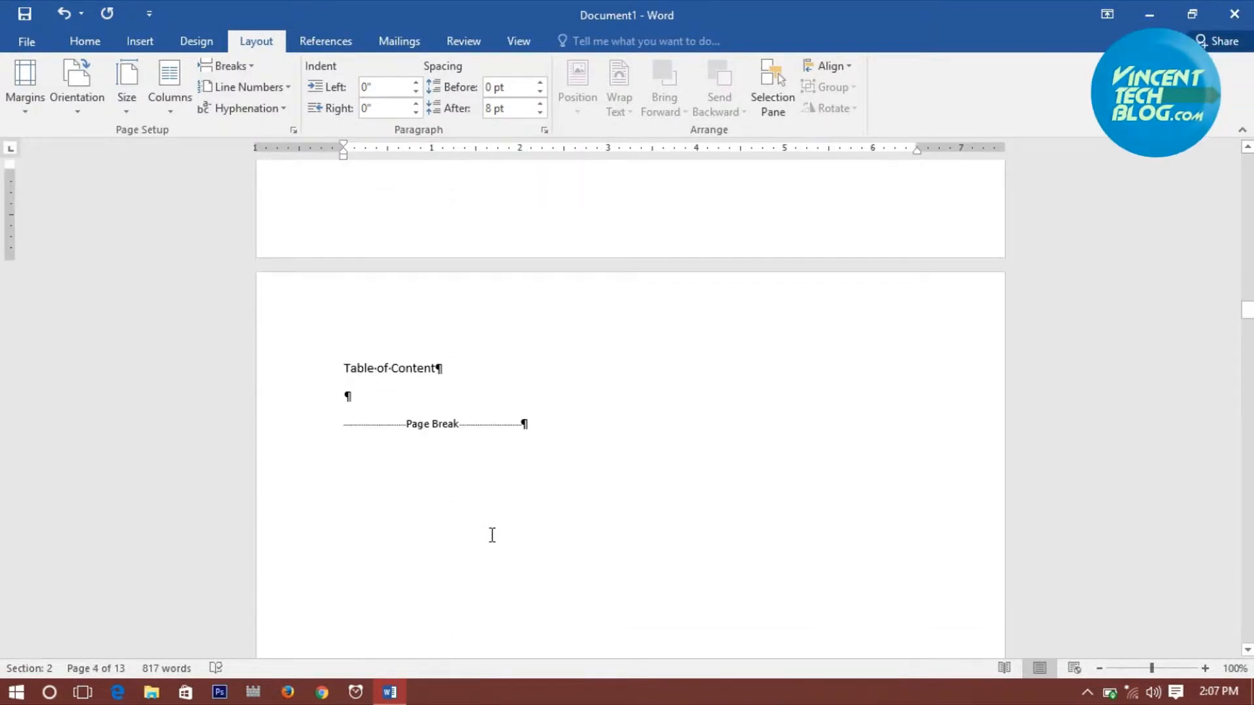
pyautogui.click(390, 397)
pyautogui.scroll(5, 383, 479)
pyautogui.scroll(-6, 365, 418)
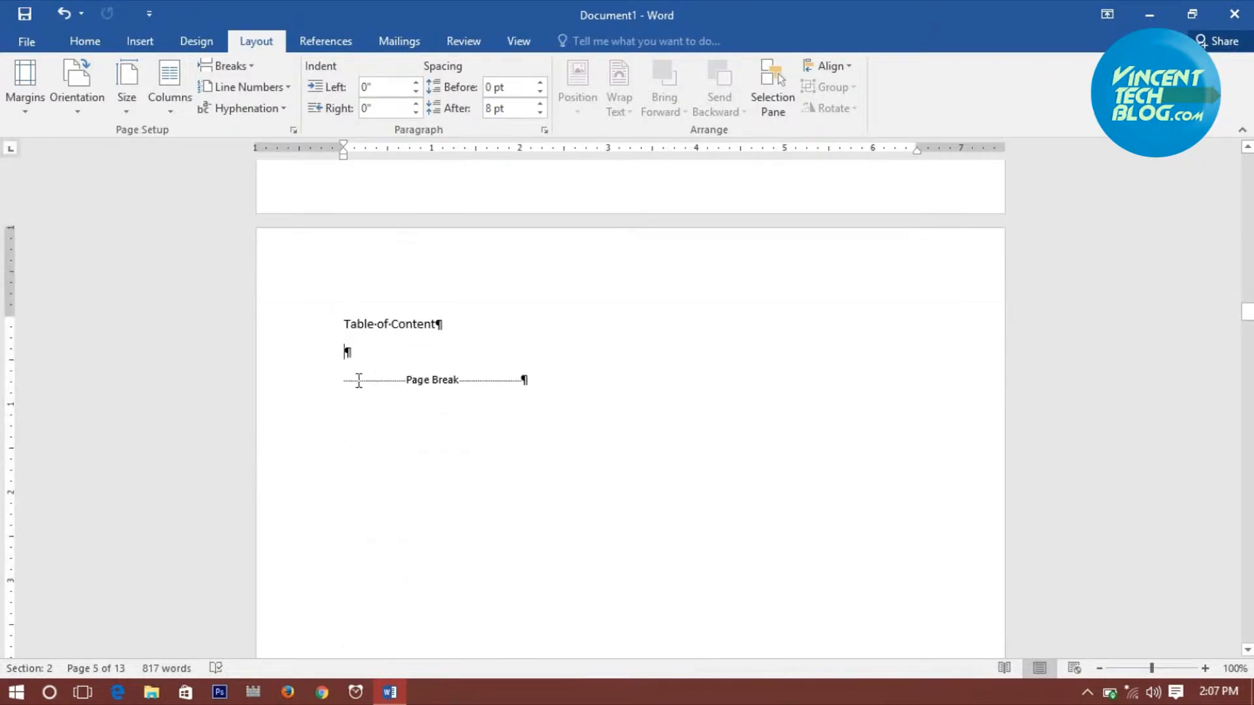
pyautogui.scroll(-15, 454, 448)
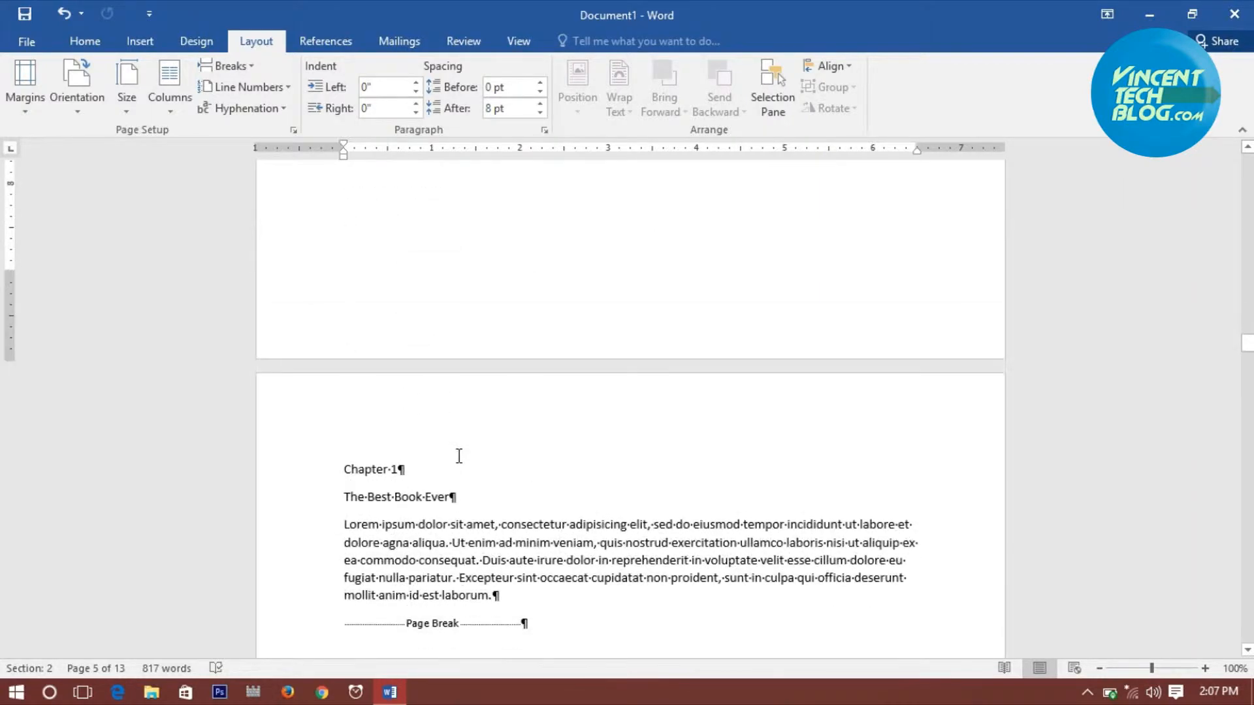
pyautogui.scroll(-3, 369, 387)
pyautogui.scroll(8, 420, 422)
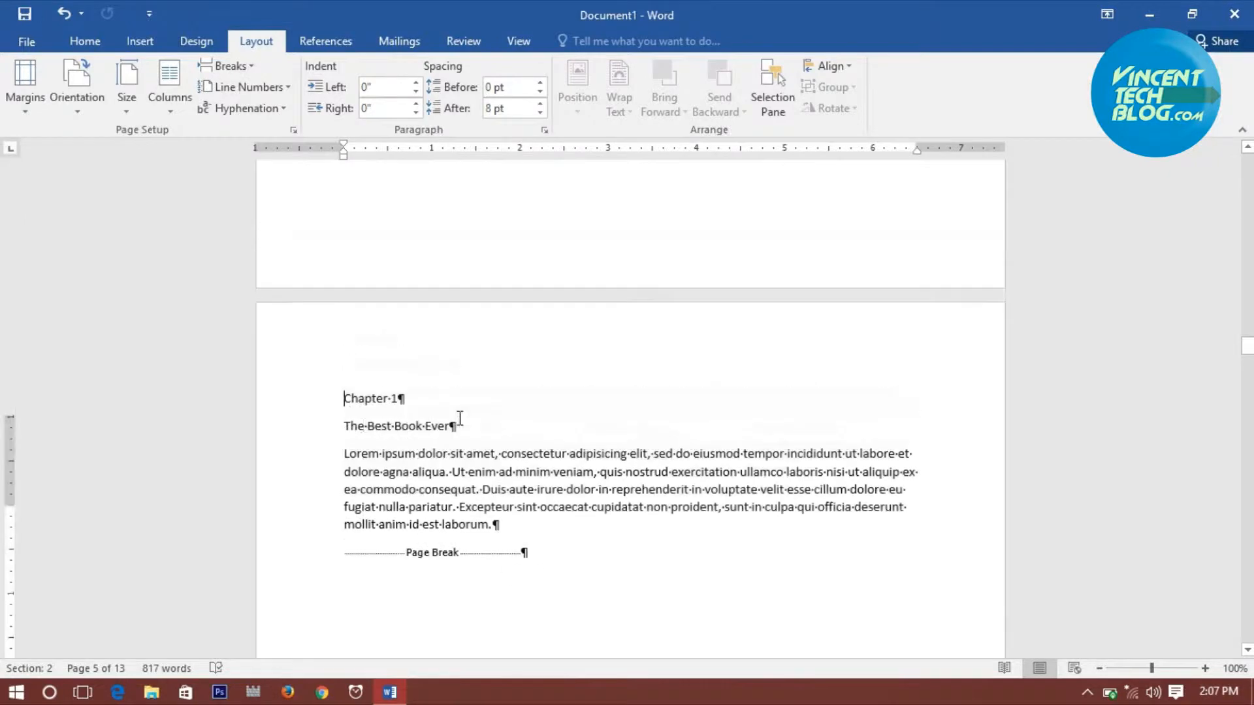
pyautogui.scroll(-6, 459, 424)
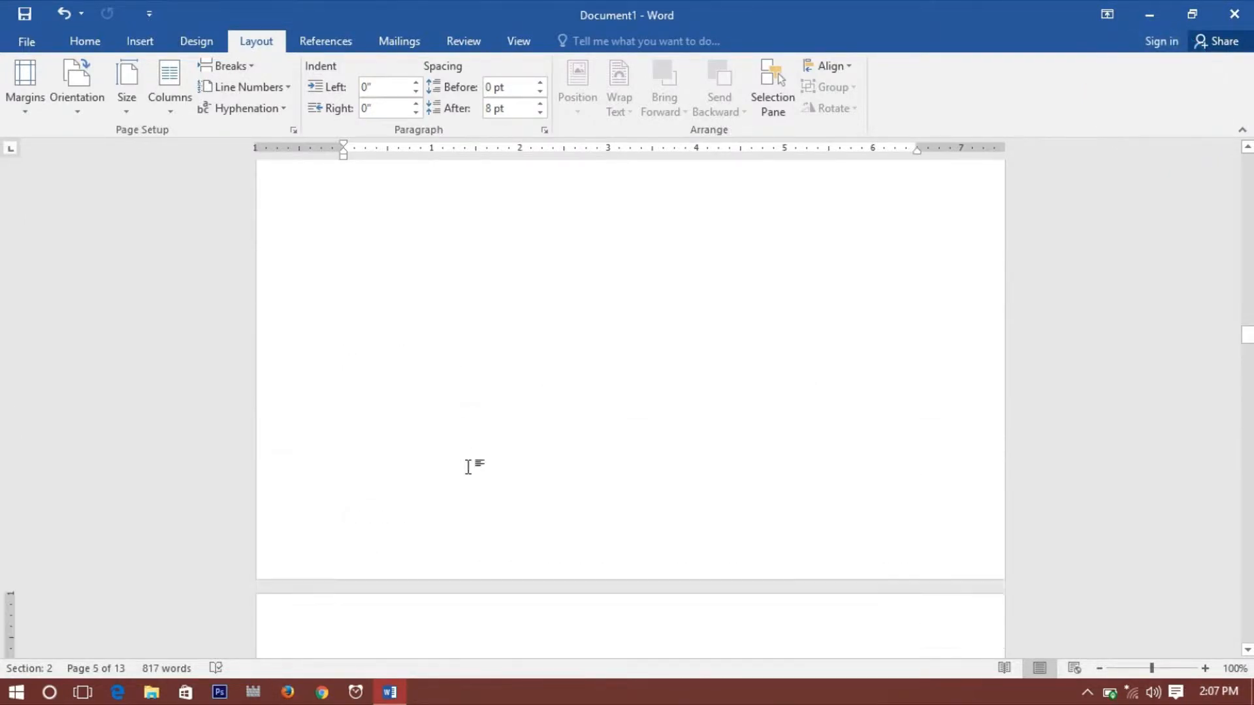
# - Insert a Next Page section break on the empty line below the "Table of Content" heading
pyautogui.scroll(1, 443, 507)
pyautogui.scroll(15, 441, 507)
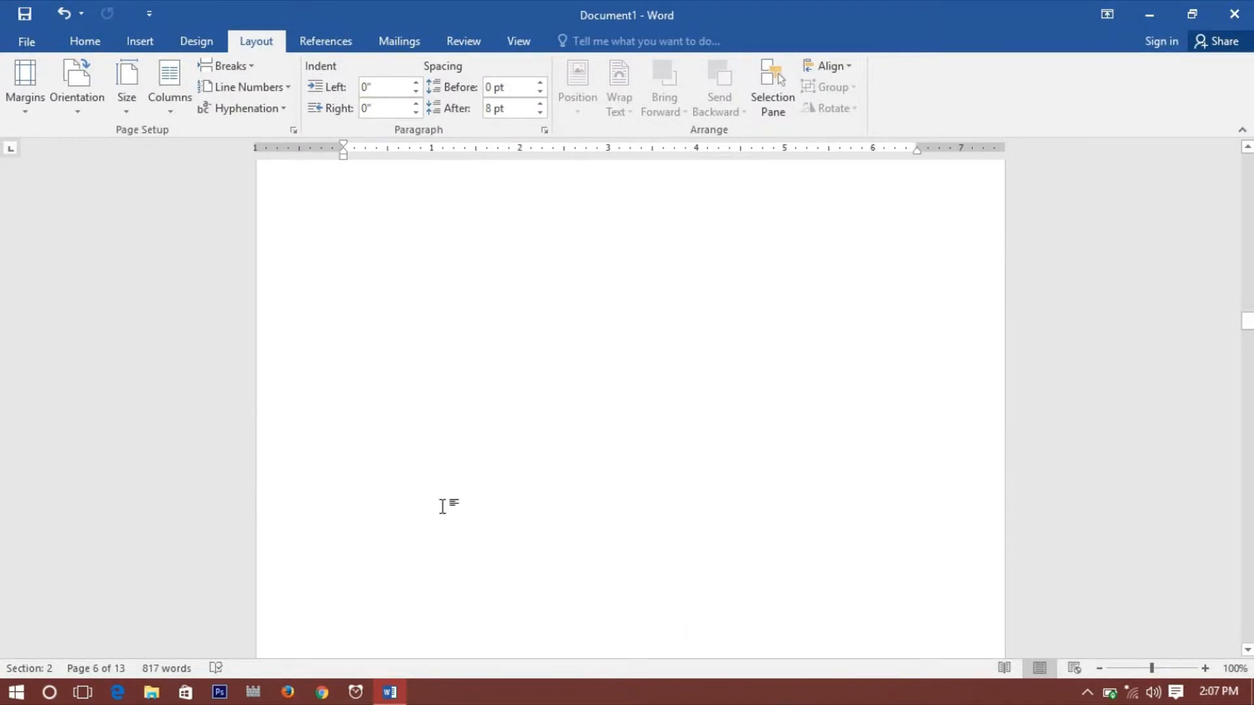
pyautogui.click(507, 443)
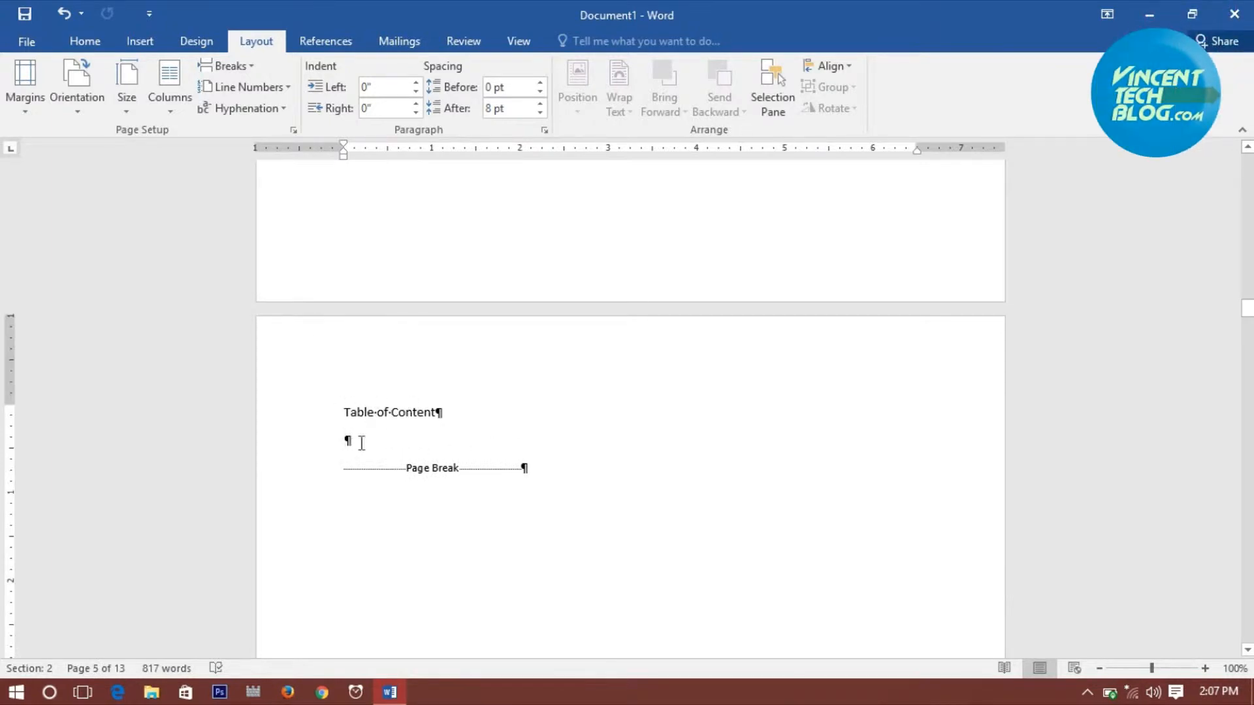
pyautogui.click(229, 66)
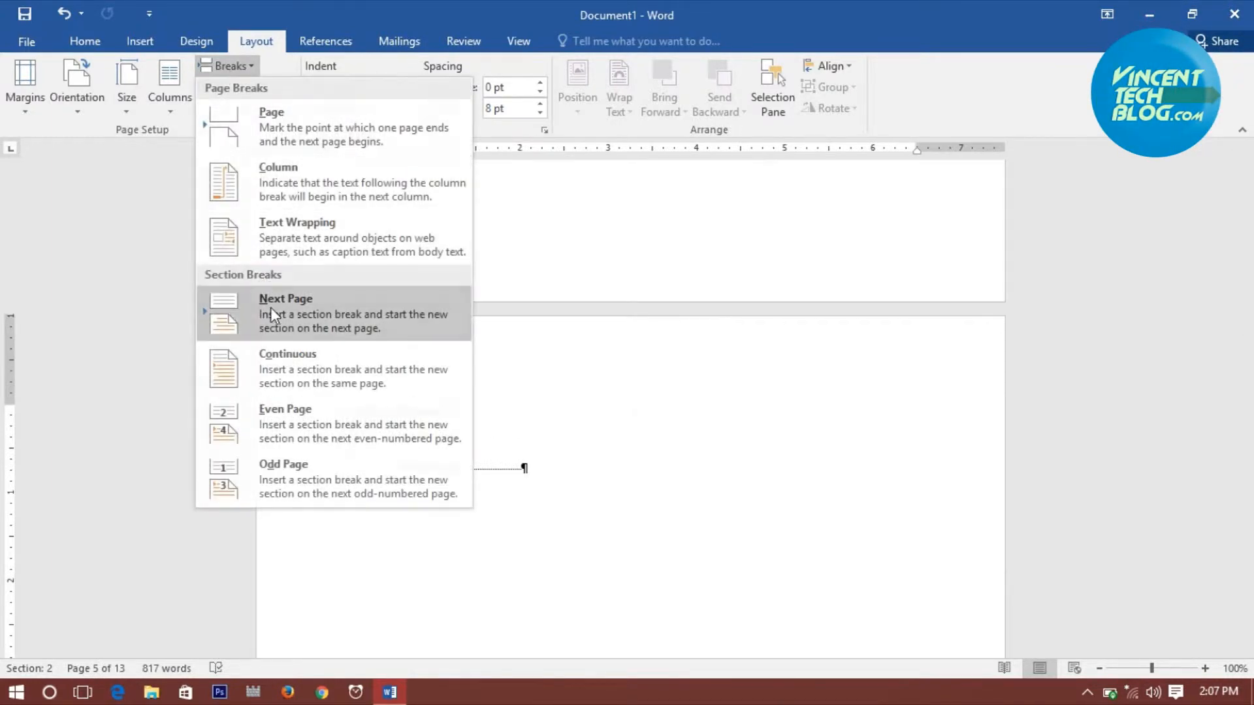
pyautogui.click(270, 307)
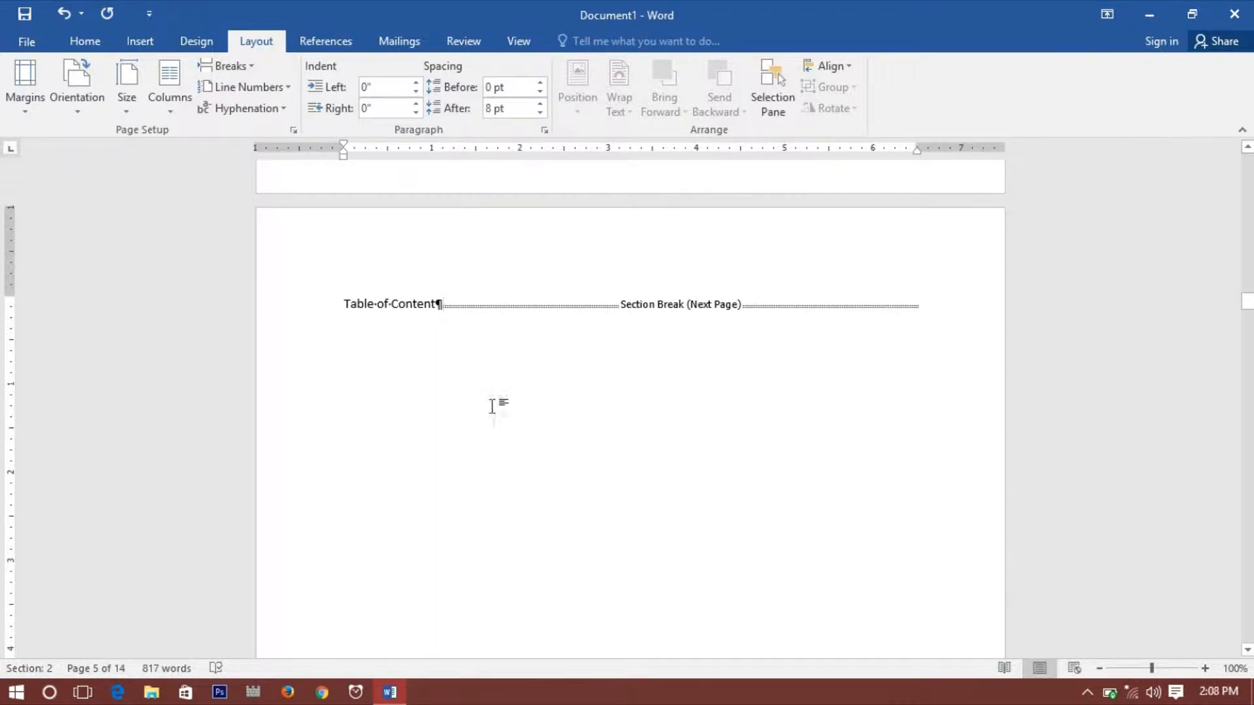
# - Delete the leftover page break and its empty paragraph on the page between Table of Content and Chapter 1
pyautogui.scroll(-12, 493, 406)
pyautogui.click(401, 493)
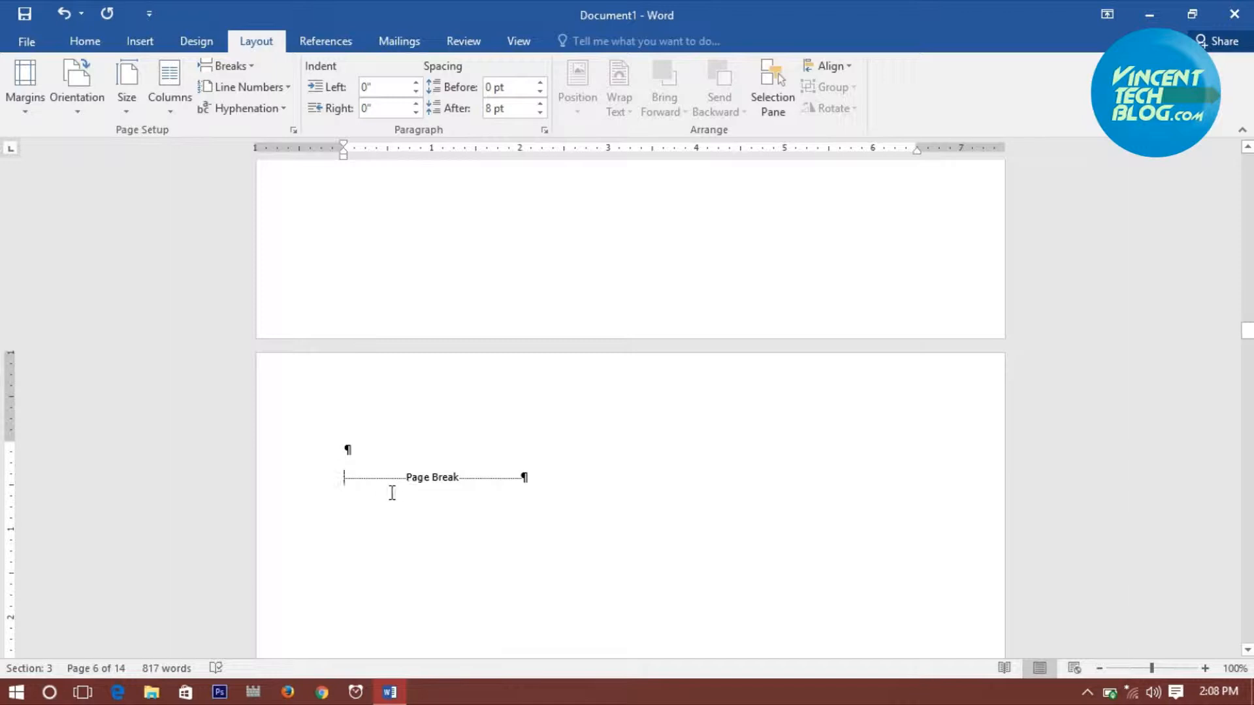
pyautogui.press('Delete')
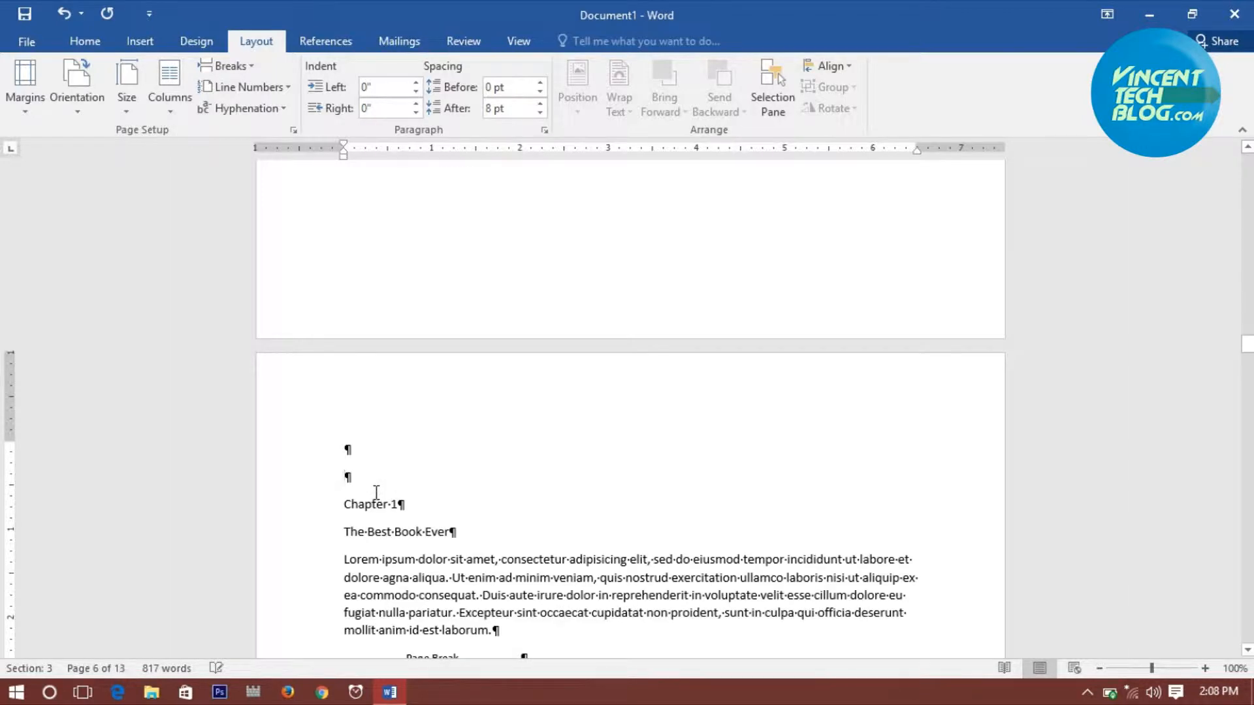
pyautogui.press('Delete')
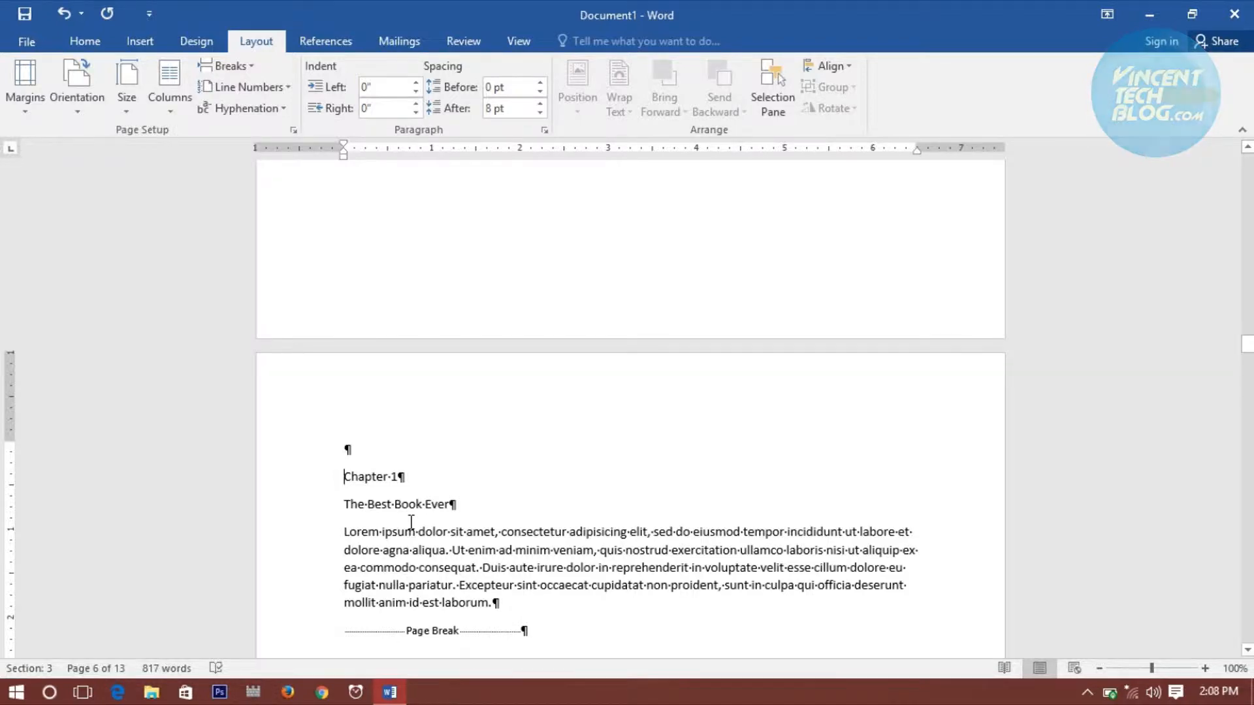
# - Review the pages from Chapter 1 through Conclusion and Reference, checking the section they belong to
pyautogui.scroll(-5, 410, 523)
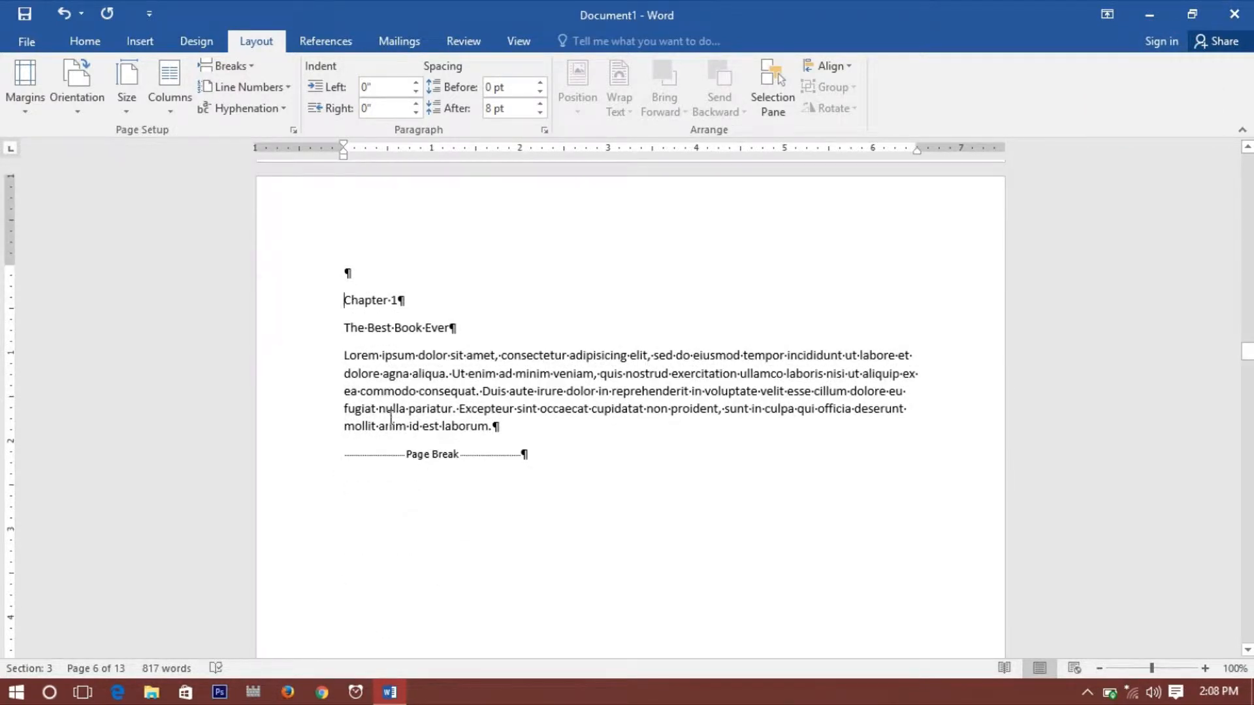
pyautogui.scroll(-5, 425, 421)
pyautogui.scroll(-10, 483, 428)
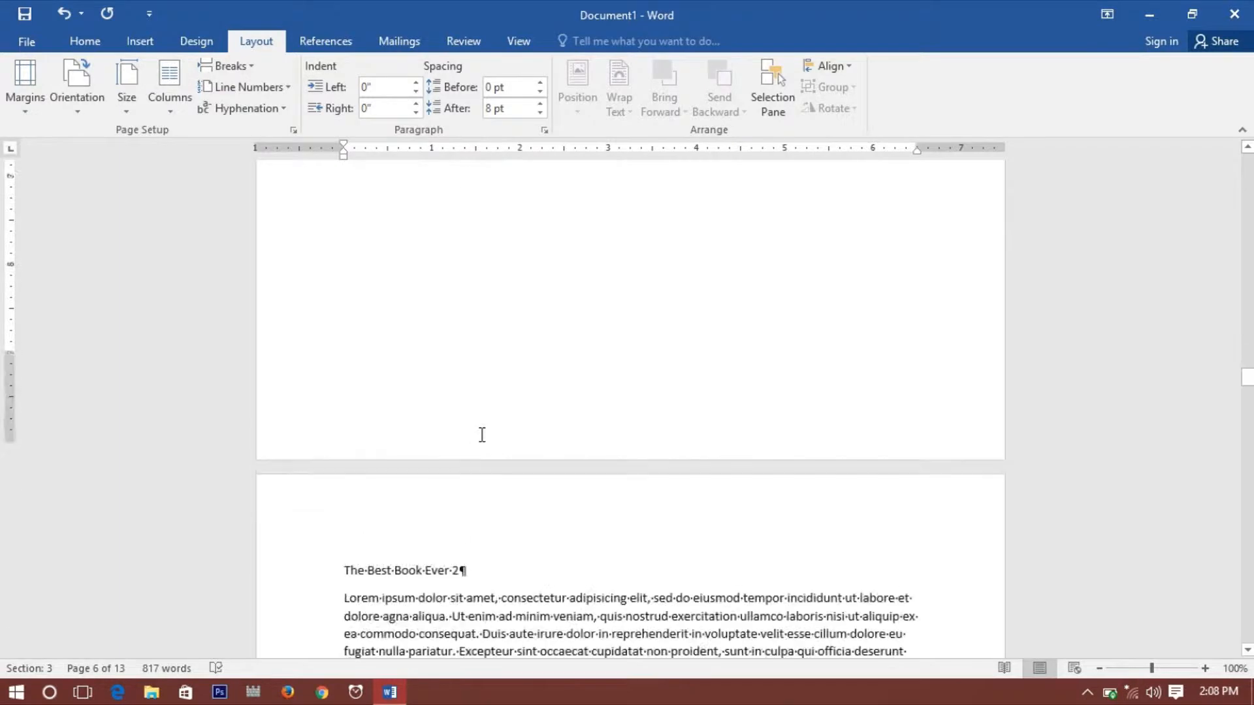
pyautogui.scroll(-10, 462, 433)
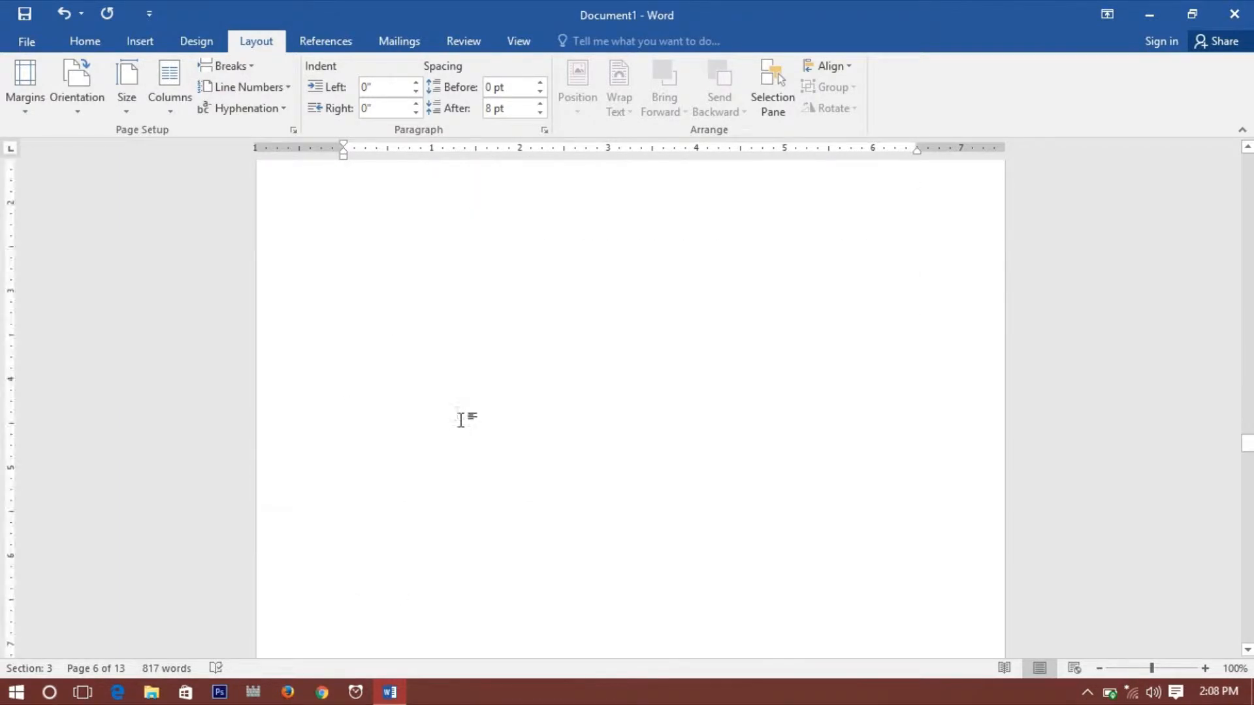
pyautogui.scroll(-20, 473, 457)
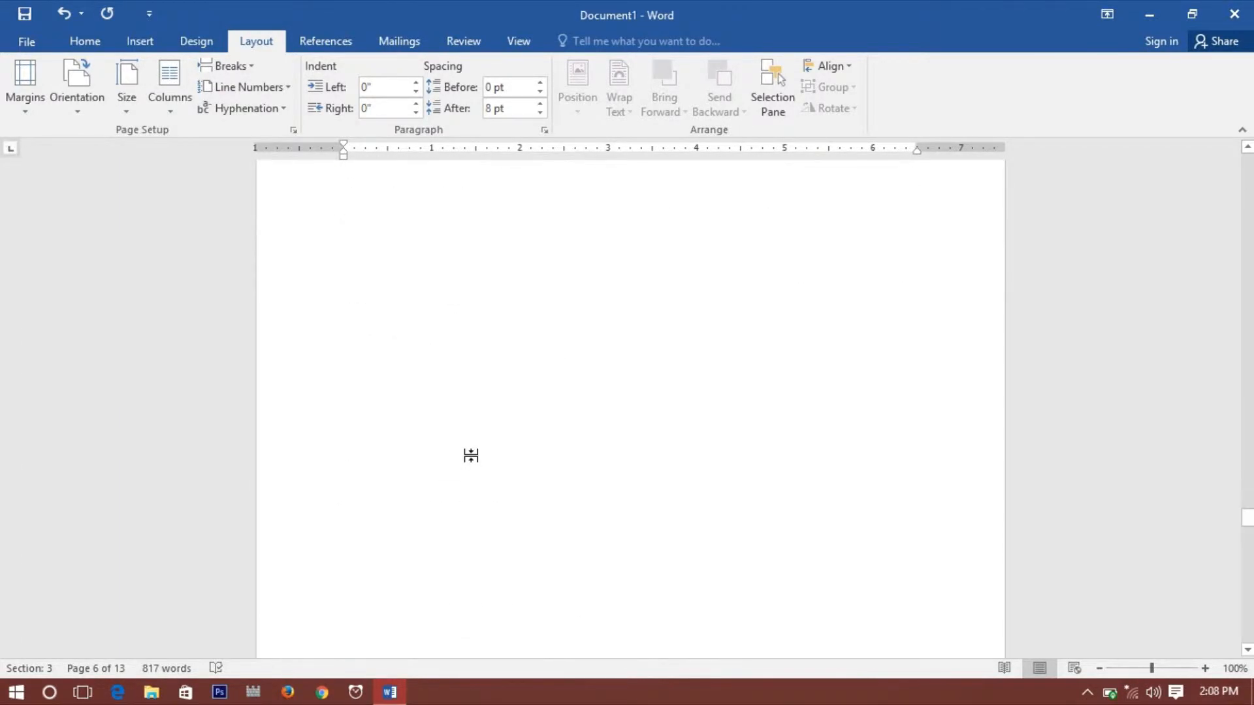
pyautogui.scroll(10, 473, 456)
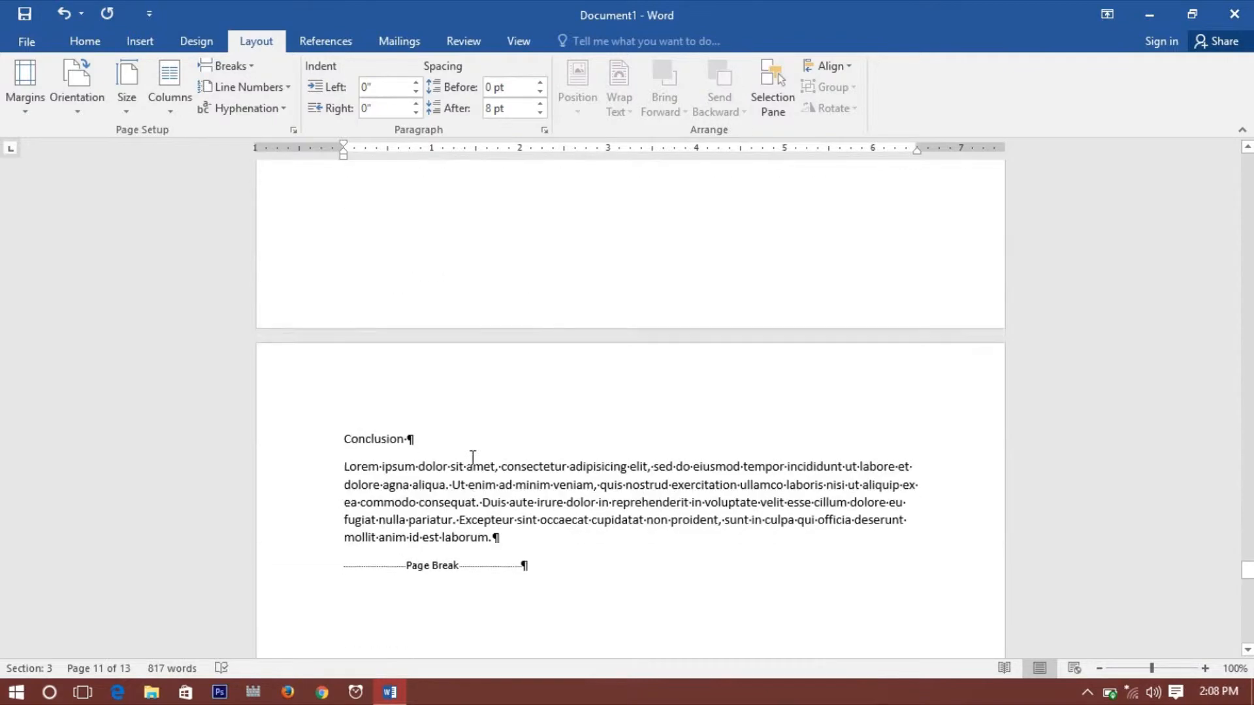
pyautogui.scroll(-10, 474, 457)
pyautogui.scroll(5, 474, 459)
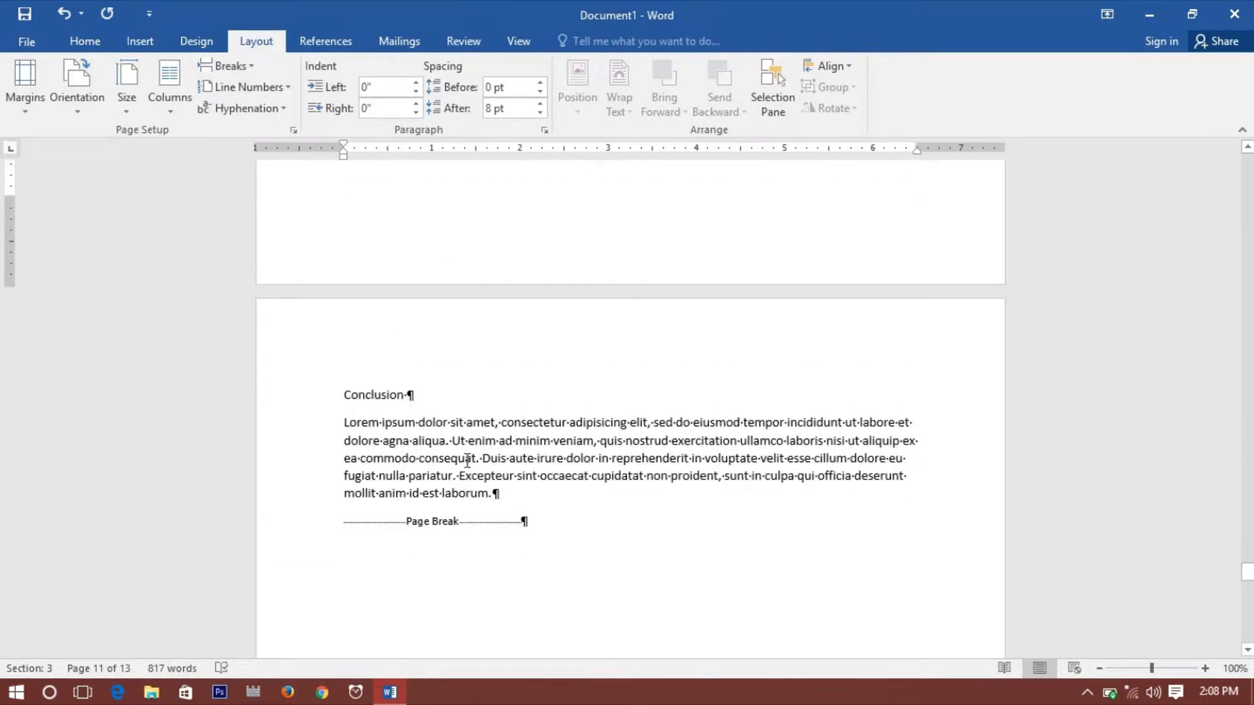
pyautogui.click(467, 461)
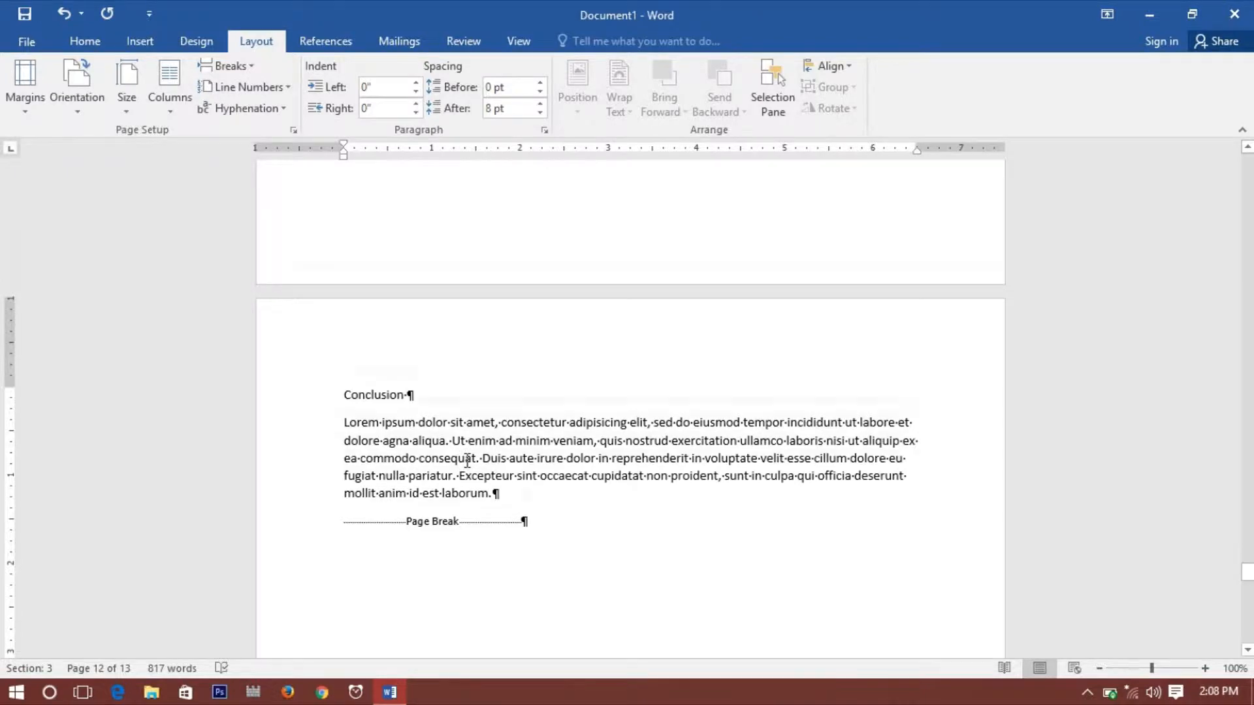
pyautogui.scroll(-10, 468, 468)
pyautogui.click(416, 509)
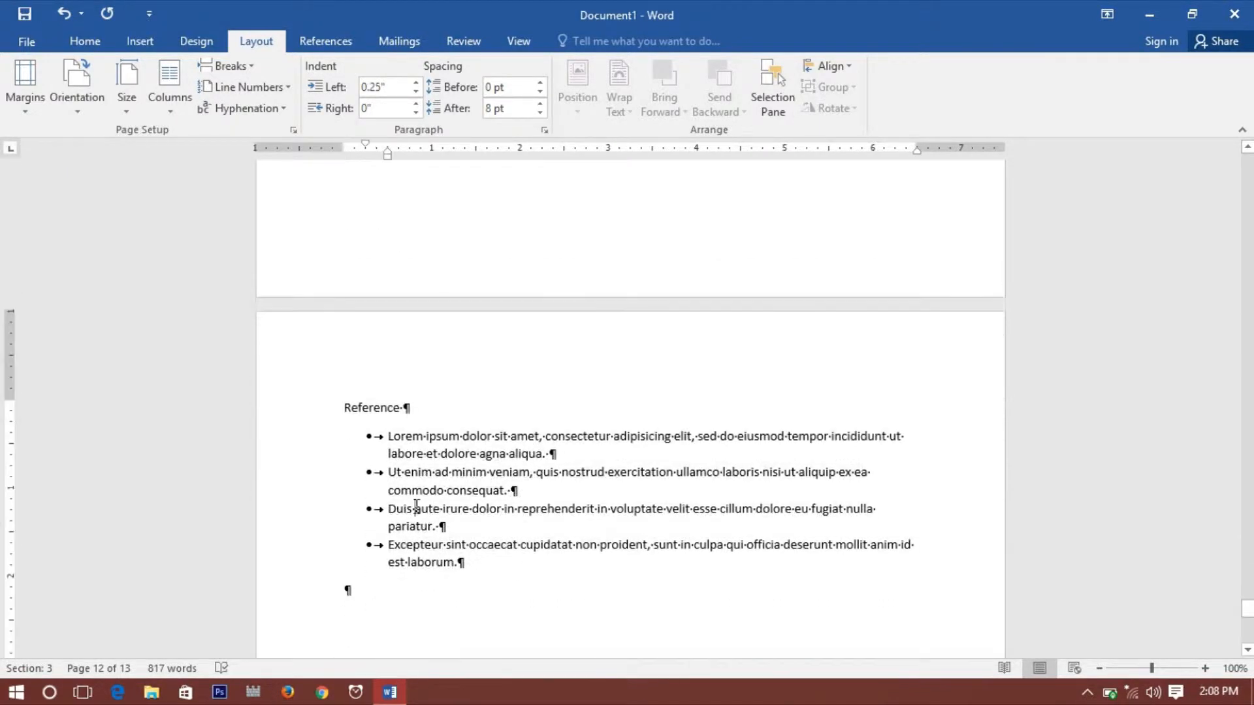
# - Return to the cover page and show the Navigation Pane
pyautogui.moveTo(1249, 621); pyautogui.dragTo(1248, 196)
pyautogui.click(506, 44)
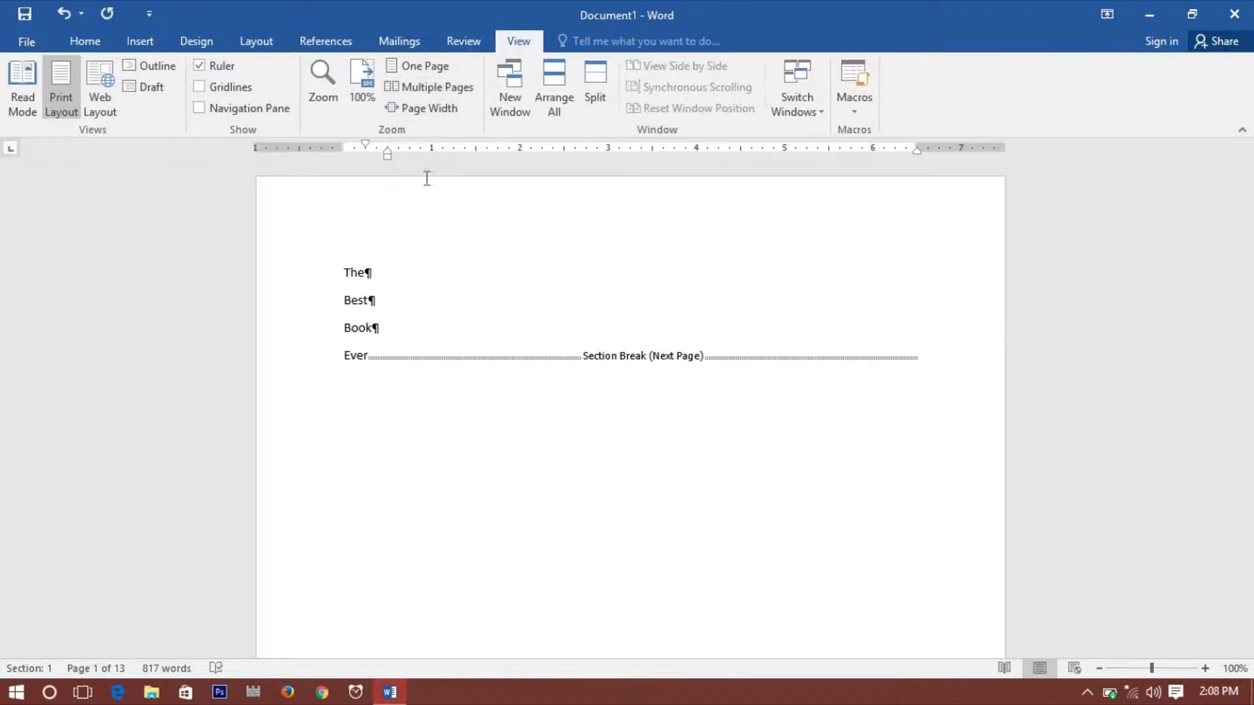
pyautogui.click(200, 107)
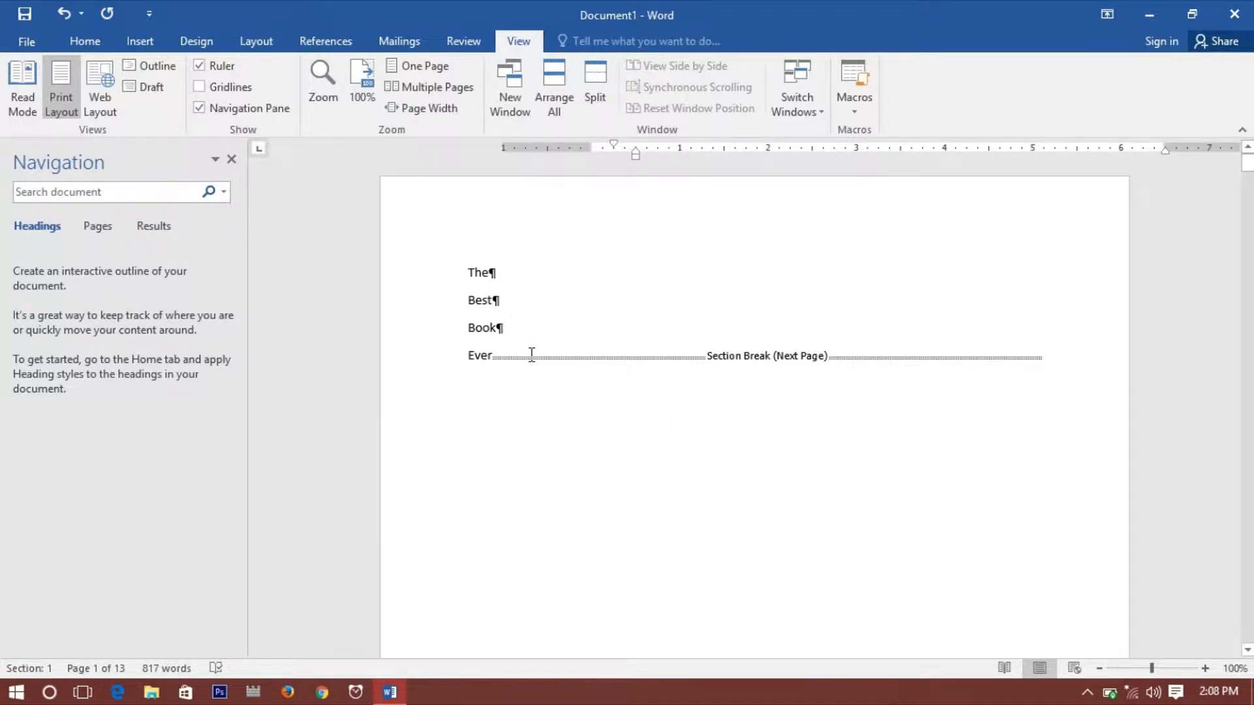
# - Set the four cover title lines "The Best Book Ever" to 48 pt and center them
pyautogui.click(90, 45)
pyautogui.moveTo(467, 267); pyautogui.dragTo(493, 348)
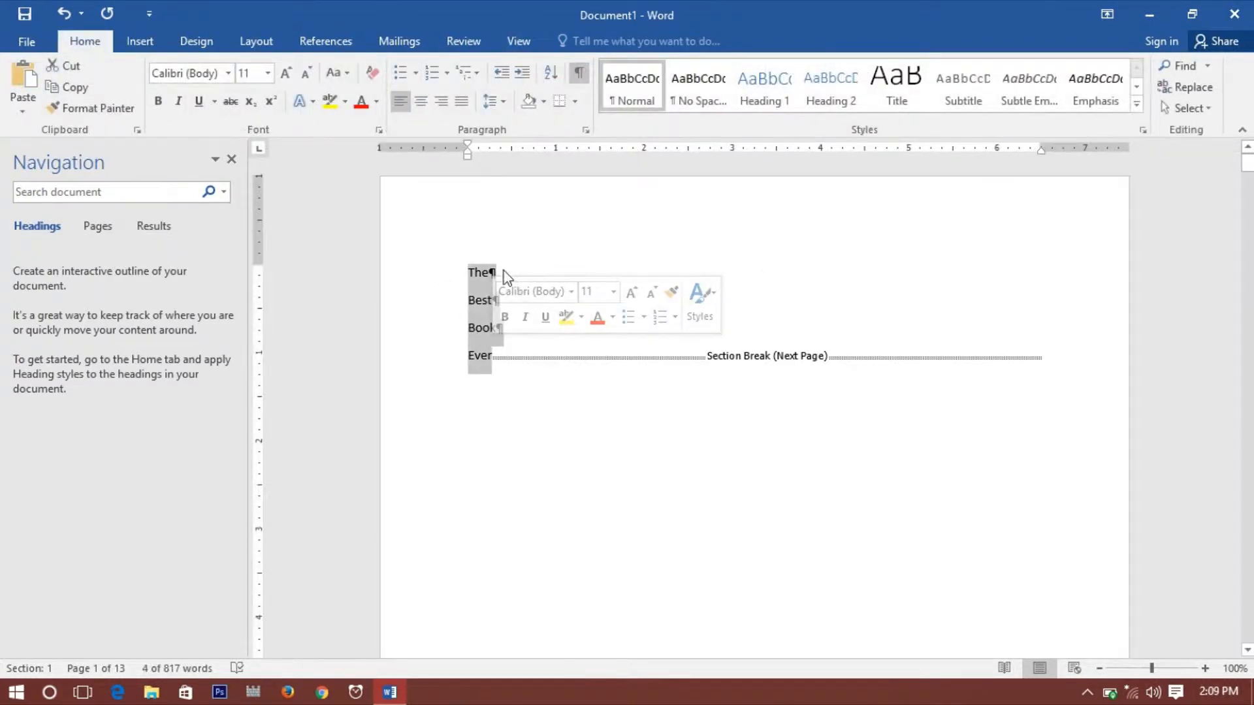
pyautogui.click(268, 72)
pyautogui.click(244, 339)
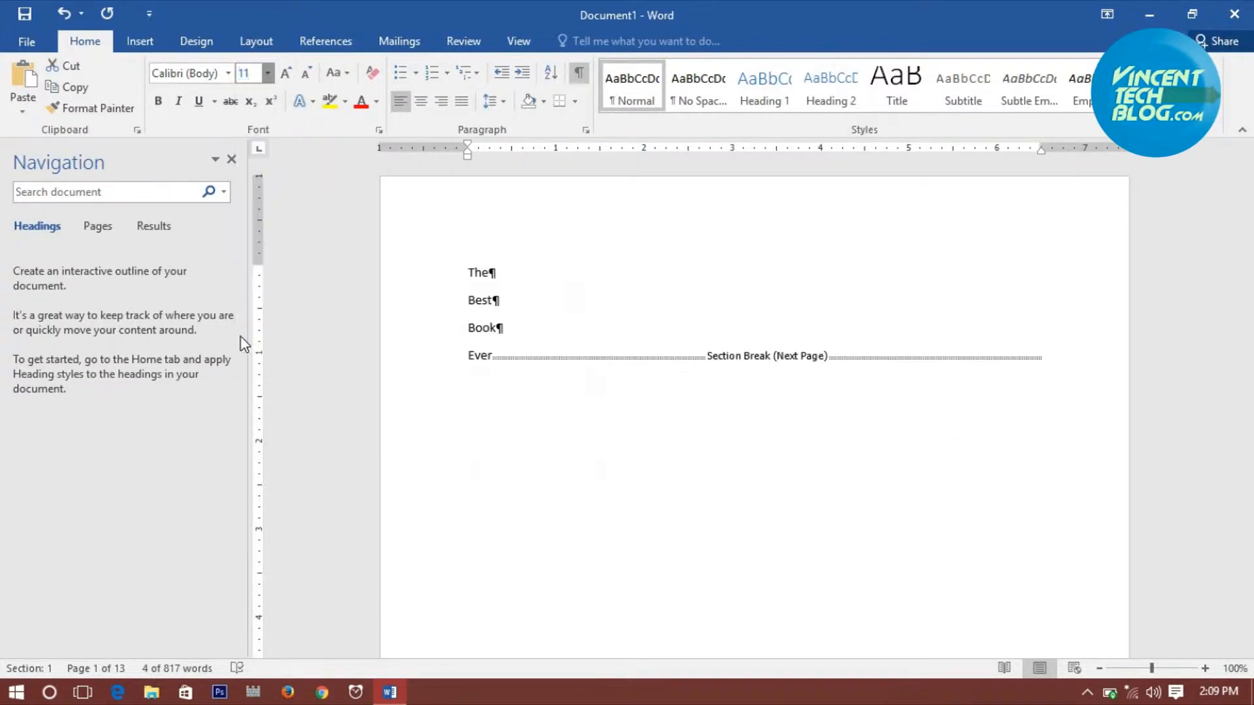
pyautogui.click(421, 104)
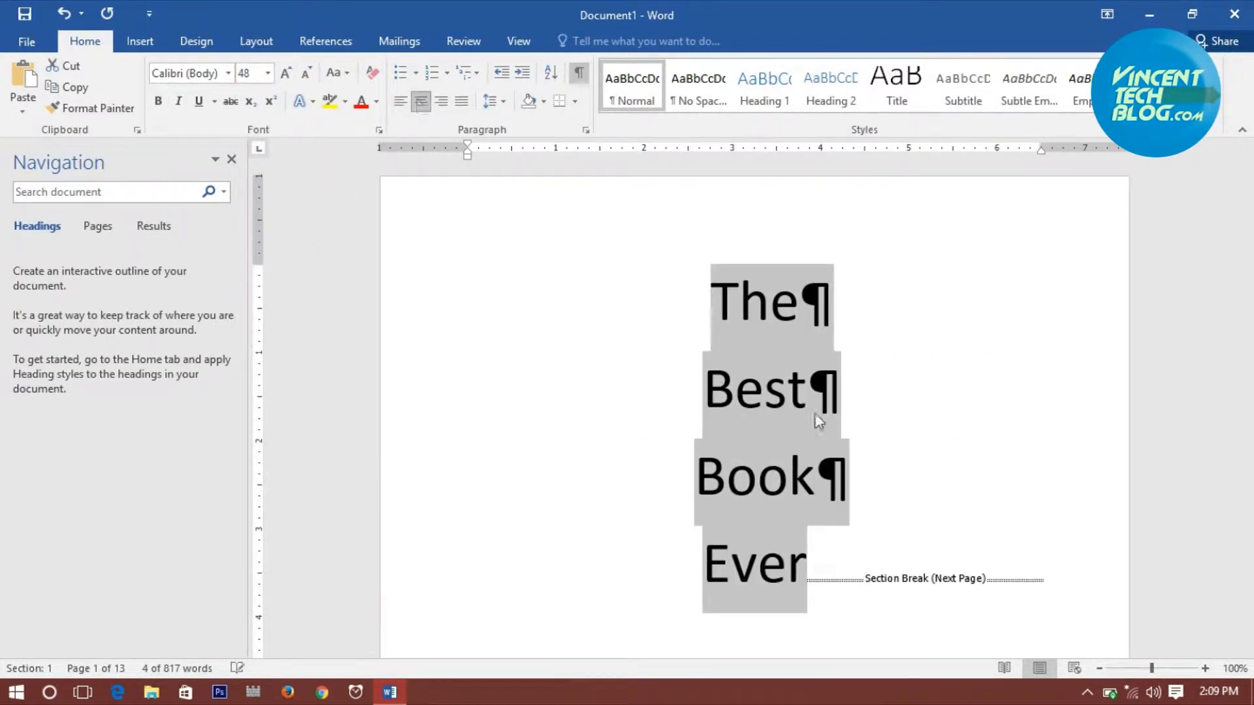
# - Deselect the cover title and hide the paragraph marks and other formatting symbols
pyautogui.click(923, 456)
pyautogui.moveTo(803, 392); pyautogui.dragTo(855, 386)
pyautogui.click(796, 398)
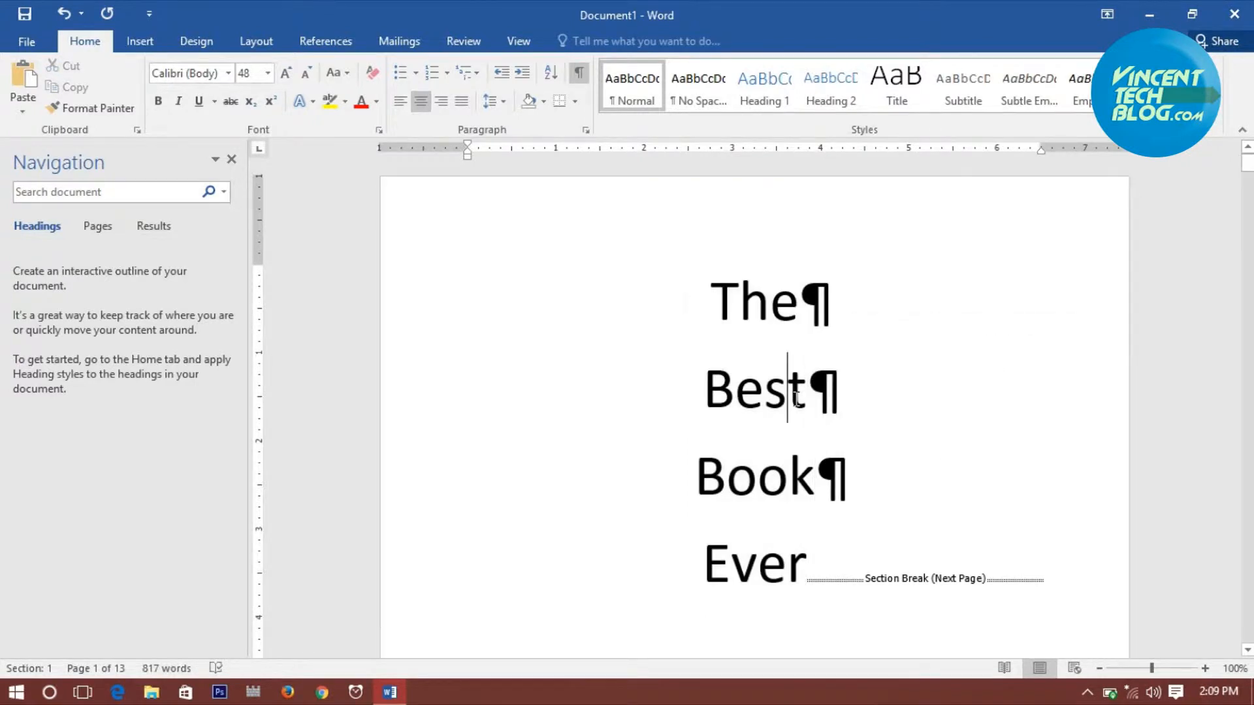
pyautogui.click(577, 74)
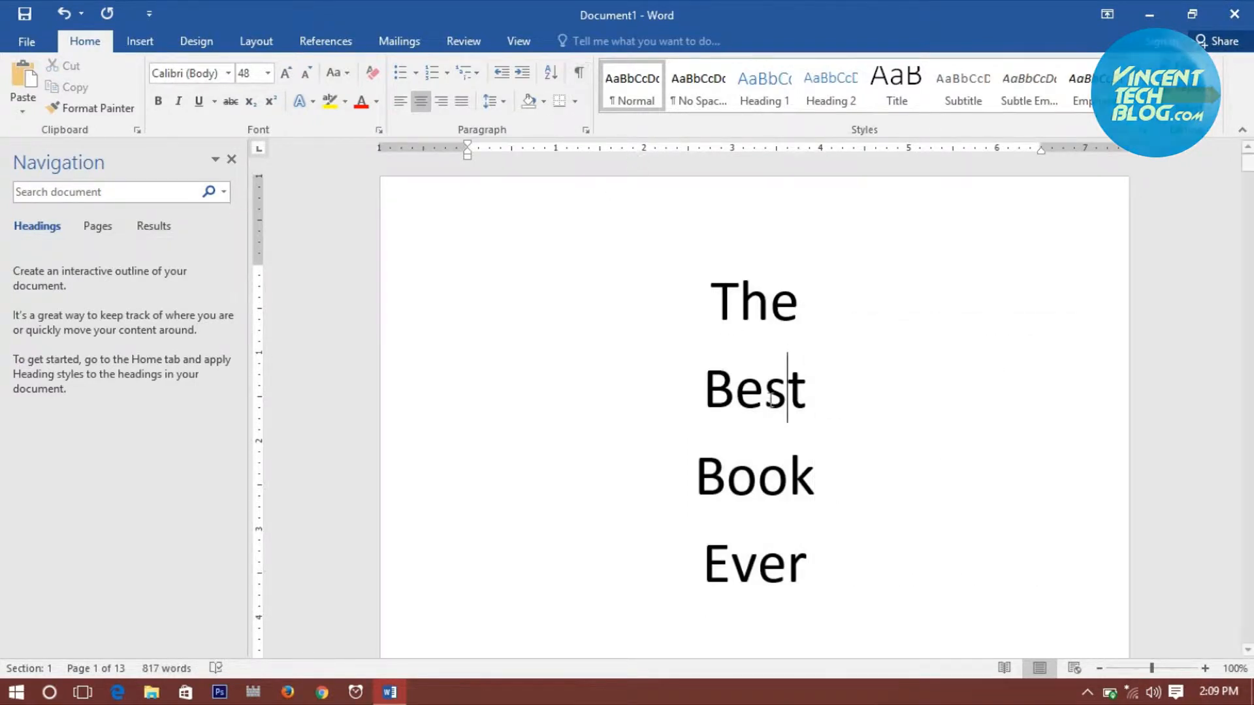
# - Change the font of all four cover title lines to Adobe Caslon Pro Bold
pyautogui.moveTo(702, 307); pyautogui.dragTo(218, 667)
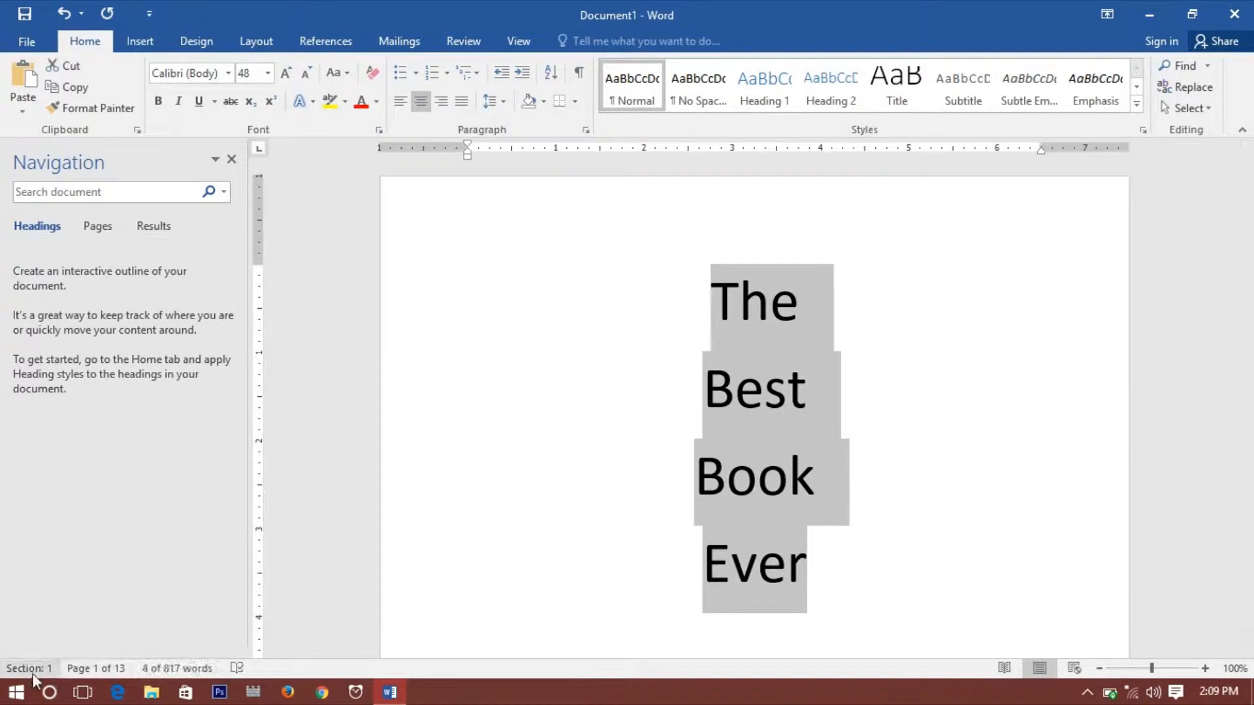
pyautogui.click(228, 73)
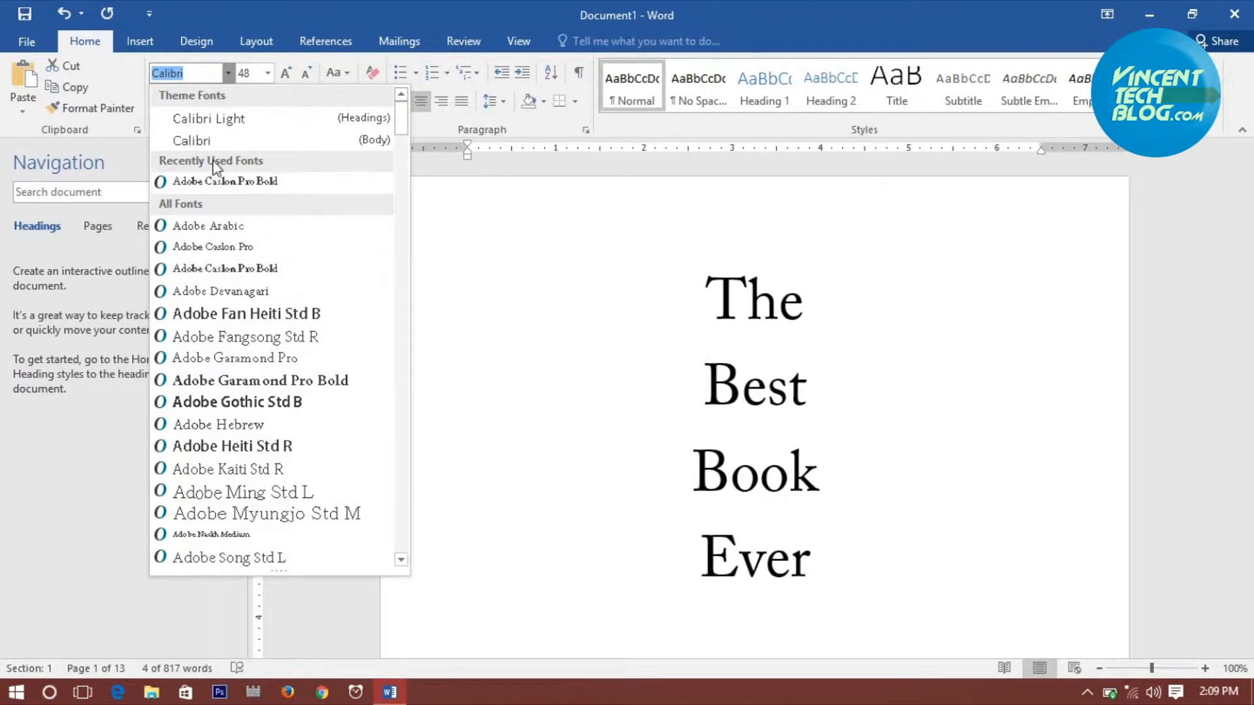
pyautogui.click(242, 185)
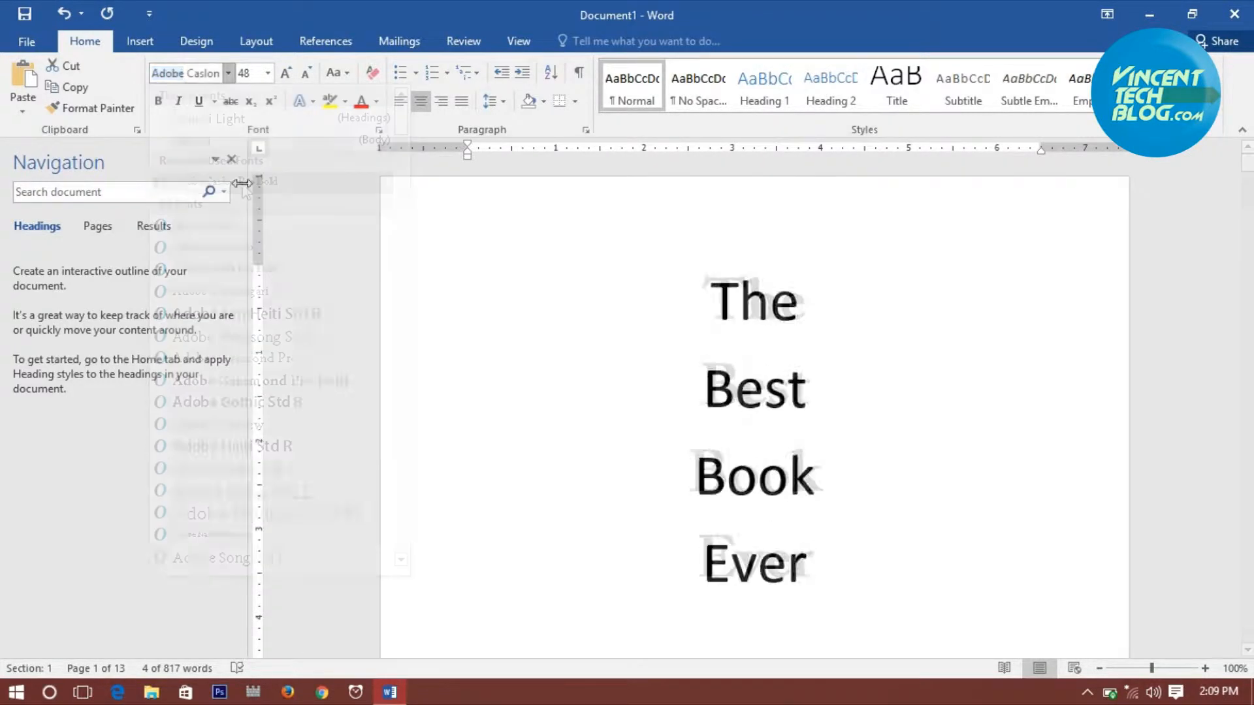
# - Set the cover title line "Book" to 72 pt
pyautogui.click(803, 472)
pyautogui.moveTo(845, 476); pyautogui.dragTo(687, 465)
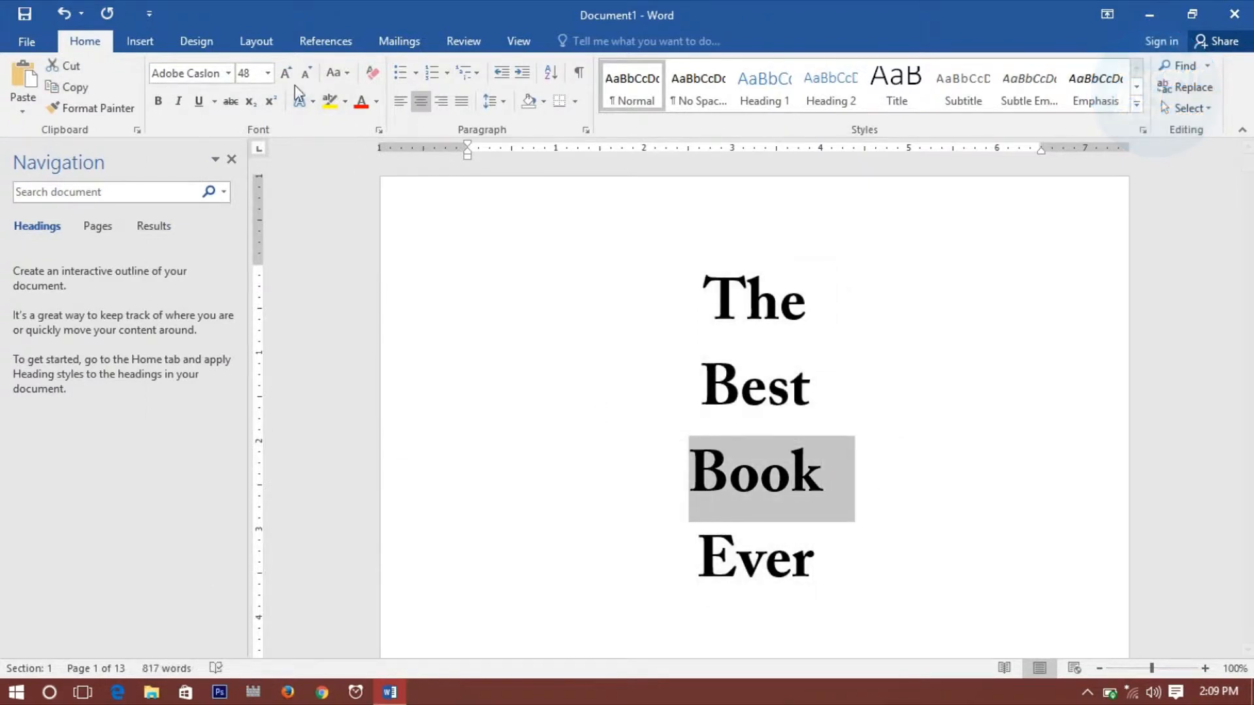
pyautogui.click(267, 72)
pyautogui.click(246, 356)
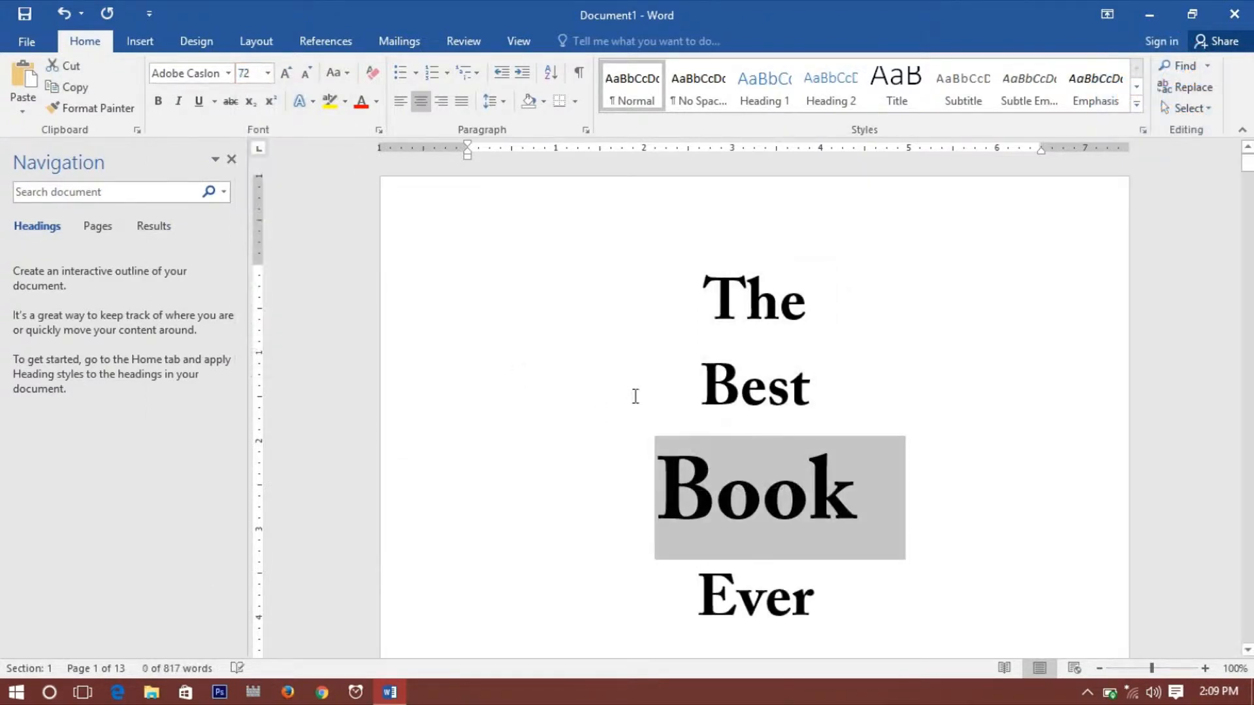
# - Reduce the cover title line "The" to 36 pt and deselect it
pyautogui.click(703, 398)
pyautogui.moveTo(677, 314); pyautogui.dragTo(828, 296)
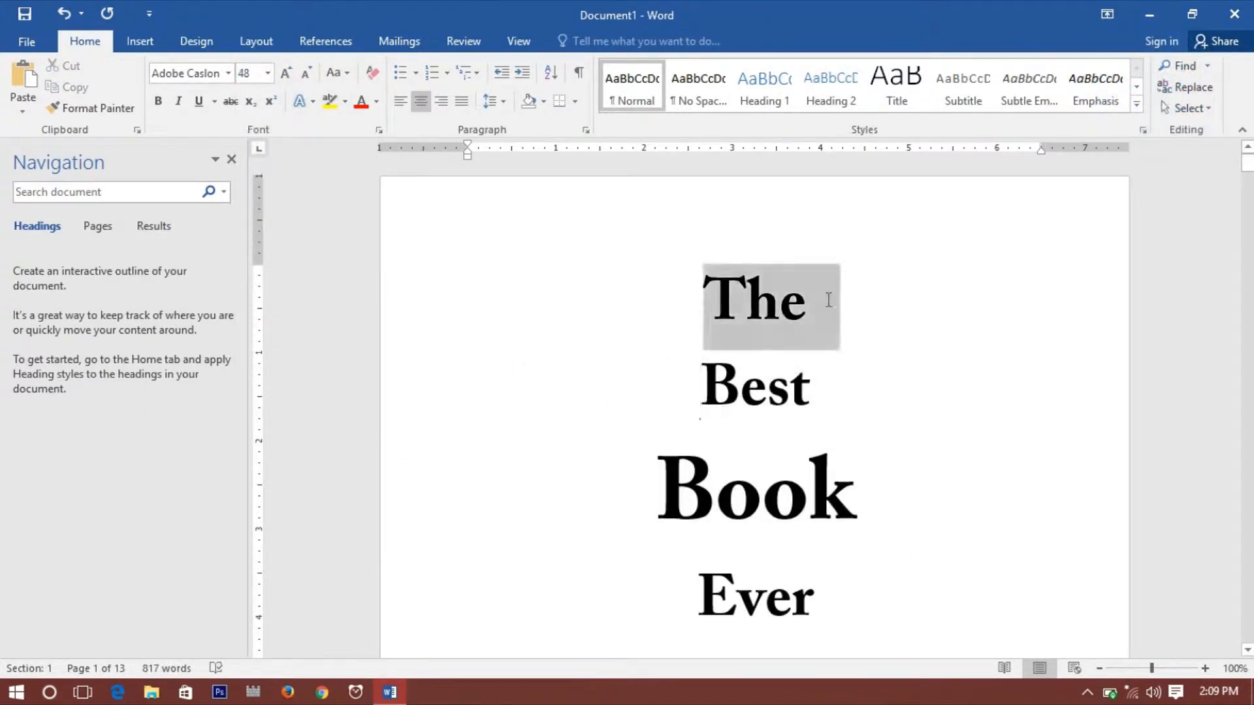
pyautogui.click(267, 73)
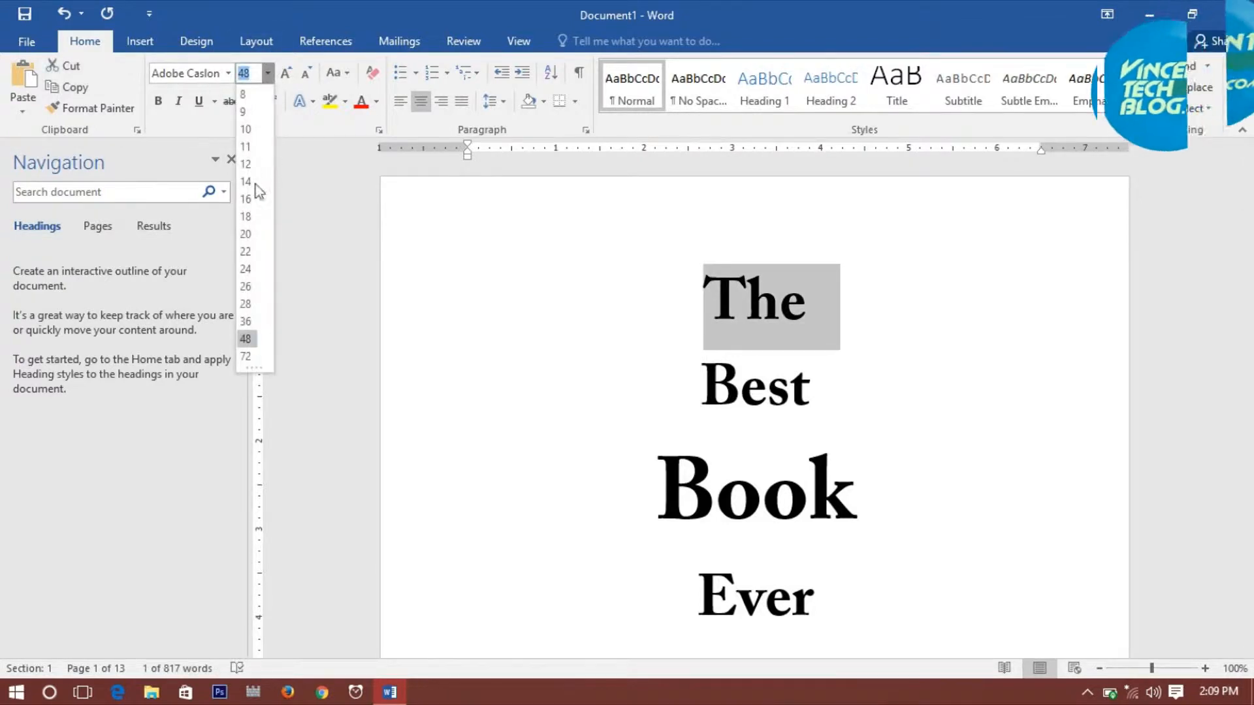
pyautogui.click(247, 322)
pyautogui.press('Down')
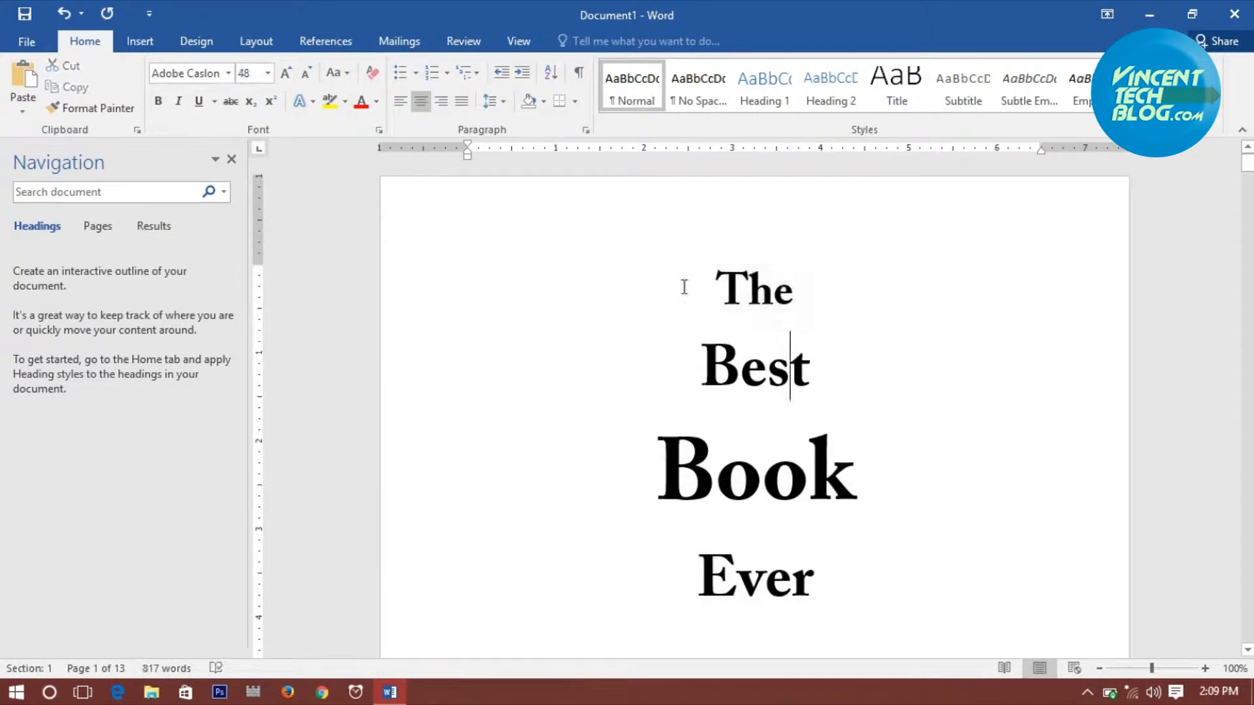
# - Insert an empty line above "The" to move the cover title further down the page
pyautogui.press('Return')
pyautogui.scroll(-7, 822, 349)
pyautogui.scroll(6, 833, 353)
pyautogui.scroll(1, 868, 440)
pyautogui.scroll(-10, 811, 425)
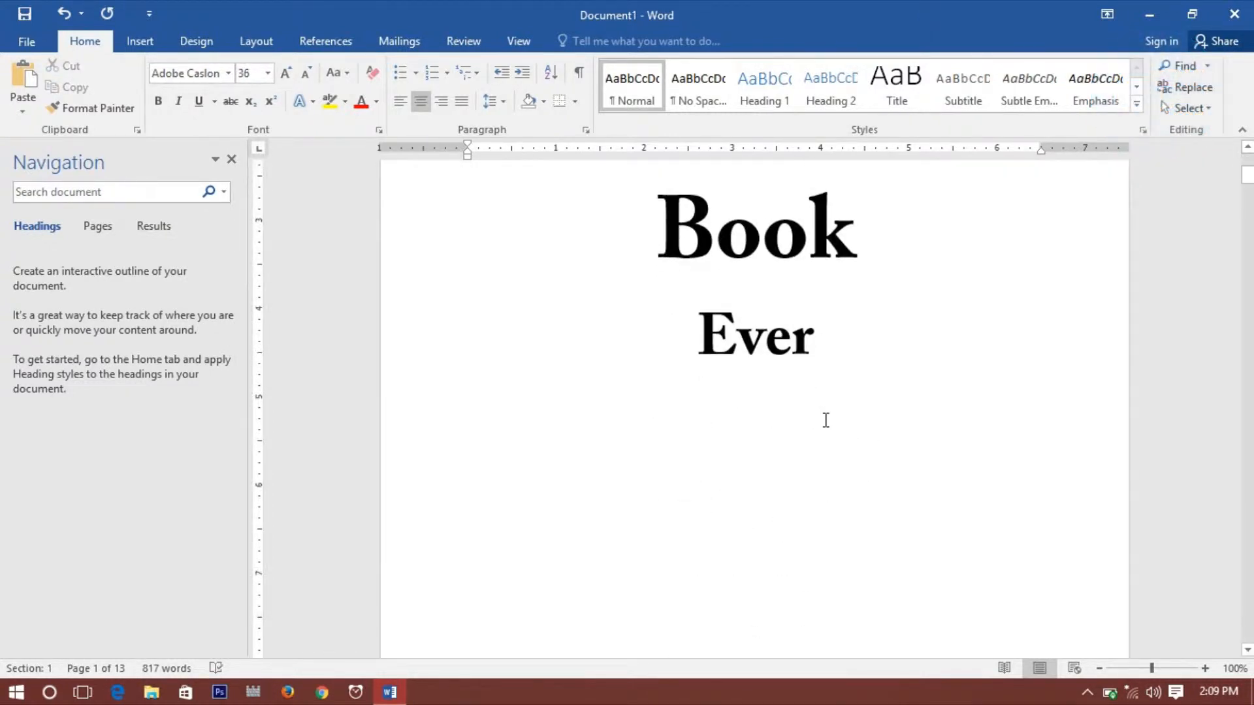
pyautogui.scroll(9, 826, 420)
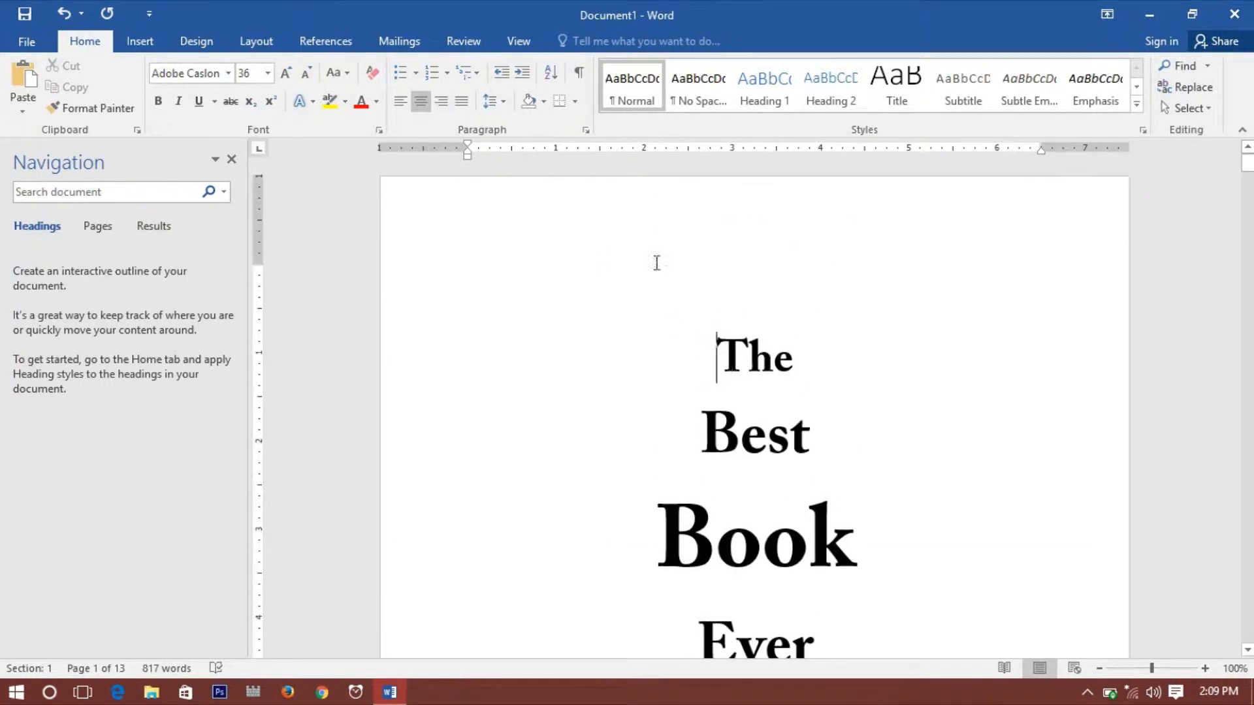
# - Set up a box page border in the thick-and-thin line style with a 3 pt width
pyautogui.click(575, 100)
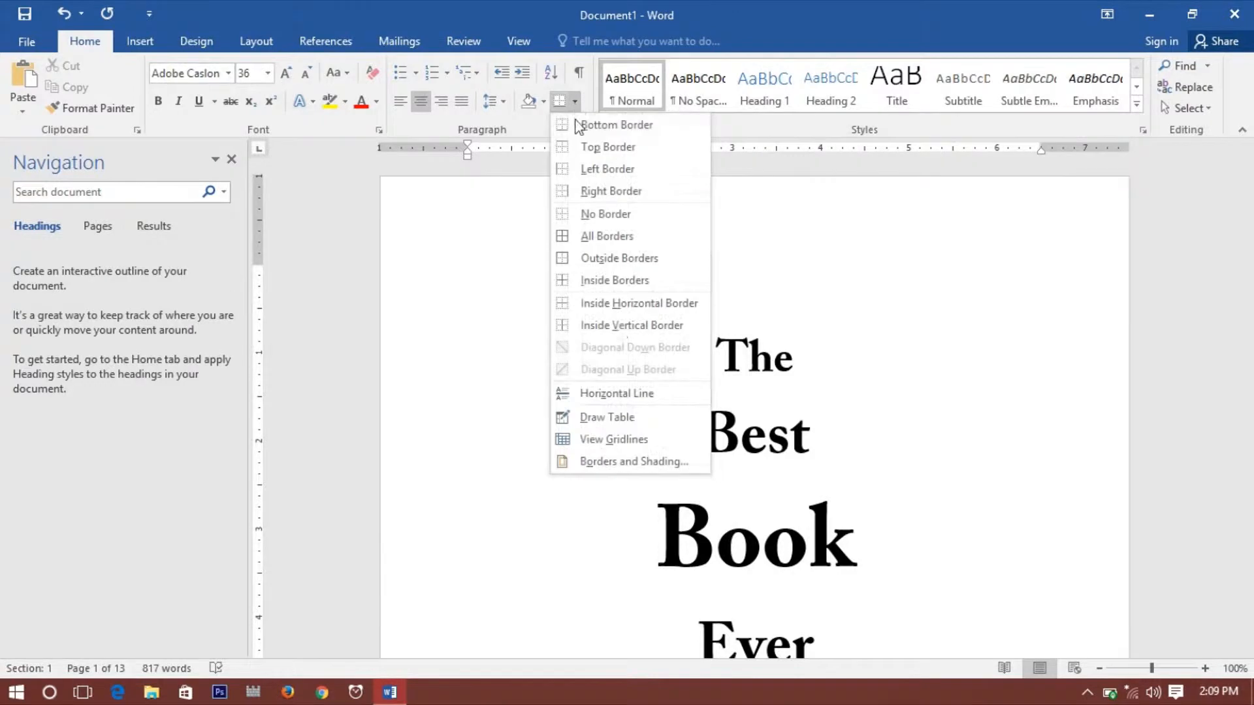
pyautogui.click(647, 465)
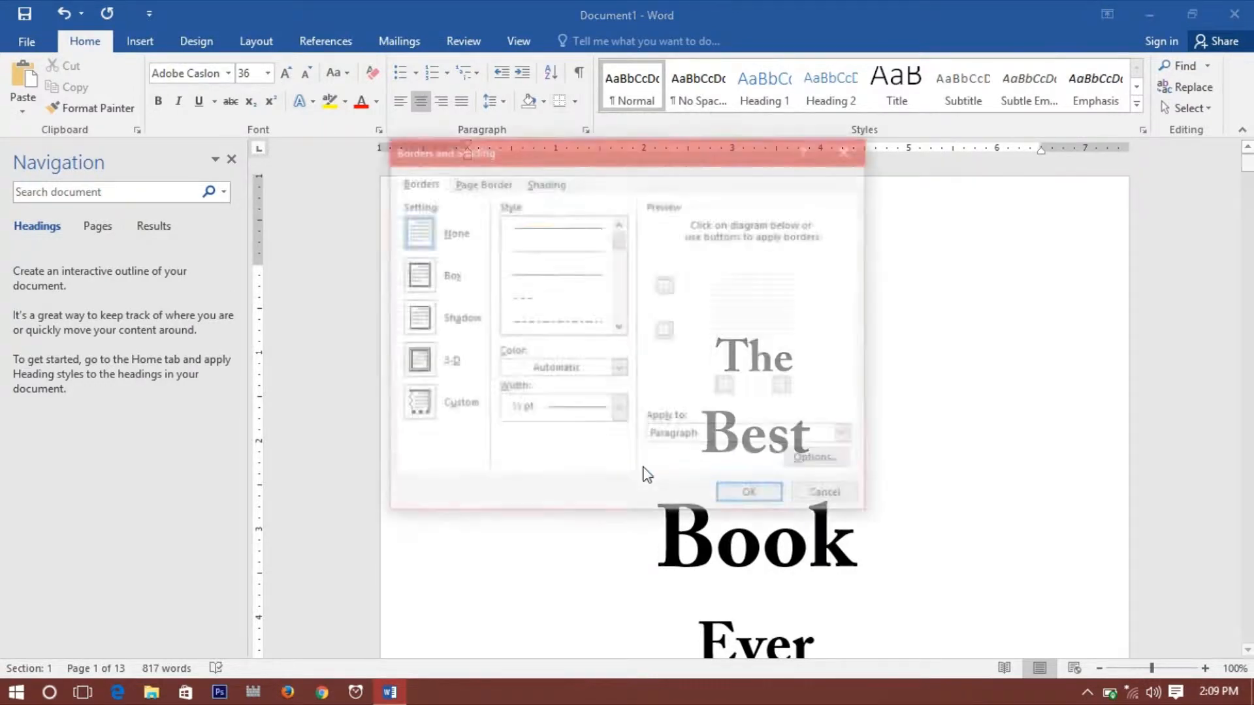
pyautogui.click(483, 183)
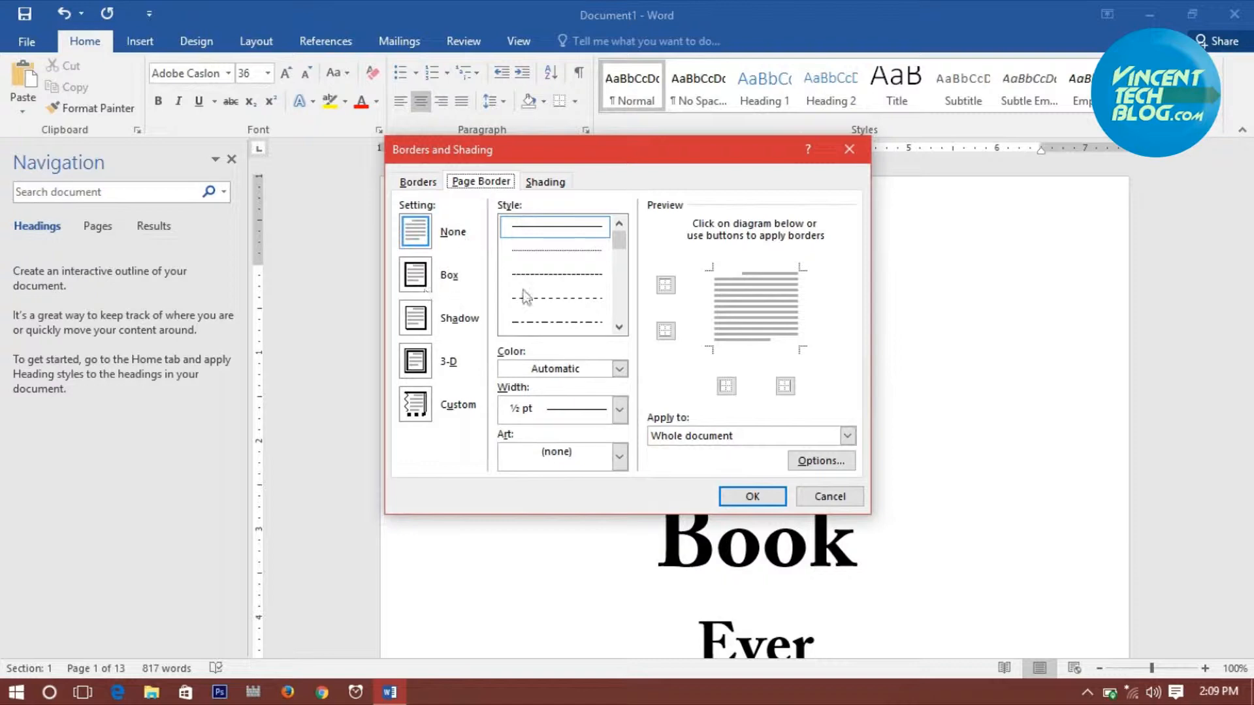
pyautogui.click(620, 328)
pyautogui.click(619, 328)
pyautogui.click(619, 328)
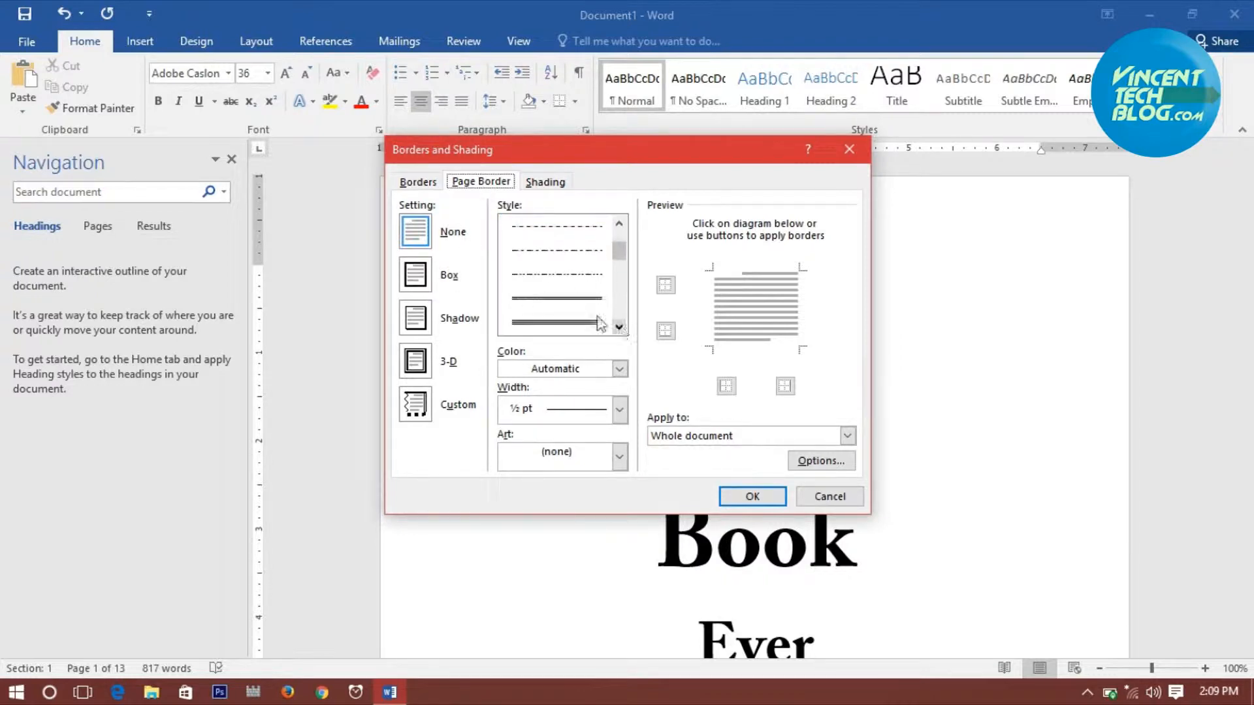
pyautogui.scroll(-1, 607, 330)
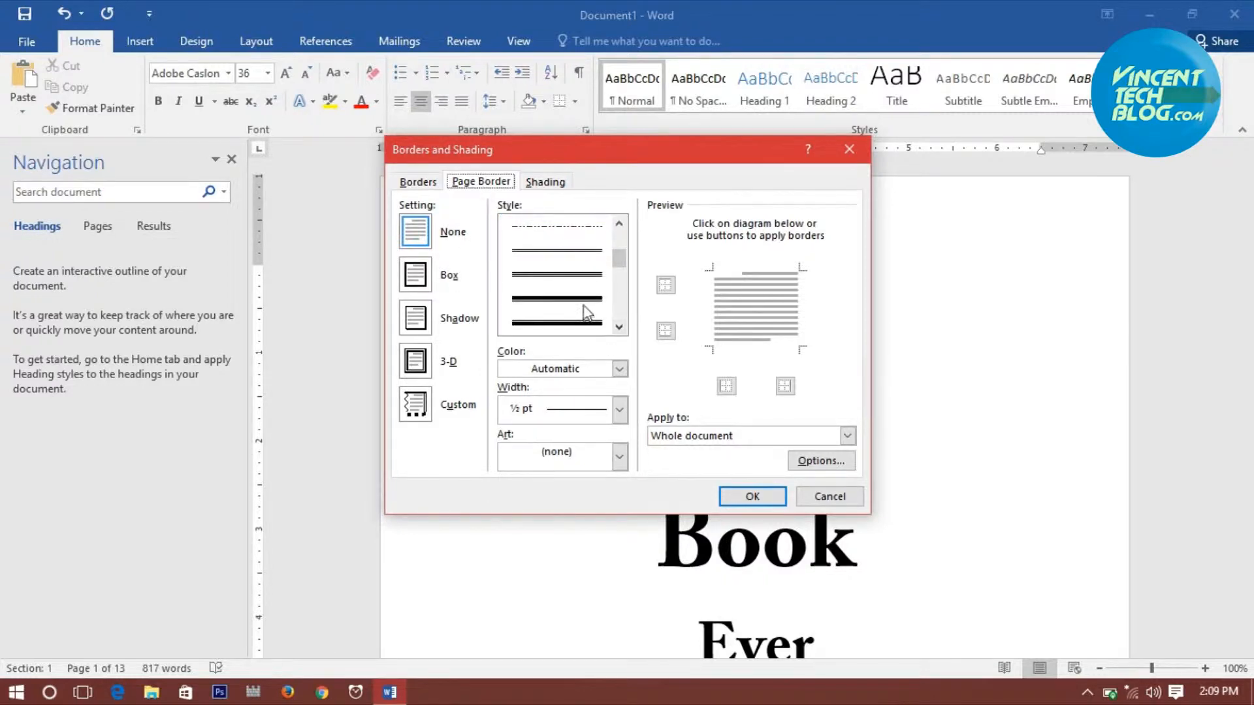
pyautogui.click(586, 315)
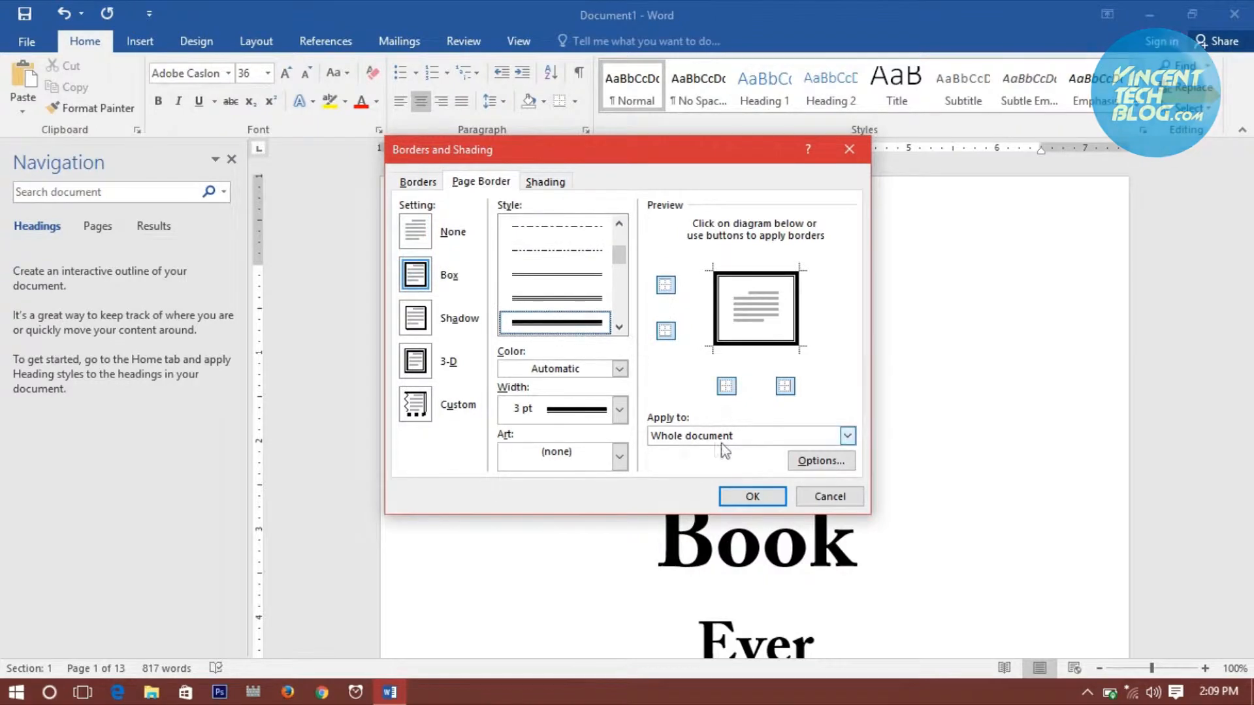
# - Limit the page border to this section and apply it to the cover
pyautogui.click(742, 436)
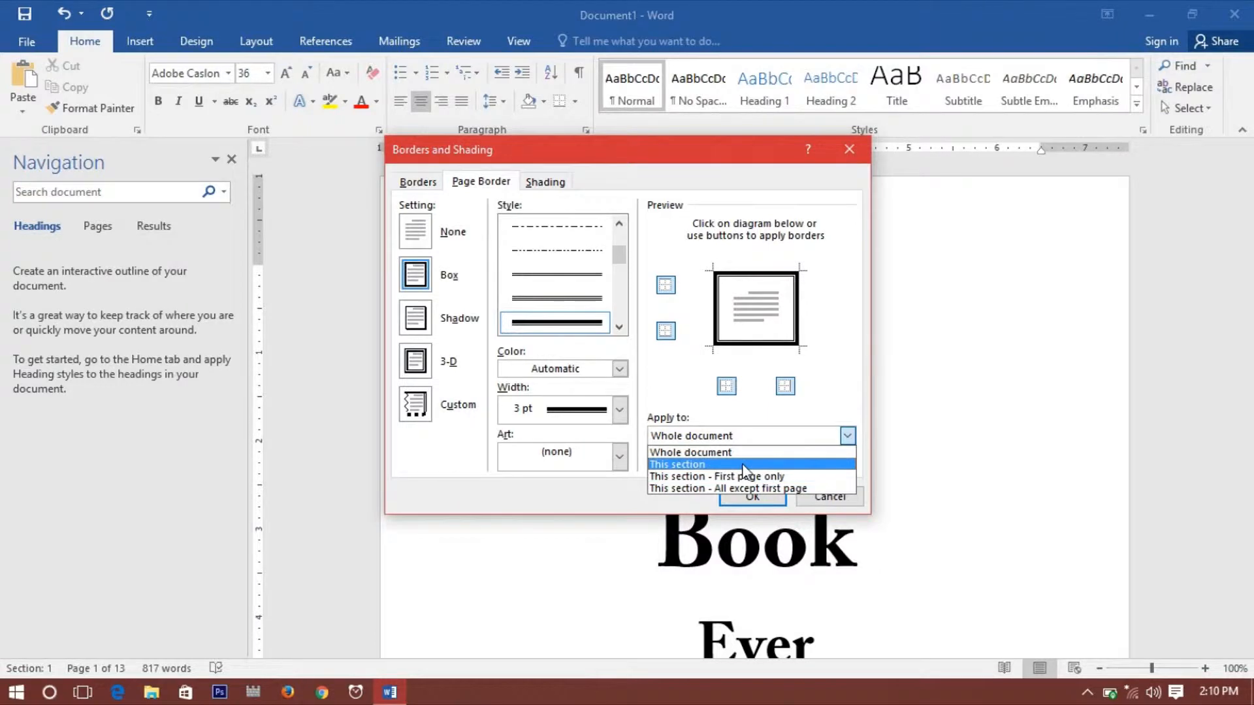
pyautogui.click(748, 465)
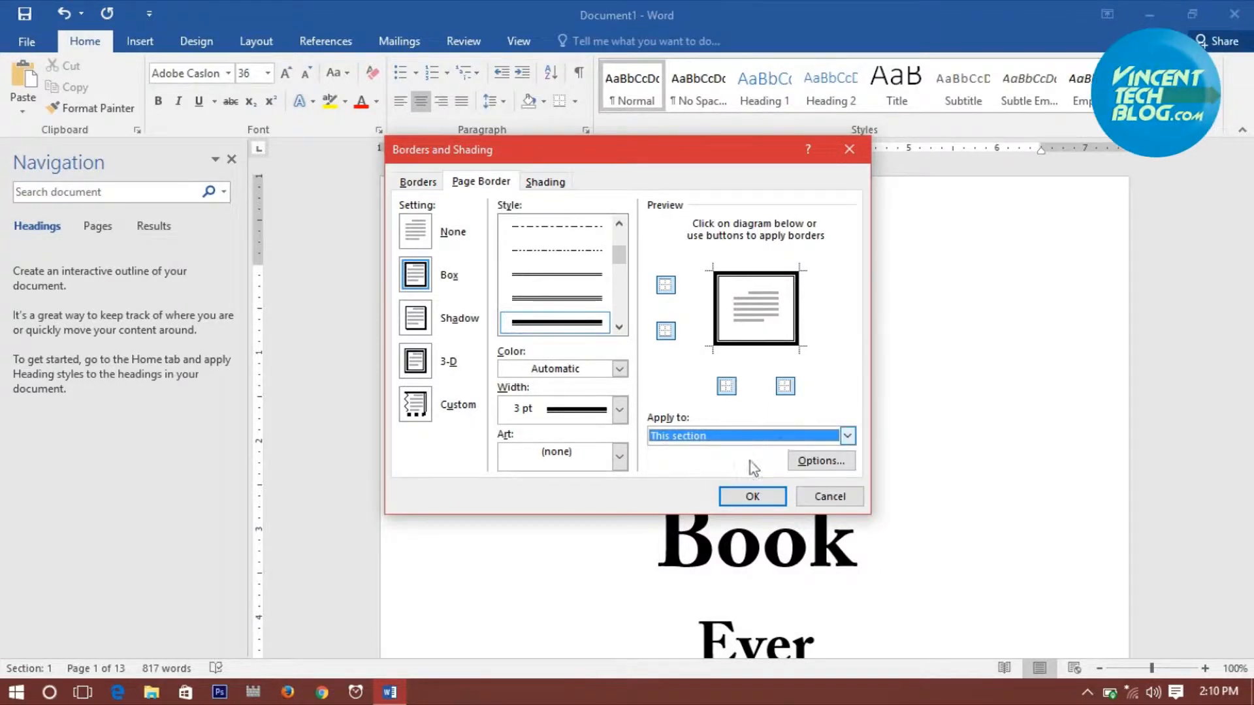
pyautogui.click(747, 495)
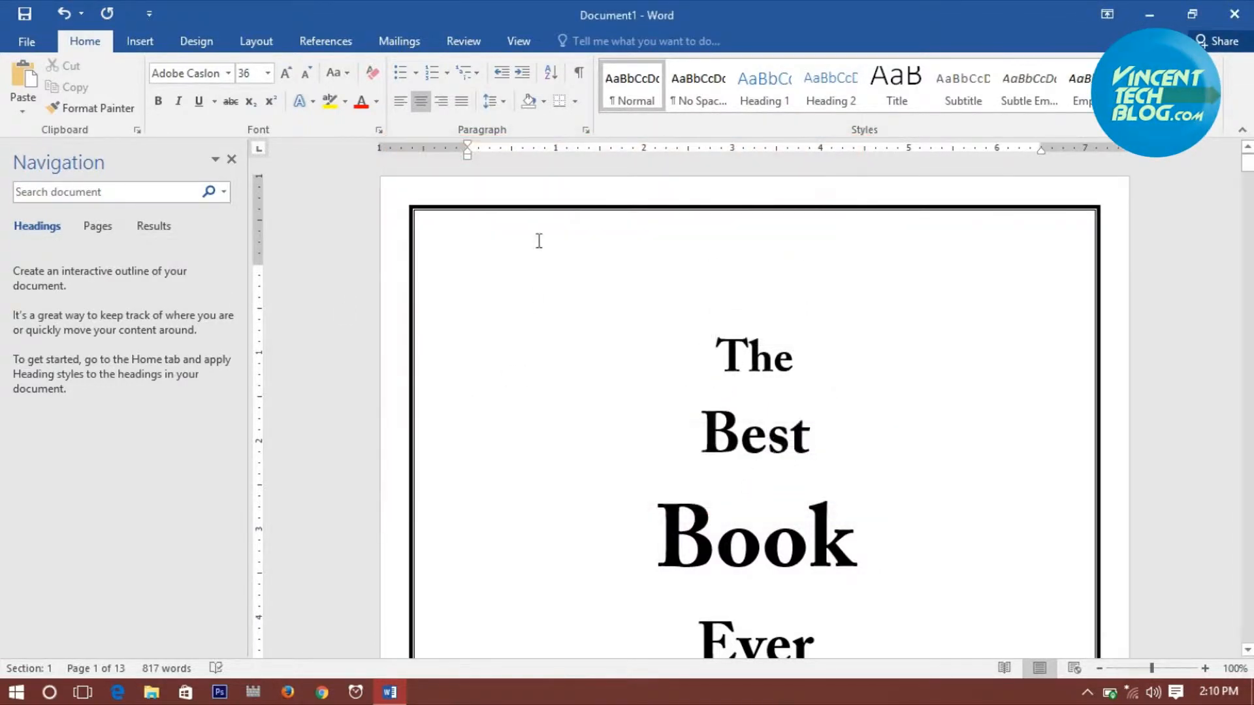
# - Look over the border and title on the cover page and the Preface heading on the following page
pyautogui.scroll(-15, 954, 487)
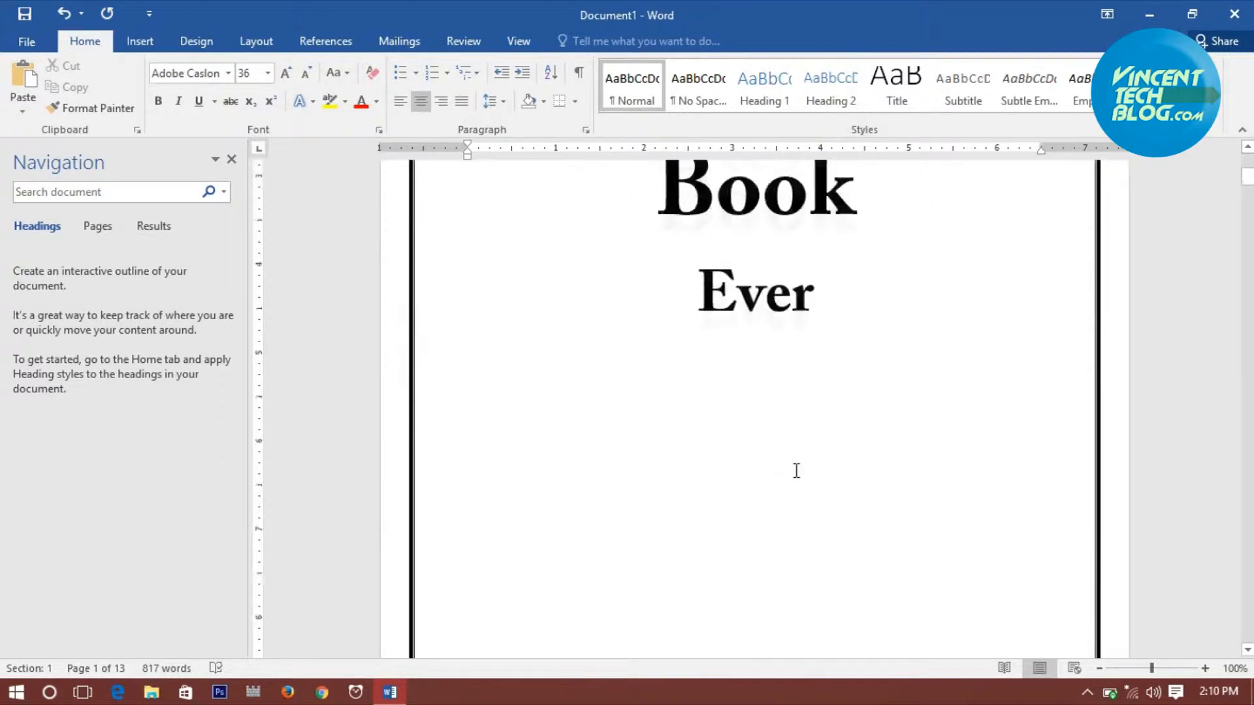
pyautogui.scroll(10, 620, 451)
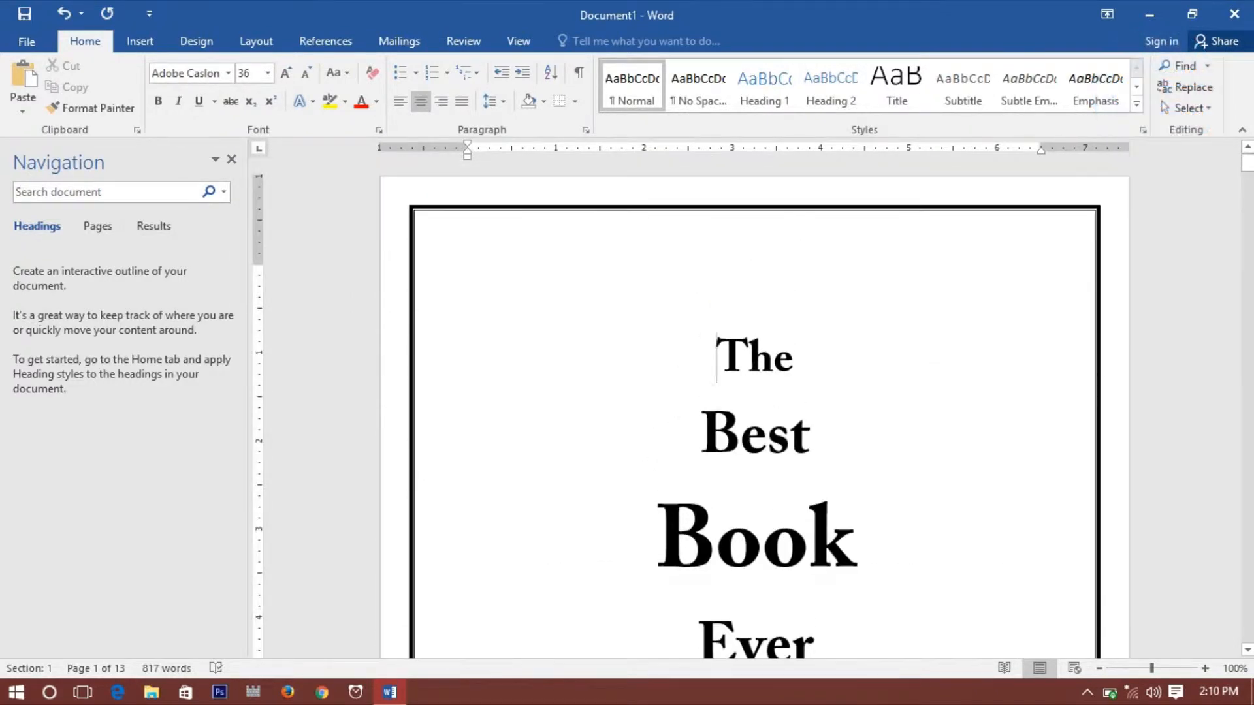
pyautogui.scroll(1, 734, 414)
pyautogui.scroll(-10, 745, 400)
pyautogui.scroll(15, 747, 402)
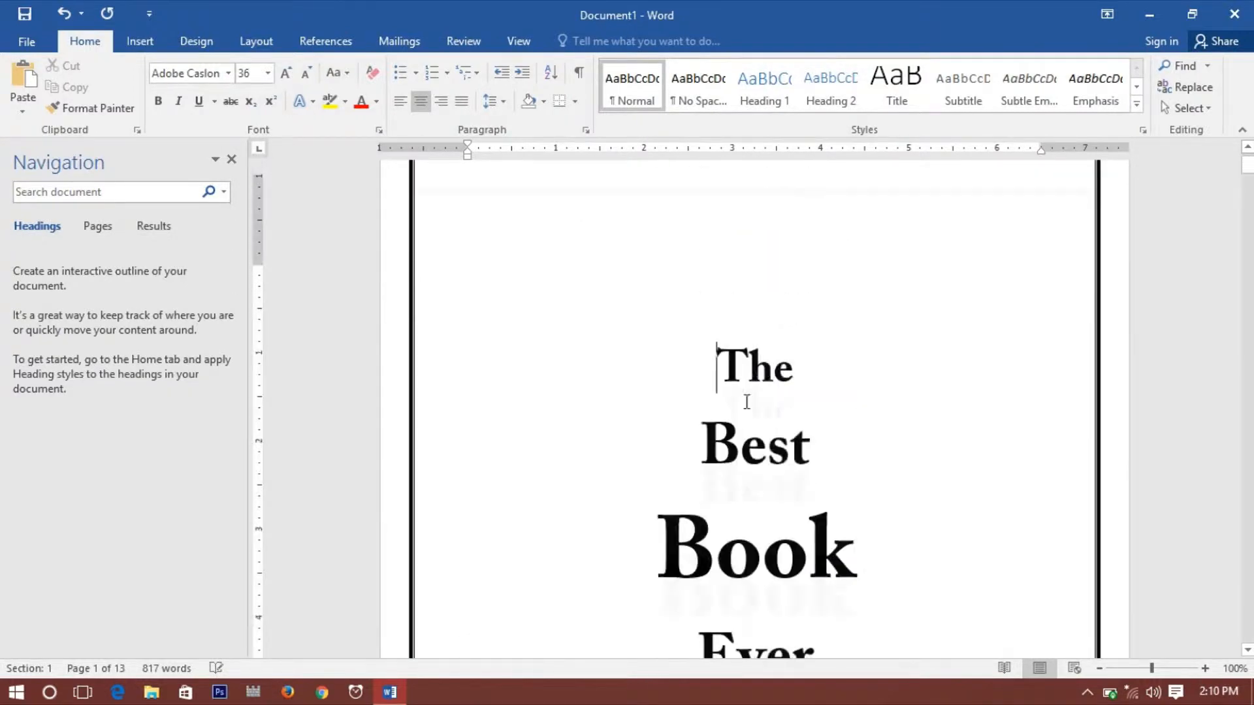
pyautogui.scroll(-3, 747, 401)
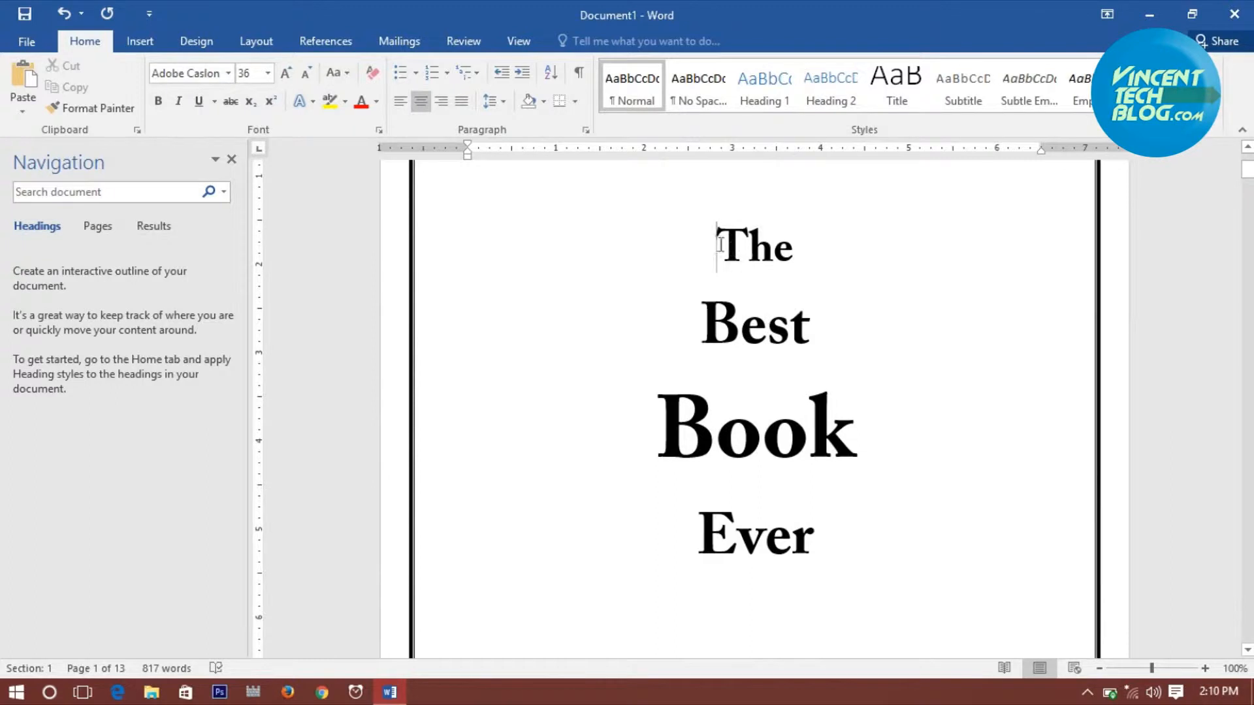
pyautogui.moveTo(718, 248); pyautogui.dragTo(804, 537)
pyautogui.moveTo(728, 218); pyautogui.dragTo(828, 551)
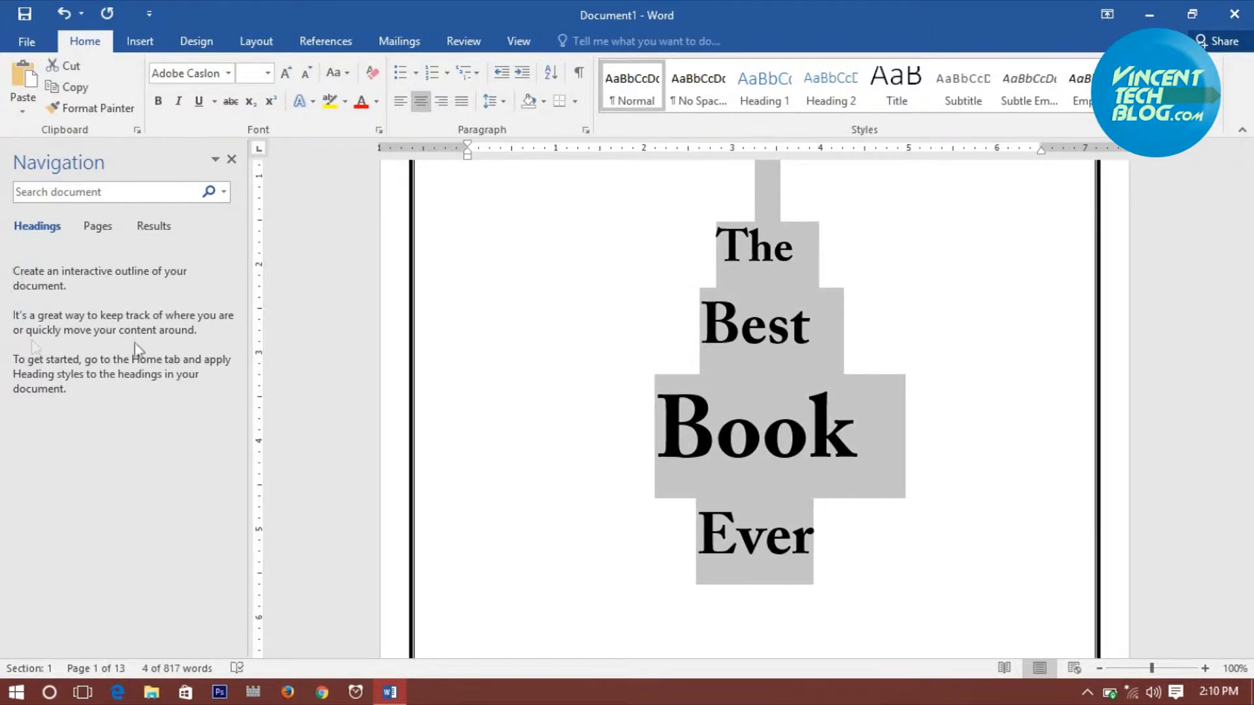
pyautogui.click(766, 361)
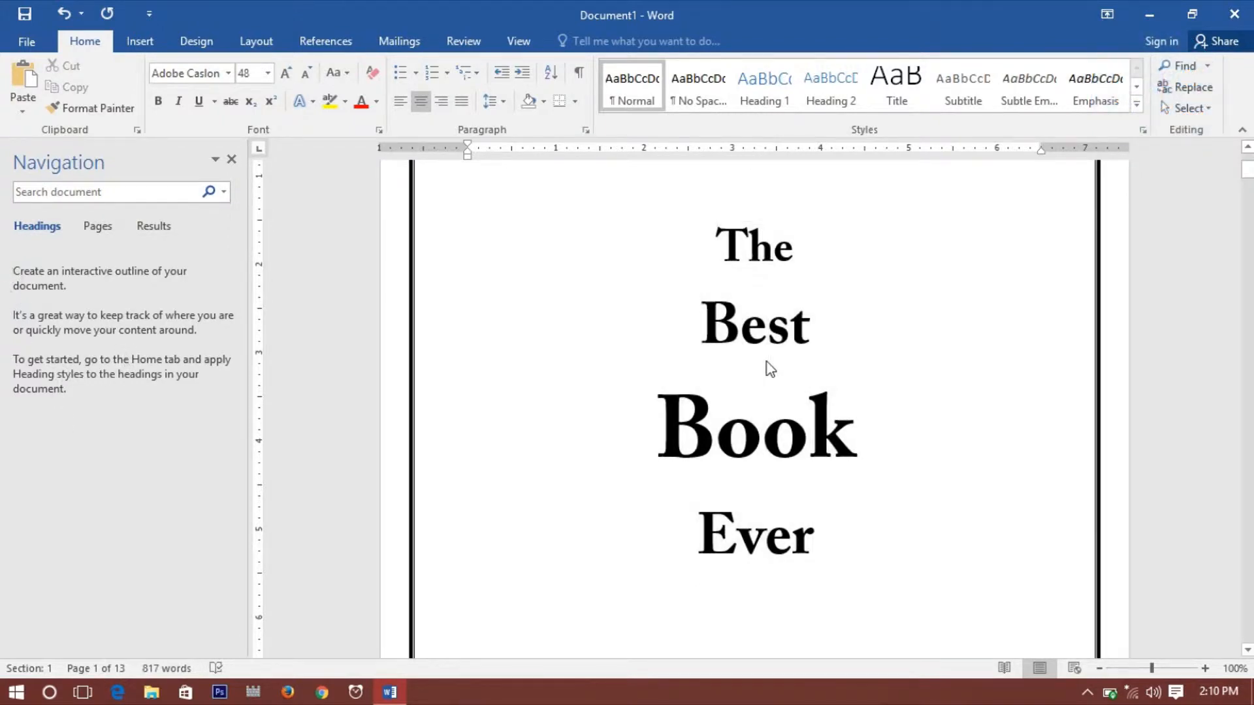
pyautogui.scroll(-10, 826, 395)
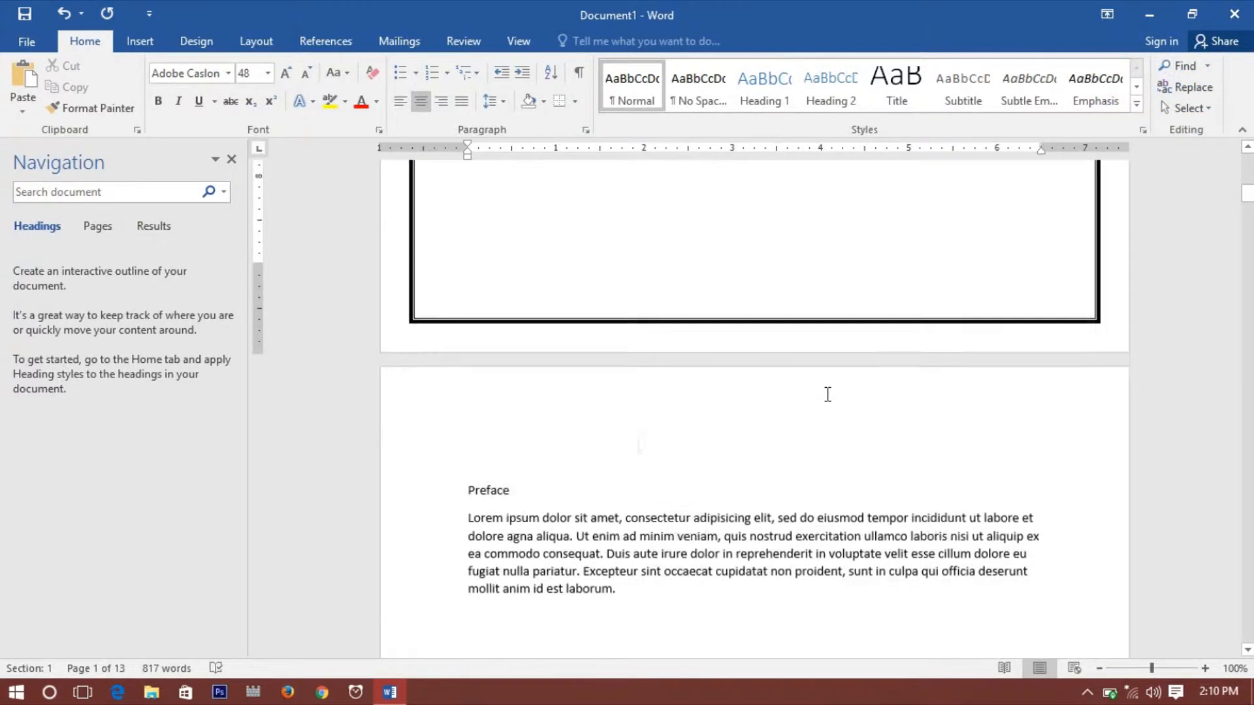
pyautogui.moveTo(465, 492); pyautogui.dragTo(546, 495)
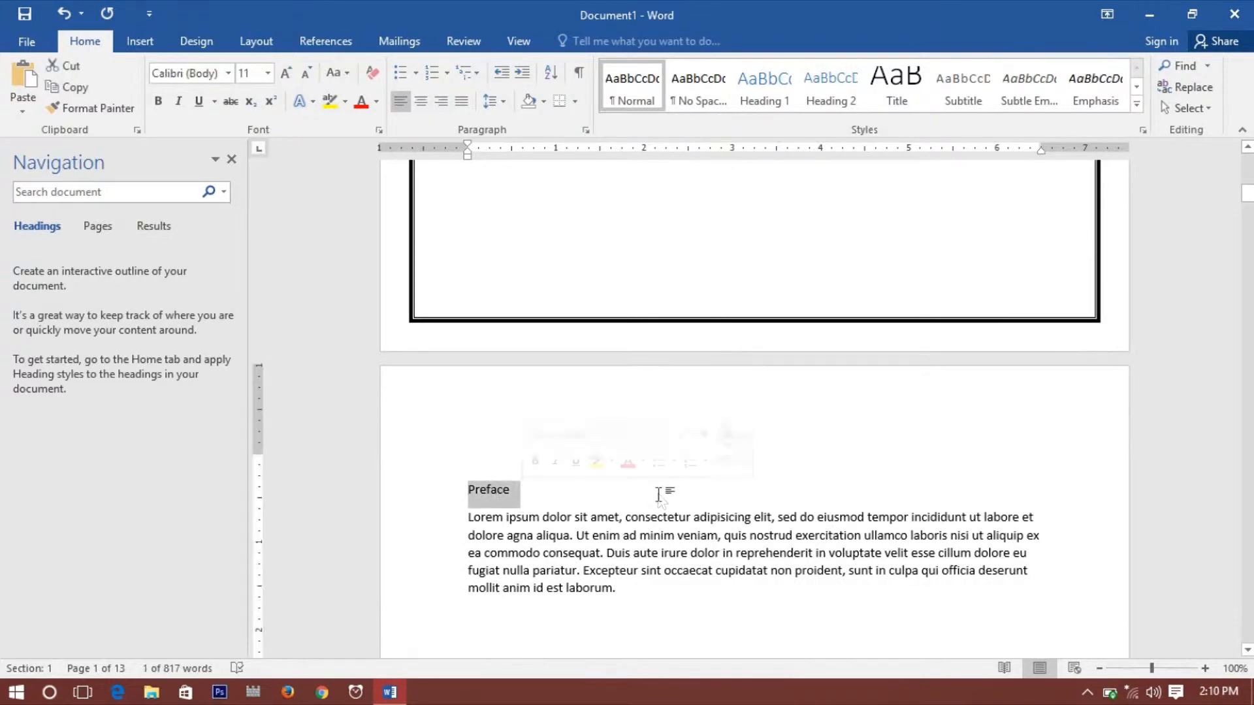
# - Try the Heading 1 style on the four cover title lines and undo it
pyautogui.scroll(10, 639, 481)
pyautogui.moveTo(719, 200); pyautogui.dragTo(813, 515)
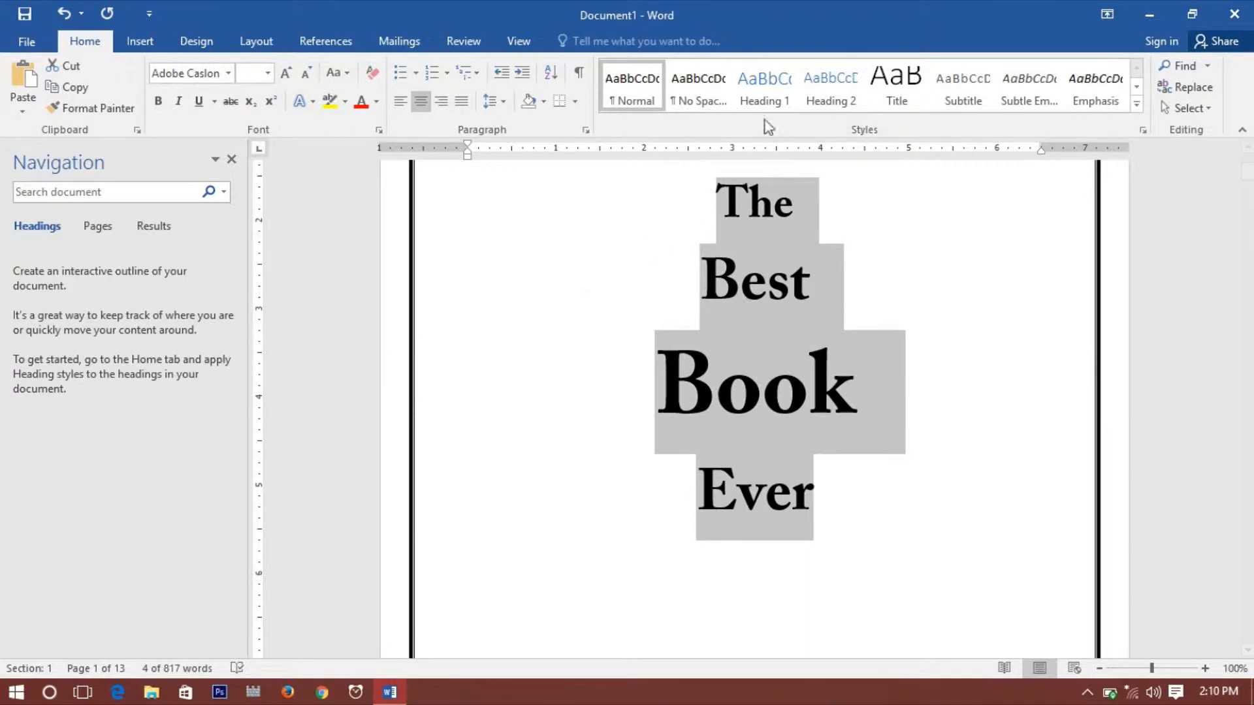
pyautogui.click(767, 98)
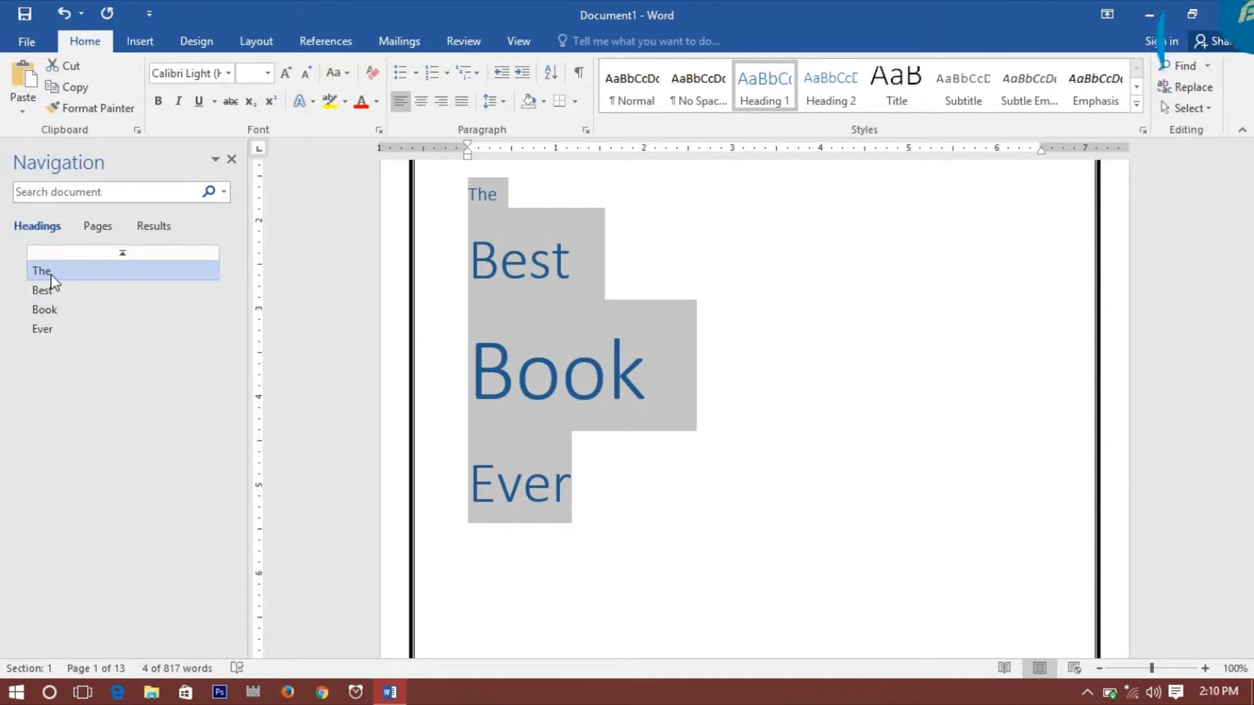
pyautogui.click(608, 369)
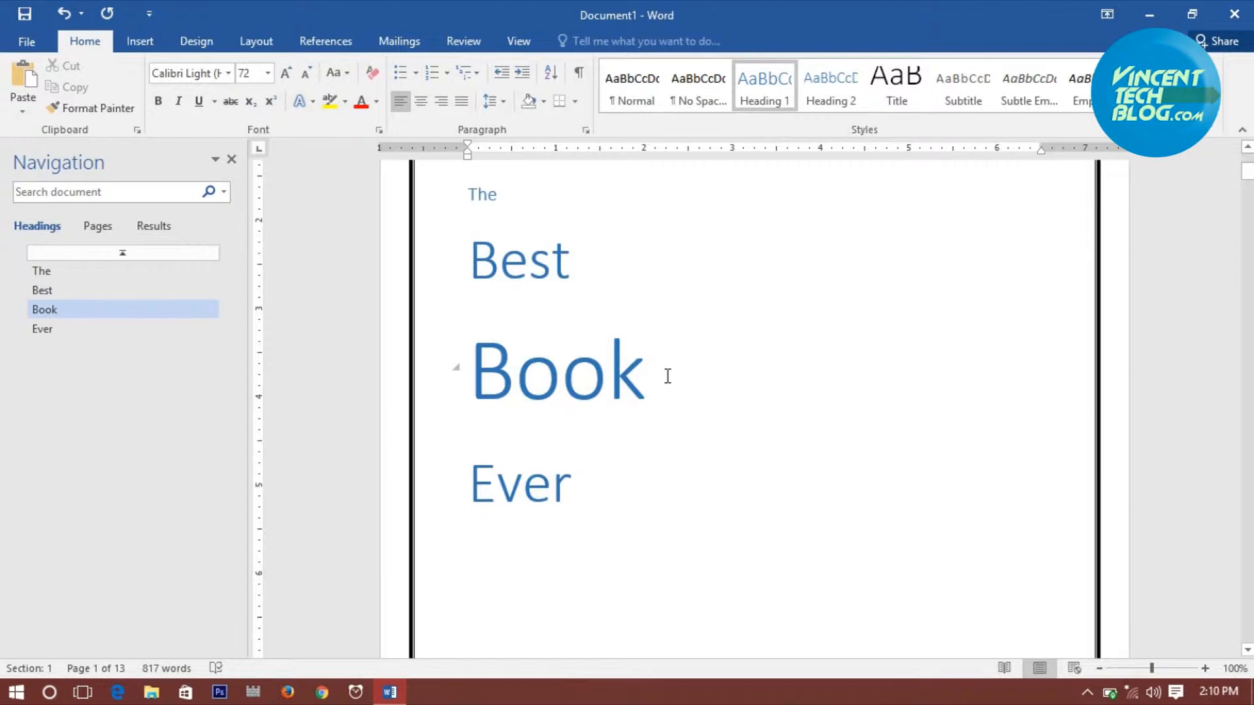
pyautogui.hotkey('ctrl', 'z')
pyautogui.click(738, 421)
# - Add a left-aligned line reading "First Edition" below the cover title, separated by an empty line
pyautogui.click(843, 505)
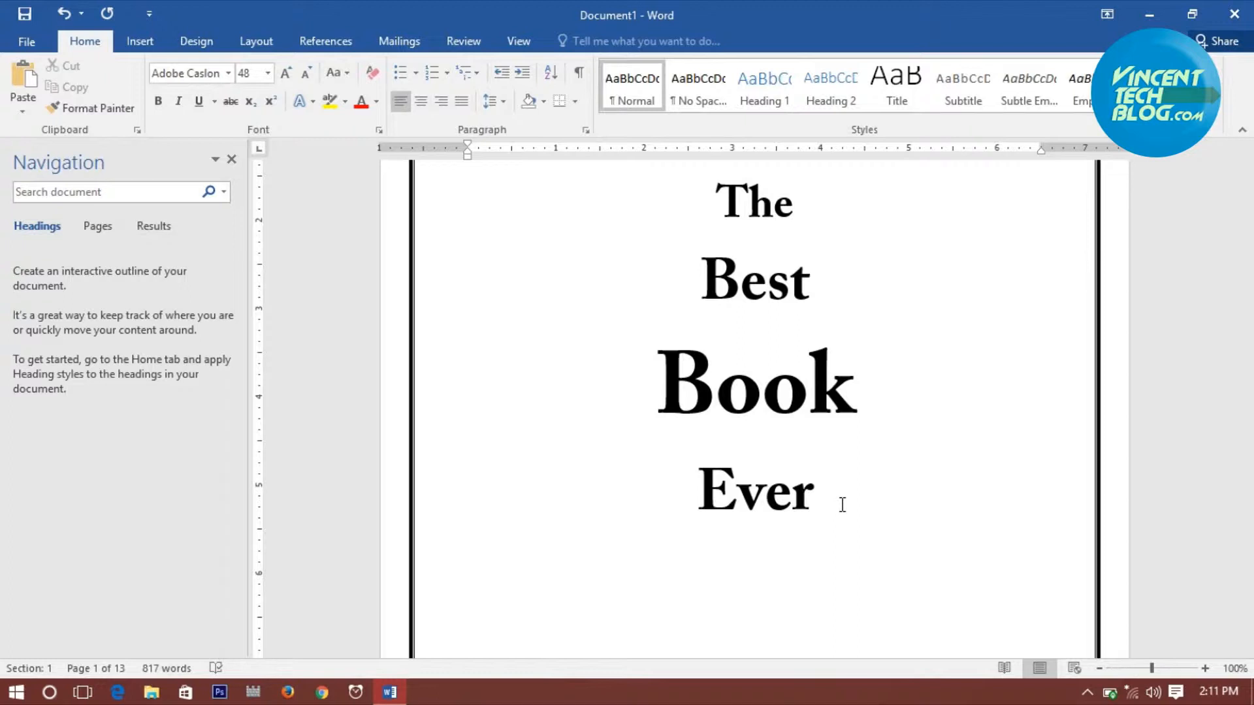
pyautogui.press('Return')
pyautogui.hotkey('ctrl', 'l')
pyautogui.write('First')
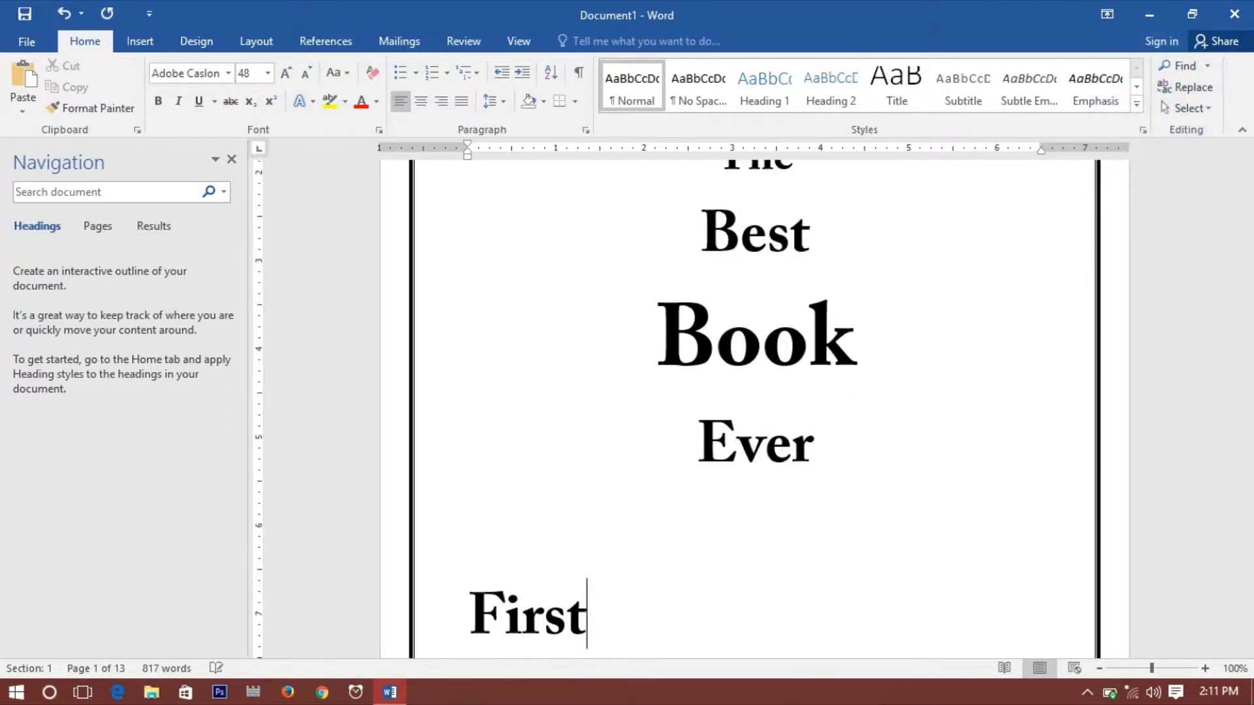
pyautogui.write(' Edition')
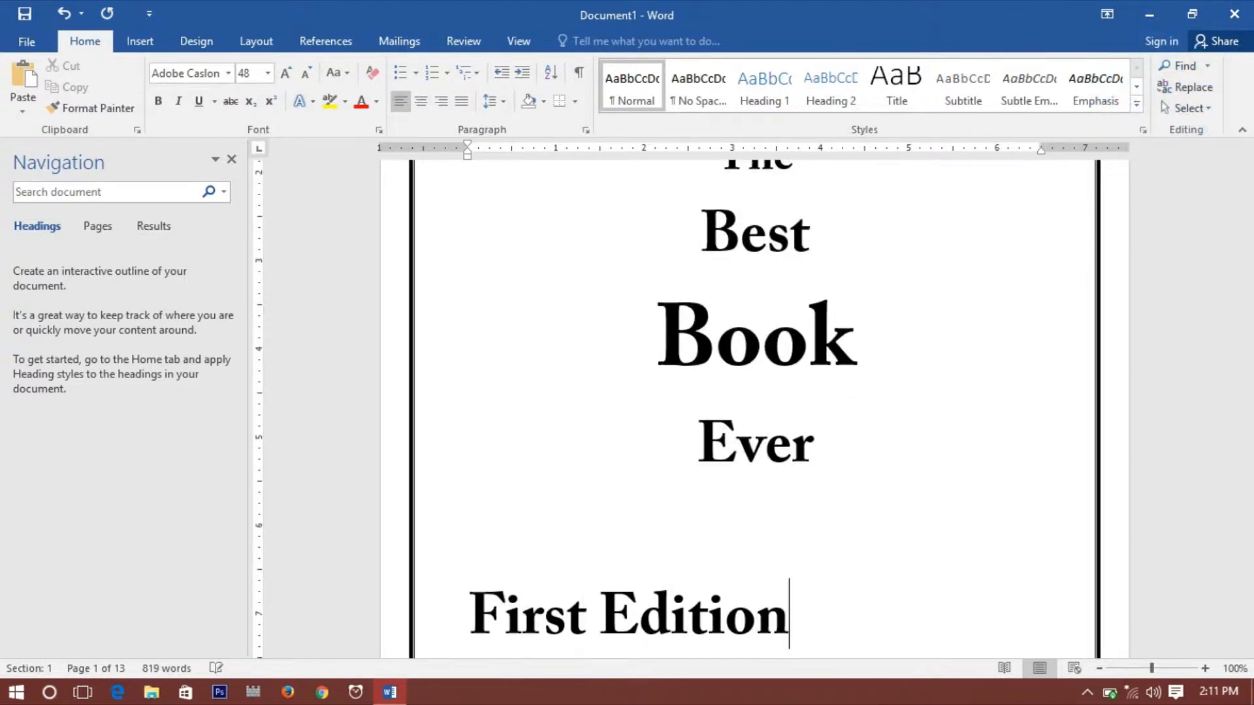
# - Apply the Heading 1 style to the "First Edition" line and the empty line above it on the cover
pyautogui.moveTo(817, 614); pyautogui.dragTo(509, 604)
pyautogui.scroll(1, 797, 431)
pyautogui.click(753, 579)
pyautogui.scroll(-1, 745, 577)
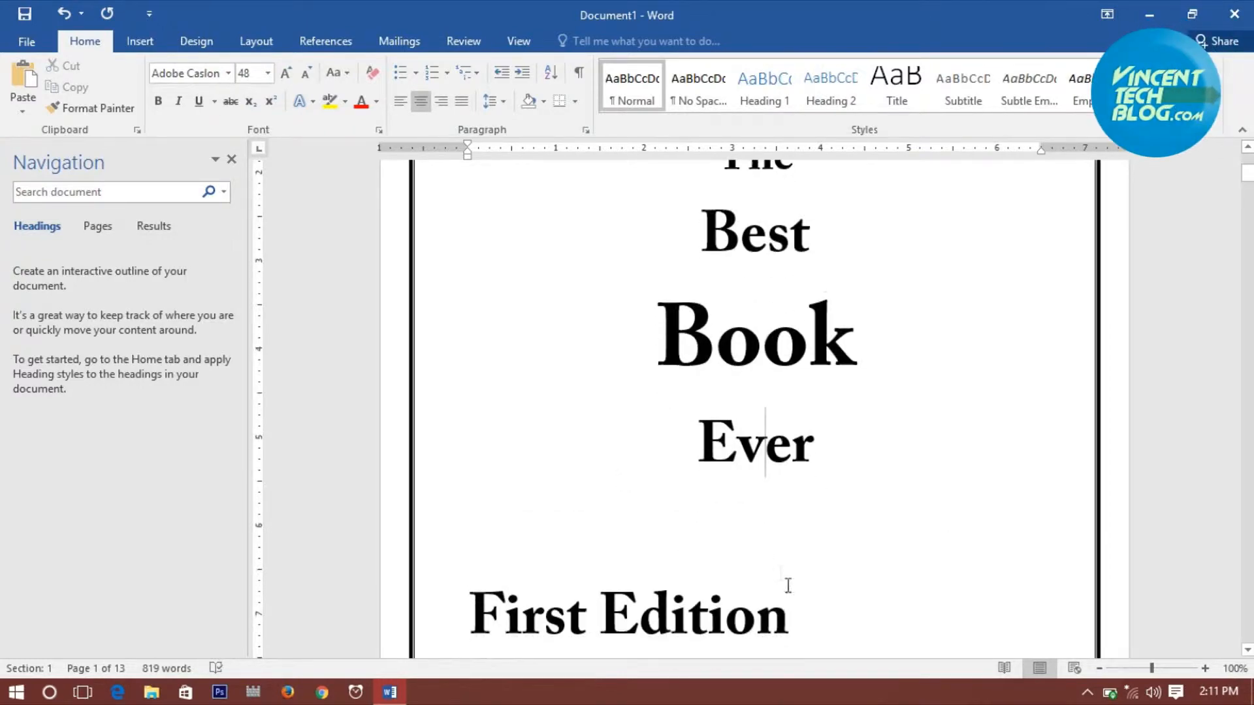
pyautogui.moveTo(786, 585); pyautogui.dragTo(512, 559)
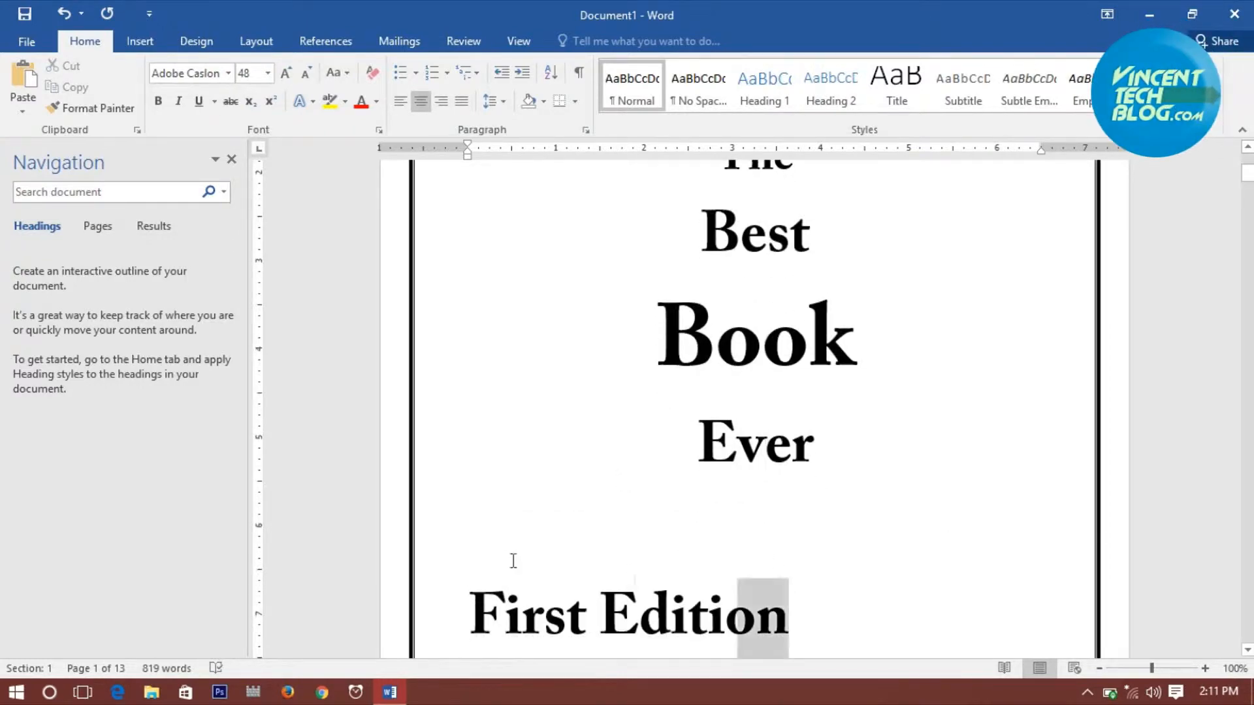
pyautogui.click(751, 103)
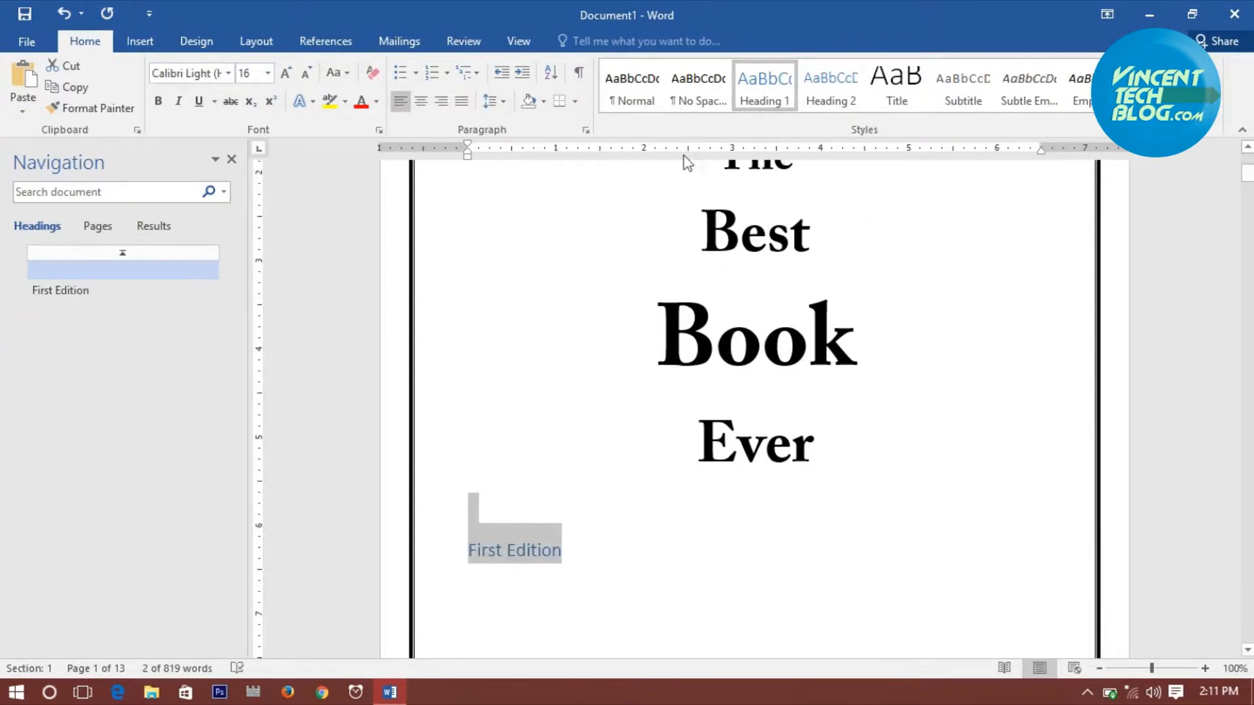
pyautogui.click(532, 510)
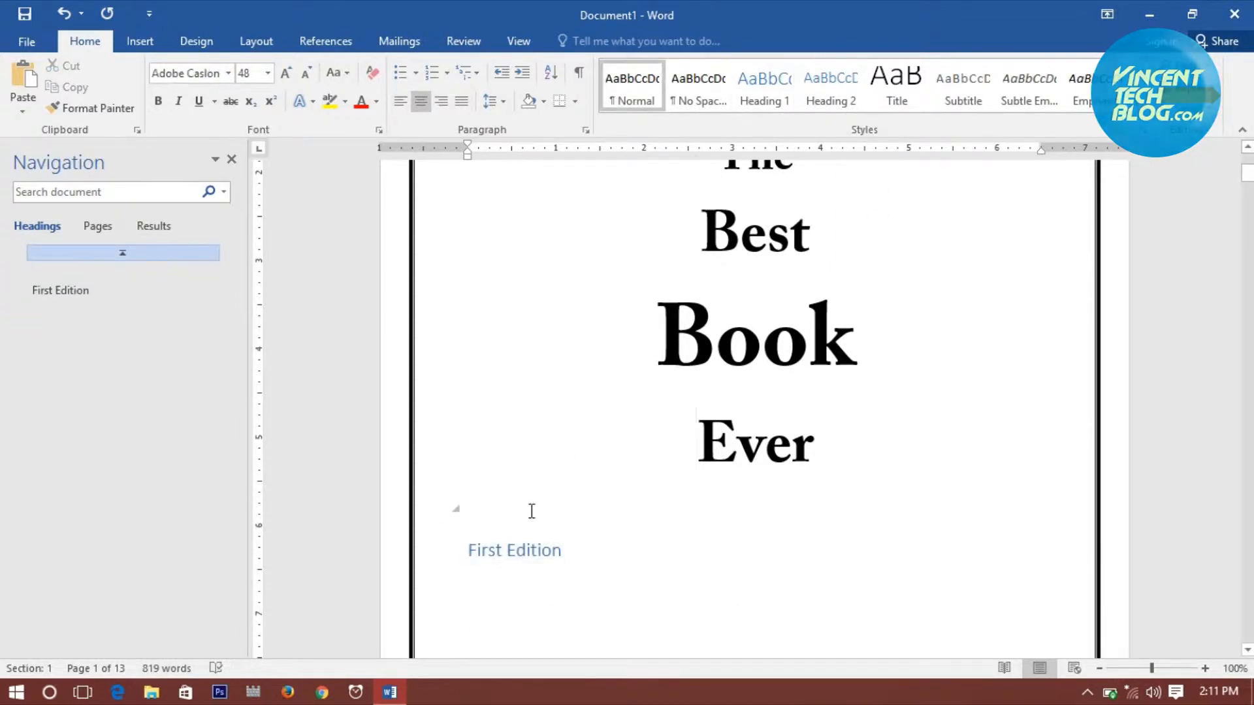
pyautogui.click(501, 526)
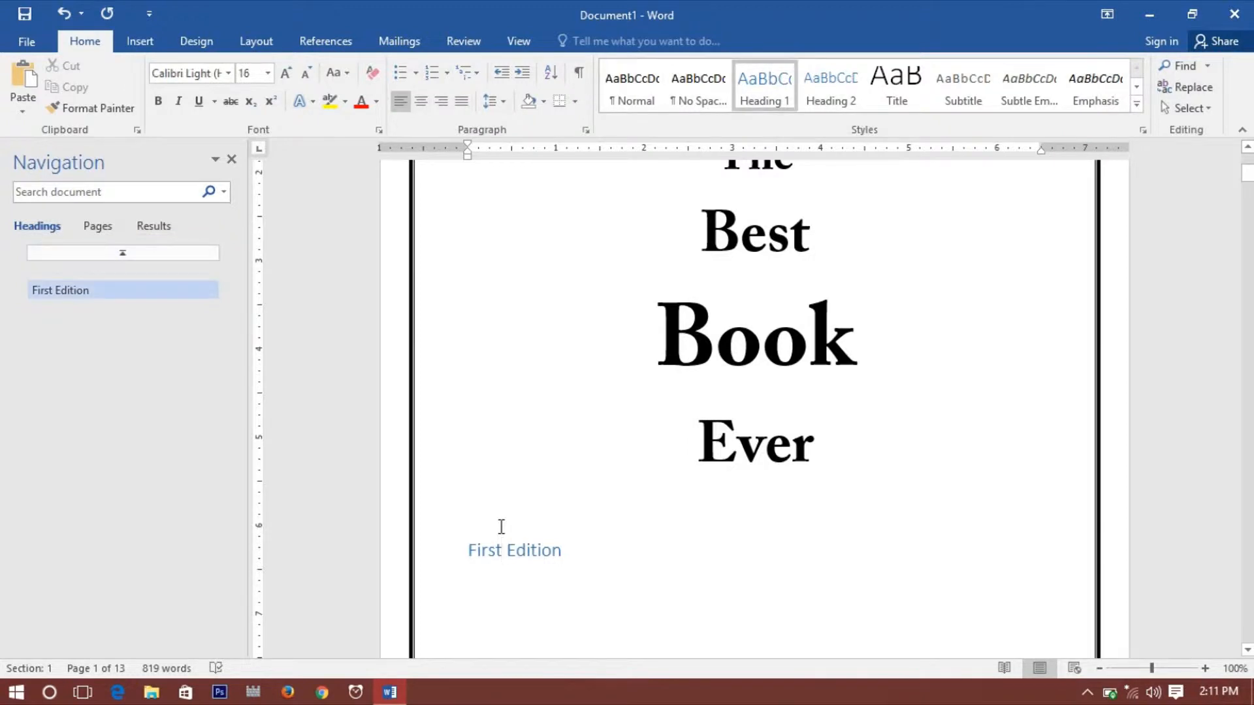
# - Remove the empty line above "First Edition" on the cover and centre the "First Edition" line
pyautogui.click(507, 515)
pyautogui.press('Delete')
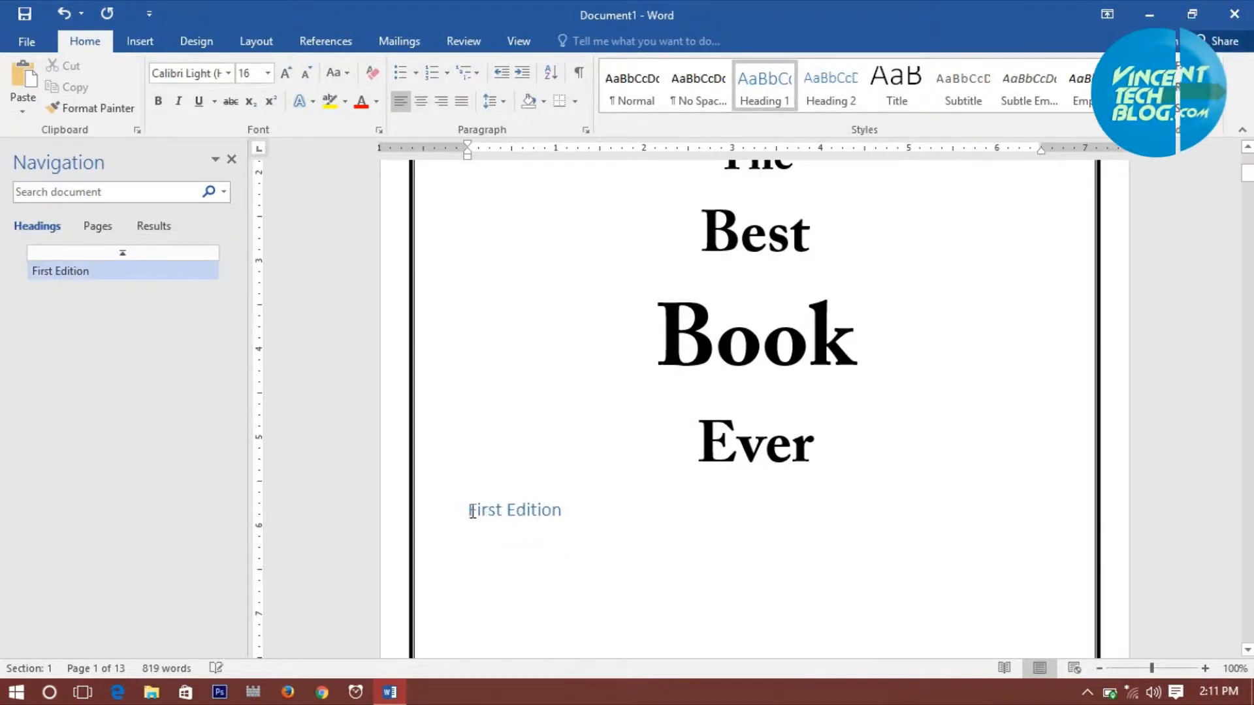
pyautogui.click(423, 103)
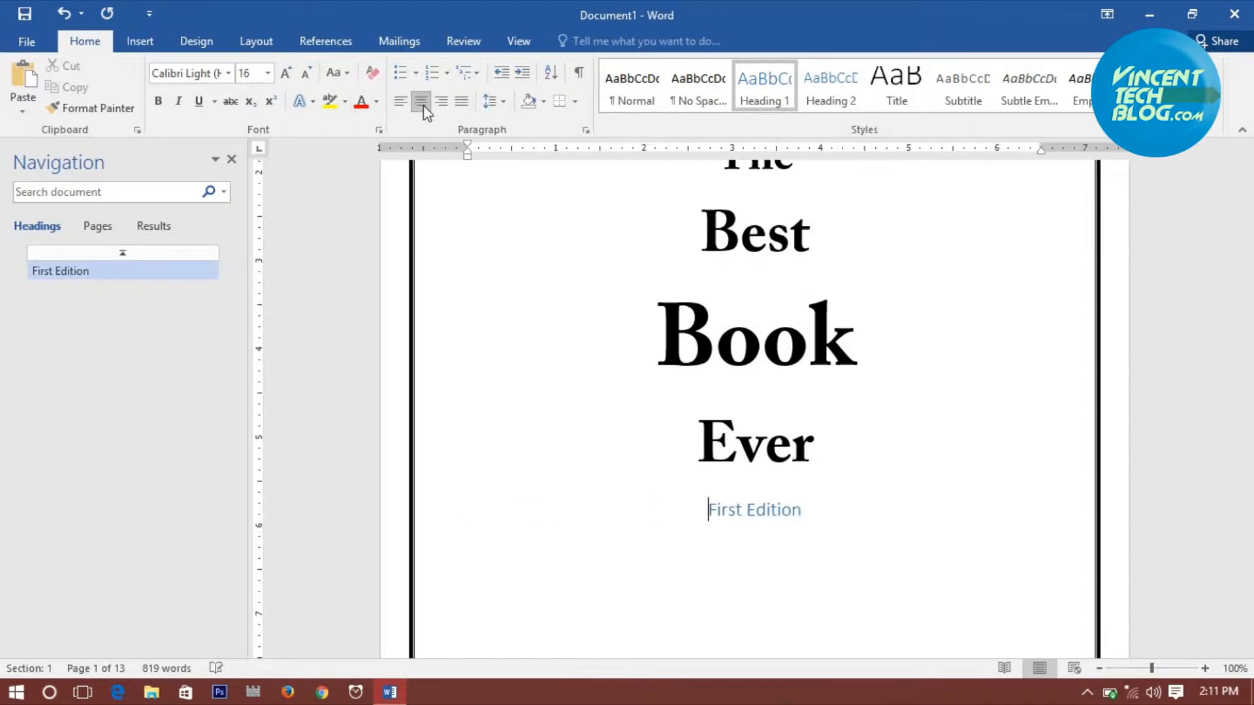
# - Jump to the "First Edition" heading through the document outline and examine its place on the cover
pyautogui.scroll(3, 832, 517)
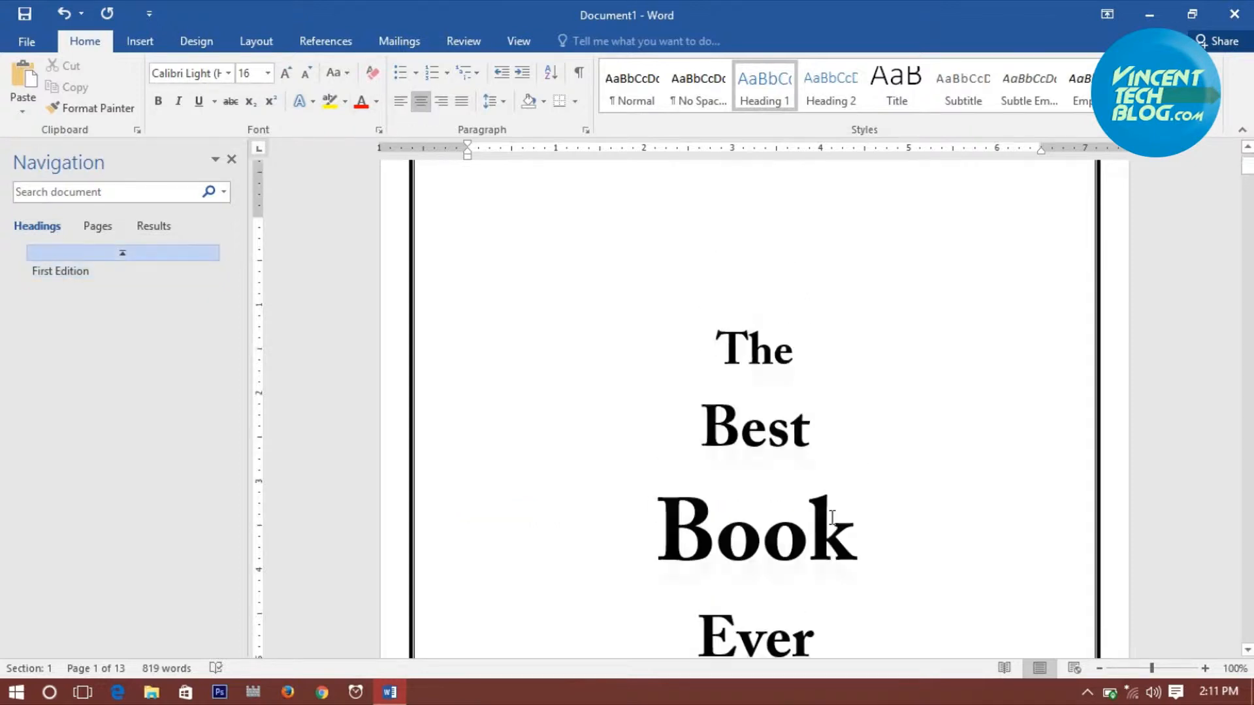
pyautogui.click(91, 275)
pyautogui.scroll(5, 627, 356)
pyautogui.scroll(-1, 818, 360)
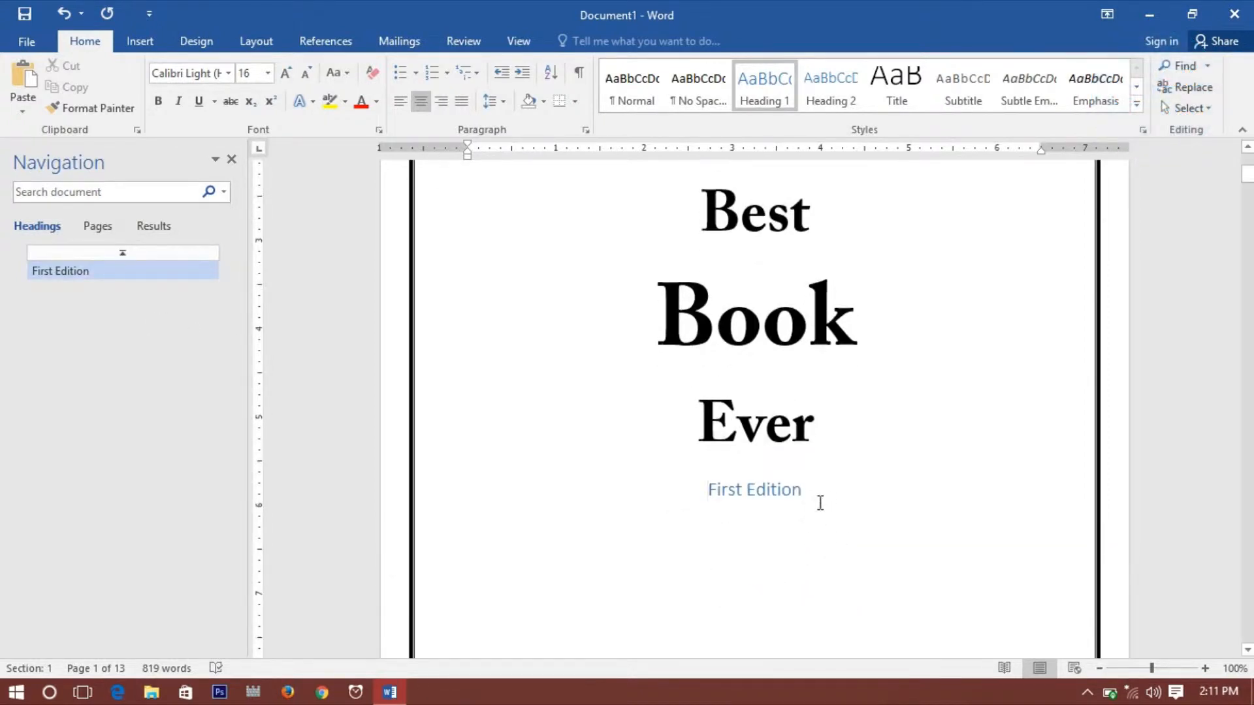
pyautogui.moveTo(820, 502); pyautogui.dragTo(641, 479)
pyautogui.click(800, 520)
# - Apply the Heading 2 style to the Preface title on the page after the cover, trying Heading 1 first
pyautogui.scroll(-5, 882, 549)
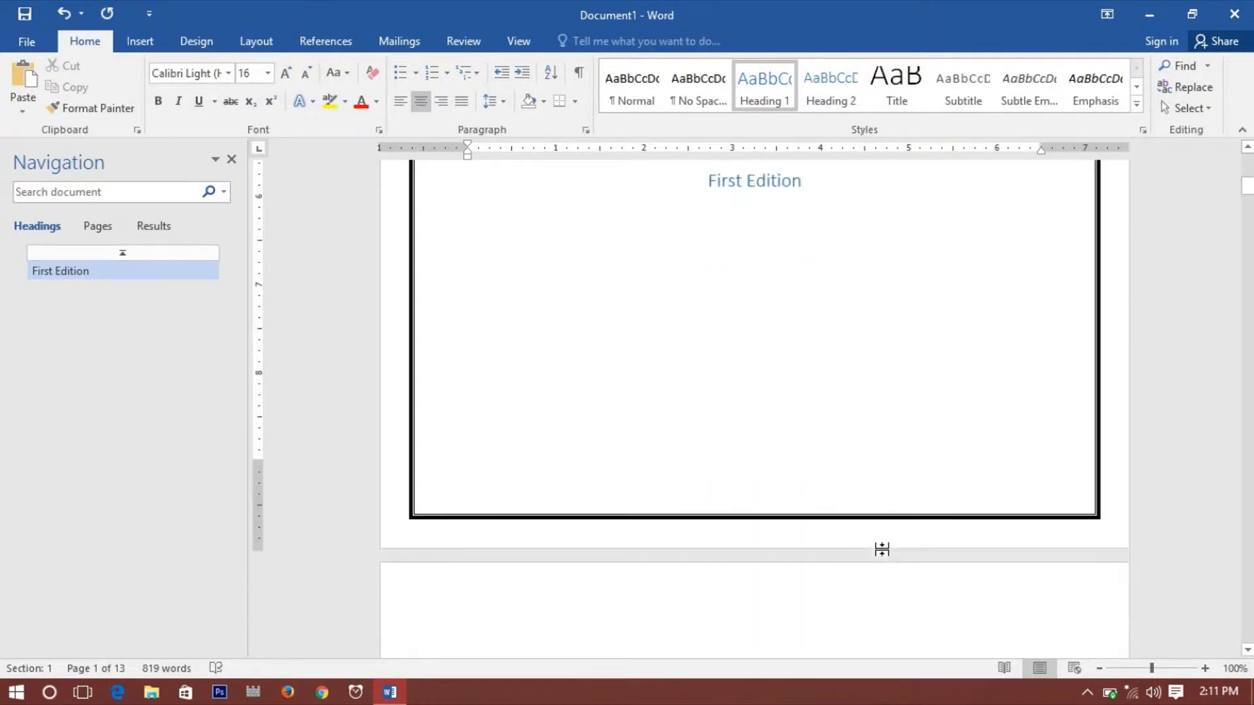
pyautogui.scroll(-5, 882, 549)
pyautogui.click(508, 441)
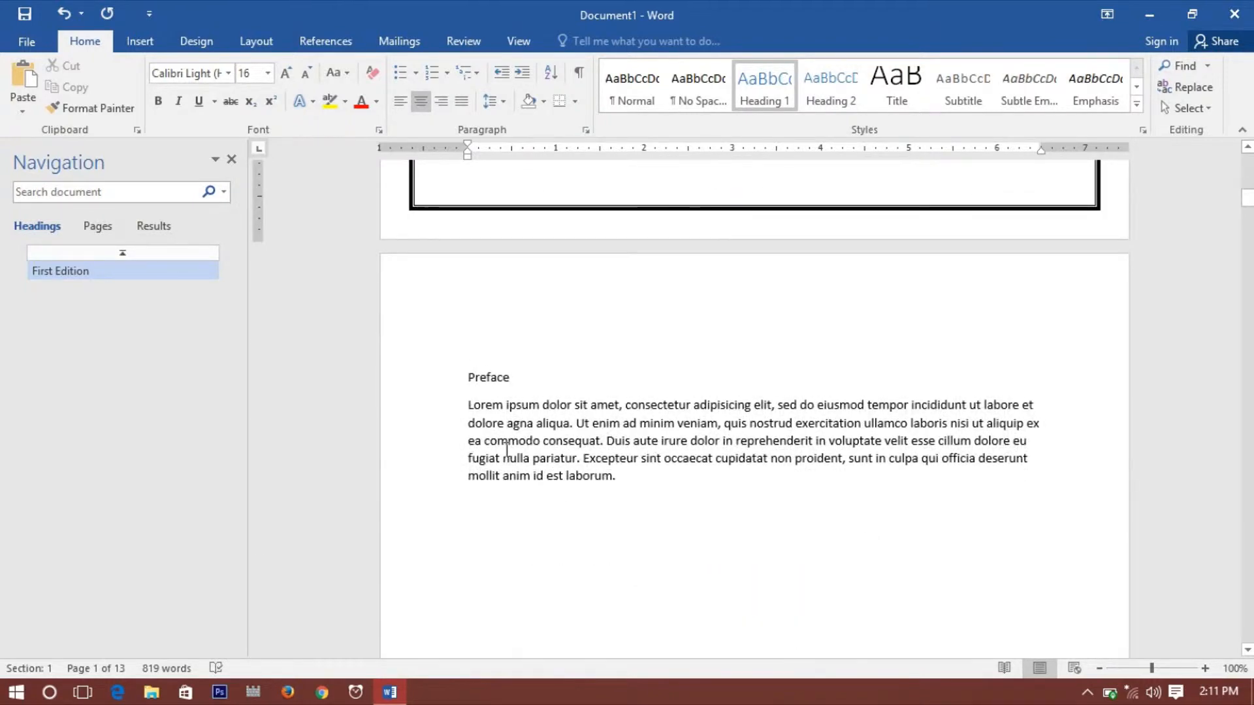
pyautogui.click(440, 388)
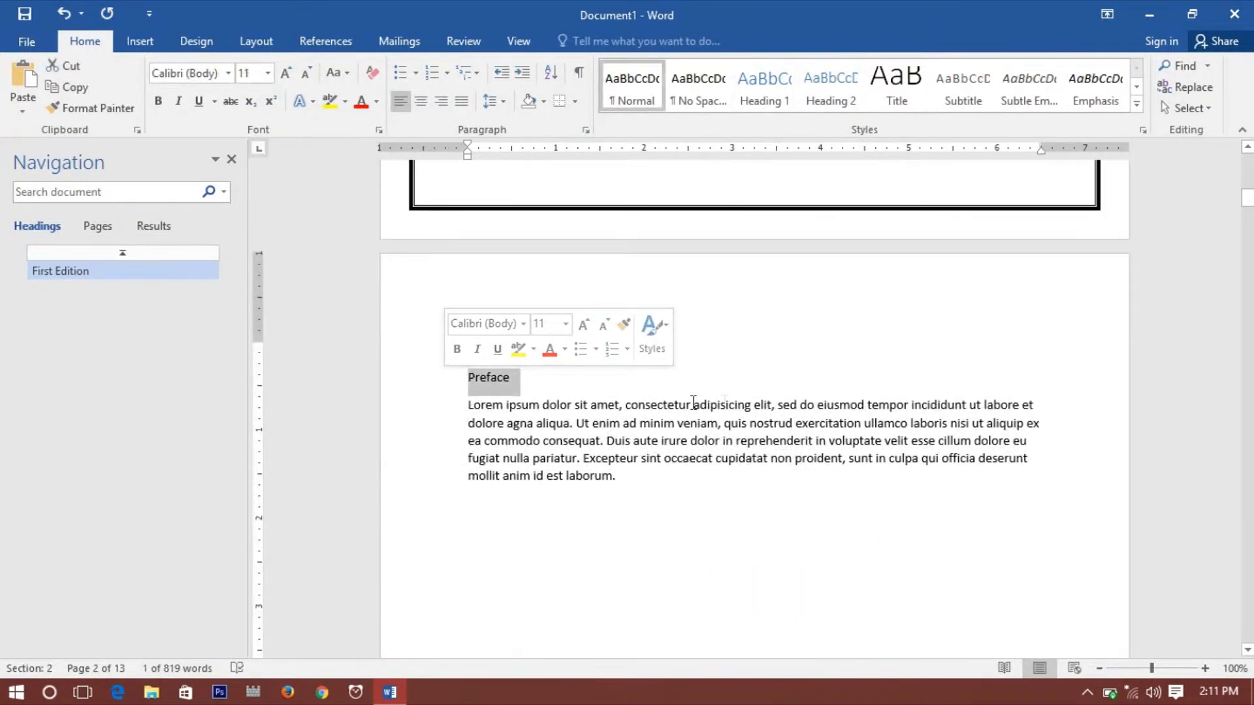
pyautogui.click(770, 104)
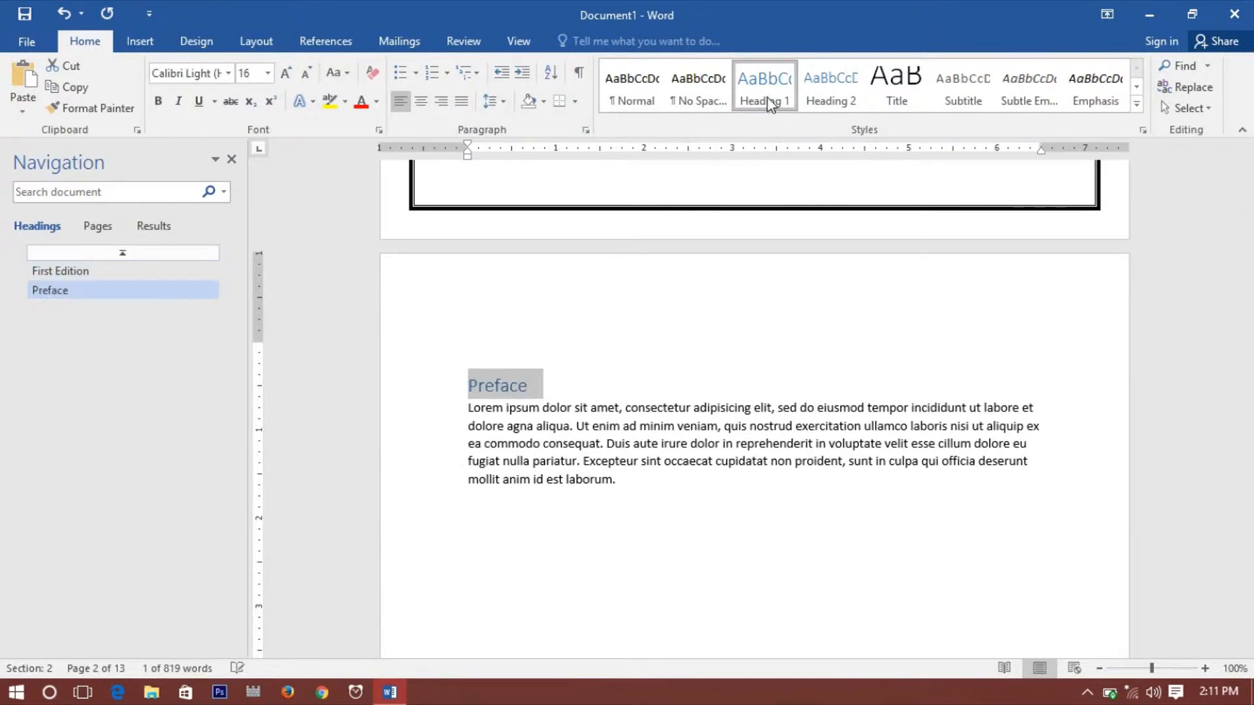
pyautogui.click(830, 91)
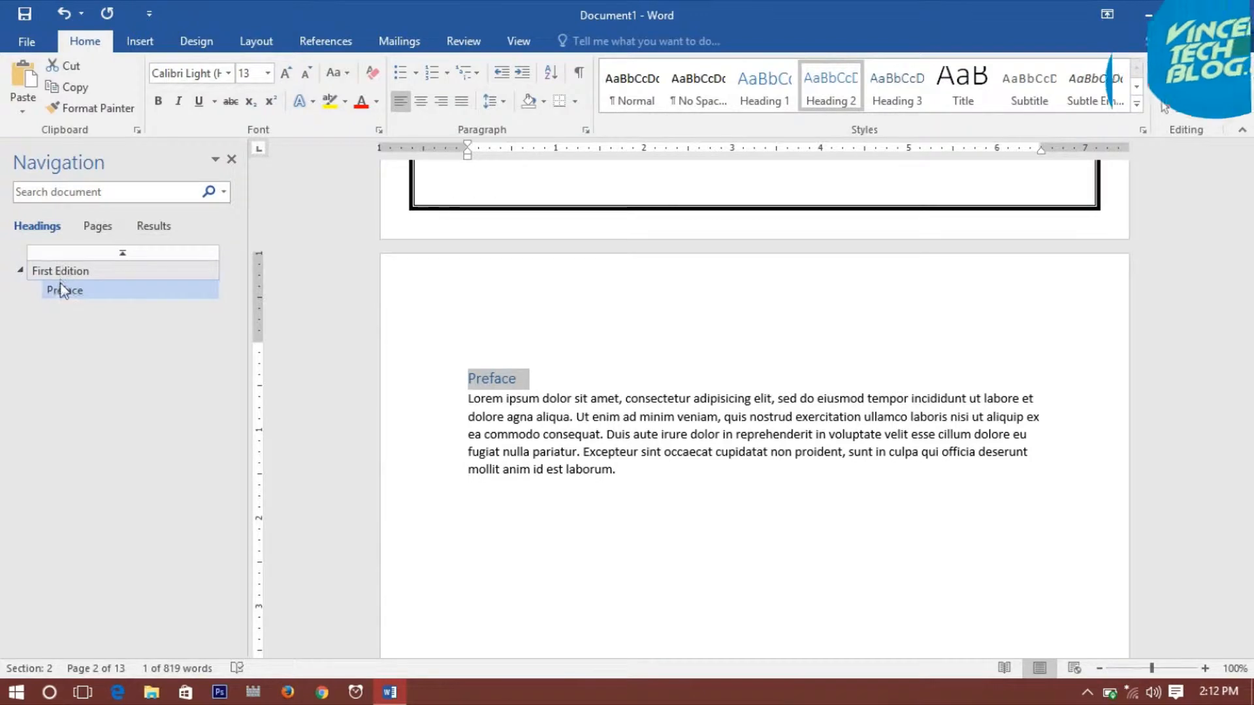
pyautogui.click(537, 390)
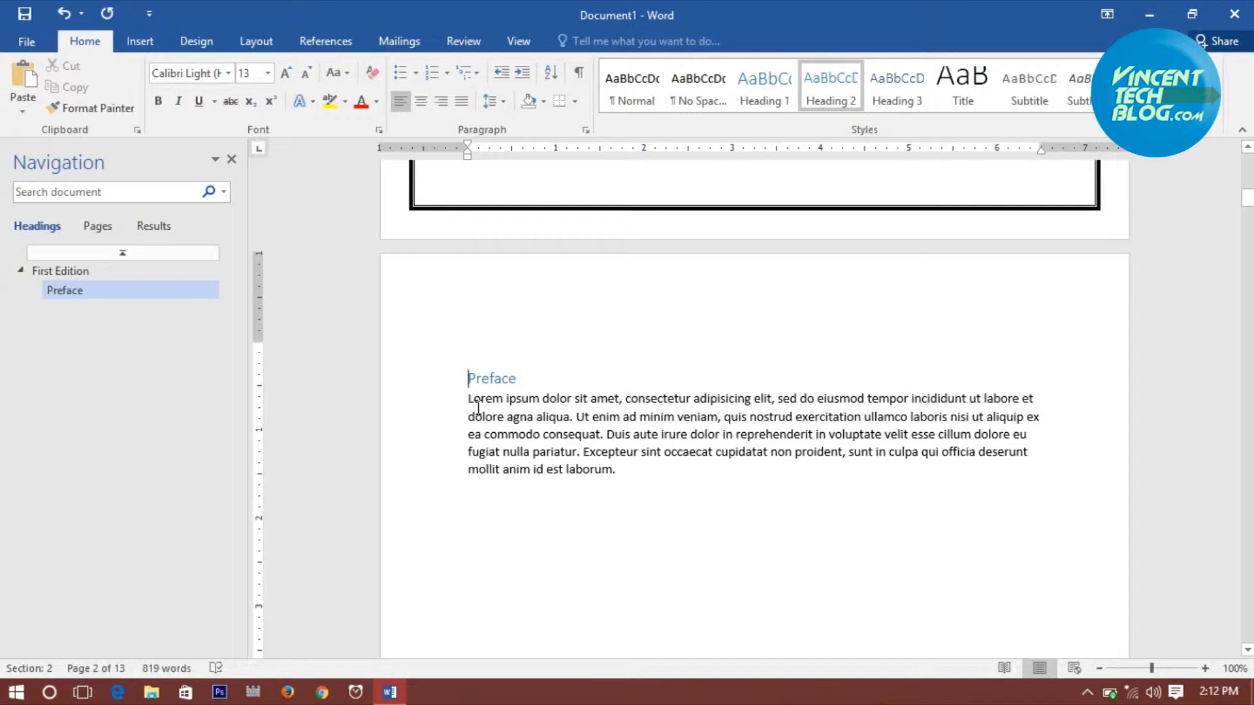
pyautogui.write('1. 0')
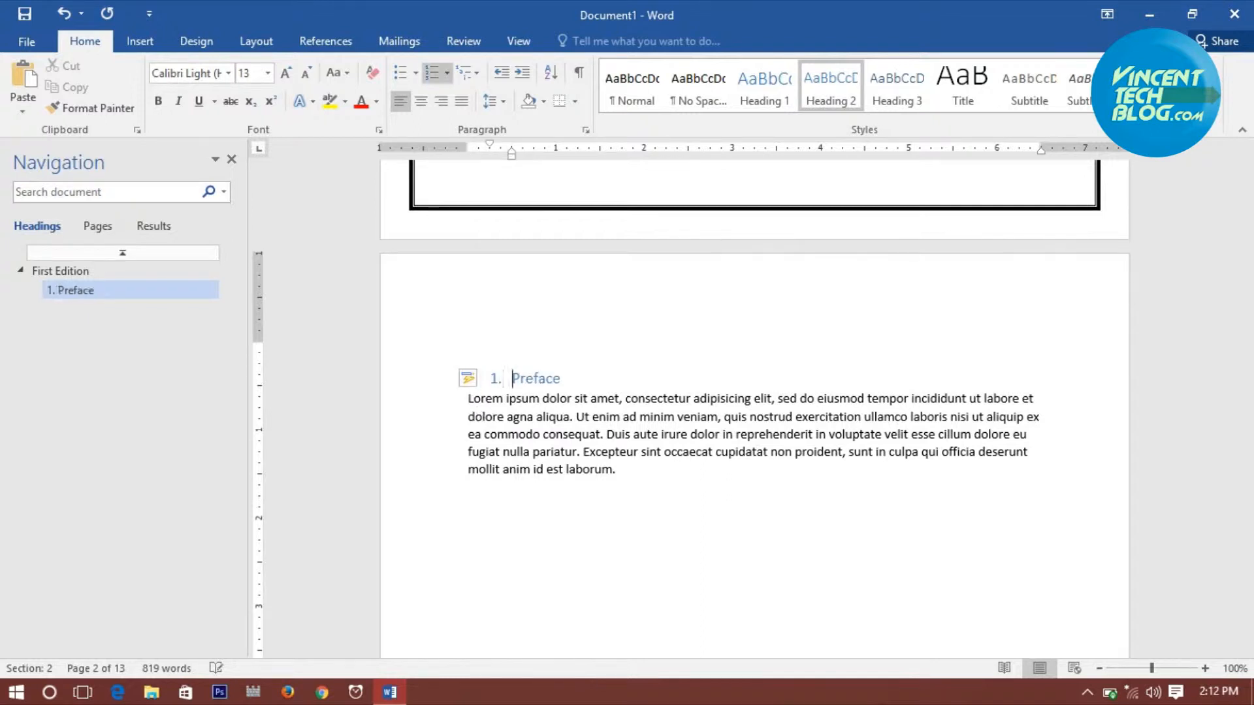
pyautogui.press('BackSpace')
pyautogui.press('BackSpace')
pyautogui.press('BackSpace')
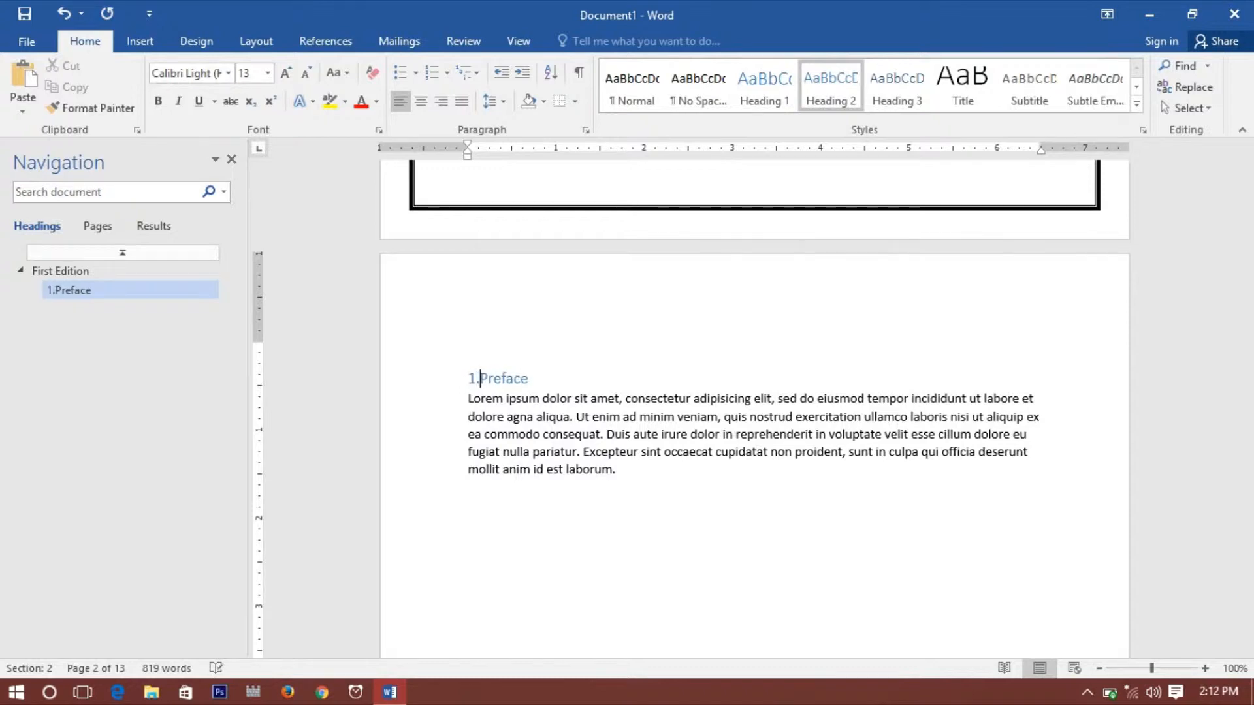
pyautogui.press('BackSpace')
pyautogui.press('BackSpace')
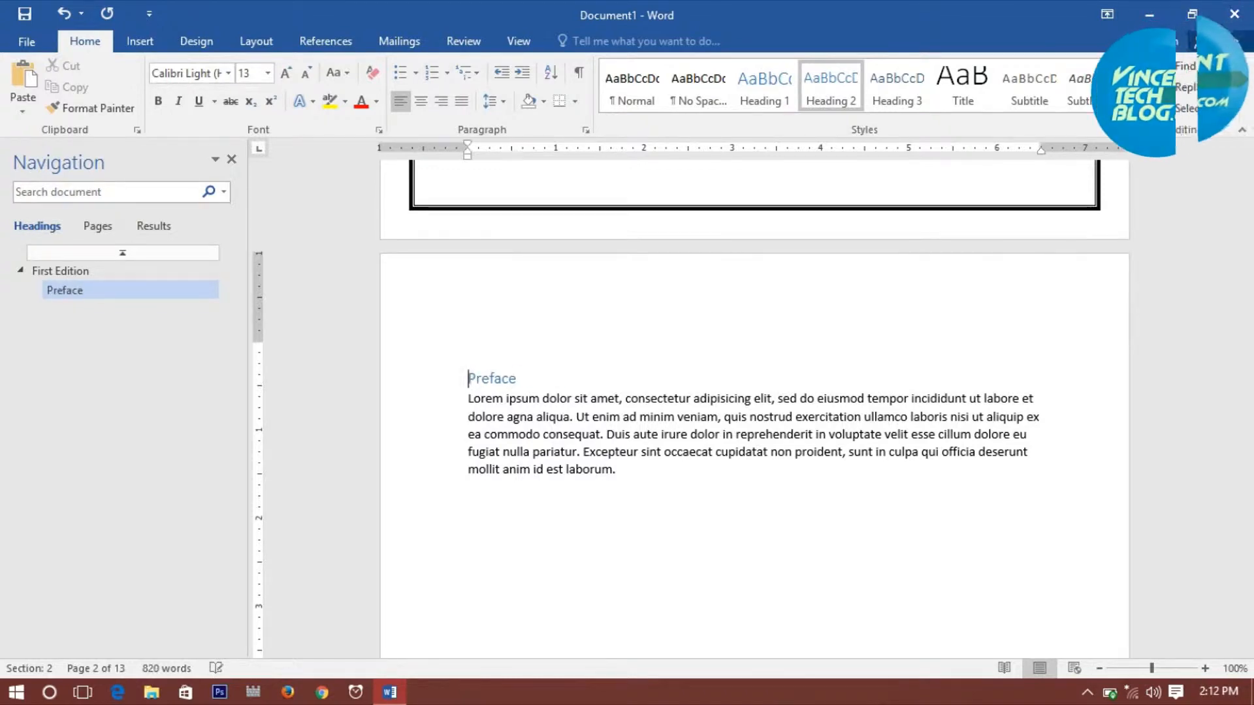
# - Number the Preface heading 1.0 in front of its text
pyautogui.write('1.0')
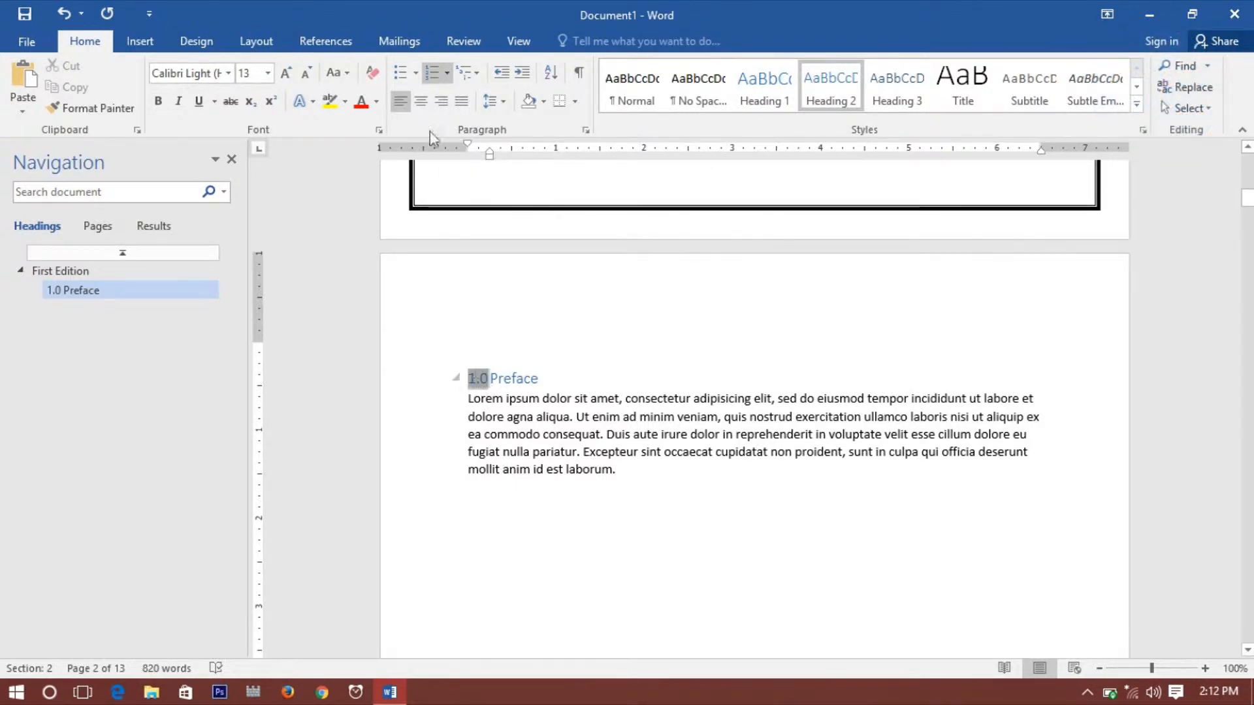
pyautogui.click(554, 434)
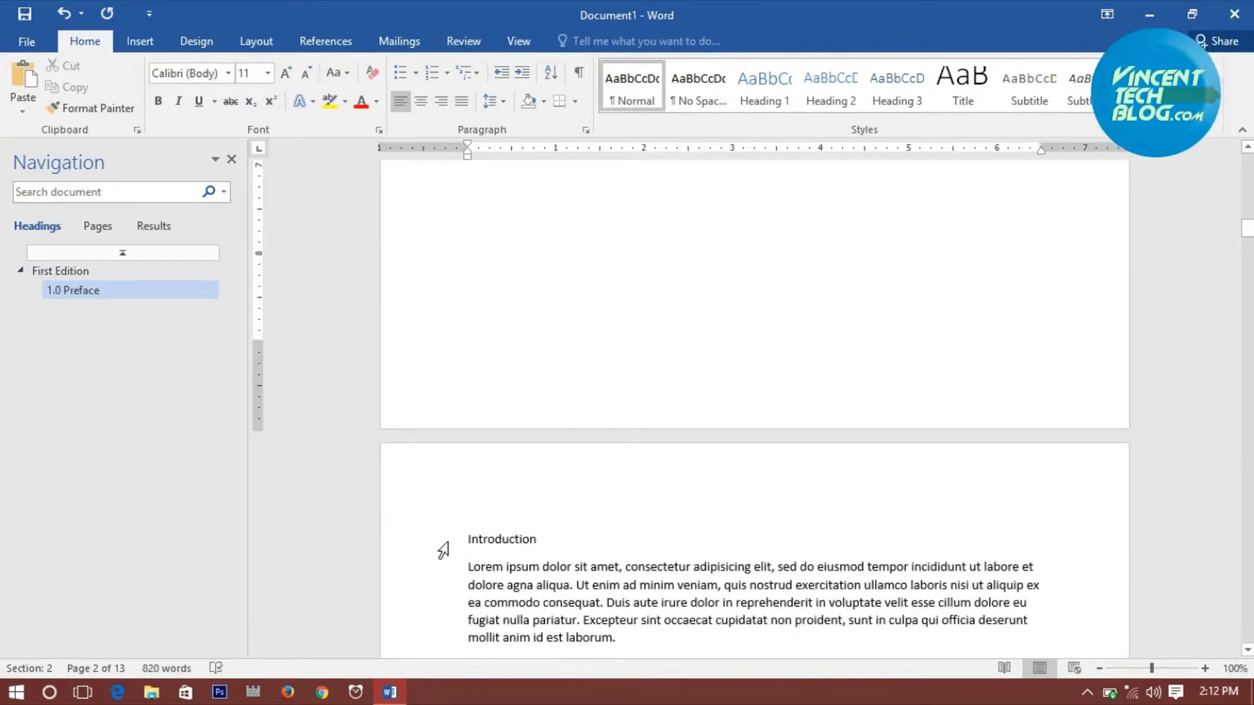
# - Apply the Heading 2 style to the Introduction title and add the number 2.0 in front of it
pyautogui.click(442, 551)
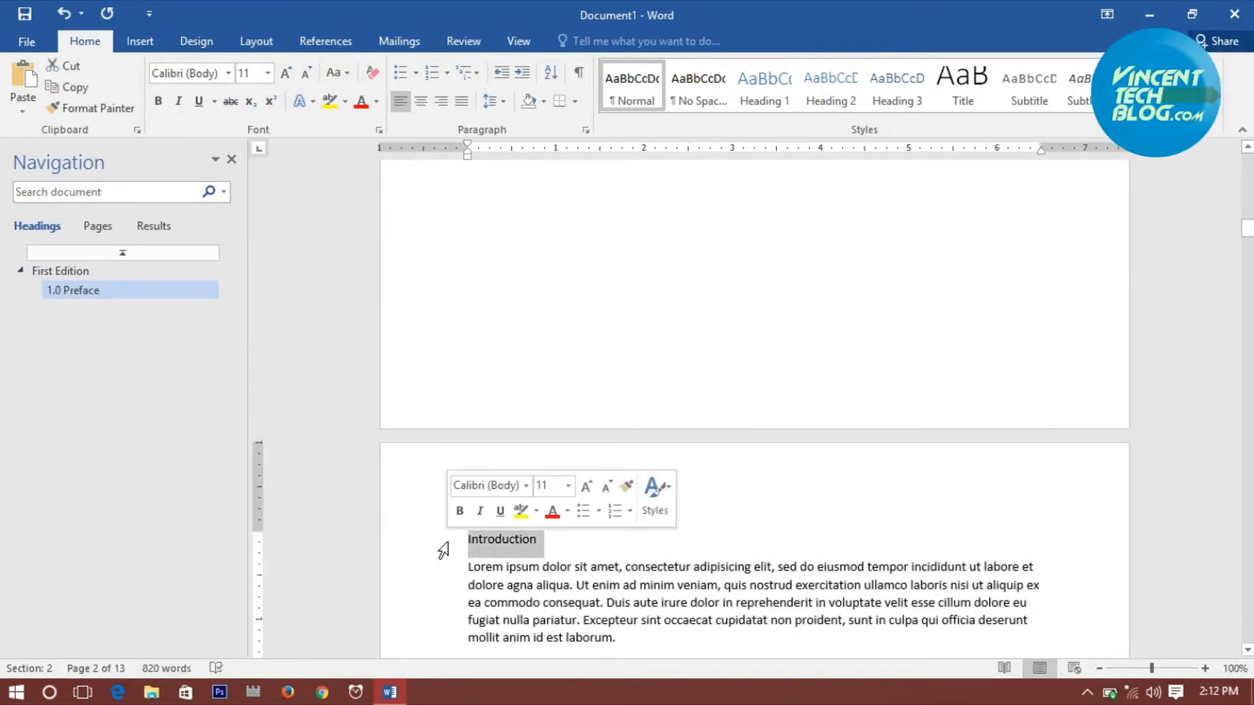
pyautogui.click(828, 103)
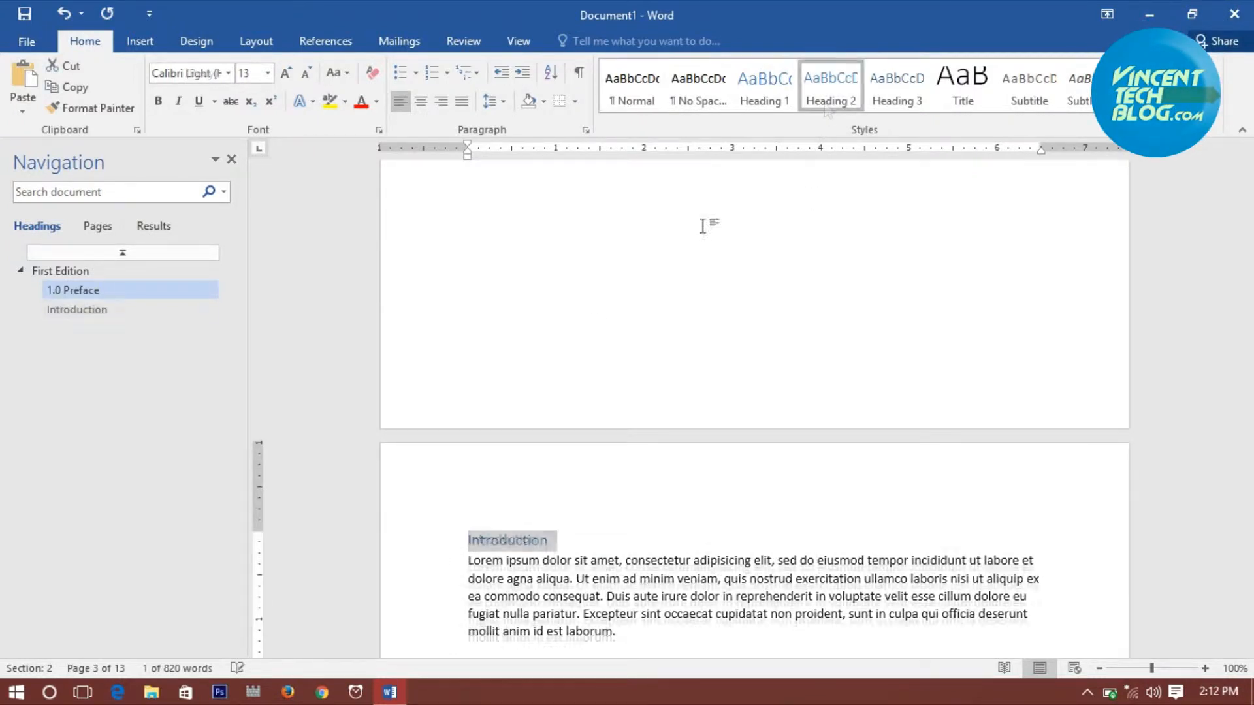
pyautogui.click(470, 543)
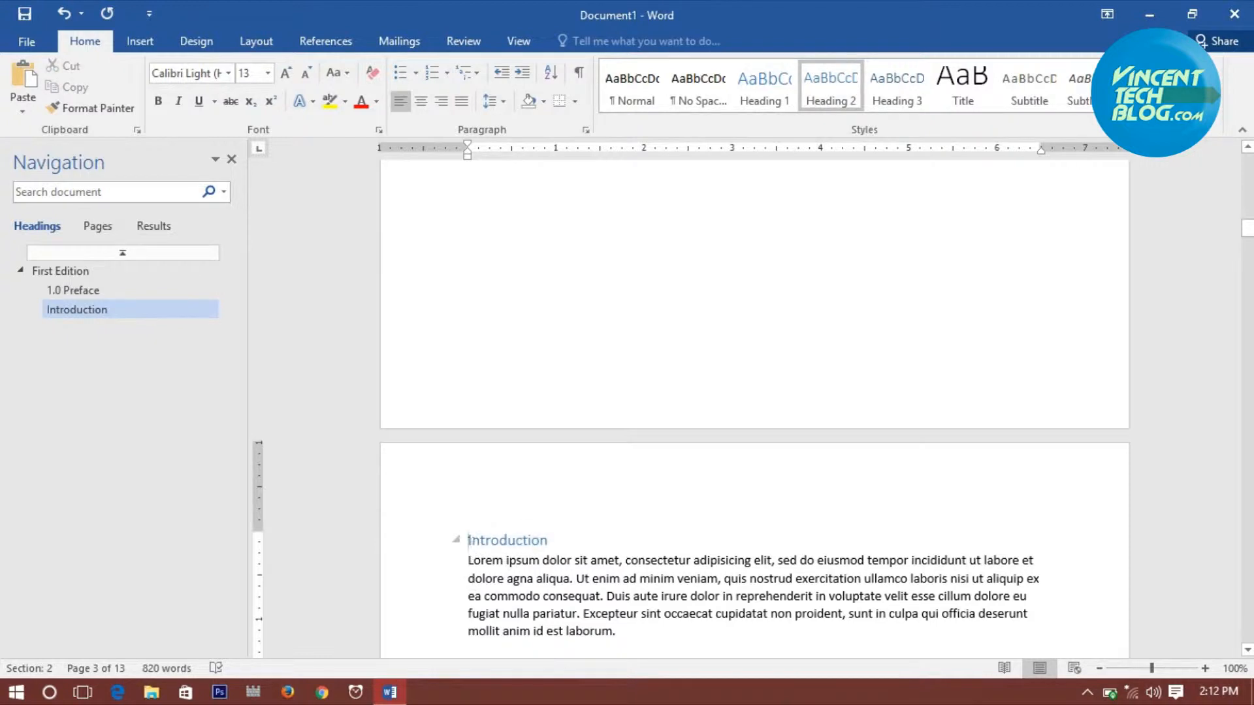
pyautogui.write('2.0')
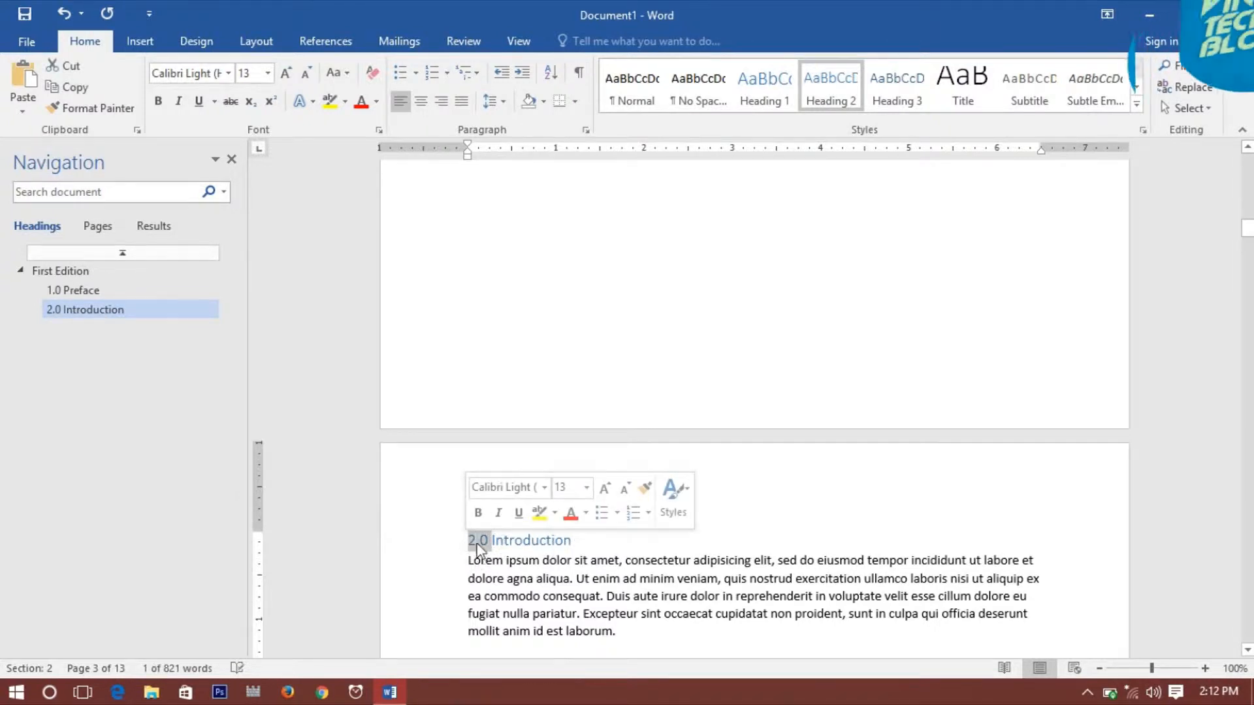
# - Convert the typed 2.0 of the Introduction heading into automatic list numbering
pyautogui.click(475, 540)
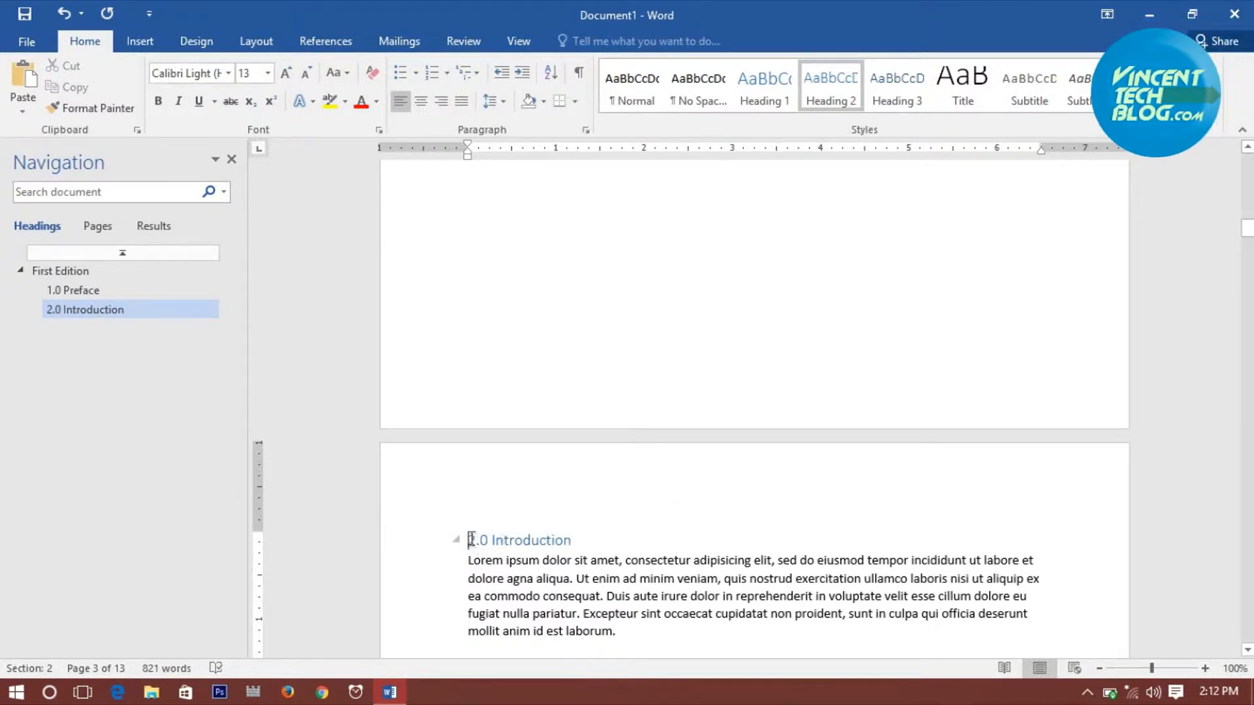
pyautogui.moveTo(471, 540); pyautogui.dragTo(566, 536)
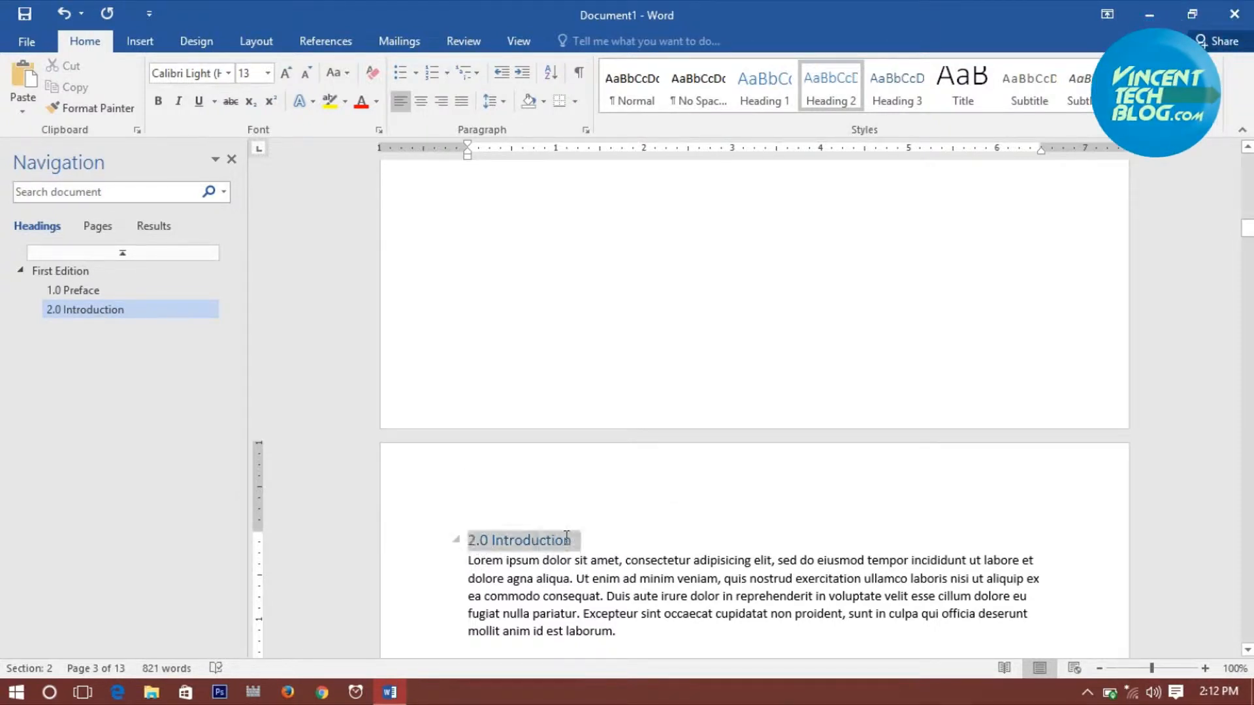
pyautogui.click(447, 73)
pyautogui.click(450, 79)
pyautogui.click(451, 79)
pyautogui.click(449, 79)
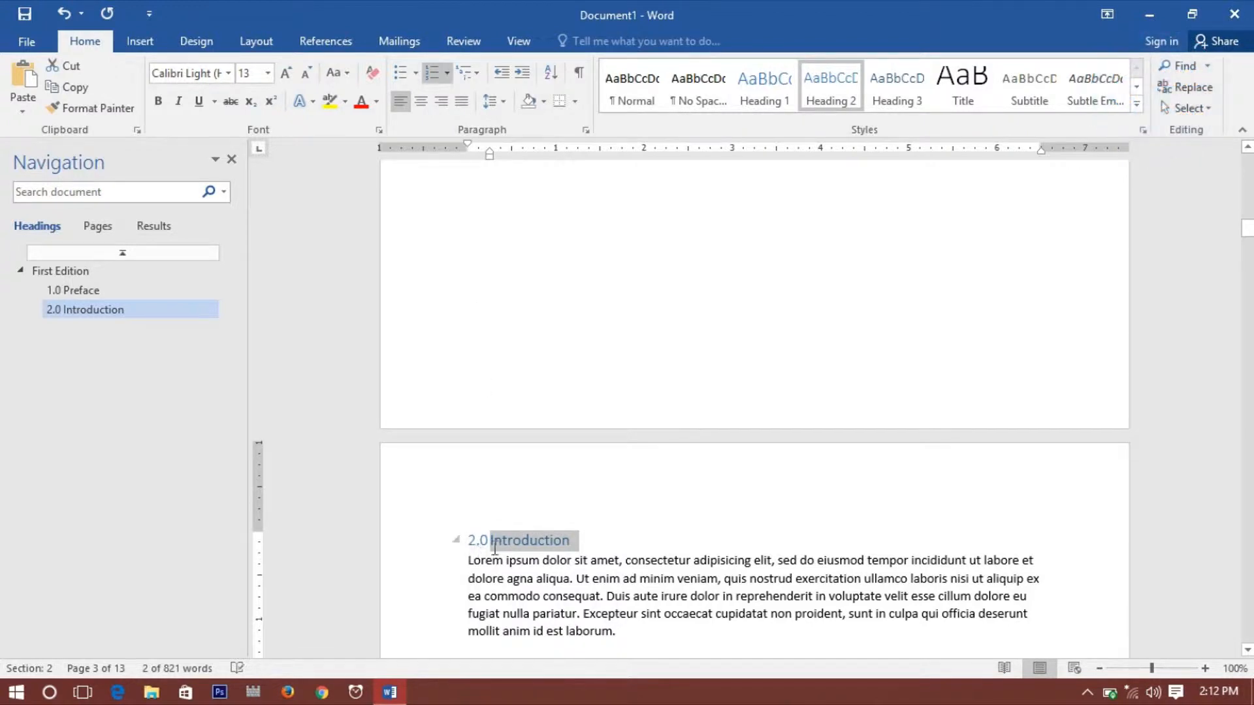
# - Turn the automatic numbering of the Introduction heading off and back on
pyautogui.click(632, 548)
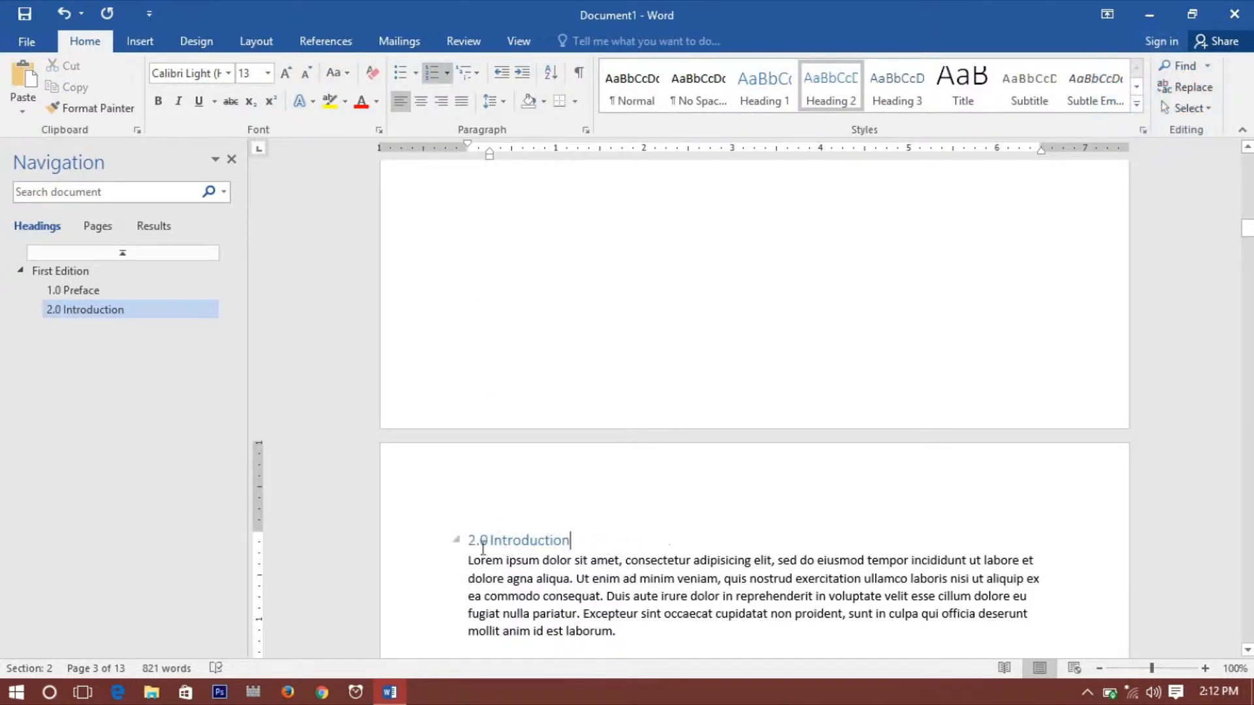
pyautogui.click(433, 73)
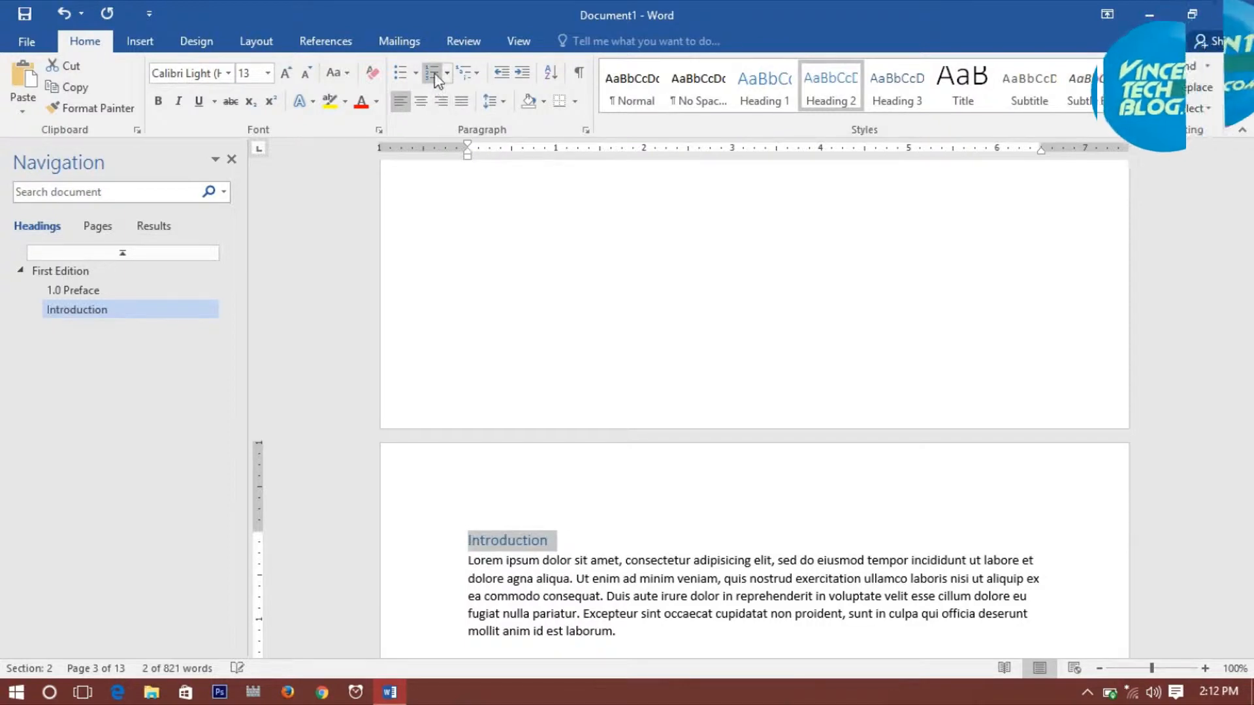
pyautogui.click(434, 73)
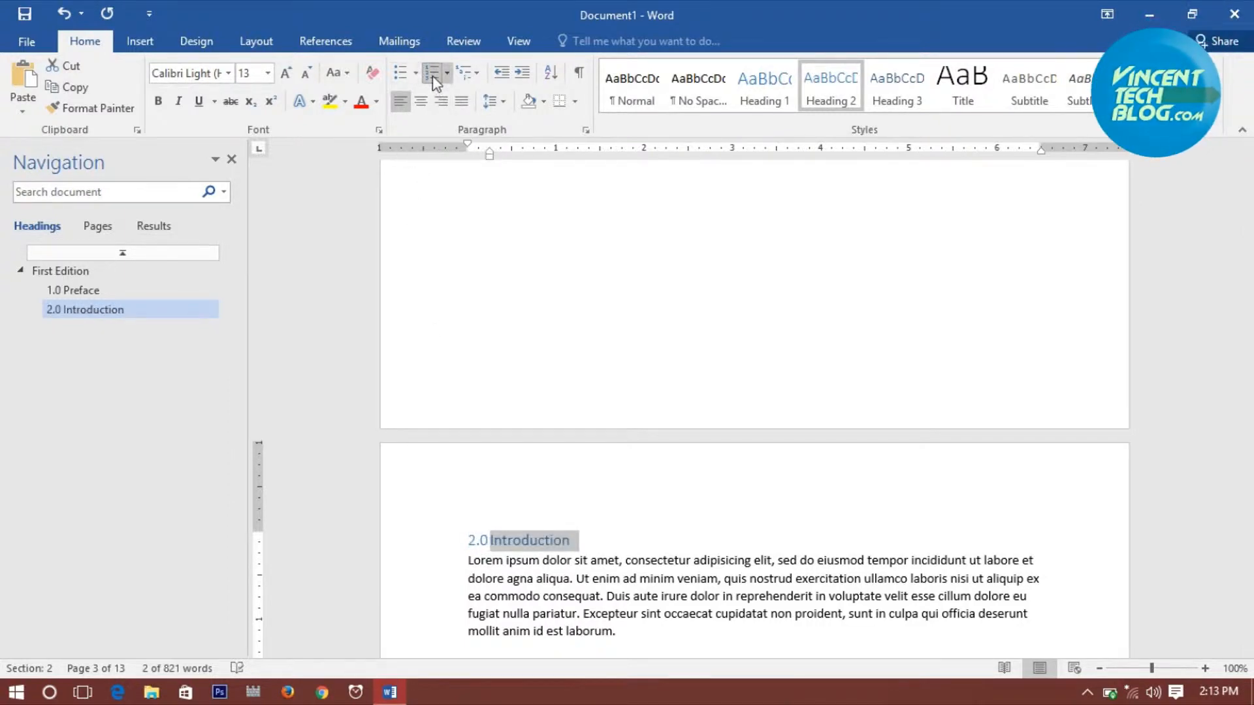
pyautogui.click(546, 560)
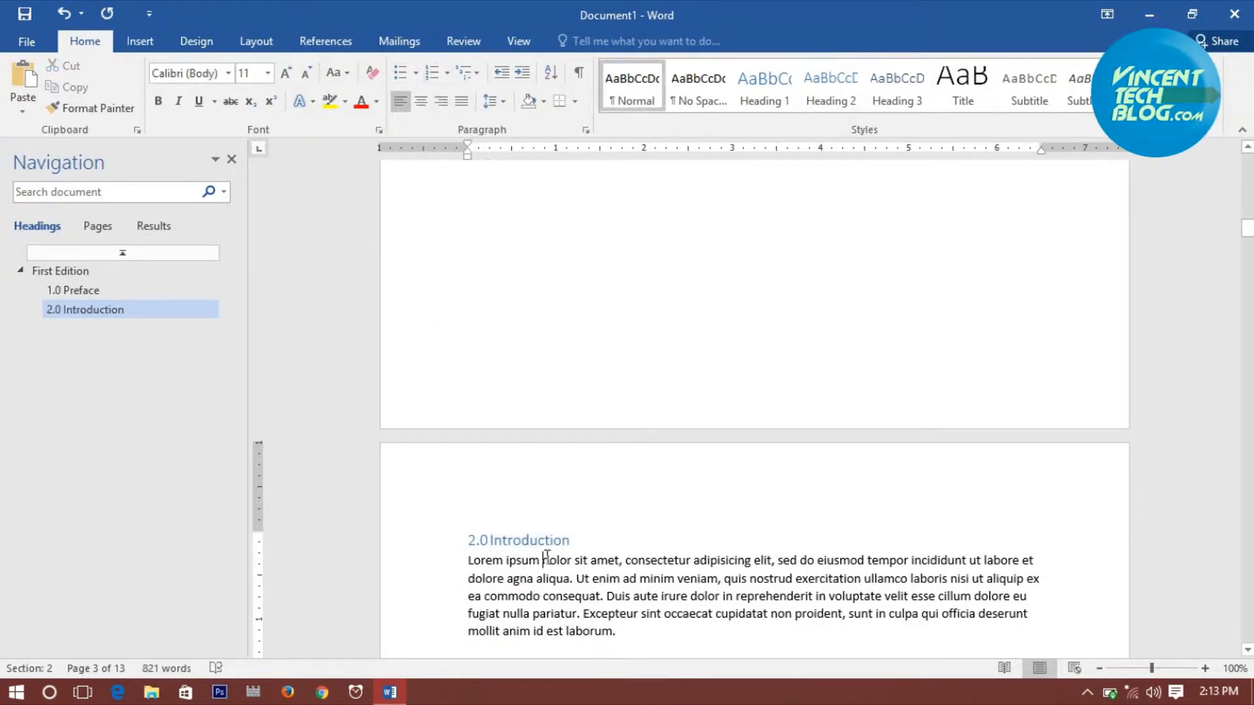
# - Try indenting the numbered Preface heading to the 1-inch mark and undo it
pyautogui.click(577, 538)
pyautogui.scroll(10, 671, 562)
pyautogui.moveTo(472, 431); pyautogui.dragTo(556, 432)
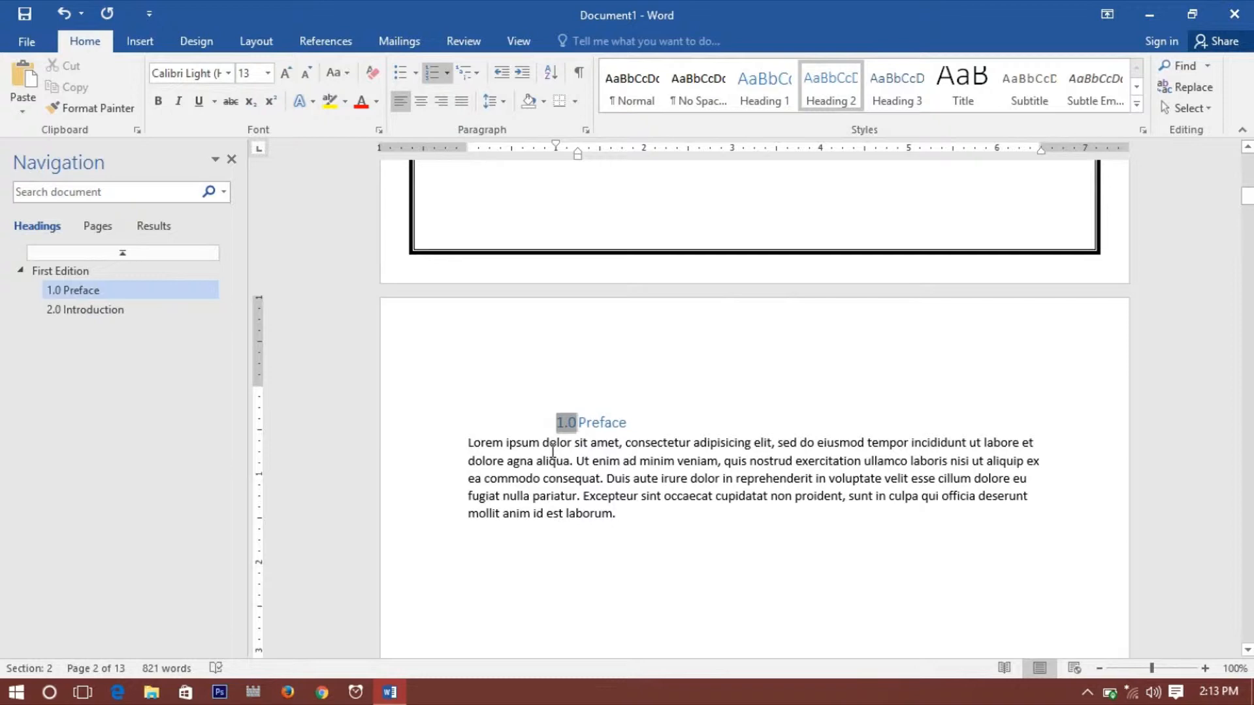
pyautogui.click(552, 449)
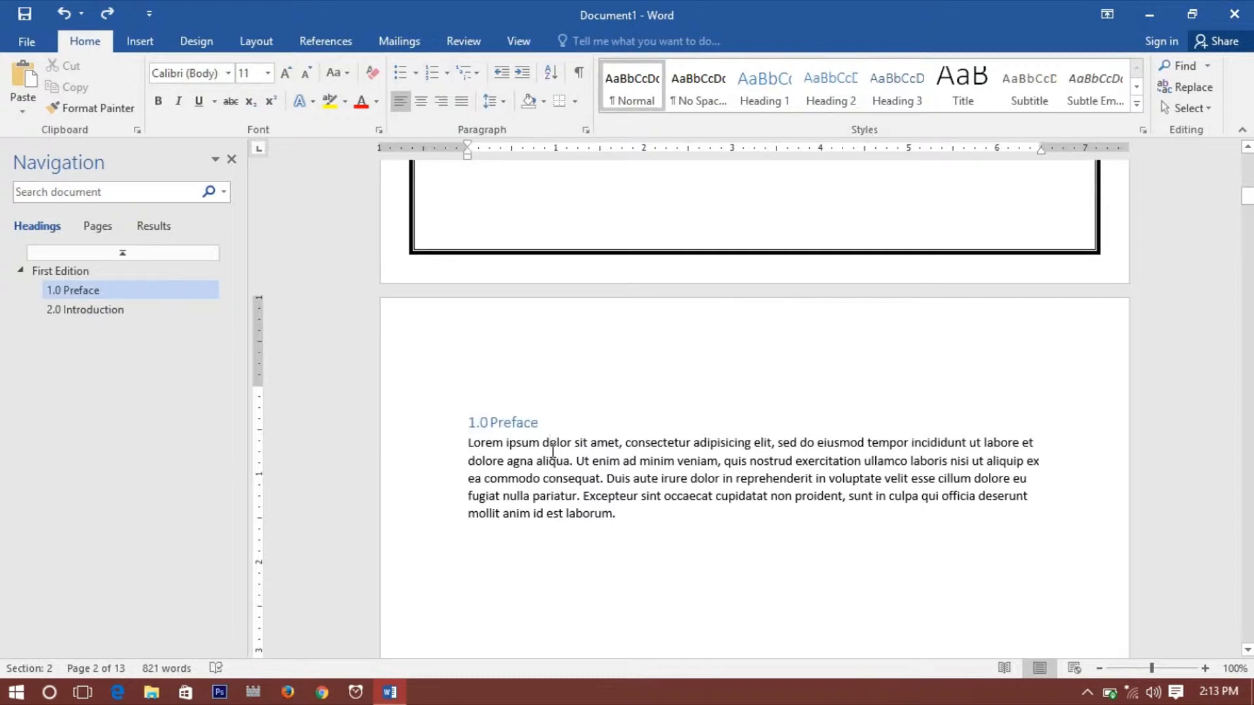
# - Apply the Heading 2 style to the Acknowledgement title and give it the automatic number 3.0
pyautogui.scroll(-20, 552, 449)
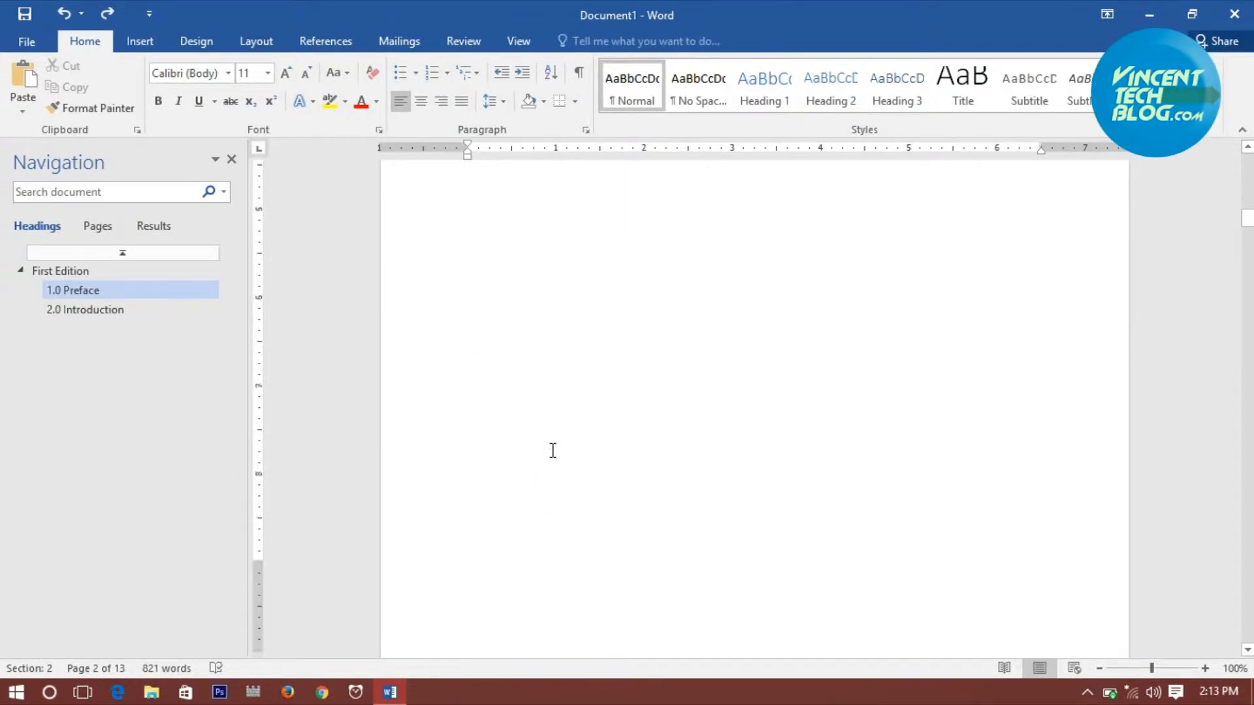
pyautogui.scroll(-10, 552, 450)
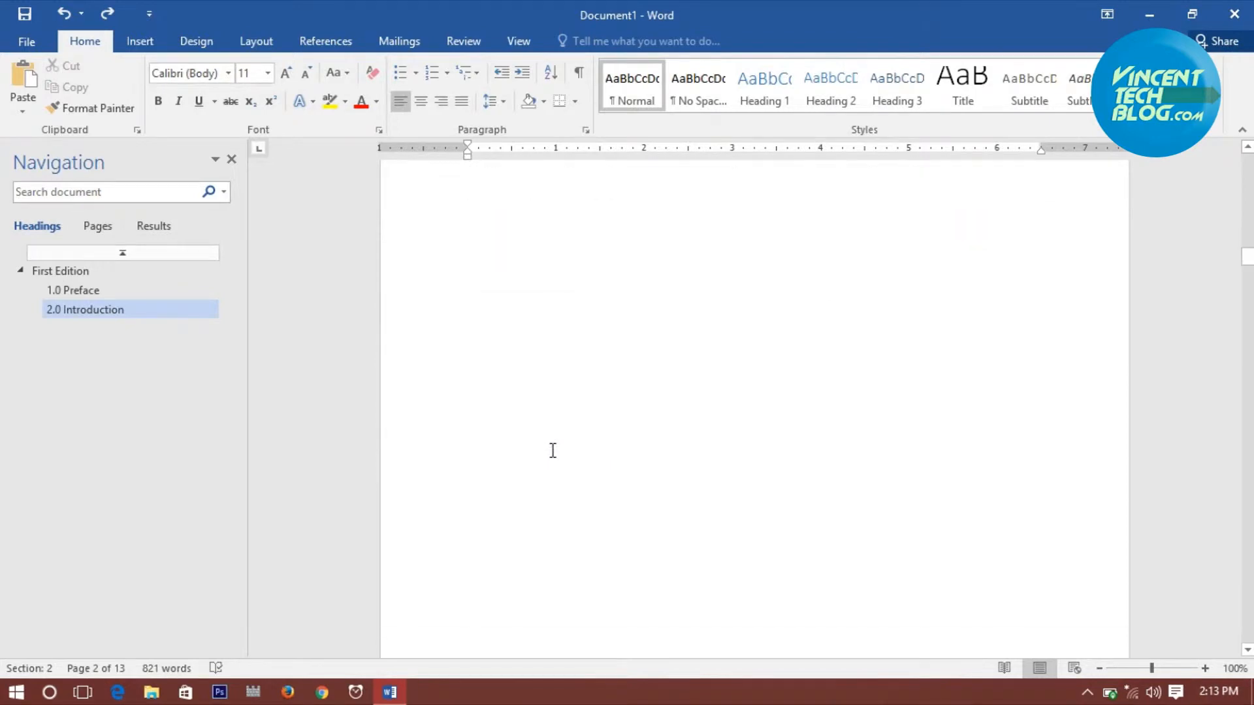
pyautogui.scroll(-2, 552, 449)
pyautogui.click(444, 381)
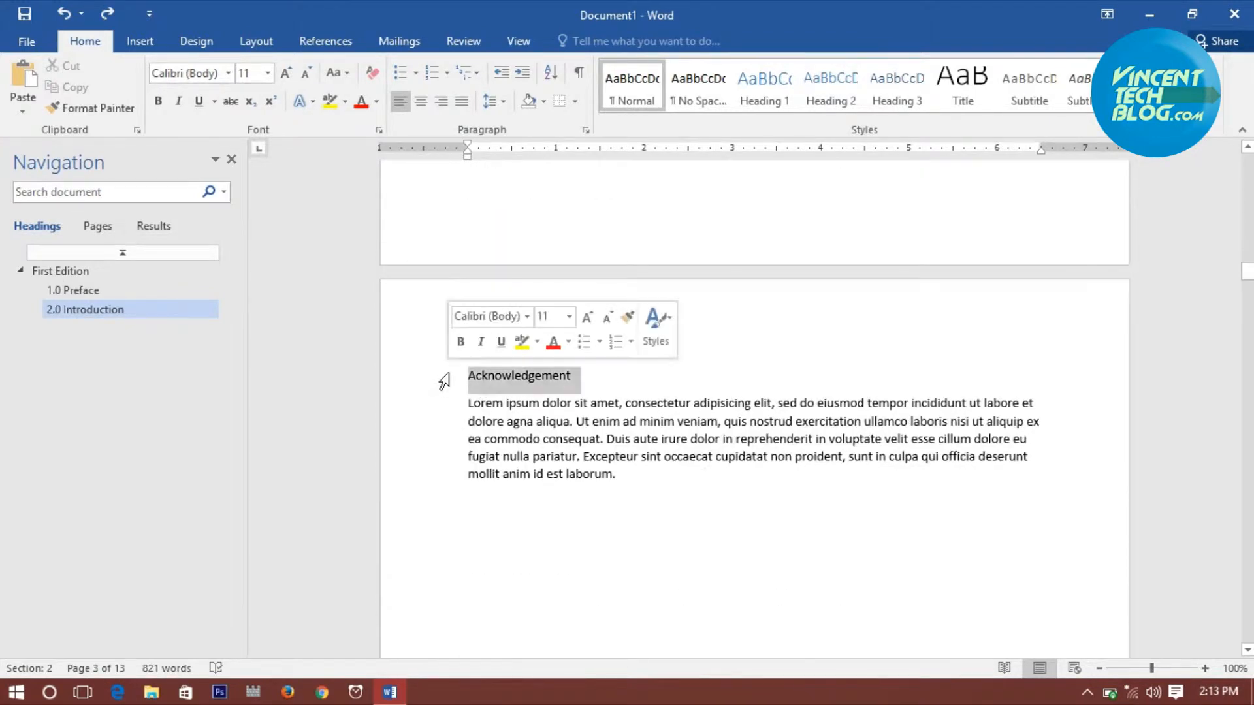
pyautogui.click(815, 104)
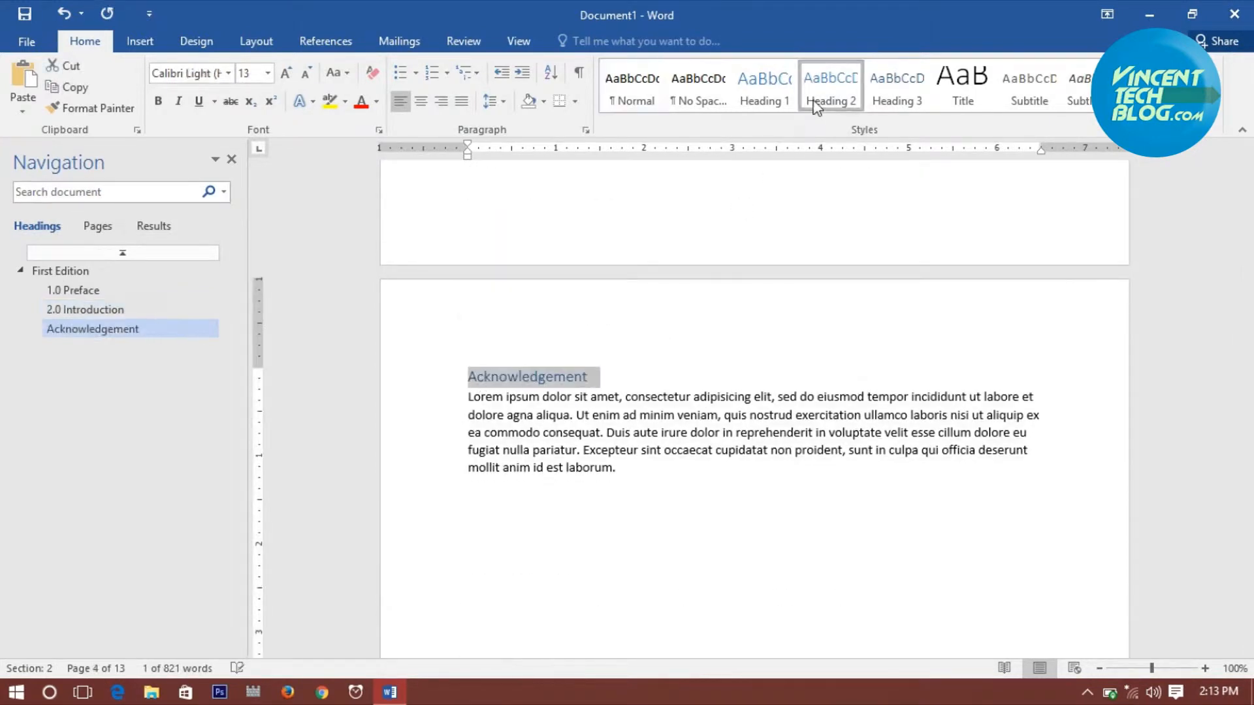
pyautogui.click(432, 72)
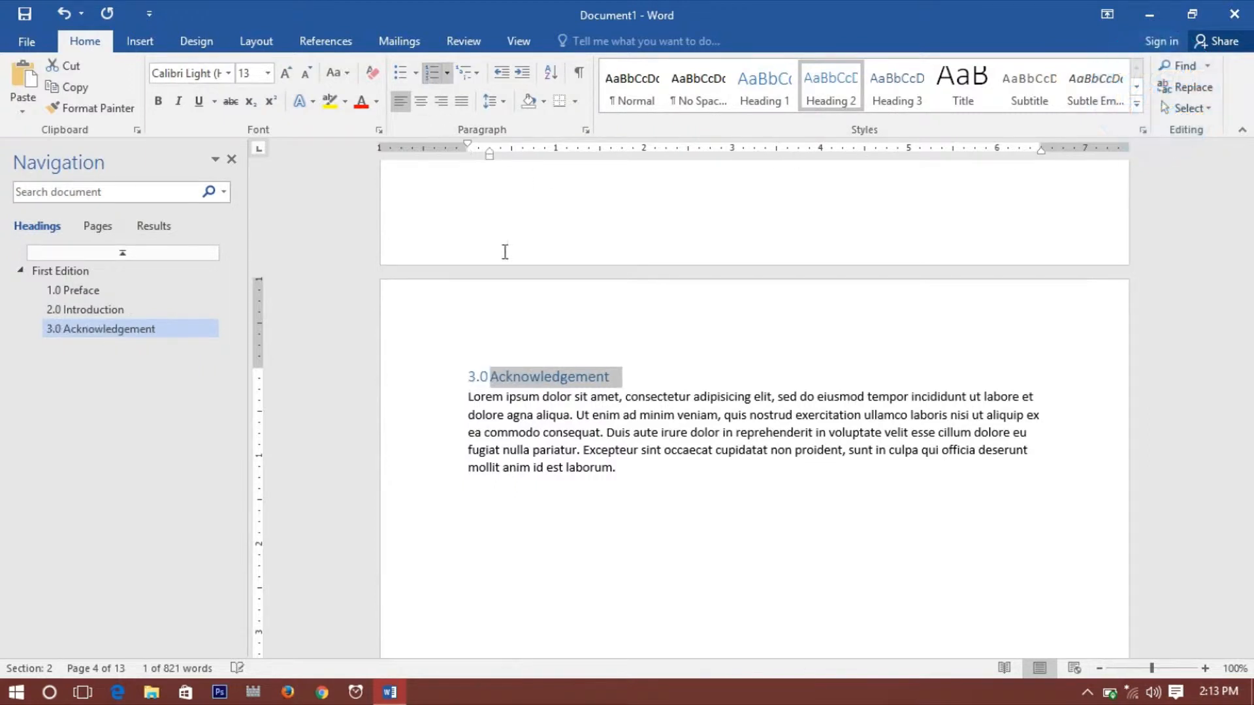
pyautogui.click(563, 425)
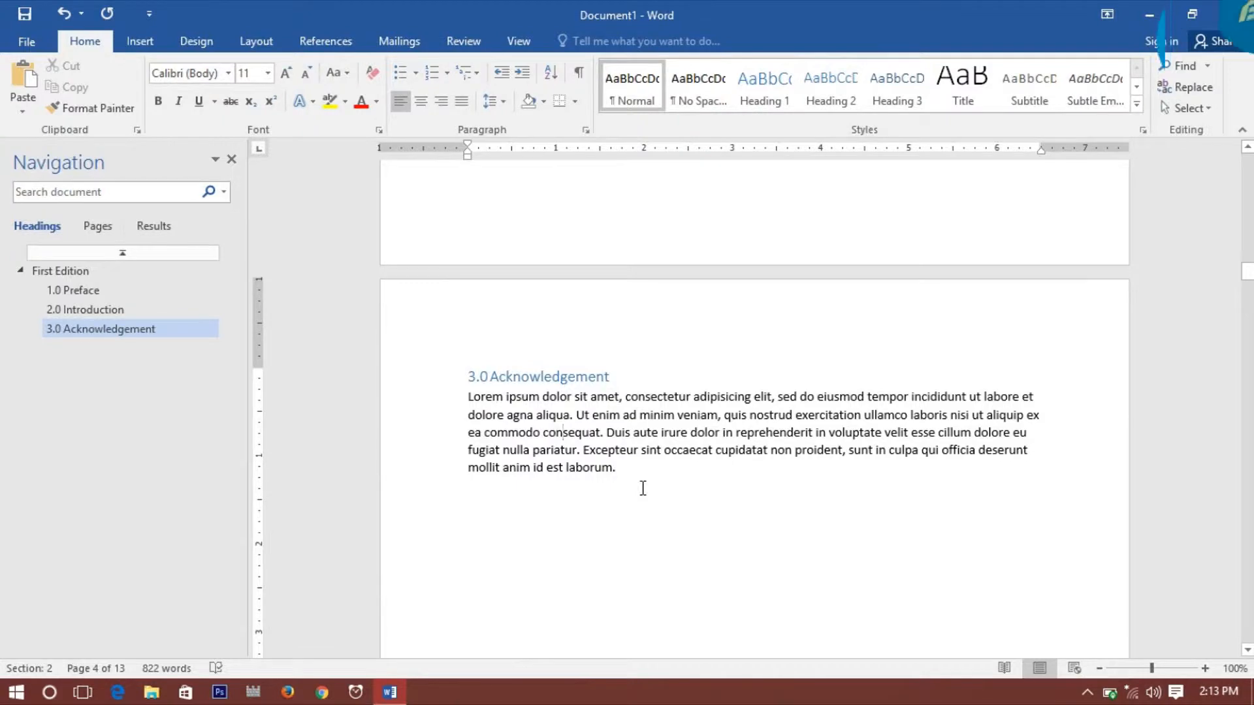
pyautogui.scroll(-15, 642, 488)
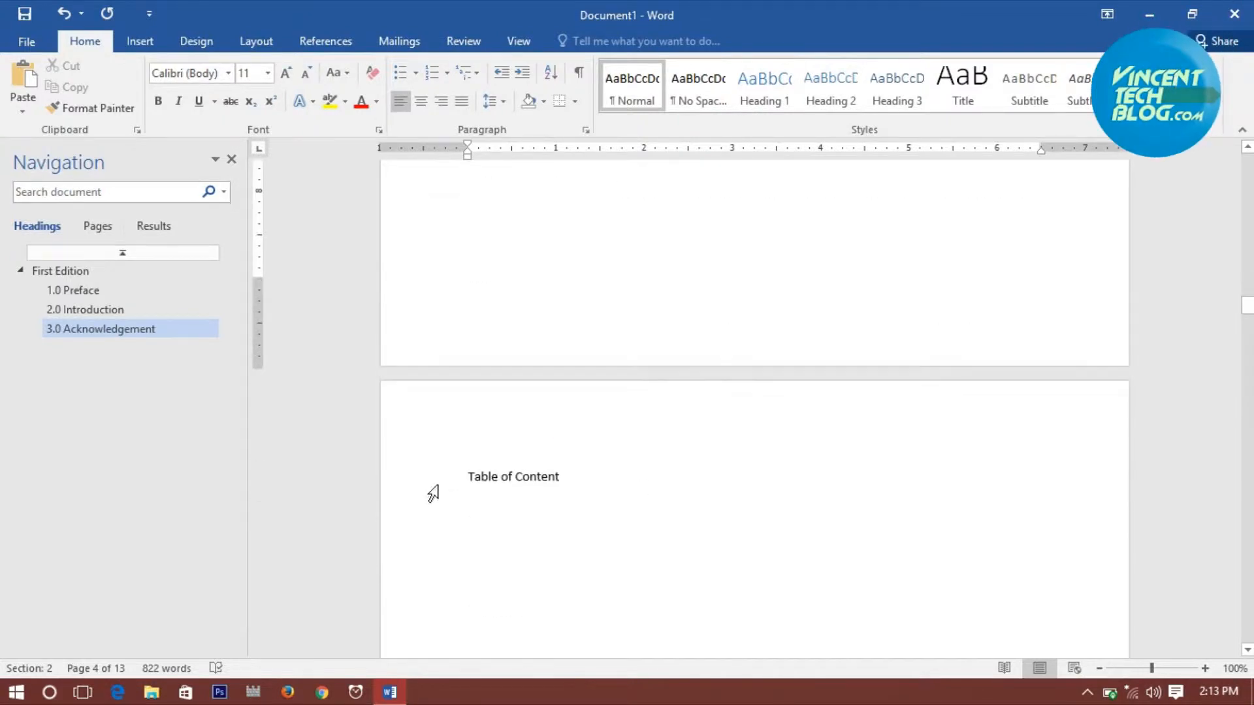
pyautogui.click(434, 492)
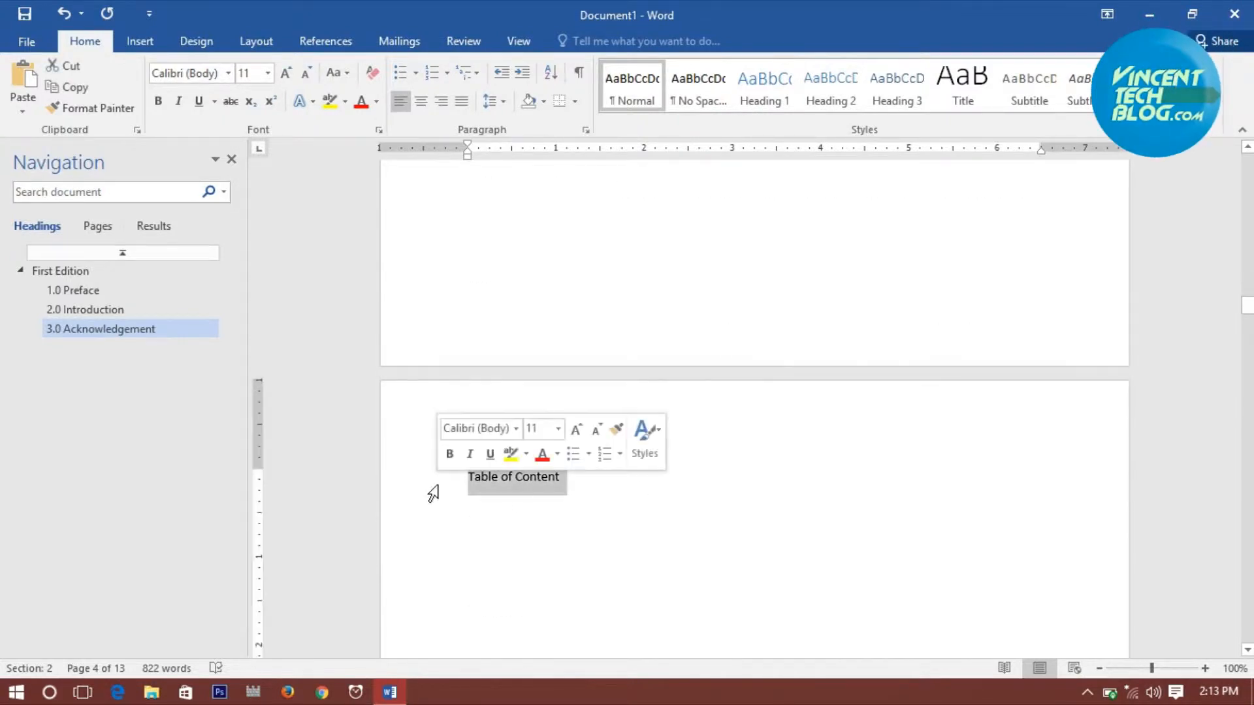
pyautogui.click(596, 486)
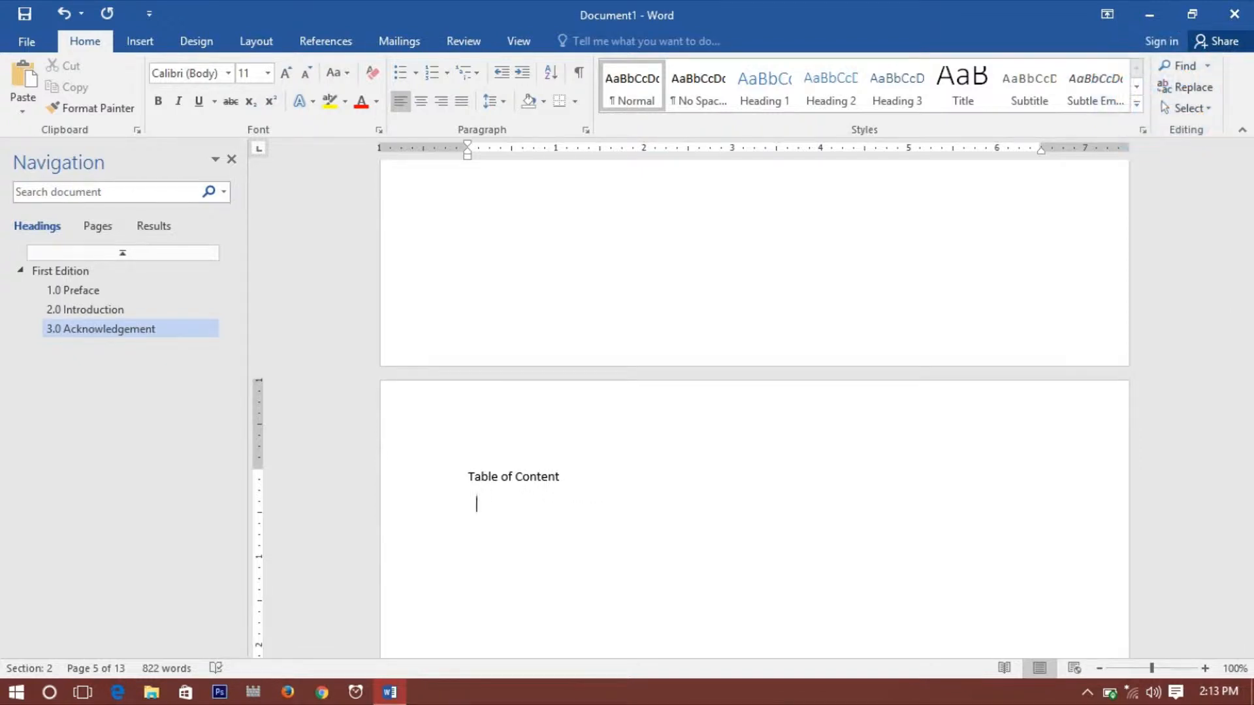
pyautogui.scroll(20, 755, 408)
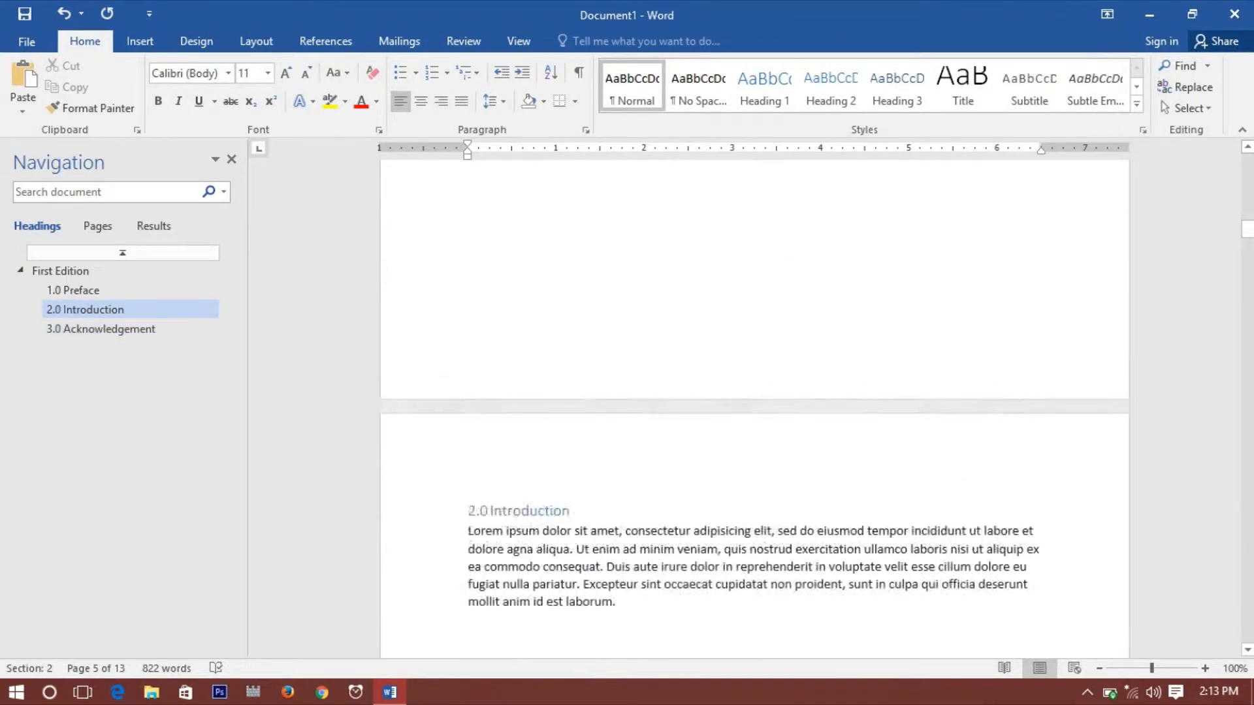
pyautogui.scroll(20, 777, 464)
pyautogui.scroll(-18, 777, 465)
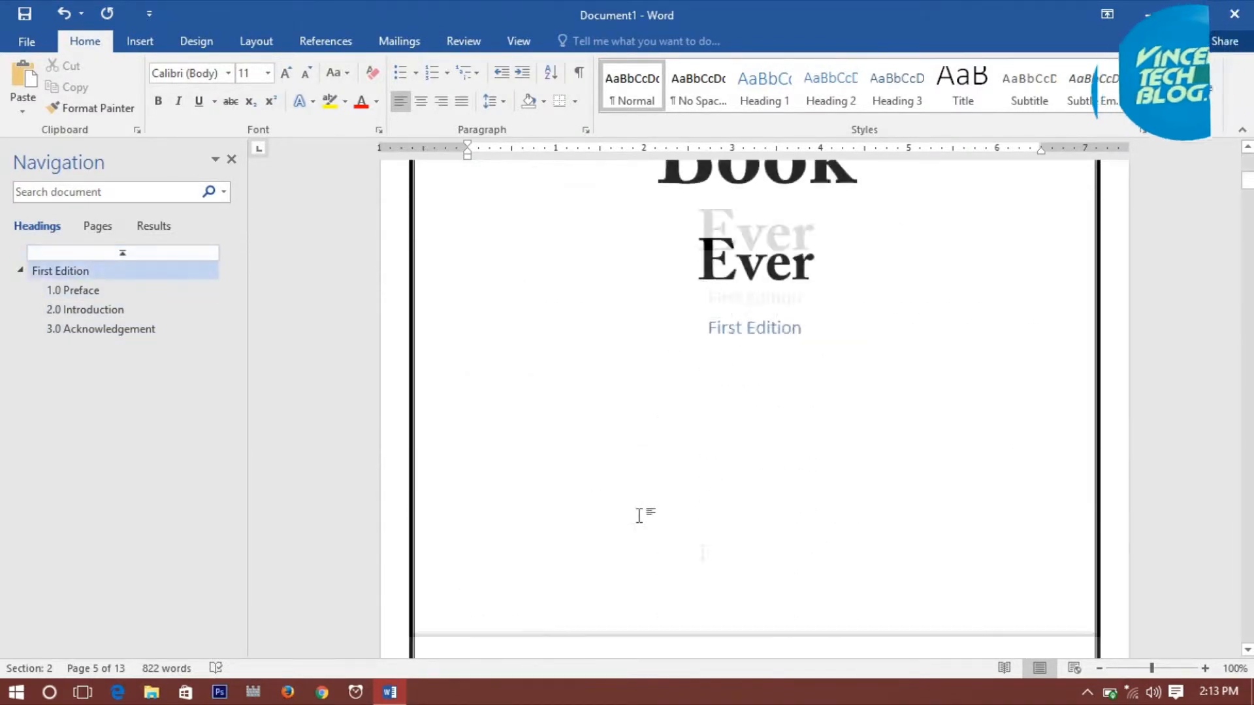
# - Set the page number format of the Preface's section to lowercase Roman numerals (i, ii, iii)
pyautogui.click(678, 459)
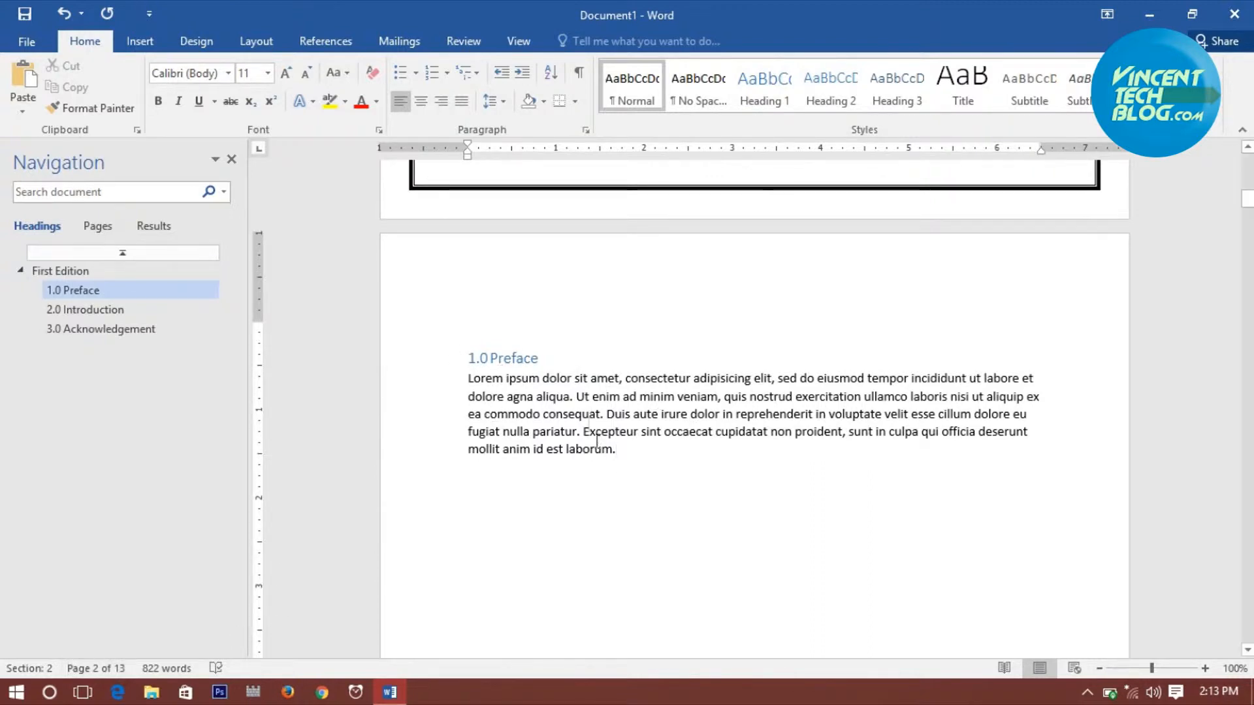
pyautogui.click(140, 43)
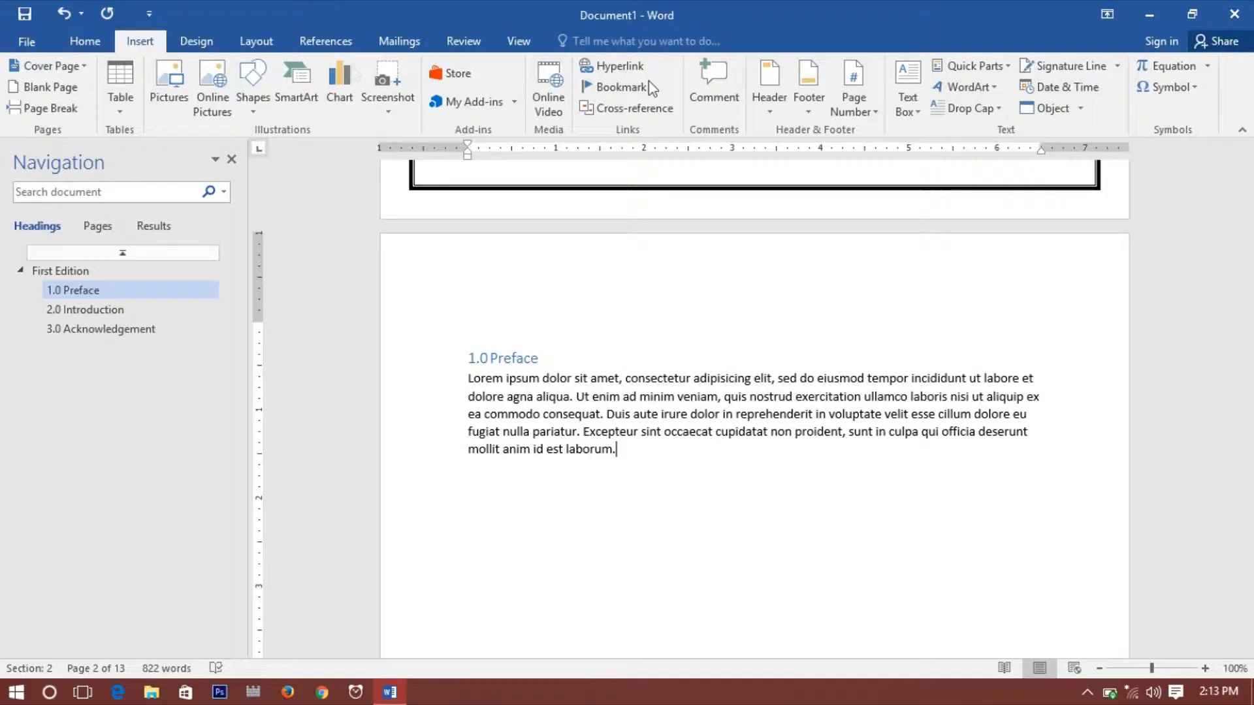
pyautogui.click(855, 104)
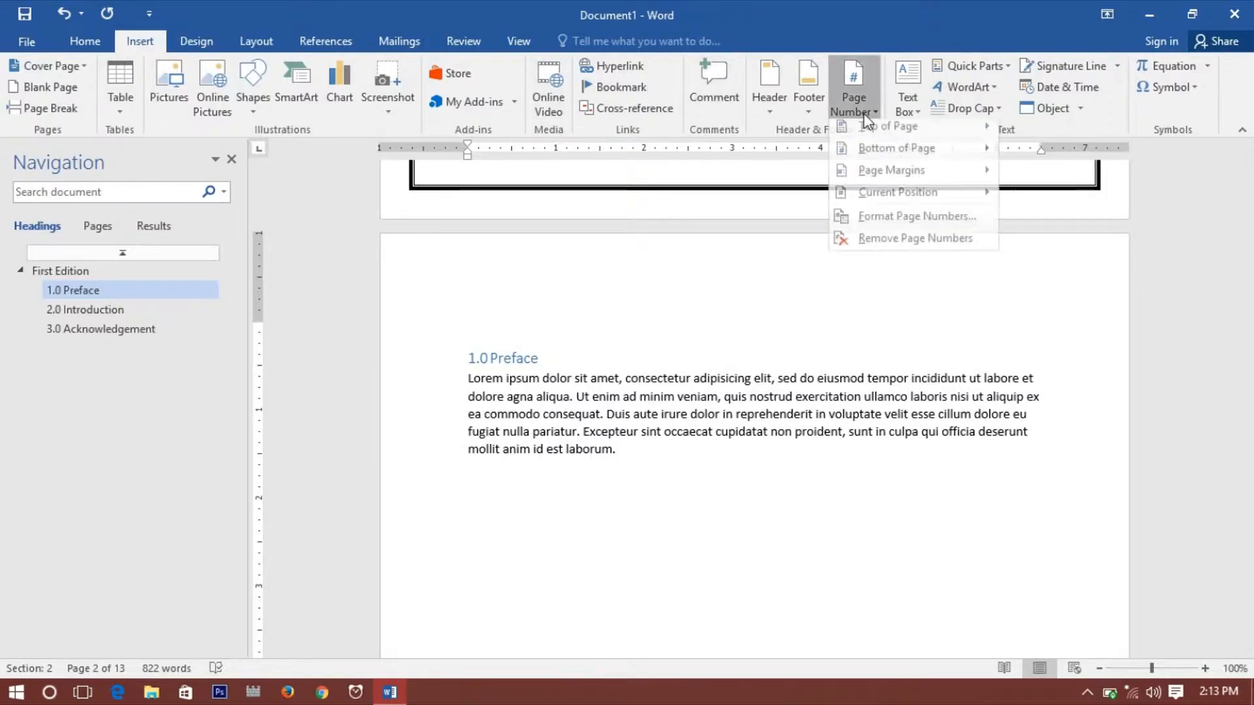
pyautogui.click(902, 222)
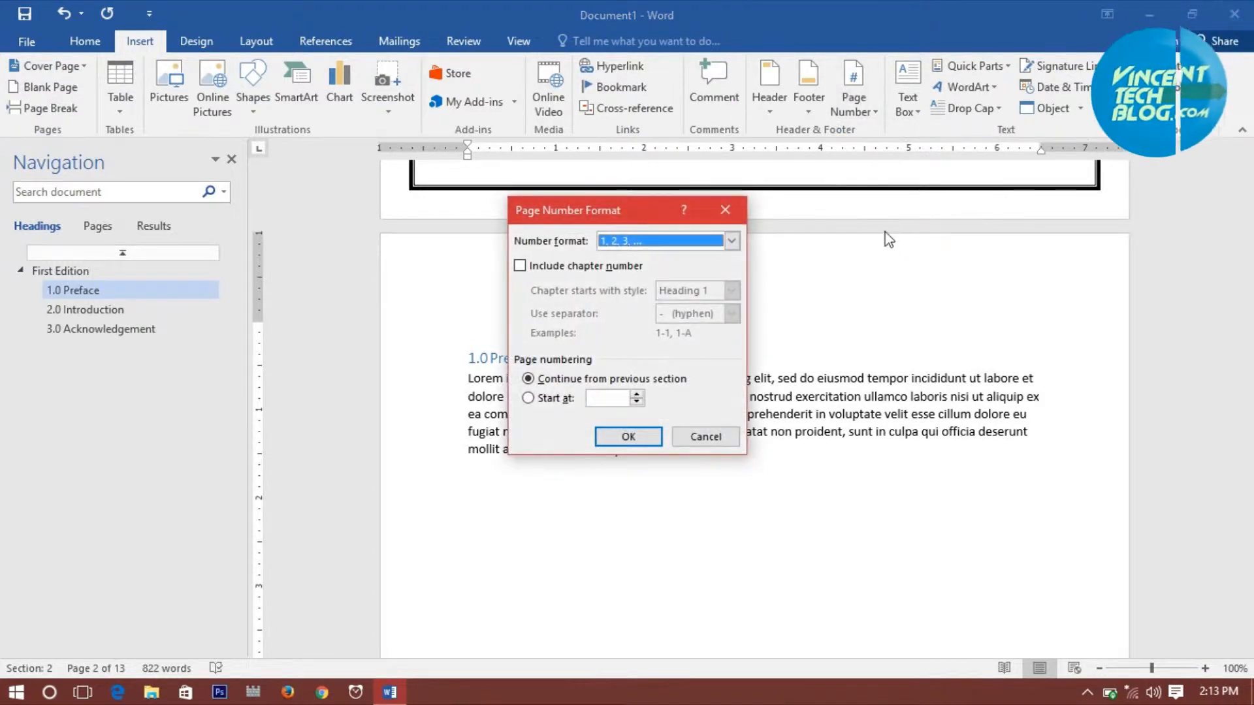
pyautogui.click(641, 248)
pyautogui.click(652, 305)
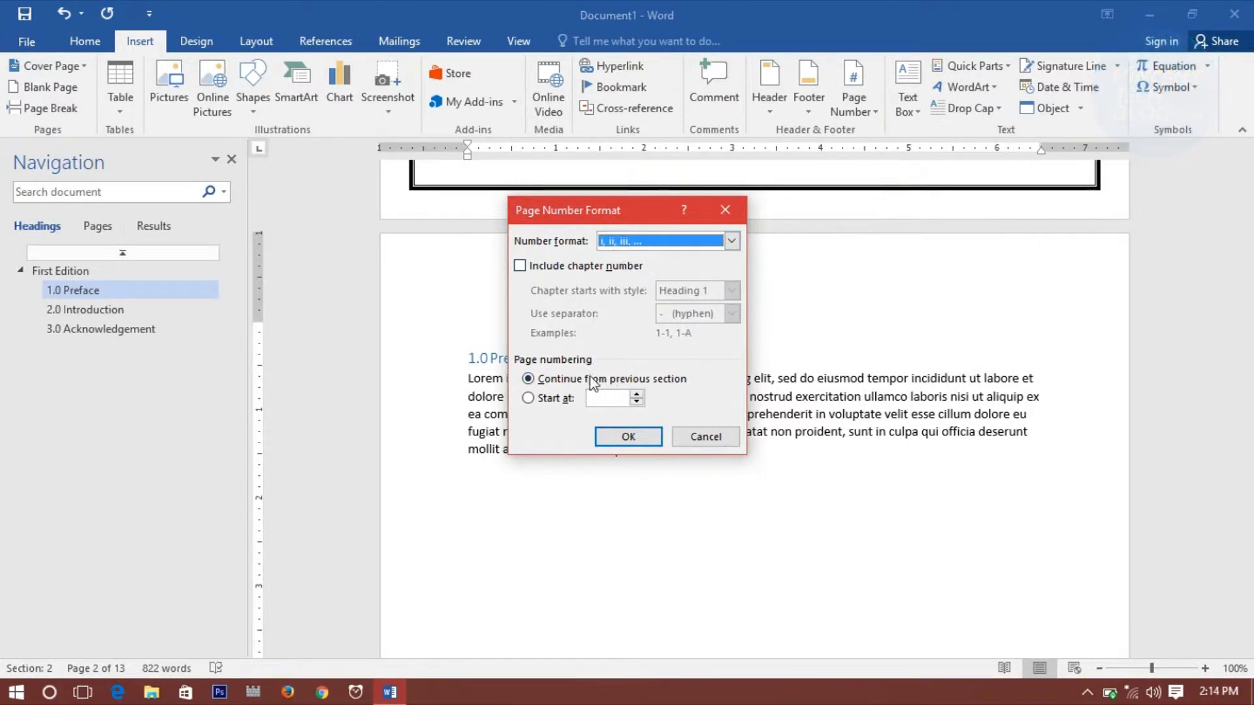
pyautogui.click(641, 438)
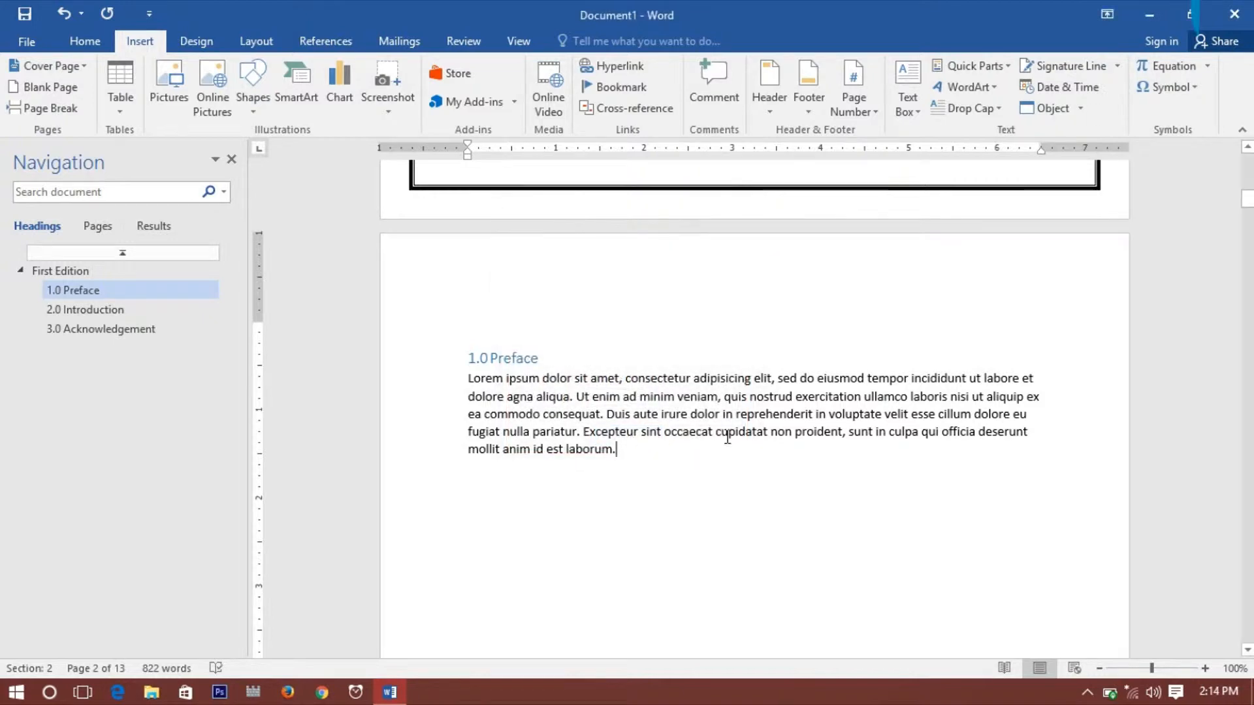
# - Insert Plain Number 2 page numbers at the bottom of the pages, starting from the Preface page
pyautogui.scroll(-10, 653, 487)
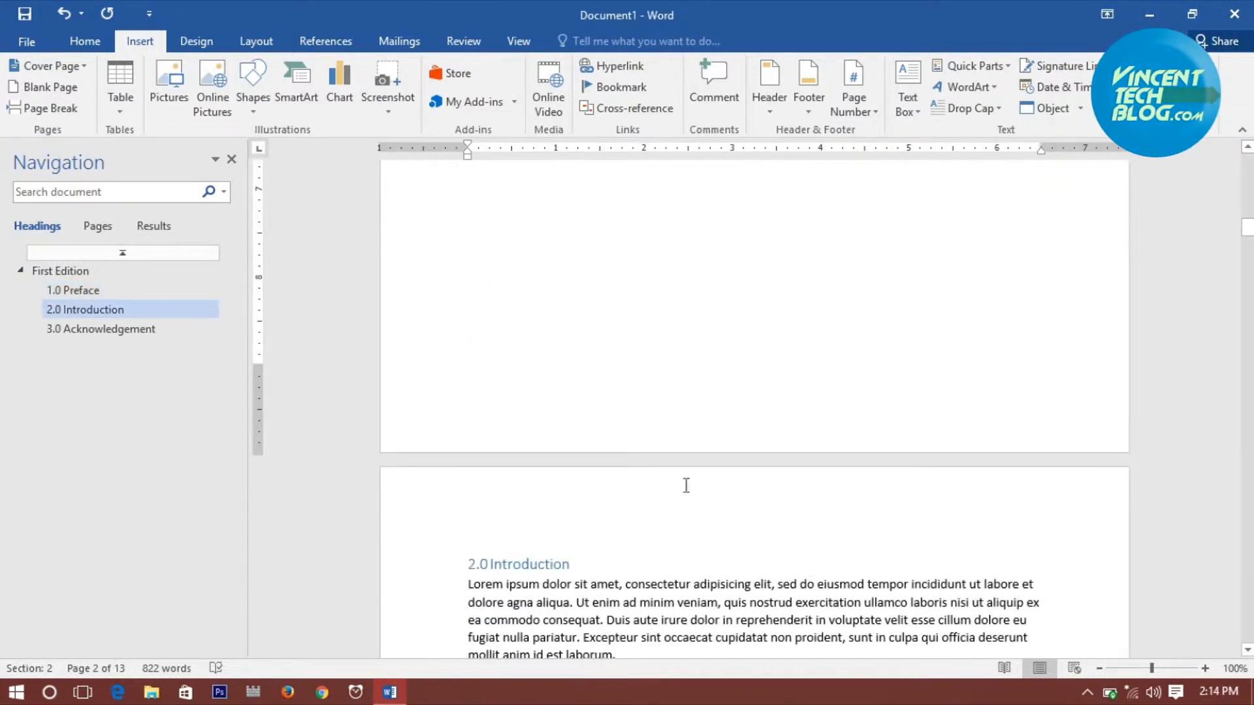
pyautogui.scroll(3, 688, 484)
pyautogui.scroll(10, 688, 484)
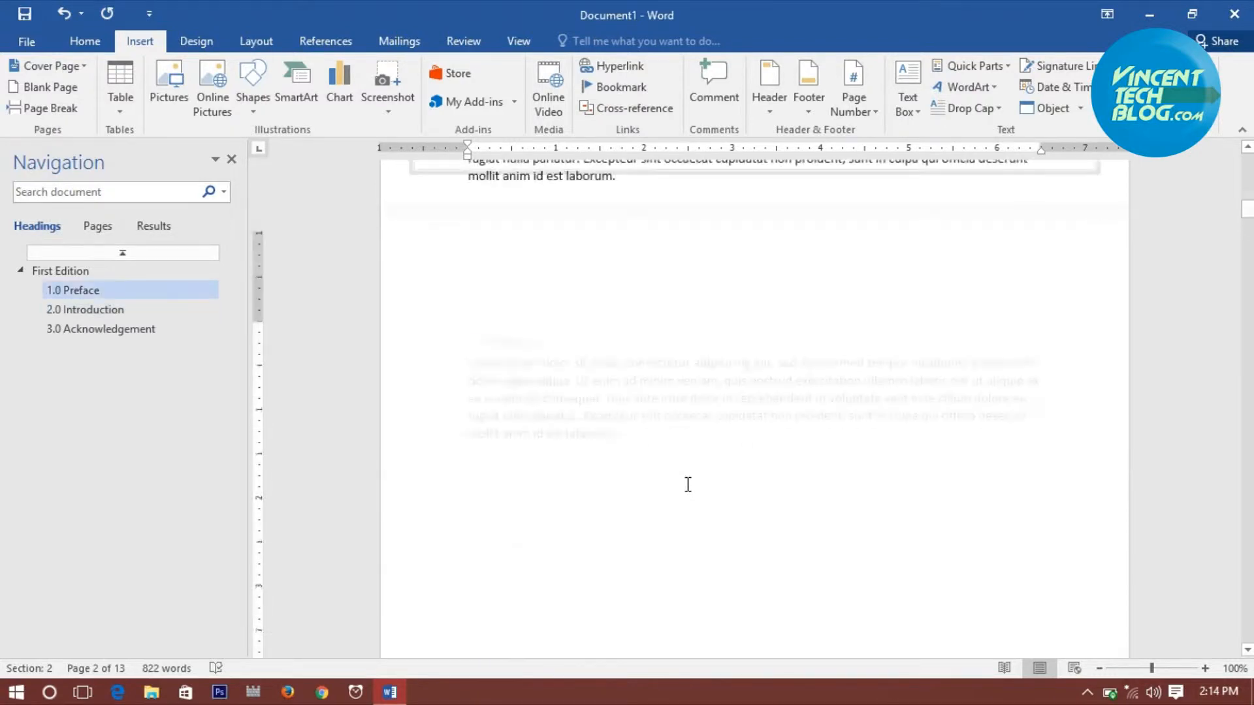
pyautogui.scroll(-5, 655, 434)
pyautogui.scroll(2, 655, 433)
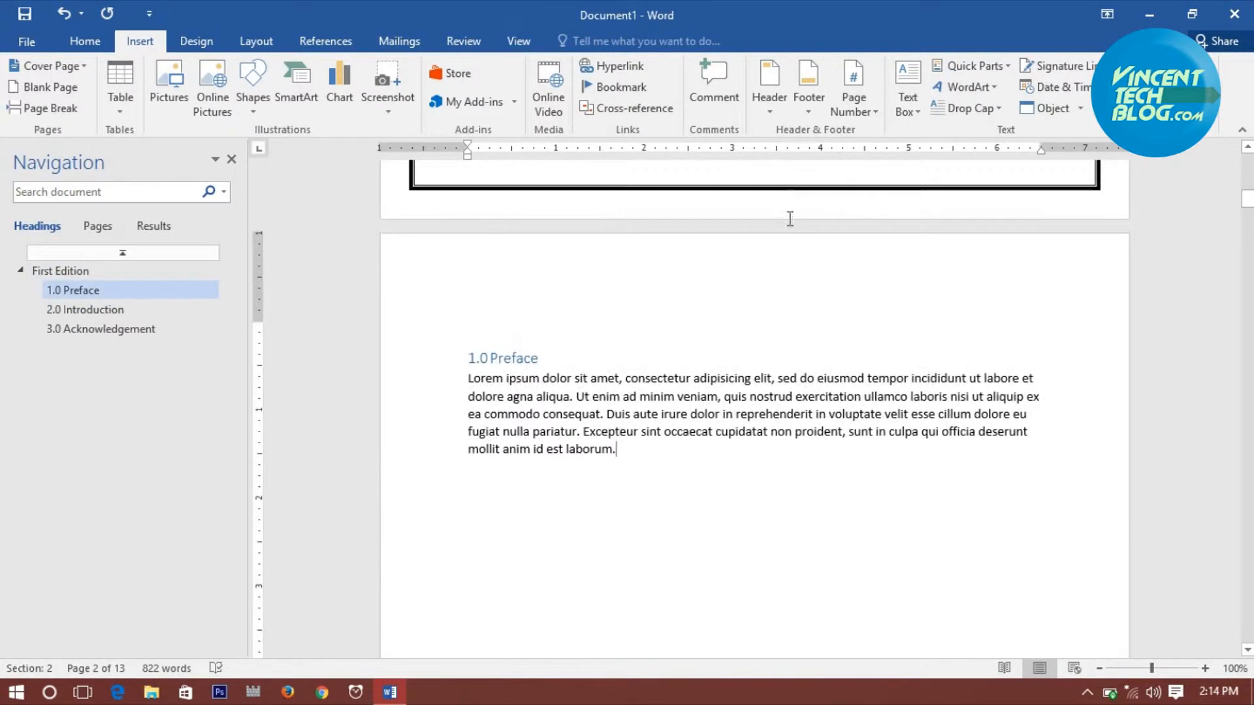
pyautogui.click(852, 108)
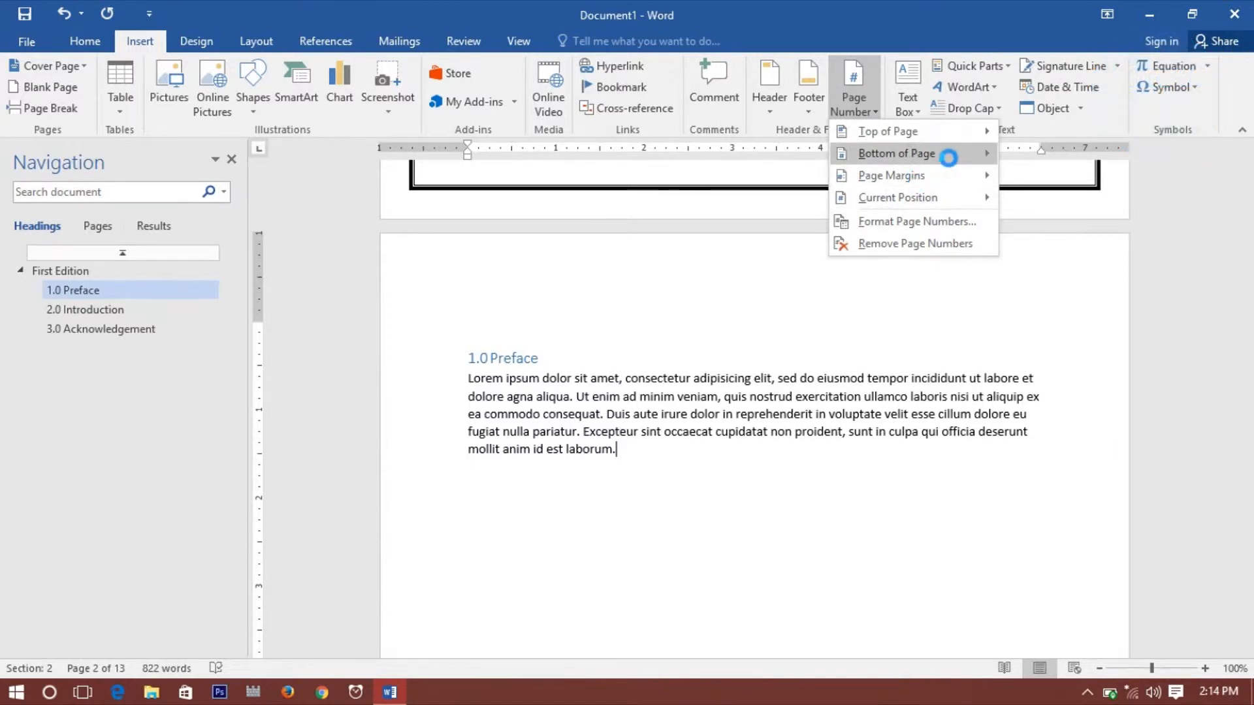
pyautogui.moveTo(956, 153)
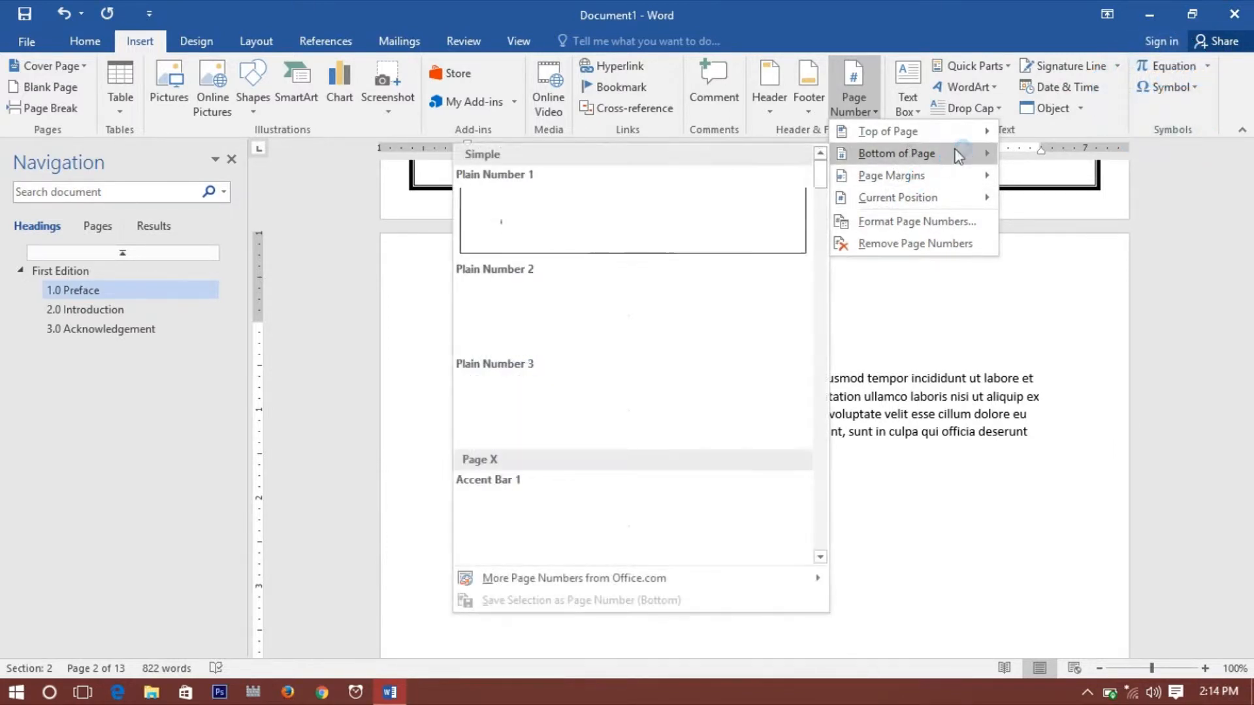
pyautogui.click(686, 337)
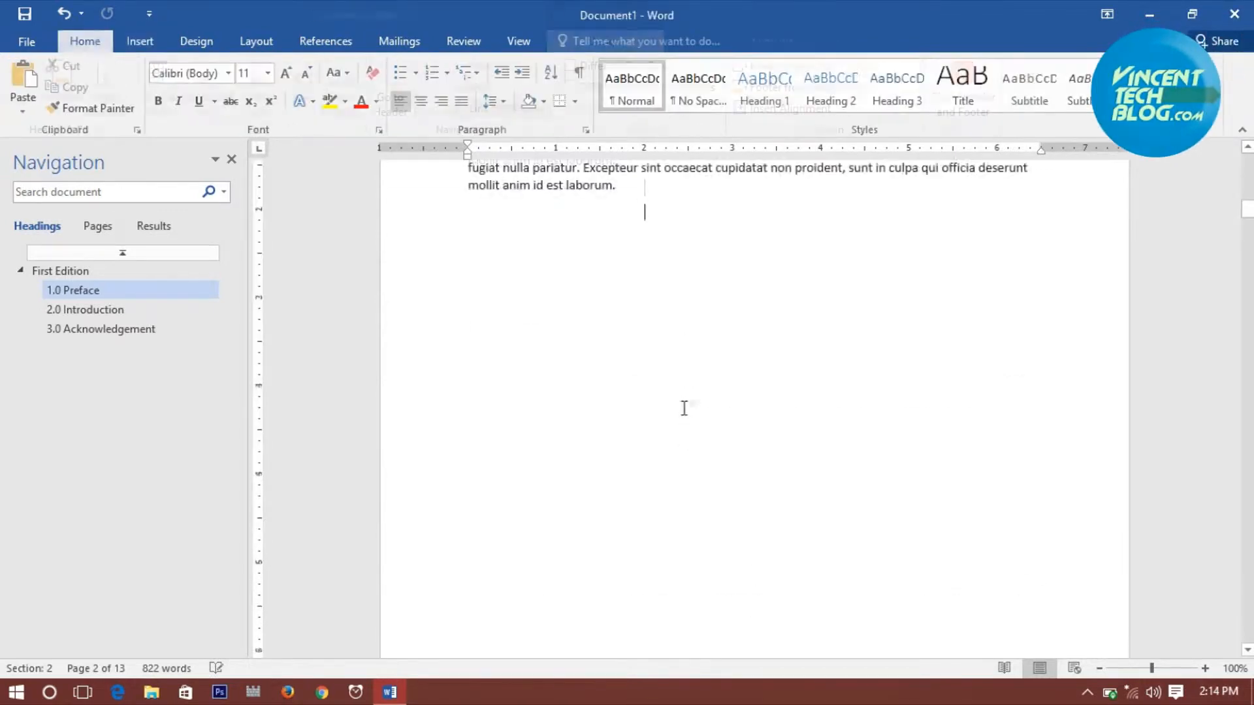
# - Check the footer page numbers from the Preface through the first Chapter 1 page
pyautogui.scroll(5, 684, 408)
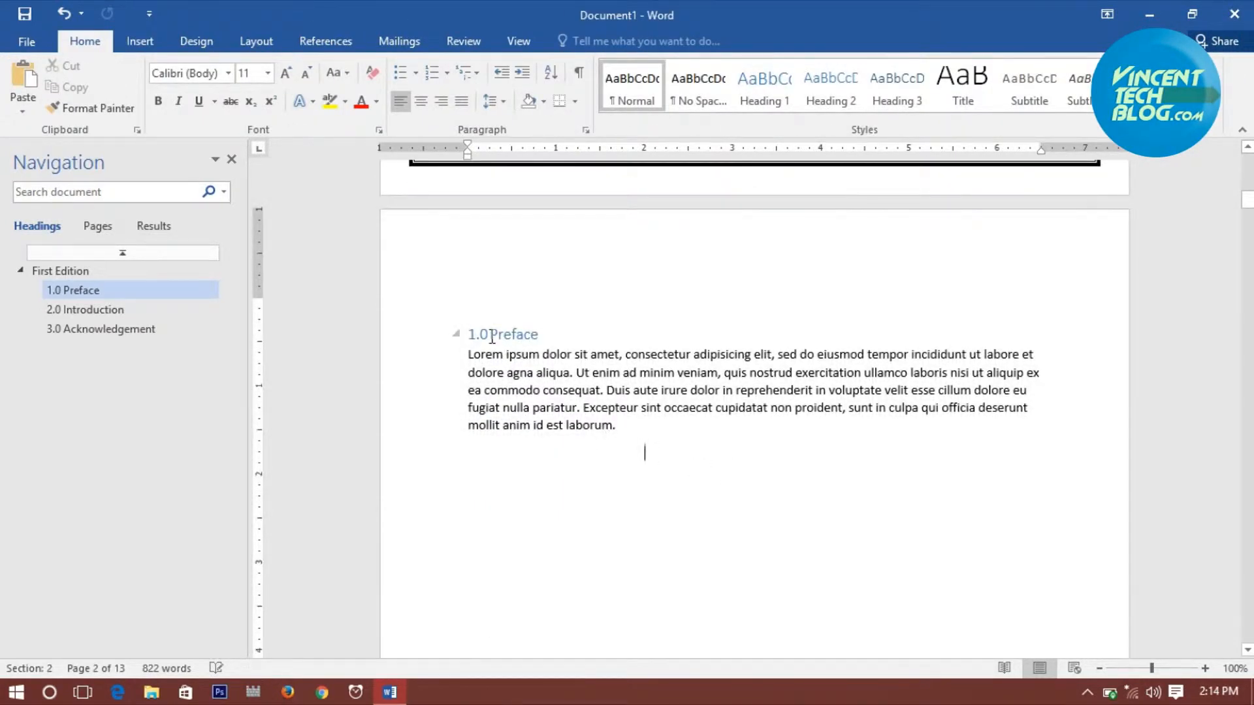
pyautogui.scroll(-10, 756, 523)
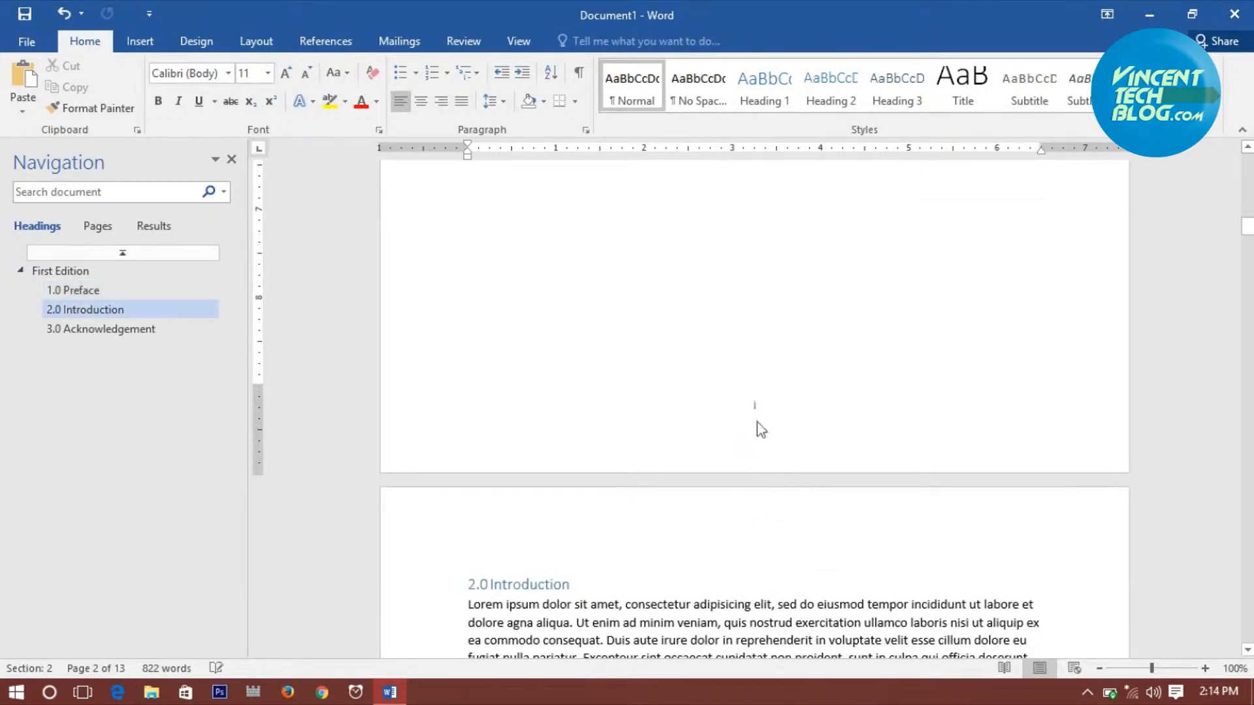
pyautogui.scroll(-5, 757, 422)
pyautogui.scroll(-15, 744, 467)
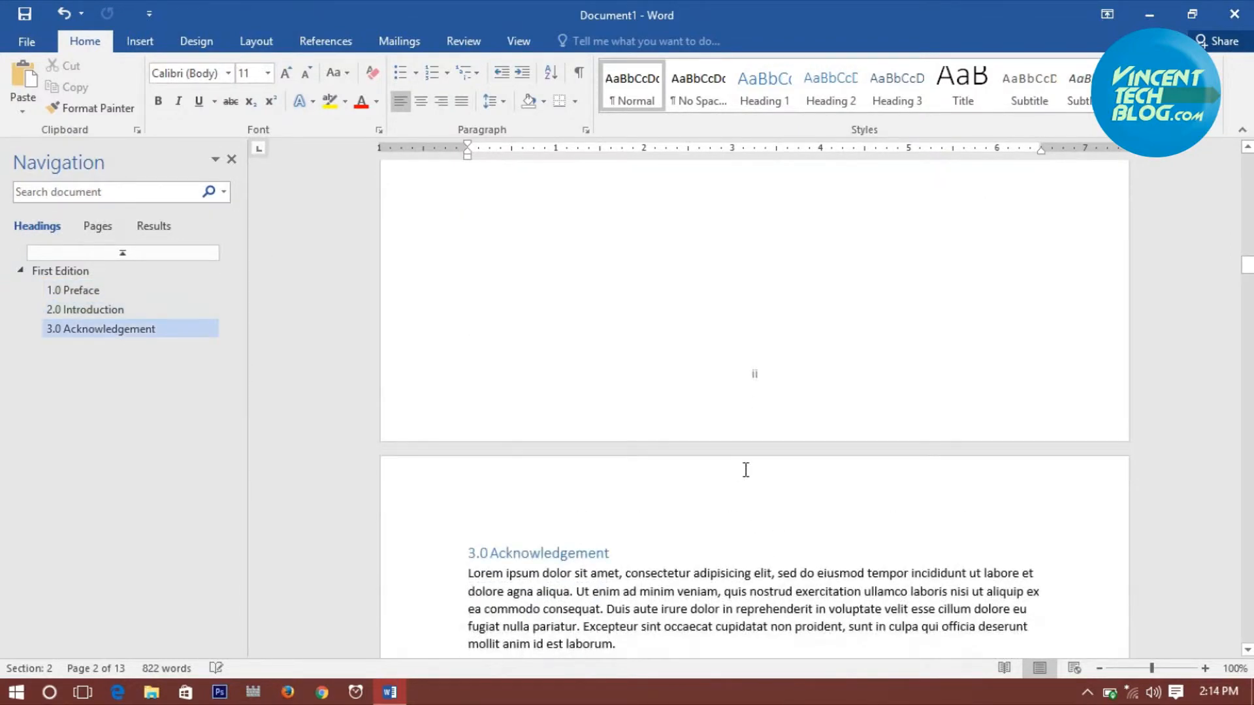
pyautogui.scroll(3, 745, 462)
pyautogui.scroll(-12, 759, 451)
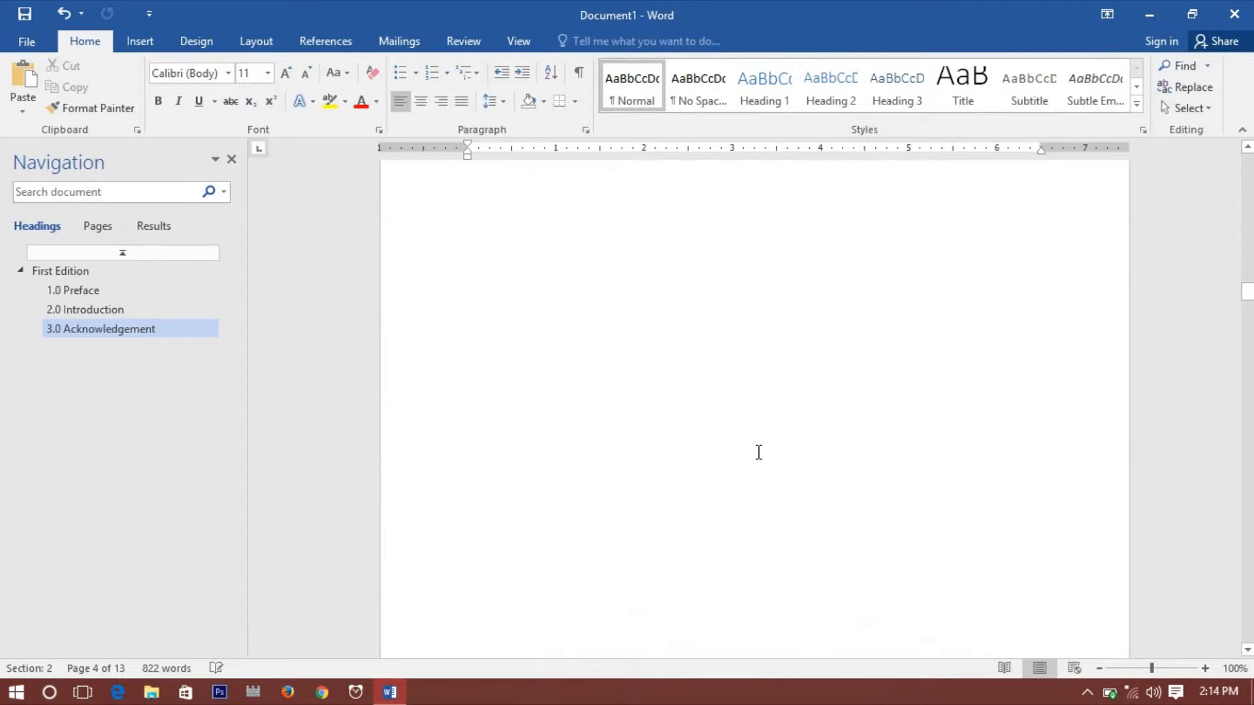
pyautogui.scroll(-12, 834, 396)
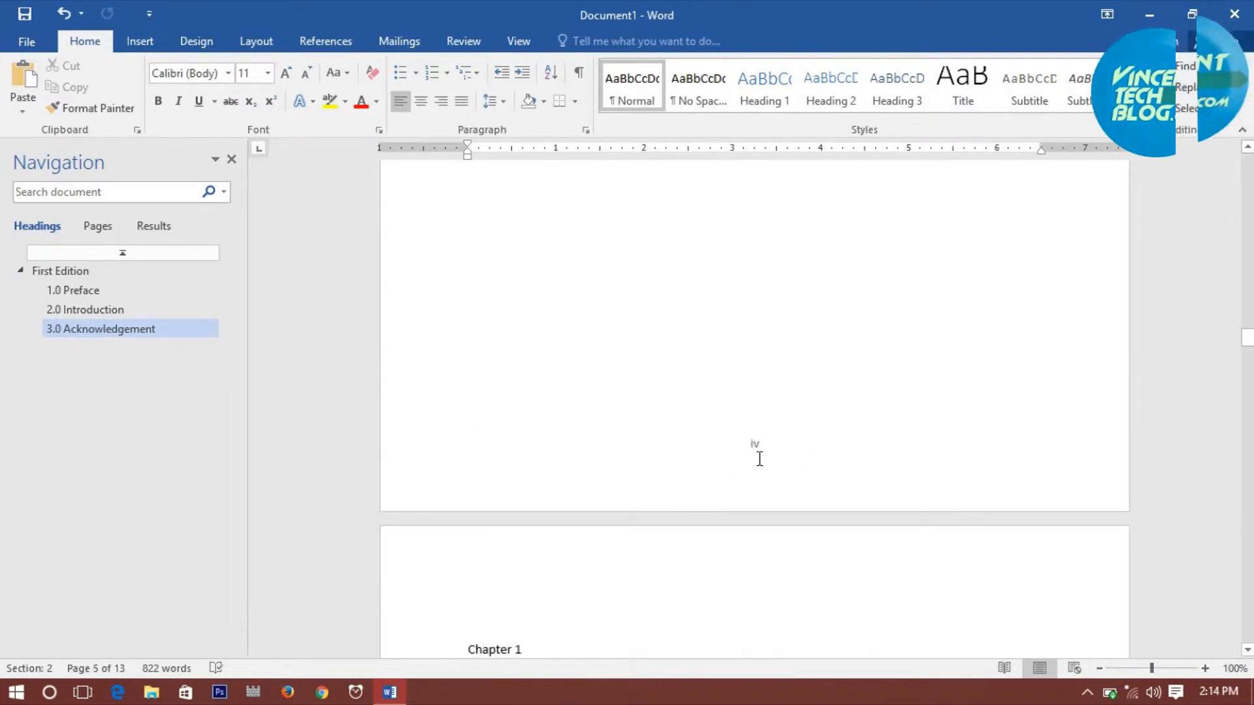
pyautogui.scroll(-10, 756, 461)
pyautogui.scroll(-4, 751, 551)
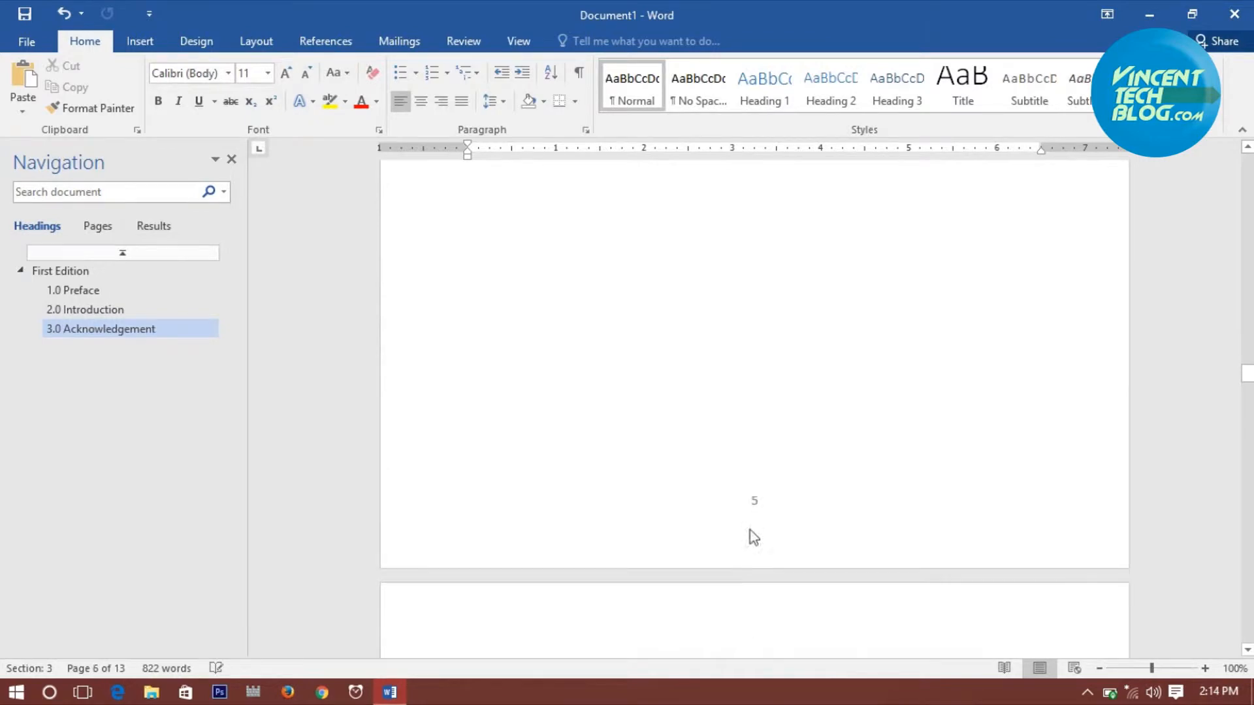
# - Remove the page number from the cover page by enabling Different First Page for Section 1, and return to the body text
pyautogui.moveTo(1249, 395); pyautogui.dragTo(1246, 185)
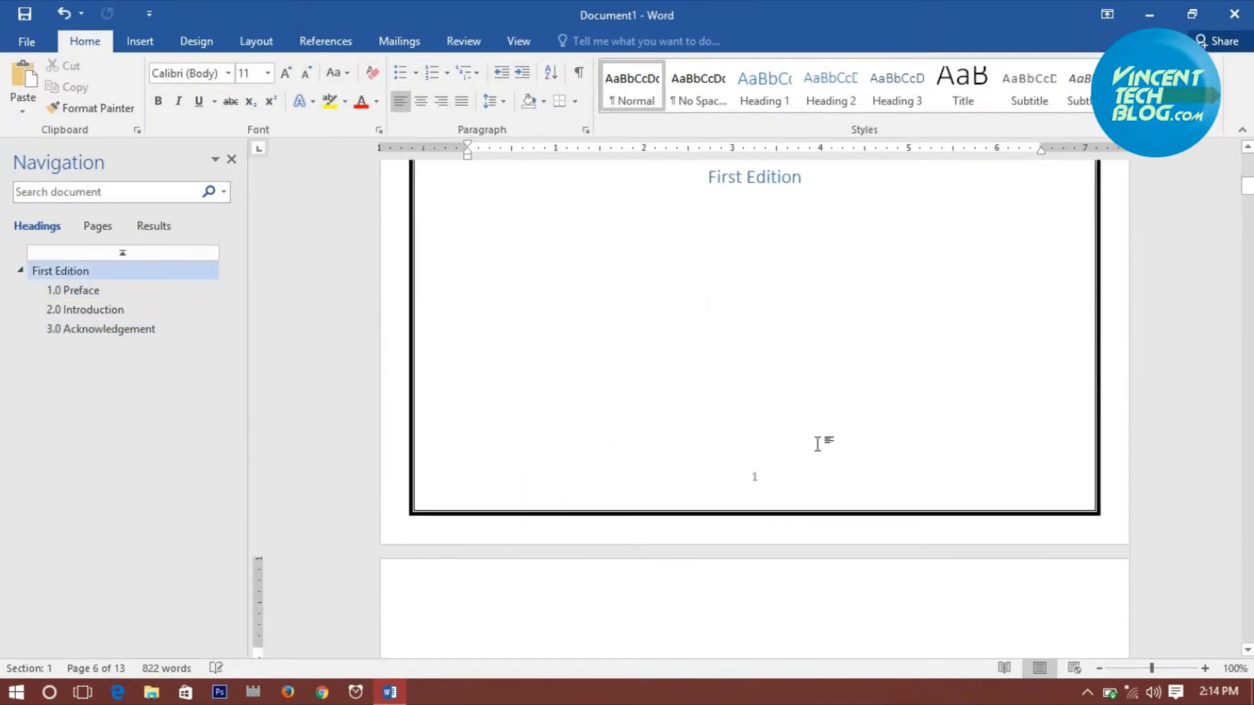
pyautogui.click(745, 441)
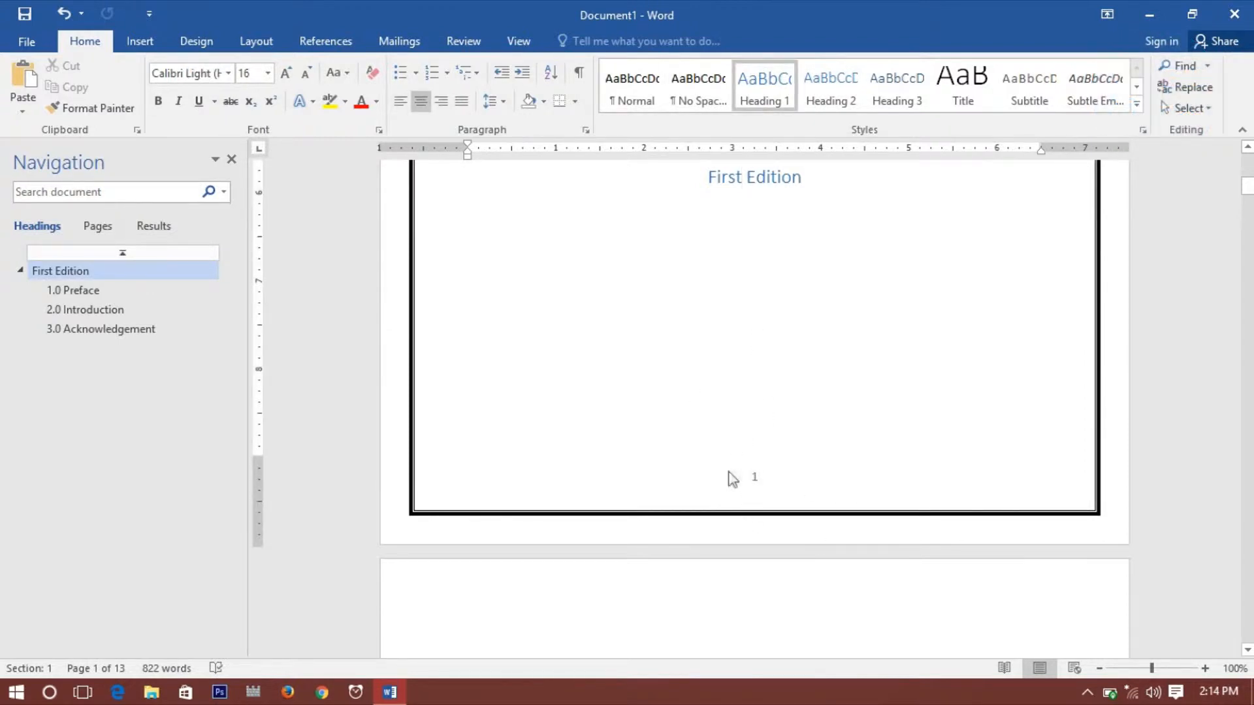
pyautogui.scroll(5, 757, 359)
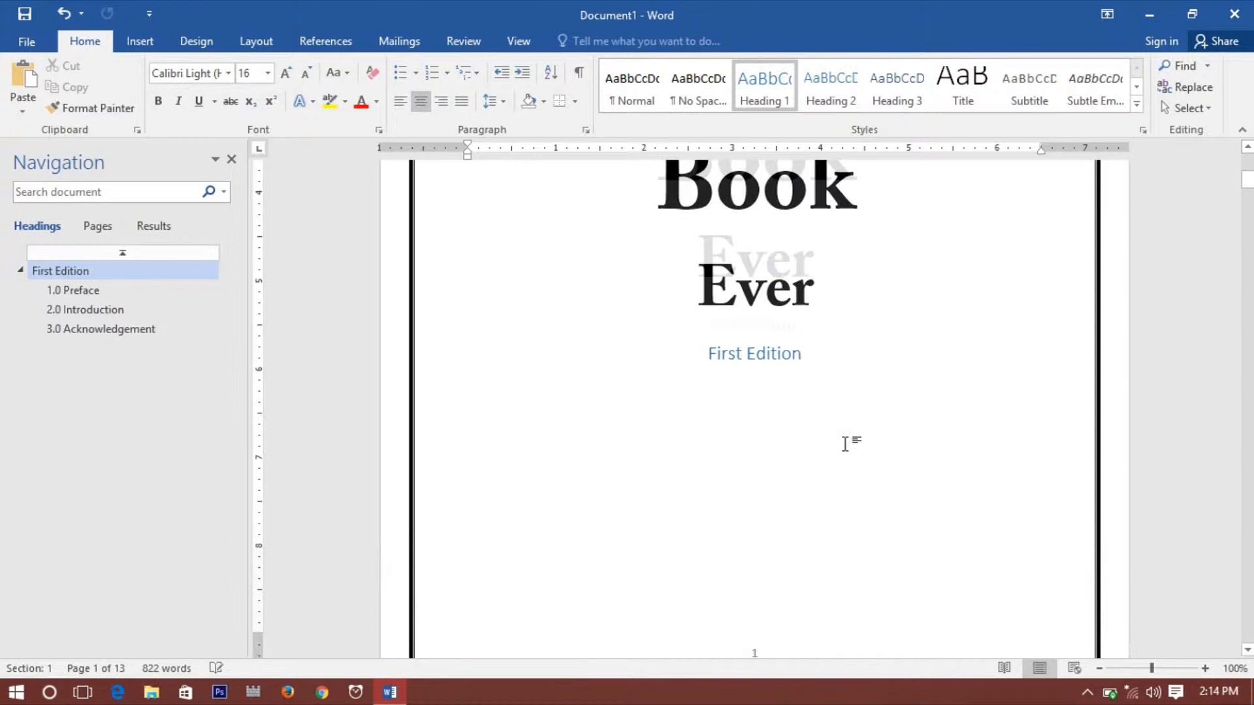
pyautogui.scroll(-5, 842, 444)
pyautogui.doubleClick(767, 484)
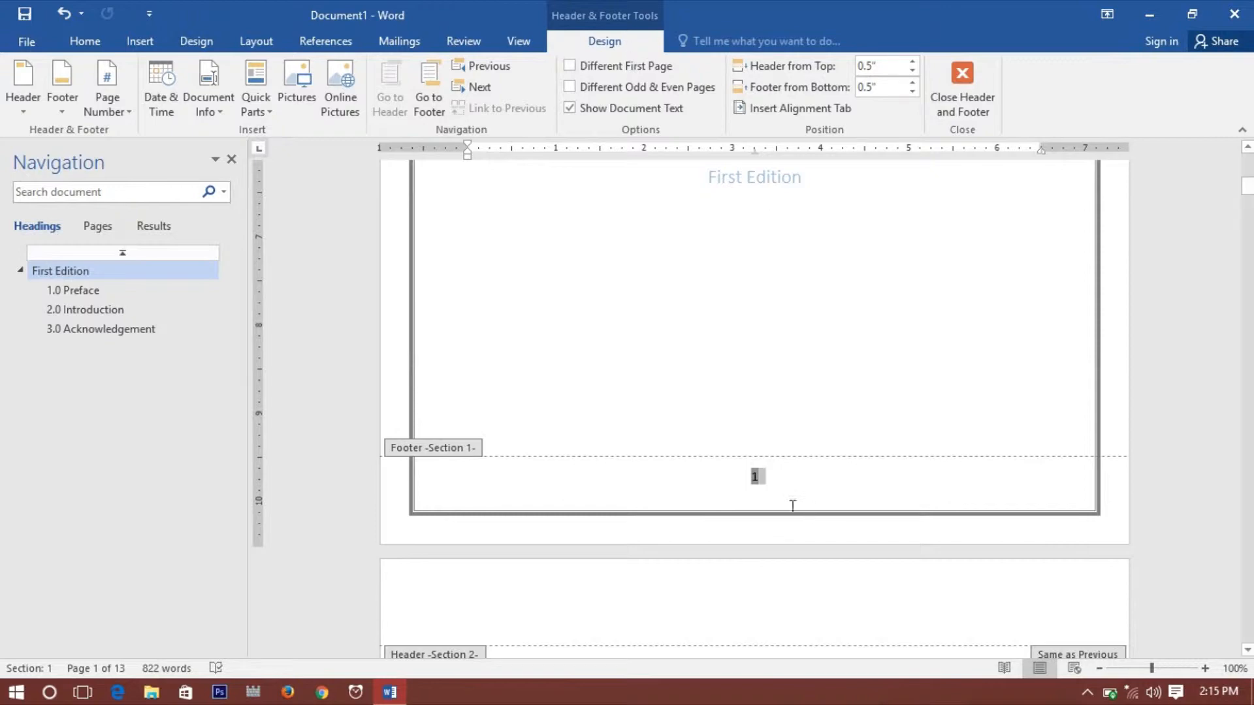
pyautogui.click(640, 67)
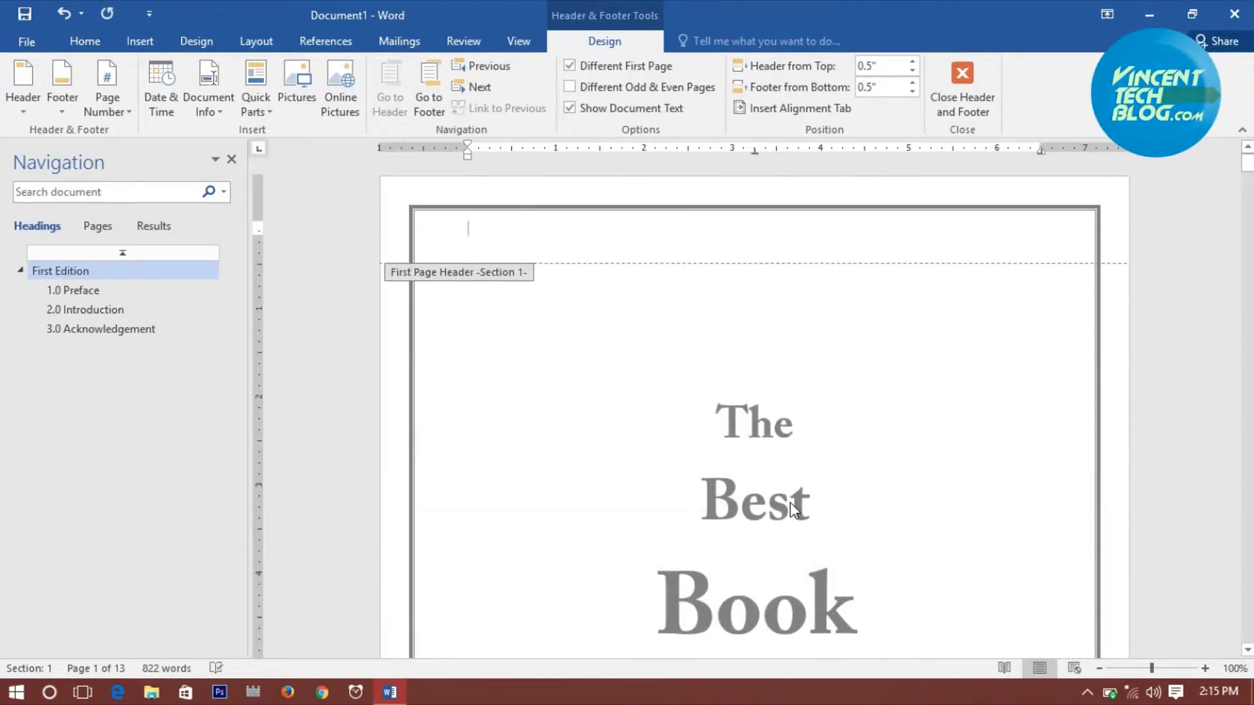
pyautogui.scroll(-7, 790, 503)
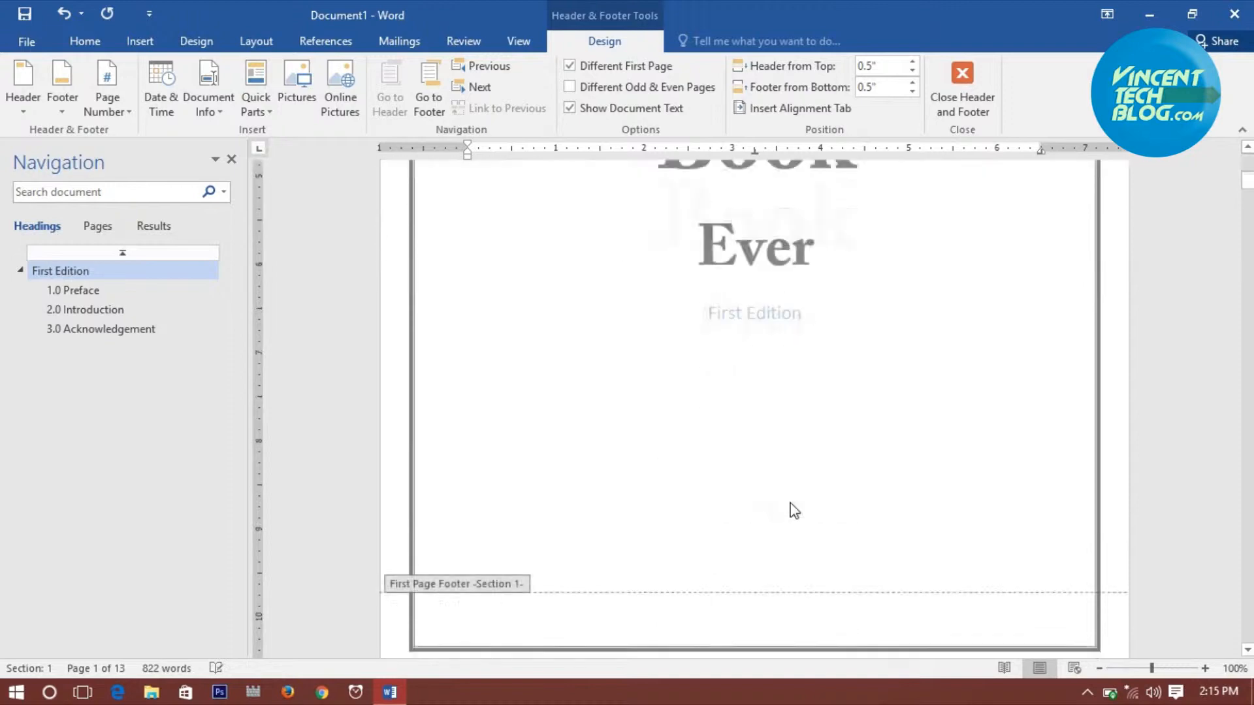
pyautogui.doubleClick(701, 539)
# - Check the footers on the cover, Preface and Introduction pages, continuing to the Acknowledgement page
pyautogui.scroll(-5, 720, 512)
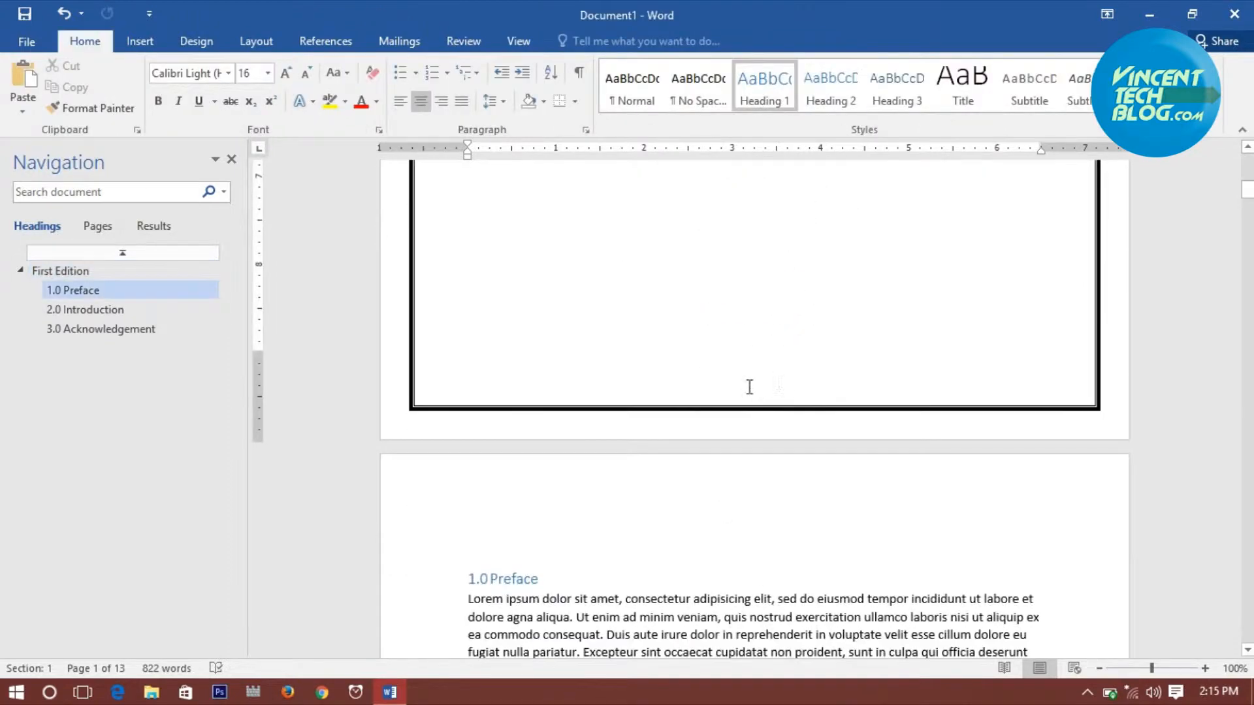
pyautogui.scroll(8, 741, 382)
pyautogui.scroll(-10, 742, 384)
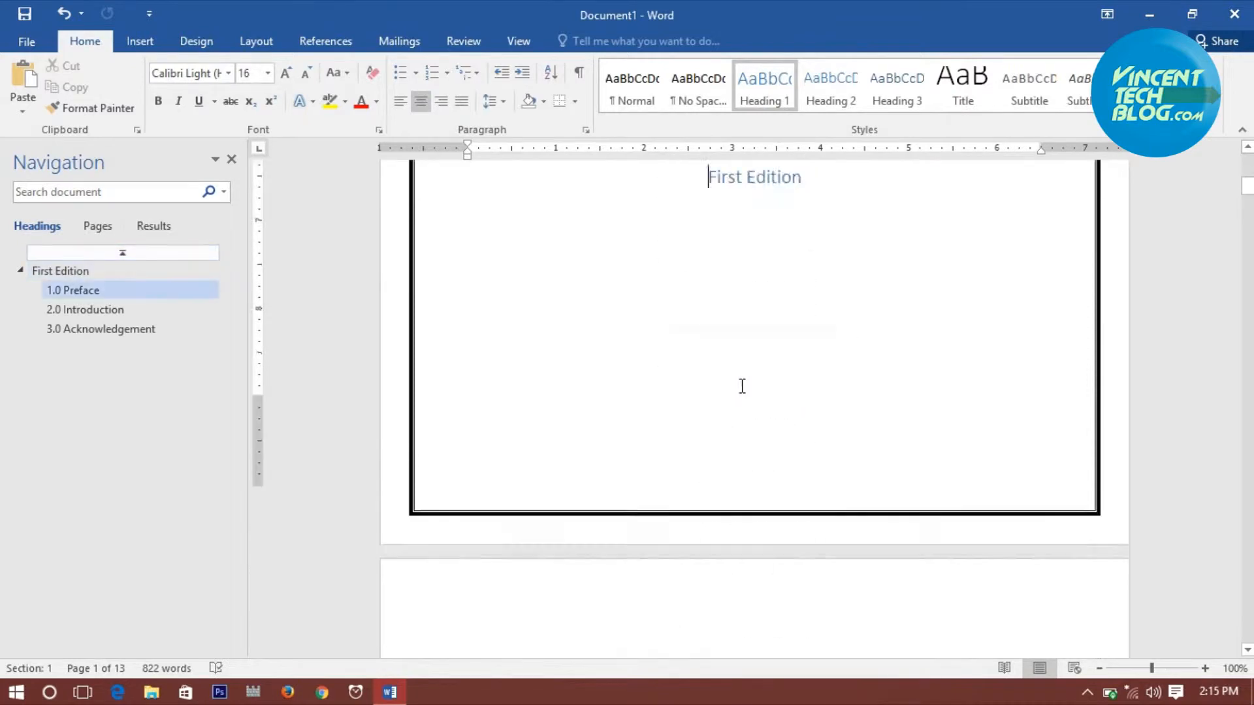
pyautogui.scroll(-15, 744, 389)
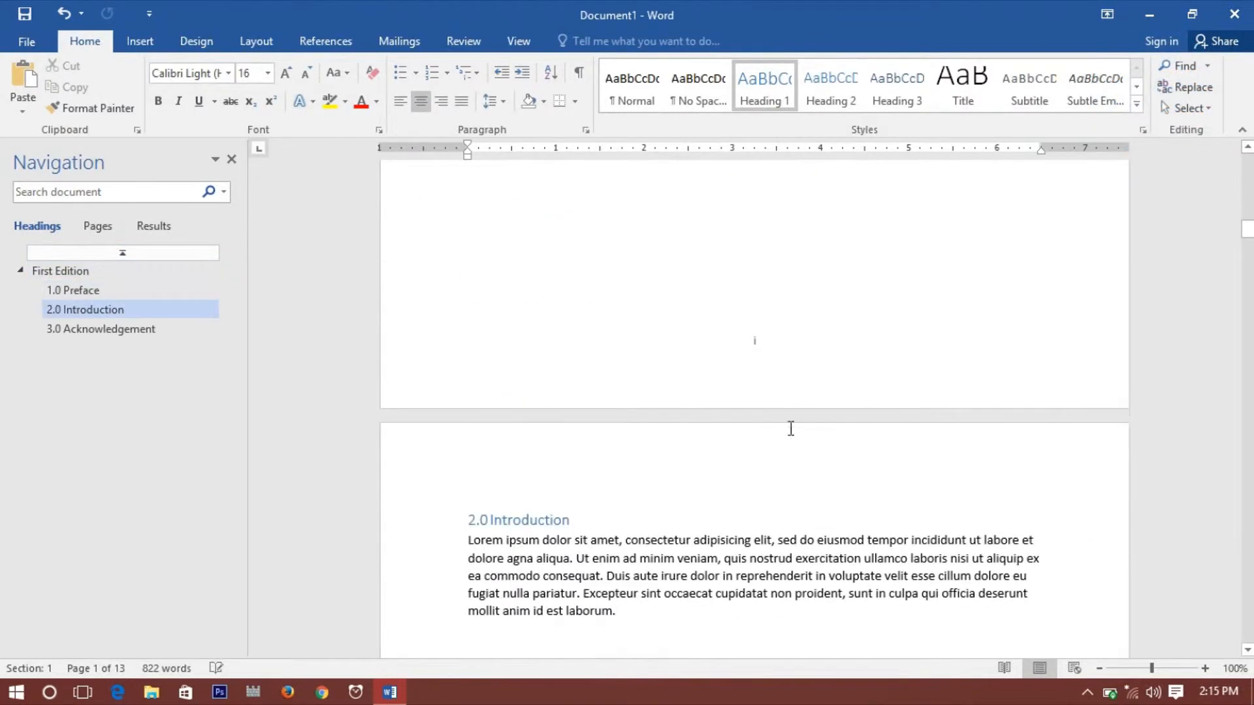
pyautogui.scroll(-10, 791, 435)
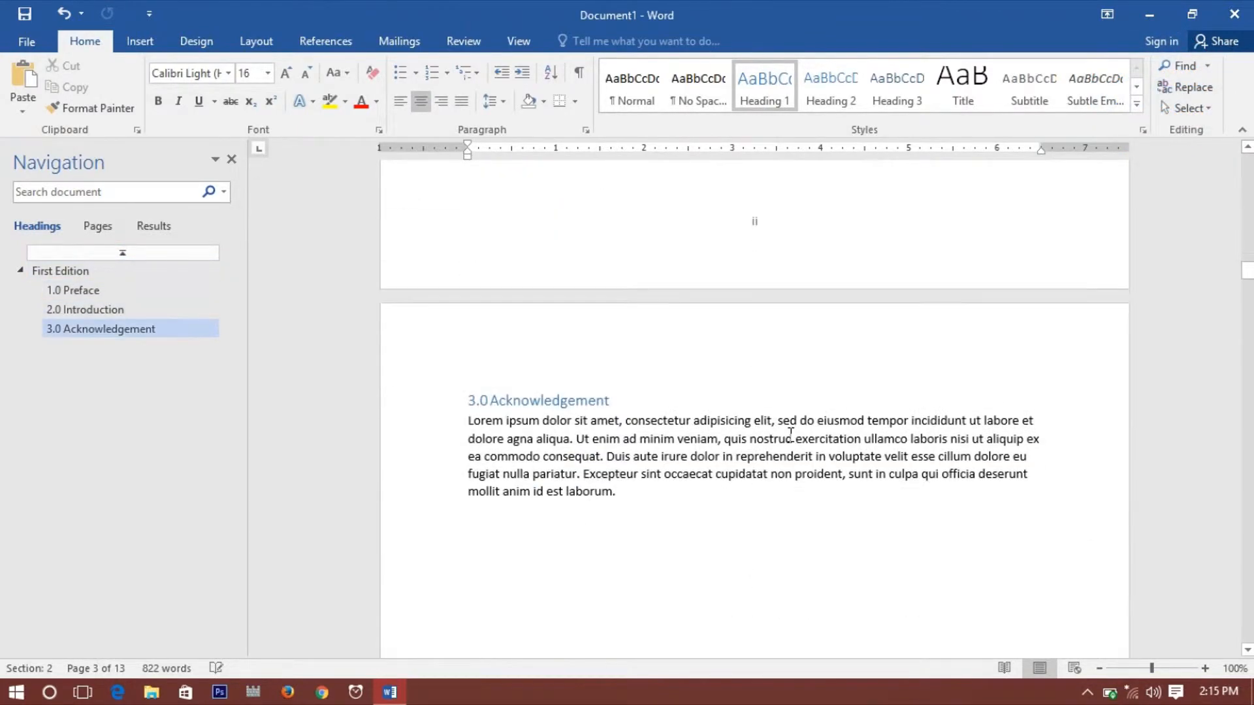
pyautogui.scroll(12, 791, 435)
pyautogui.scroll(-12, 791, 435)
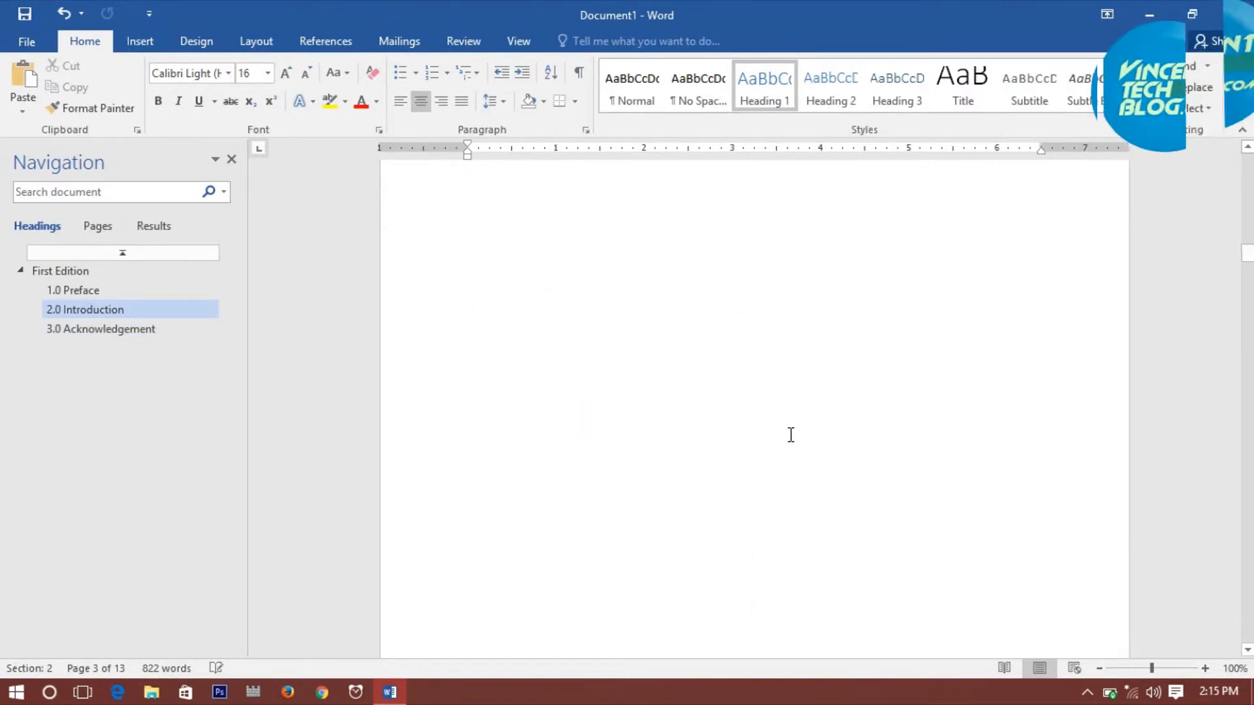
pyautogui.scroll(-10, 792, 438)
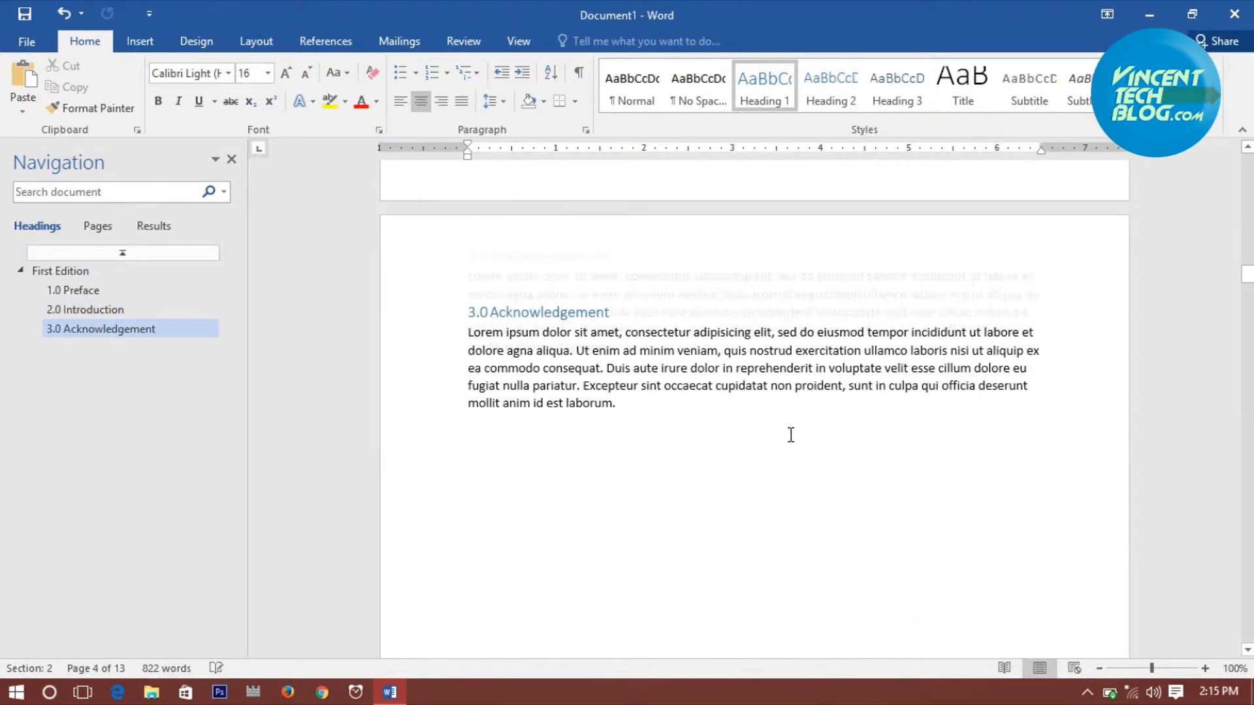
# - Restart the page numbering of the section beginning with Chapter 1 at 1, keeping the 1, 2, 3 number format
pyautogui.scroll(-8, 791, 435)
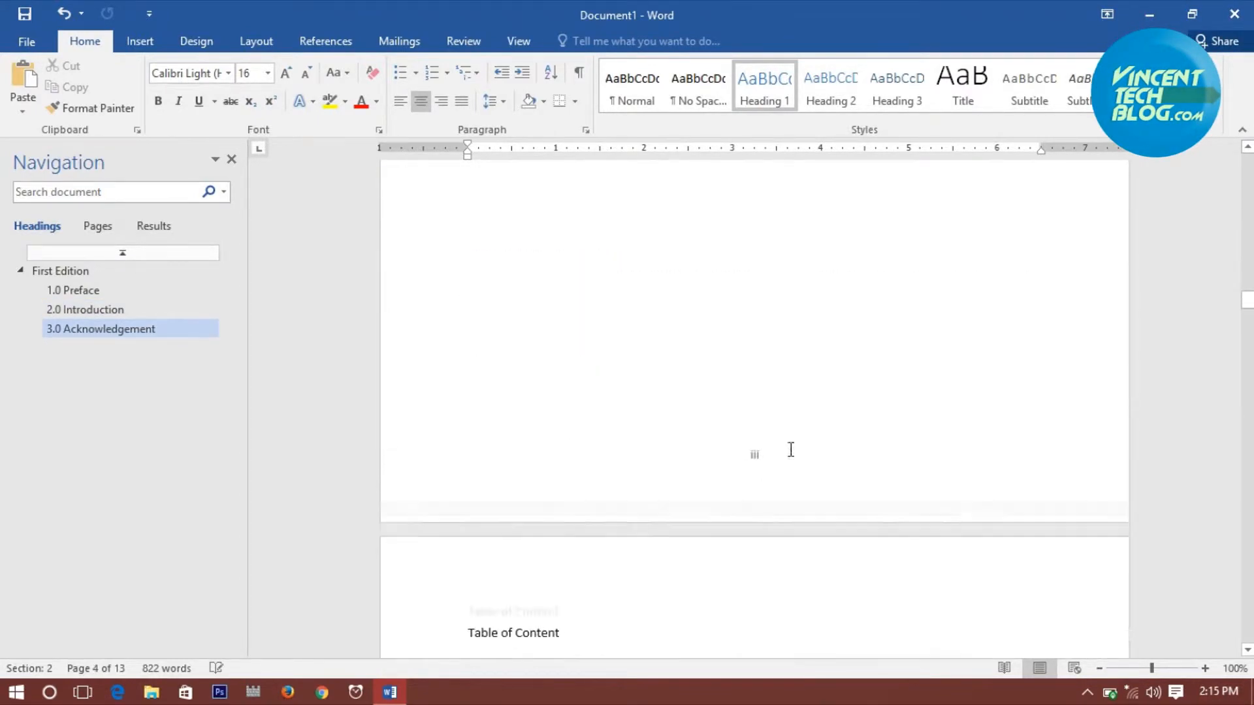
pyautogui.scroll(-10, 784, 503)
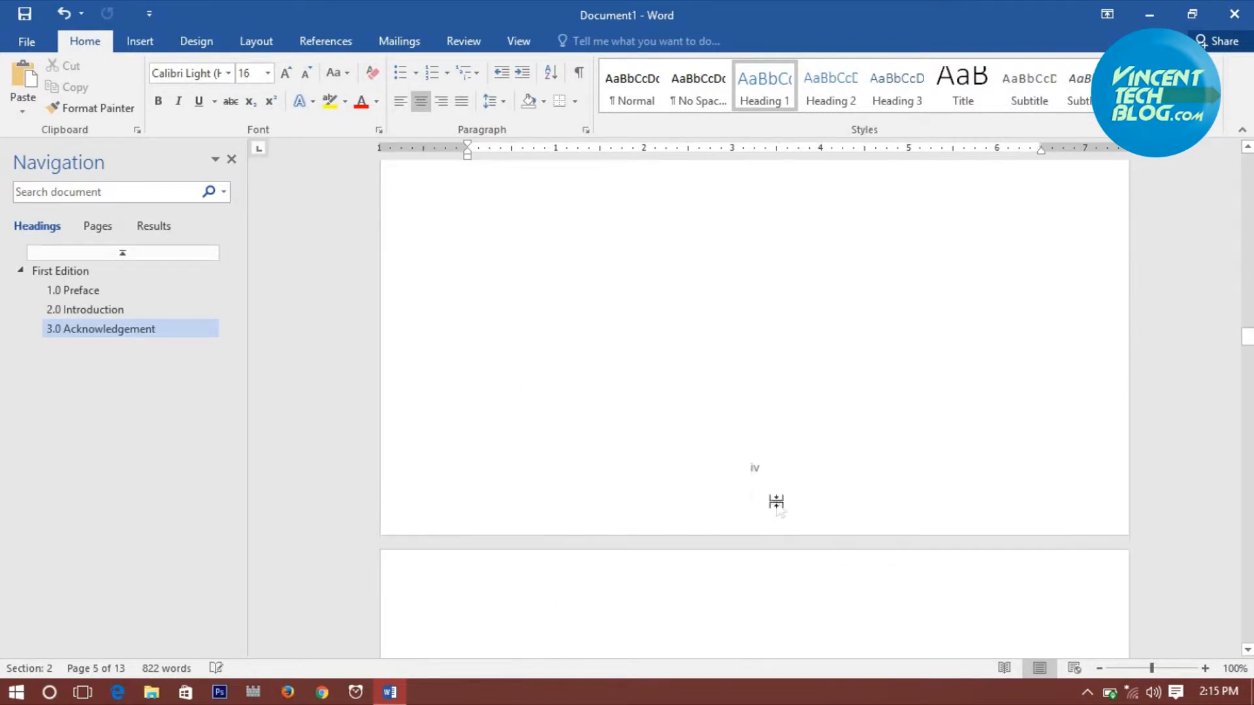
pyautogui.scroll(-10, 778, 503)
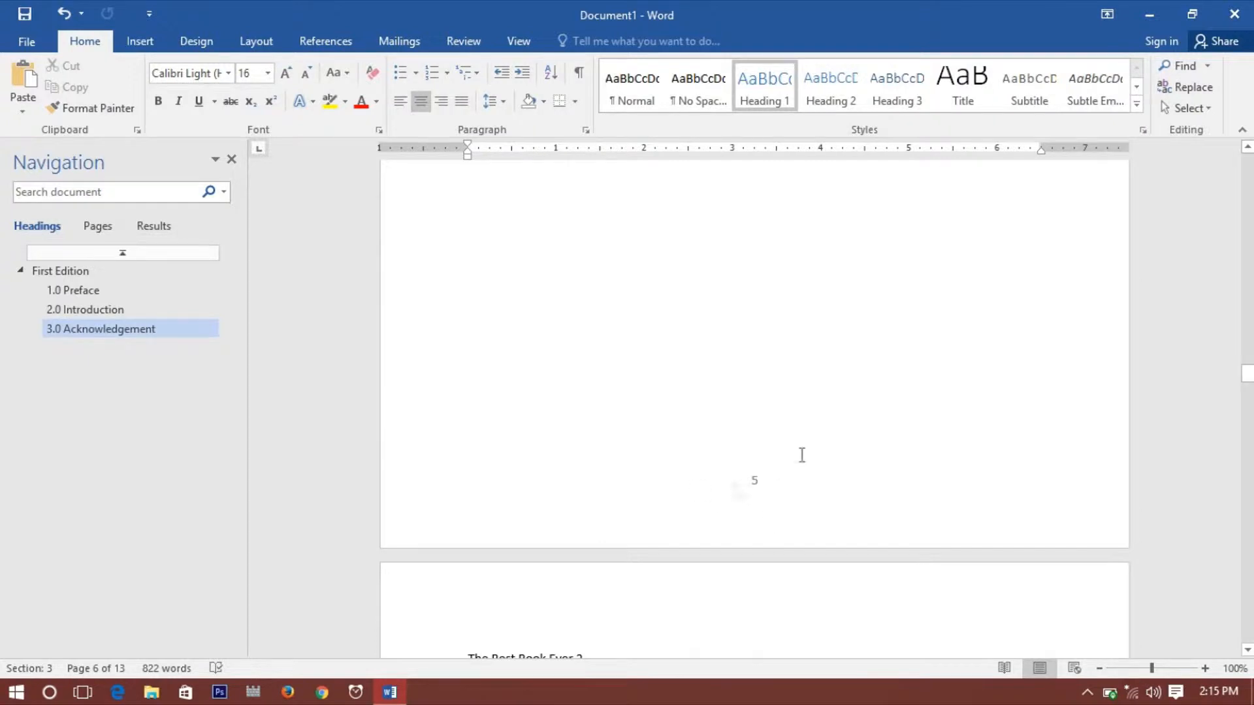
pyautogui.doubleClick(756, 490)
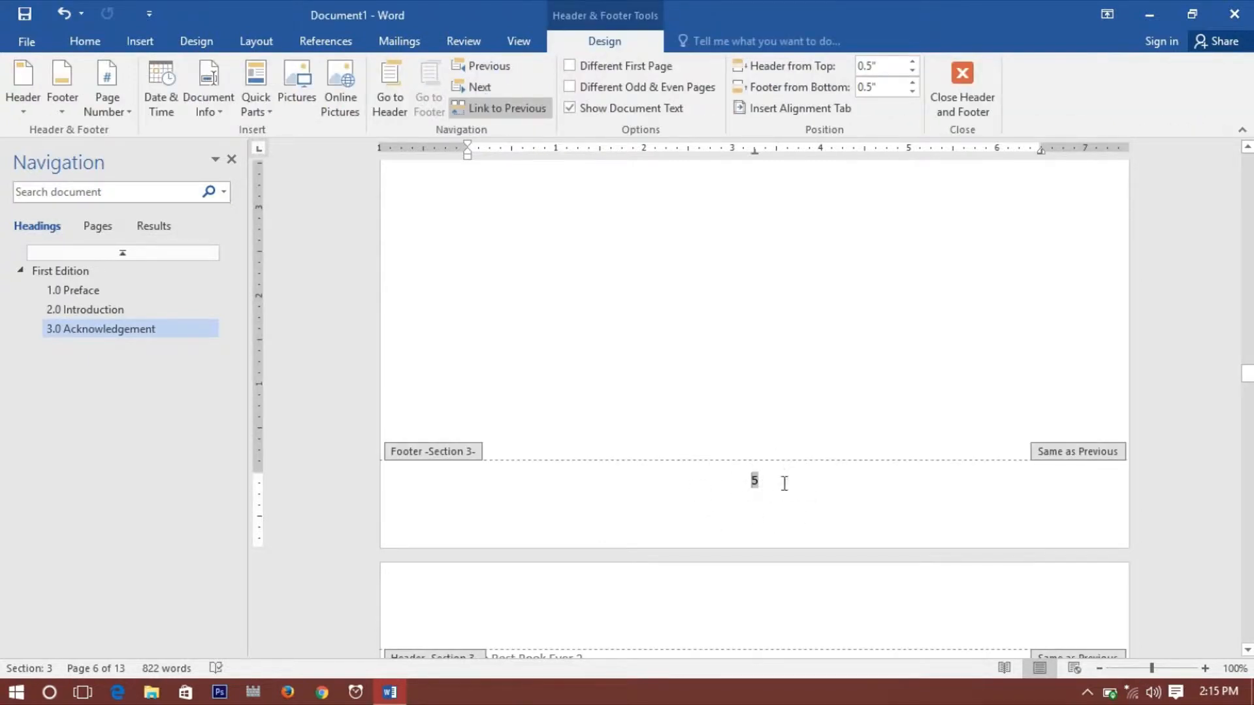
pyautogui.doubleClick(764, 371)
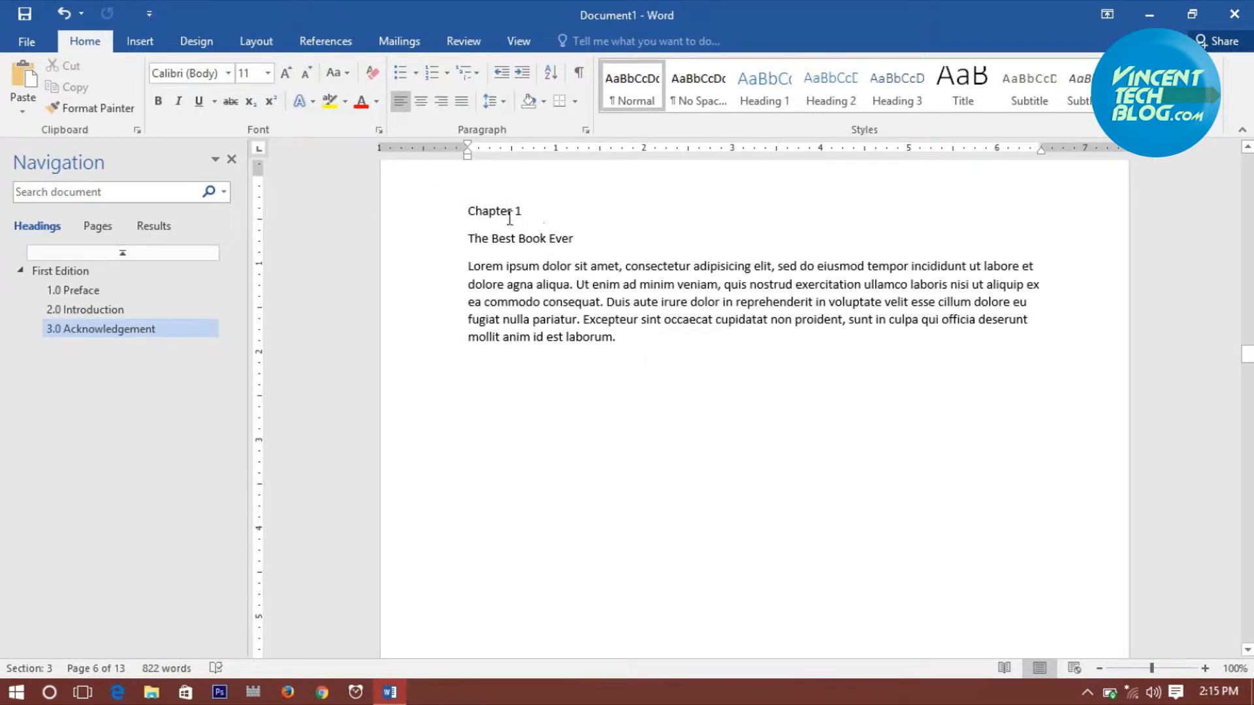
pyautogui.click(140, 41)
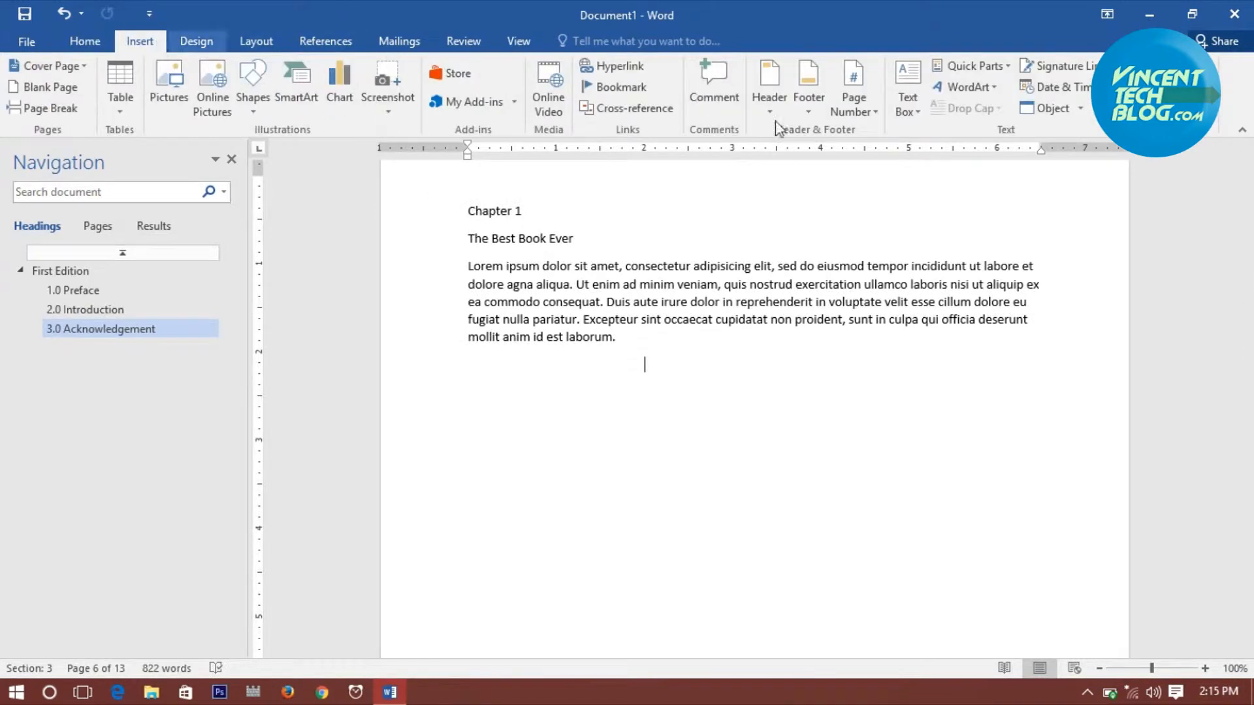
pyautogui.click(851, 112)
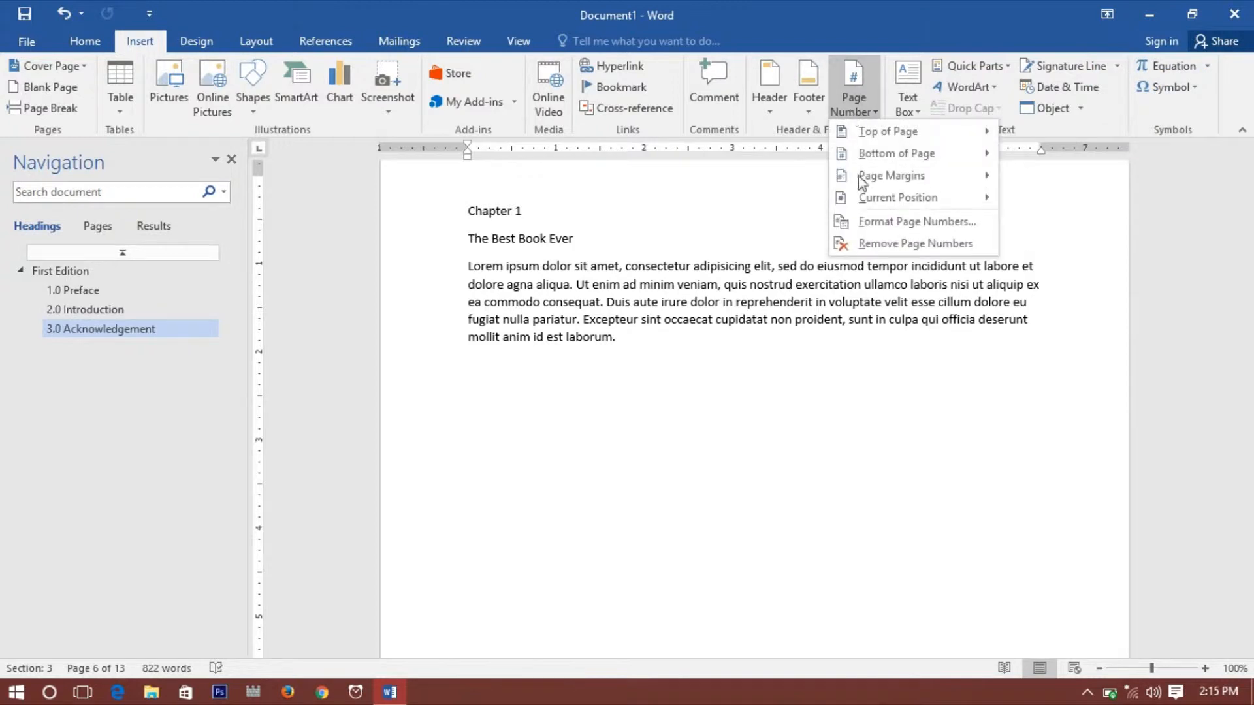
pyautogui.click(880, 224)
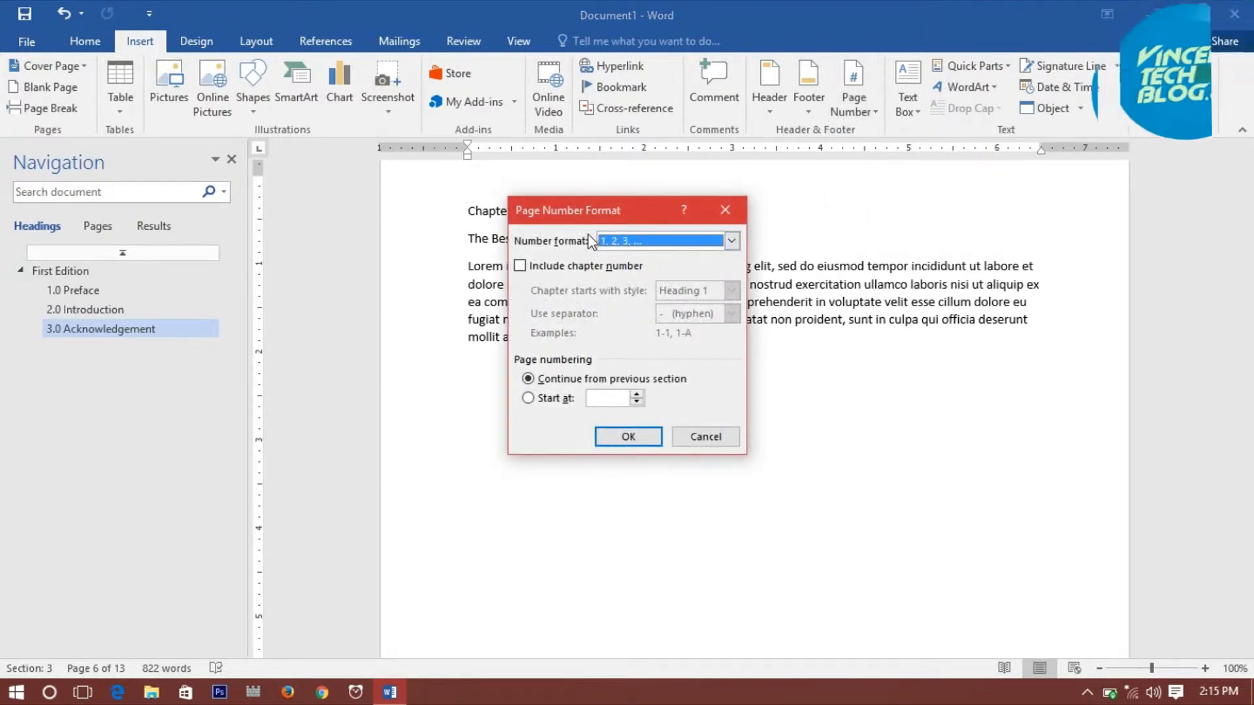
pyautogui.click(566, 400)
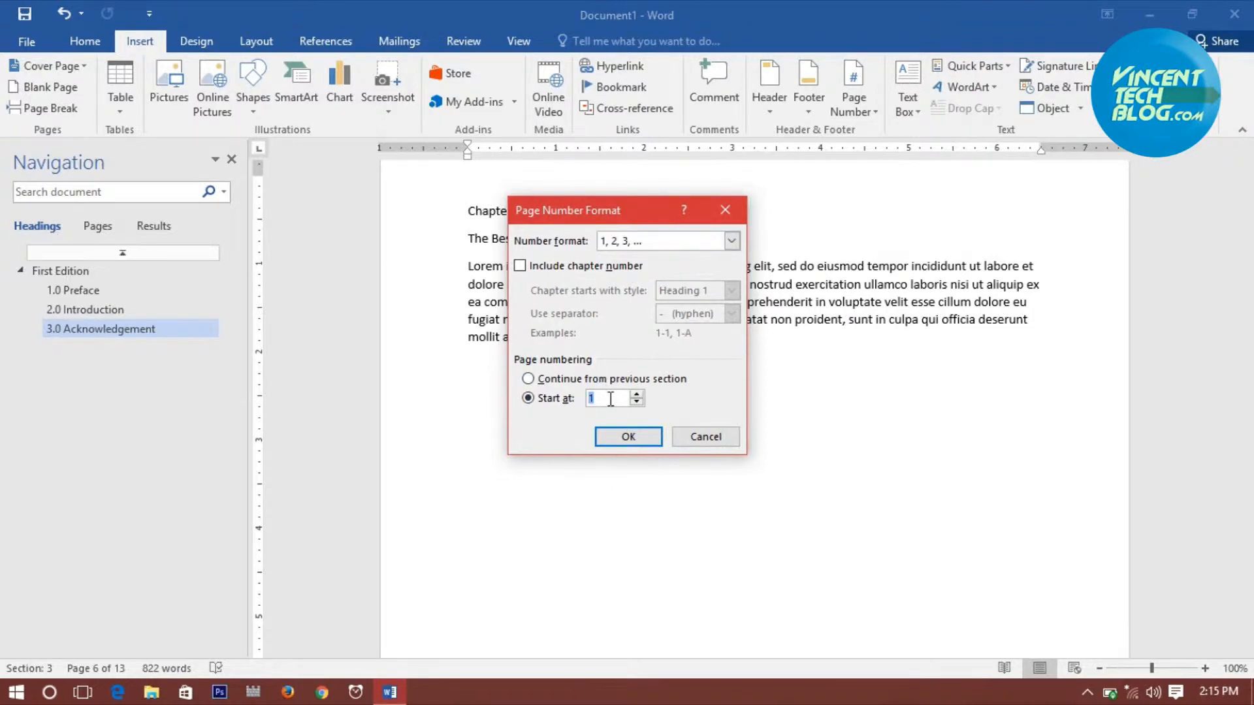
pyautogui.click(628, 438)
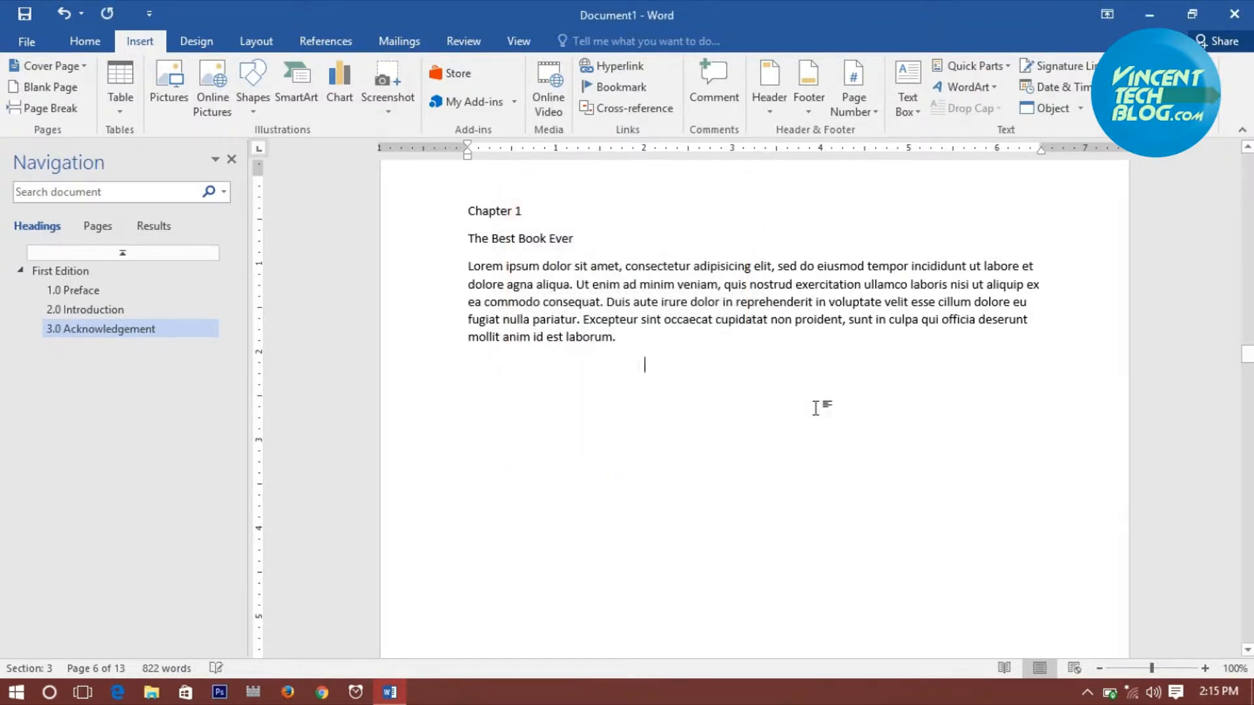
pyautogui.scroll(-10, 815, 408)
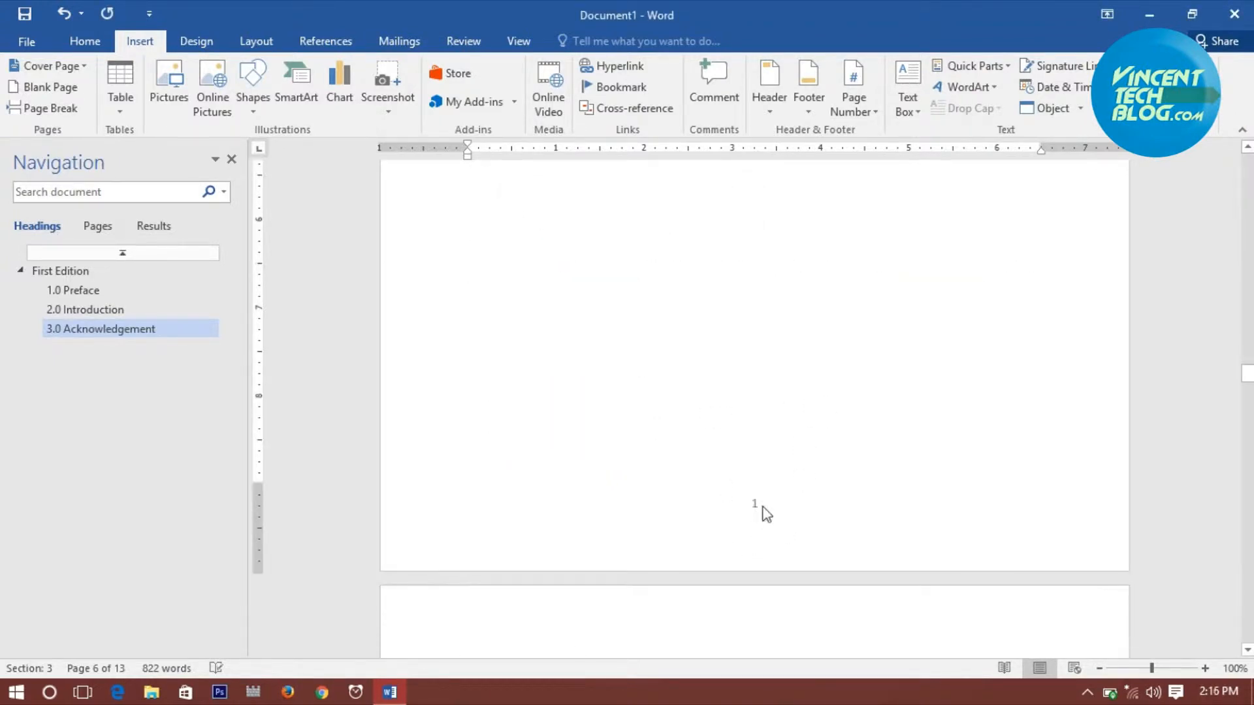
pyautogui.scroll(-6, 751, 512)
# - Clear the blank line below the Table of Content title and leave the cursor there
pyautogui.moveTo(1248, 394); pyautogui.dragTo(1248, 242)
pyautogui.scroll(-12, 612, 369)
pyautogui.scroll(-5, 612, 455)
pyautogui.click(559, 412)
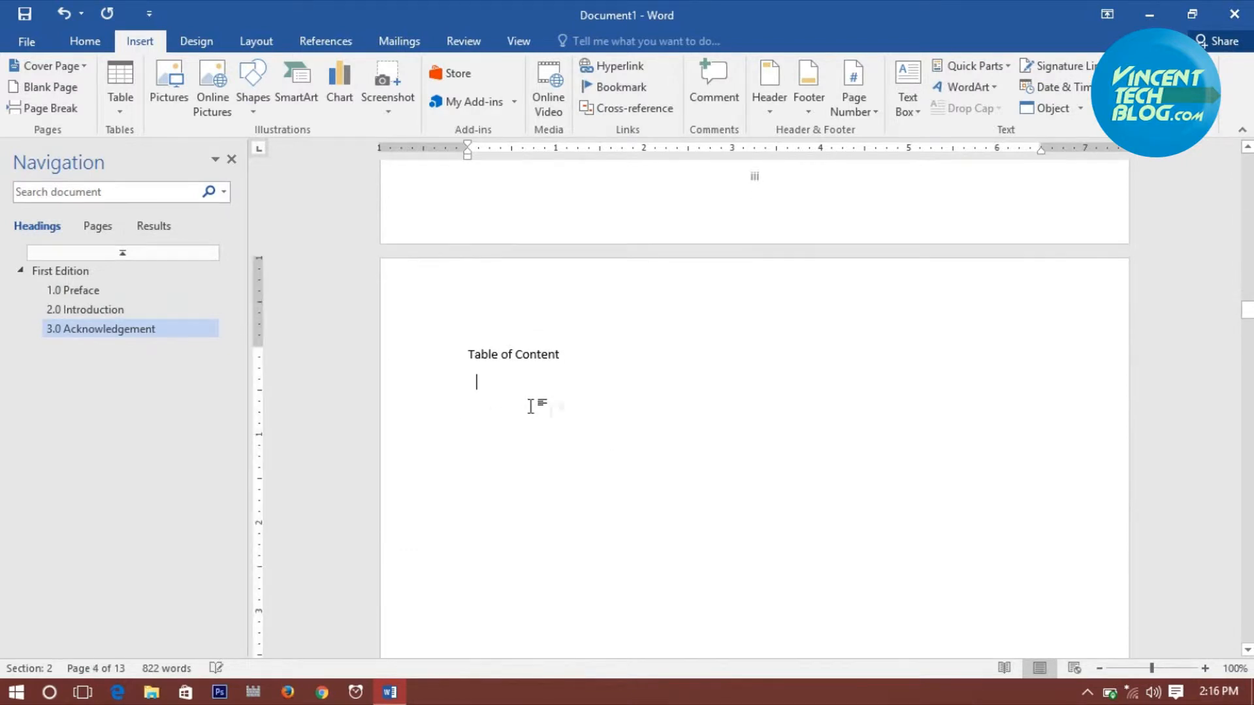
pyautogui.click(471, 392)
pyautogui.click(498, 399)
pyautogui.moveTo(475, 383); pyautogui.dragTo(481, 394)
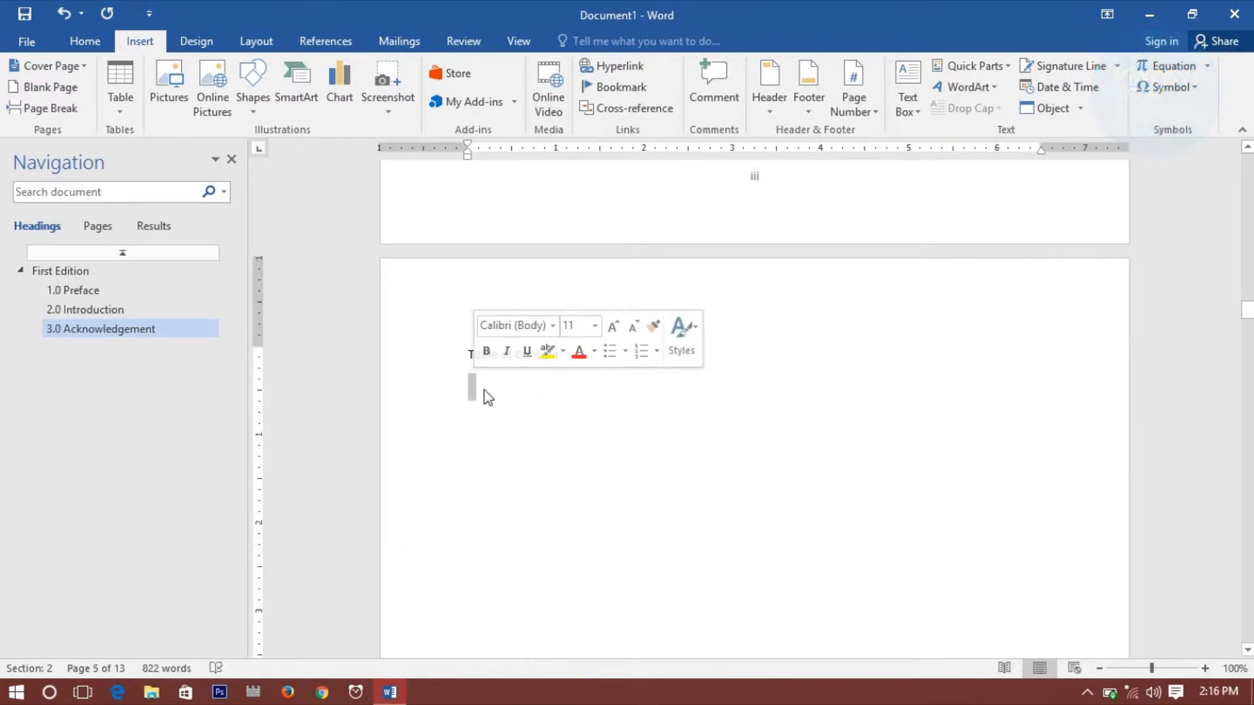
pyautogui.press('BackSpace')
# - Insert a custom table of contents in the Formal format with three levels below the Table of Content title
pyautogui.click(306, 43)
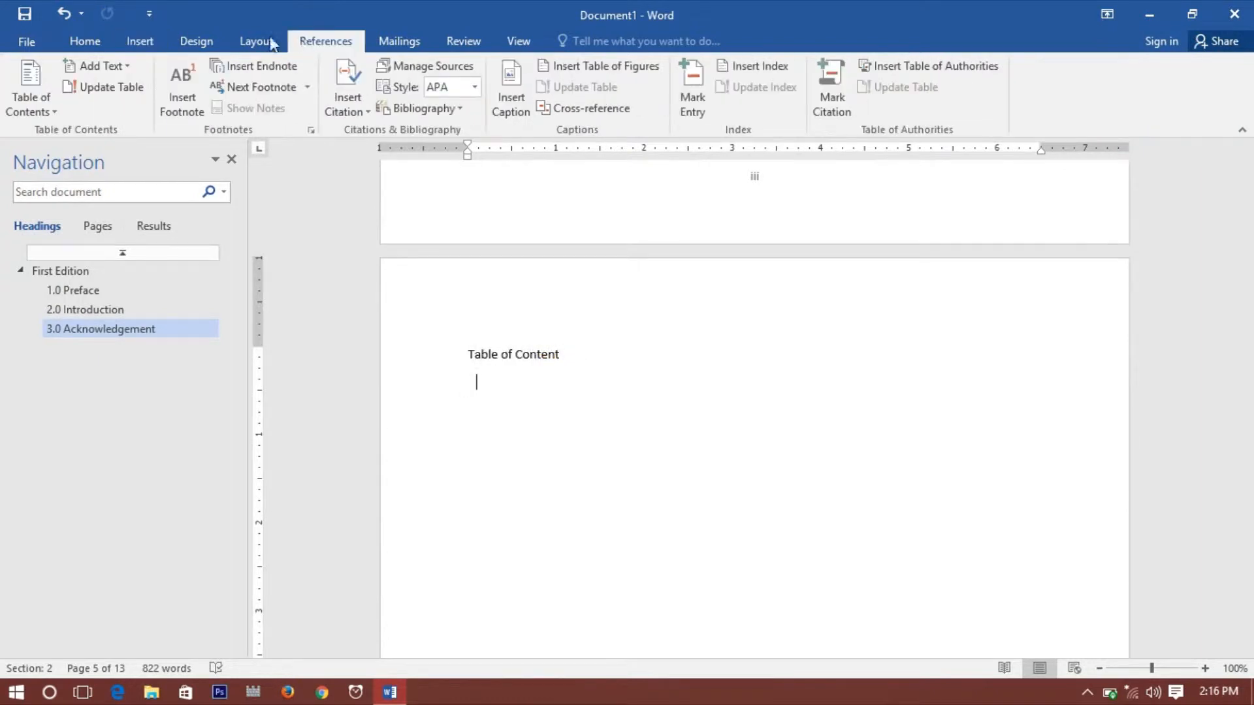
pyautogui.click(38, 92)
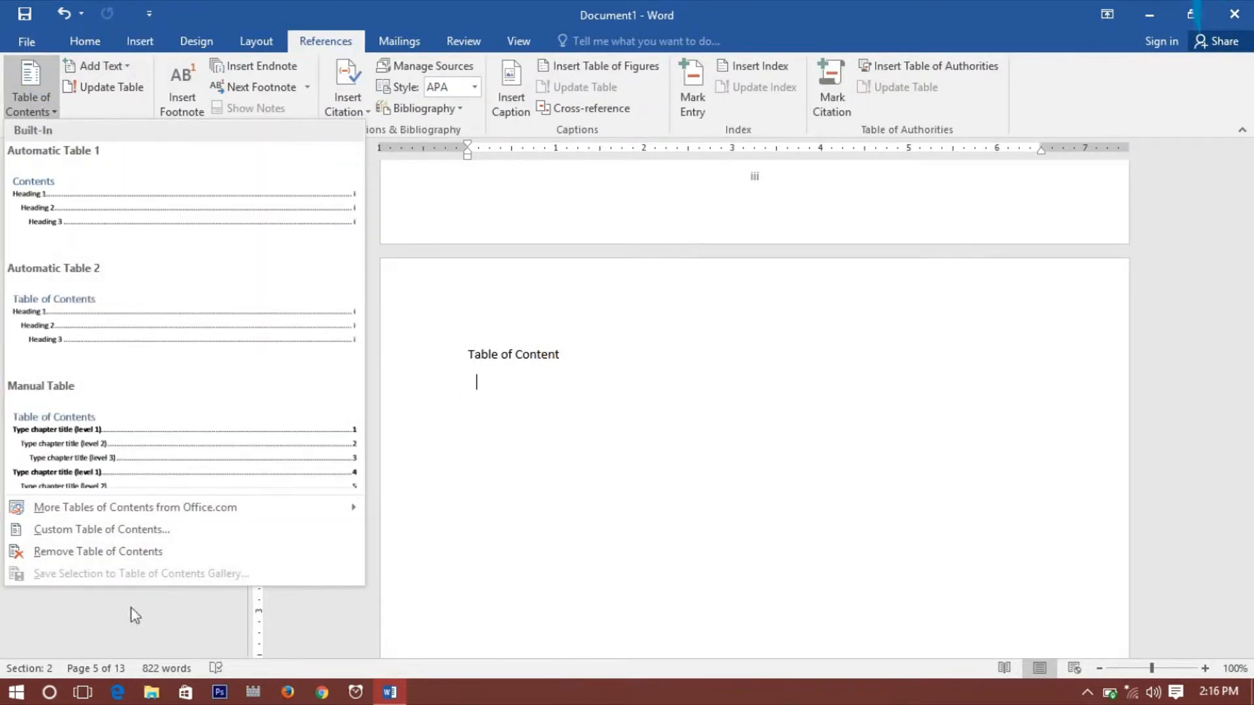
pyautogui.click(104, 529)
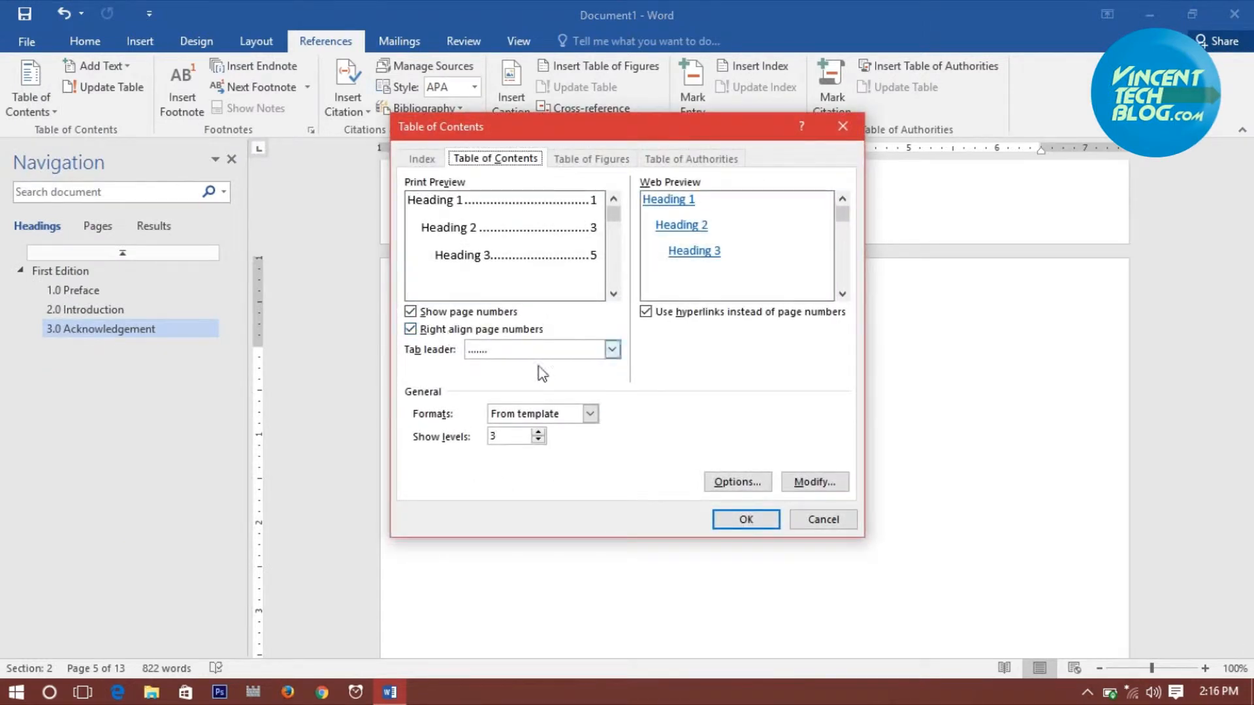
pyautogui.click(539, 350)
pyautogui.click(539, 394)
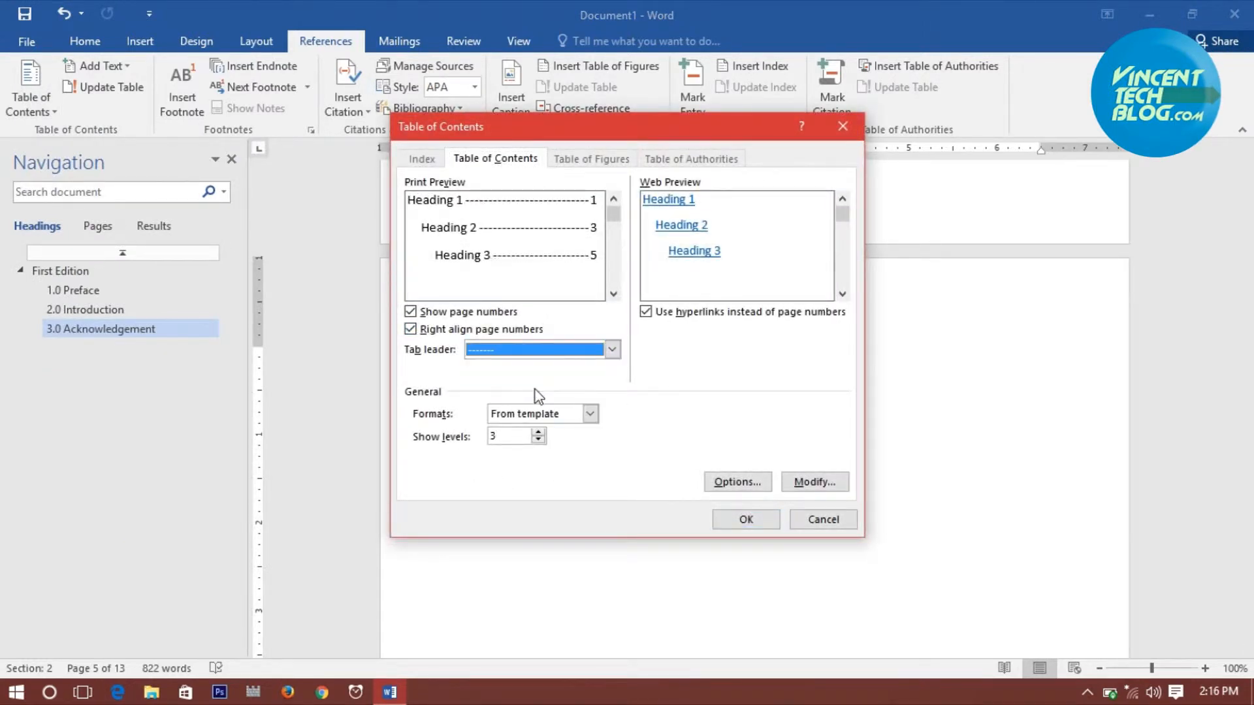
pyautogui.click(486, 317)
pyautogui.click(487, 317)
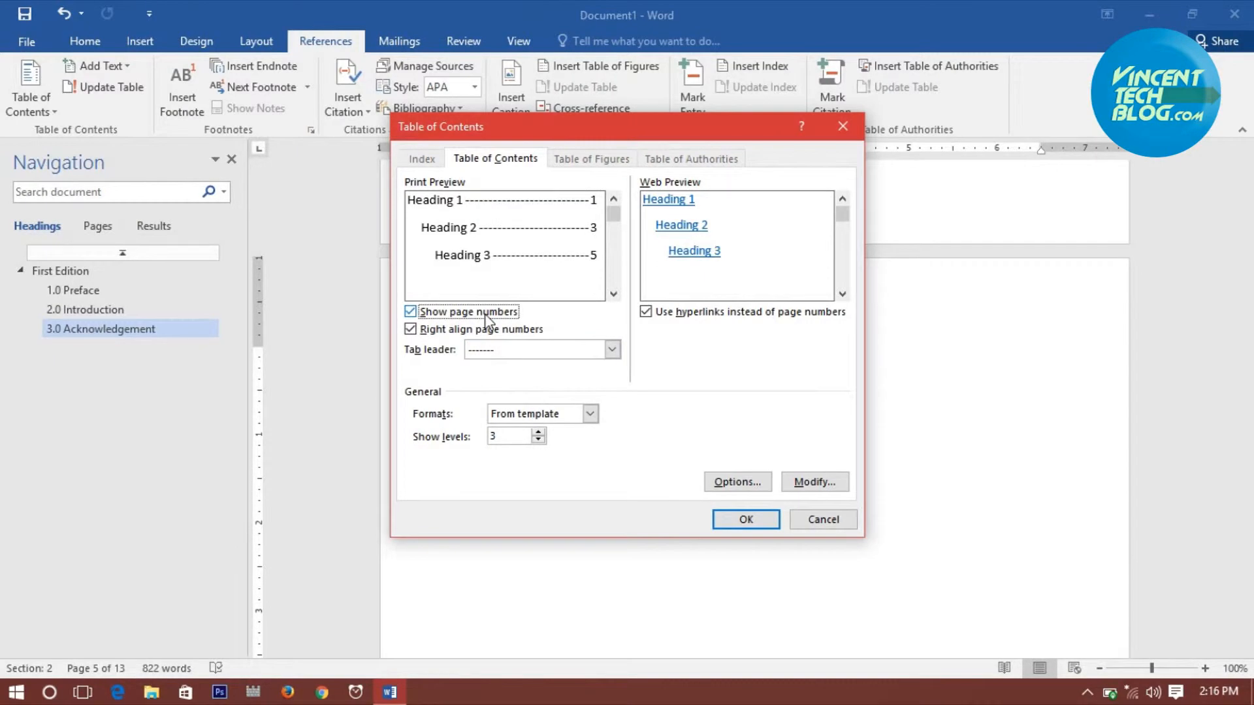
pyautogui.click(552, 418)
pyautogui.click(551, 485)
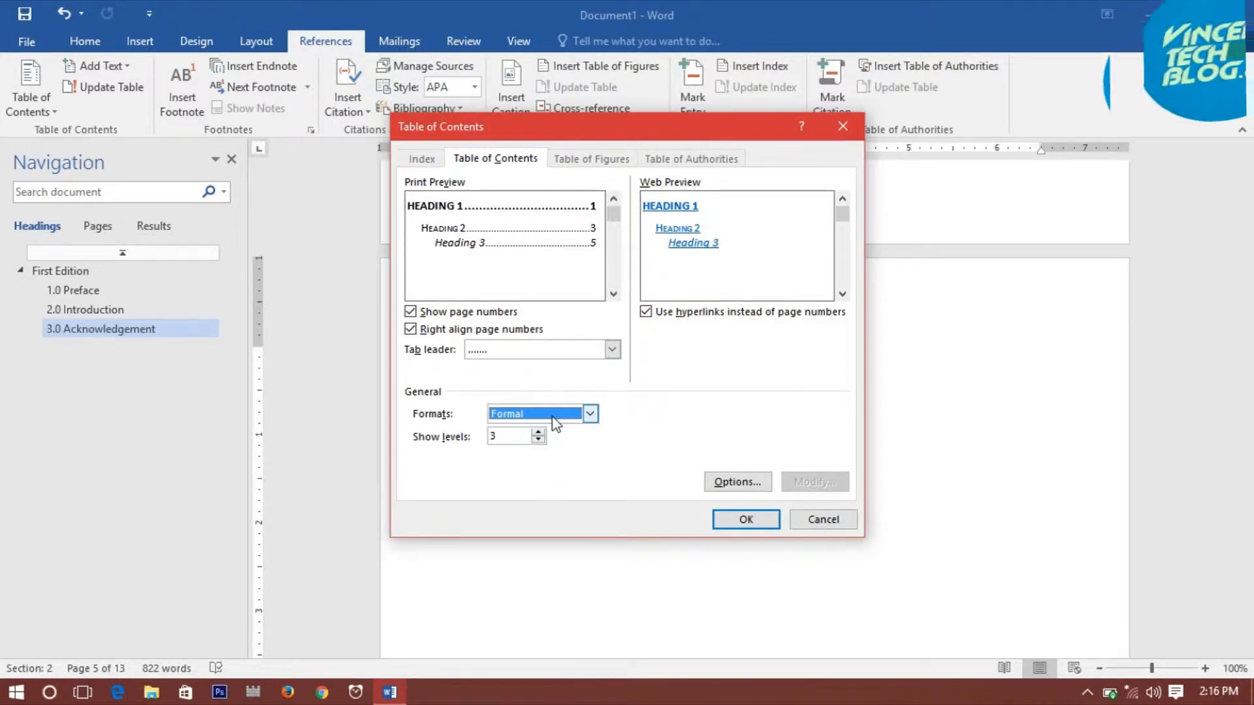
pyautogui.click(539, 440)
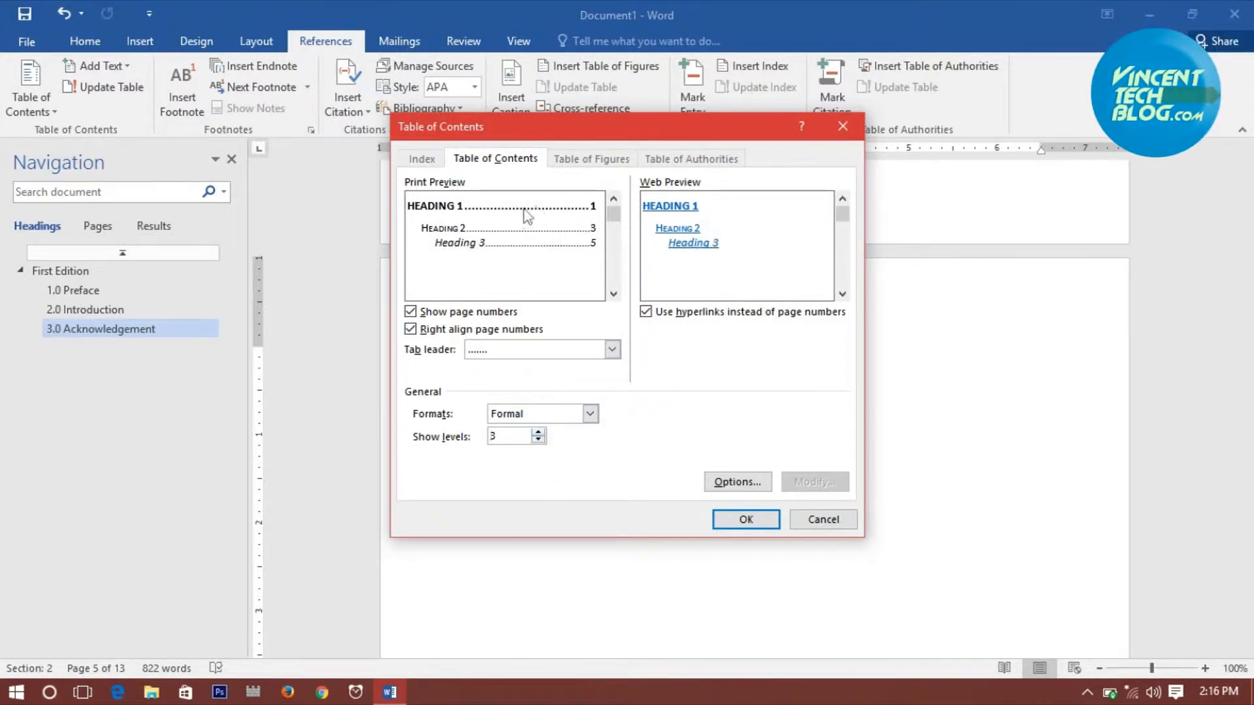
pyautogui.click(745, 521)
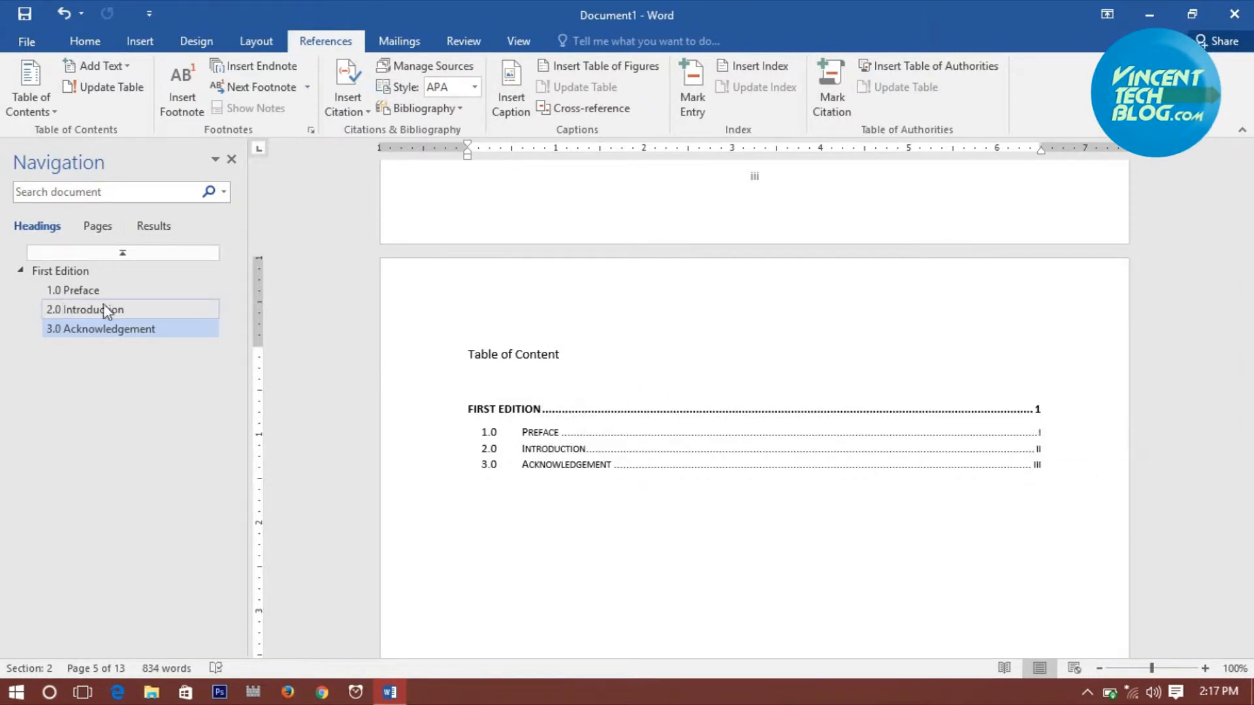
pyautogui.click(526, 434)
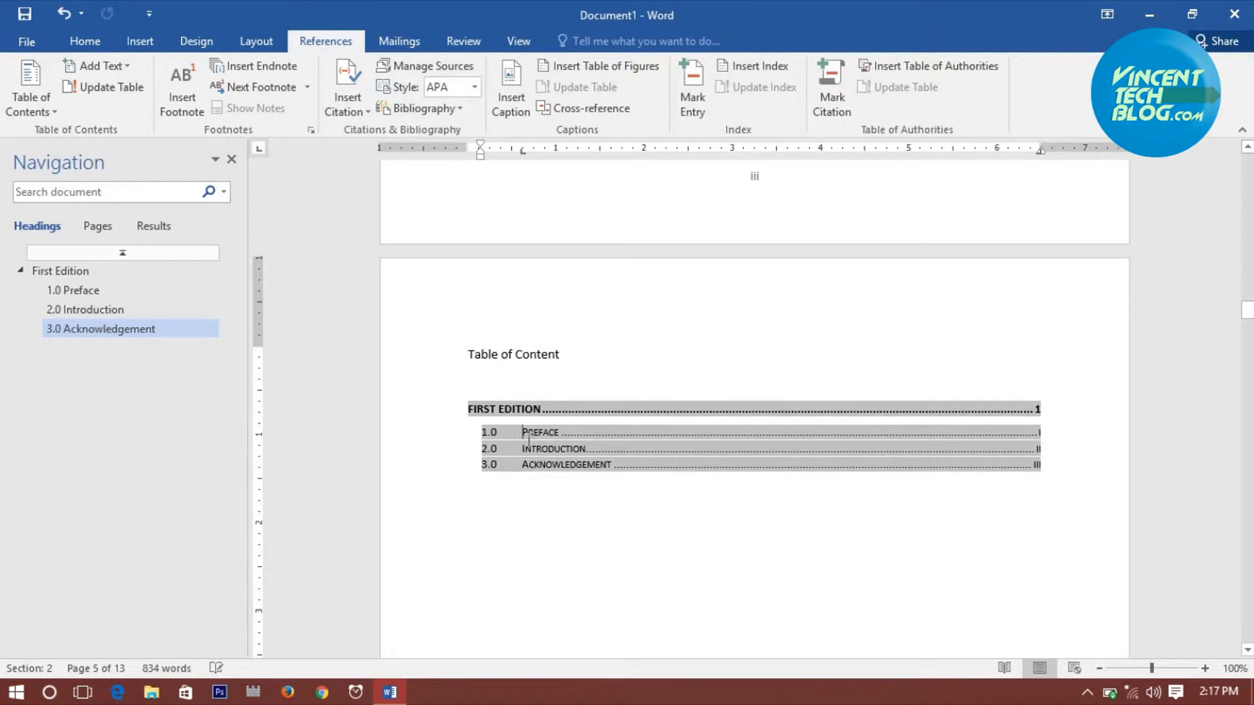
pyautogui.click(554, 510)
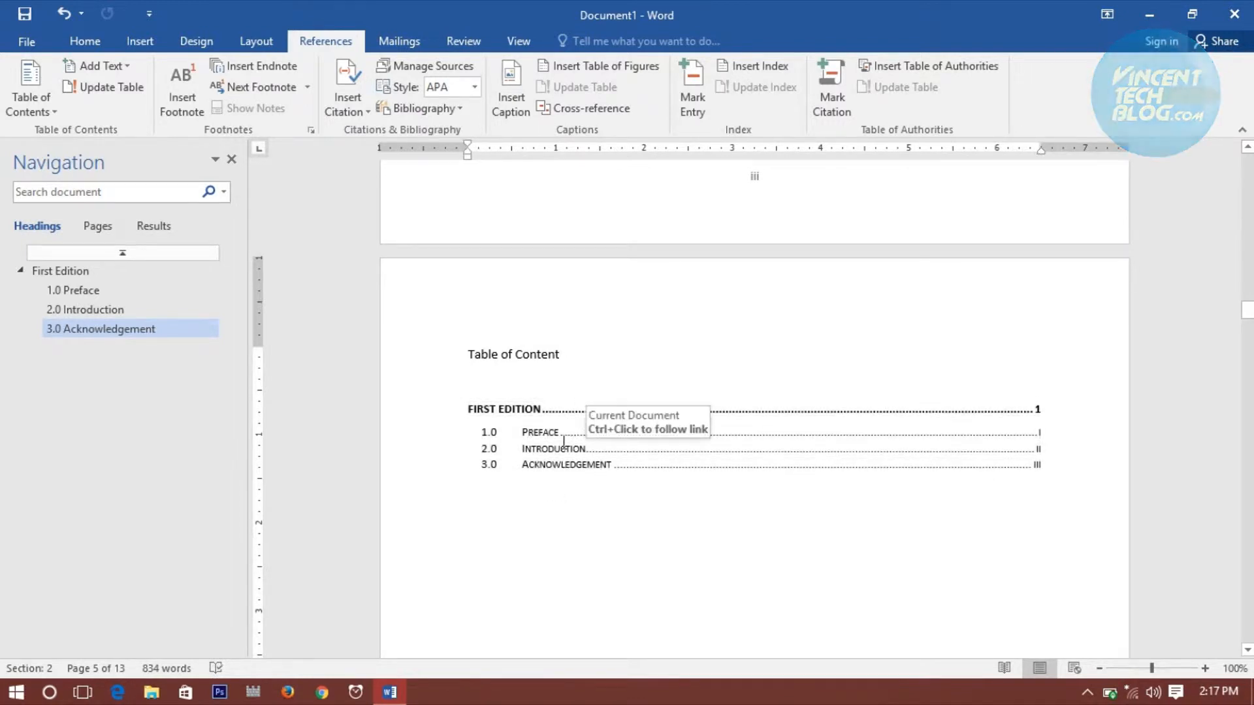
# - Apply the Heading 1 style to the Chapter 1 title and check the heading outline
pyautogui.scroll(-10, 572, 494)
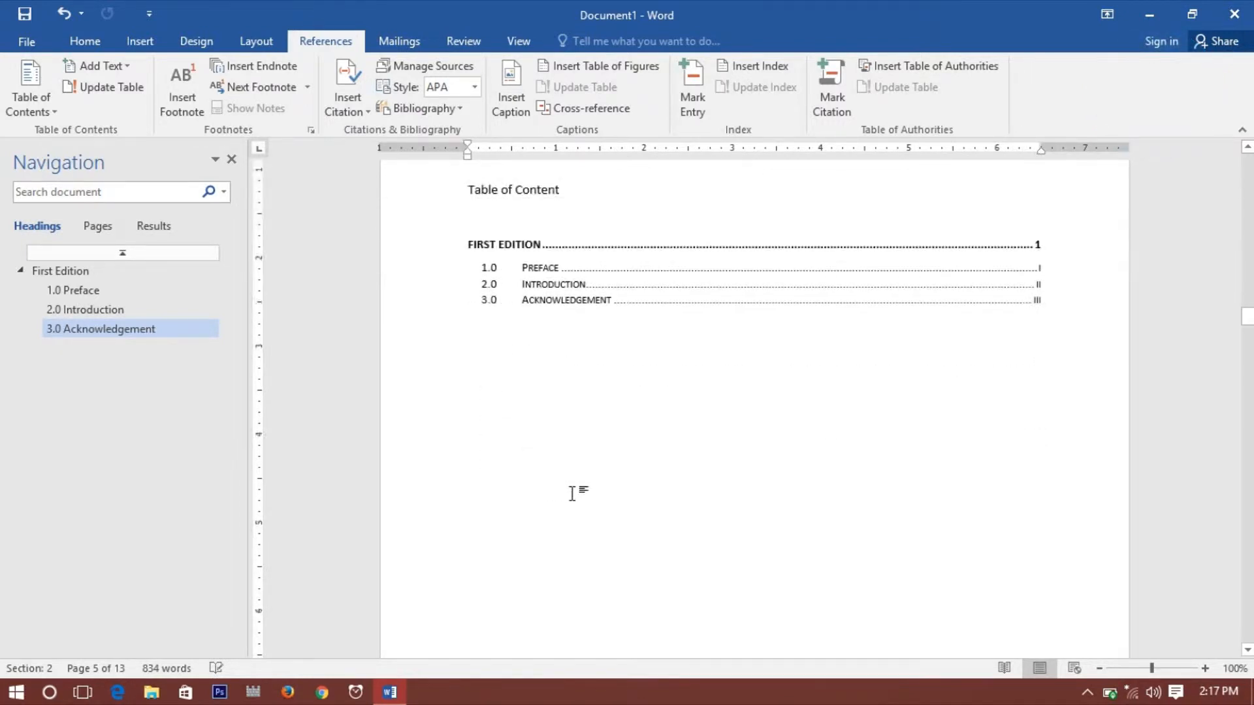
pyautogui.click(428, 400)
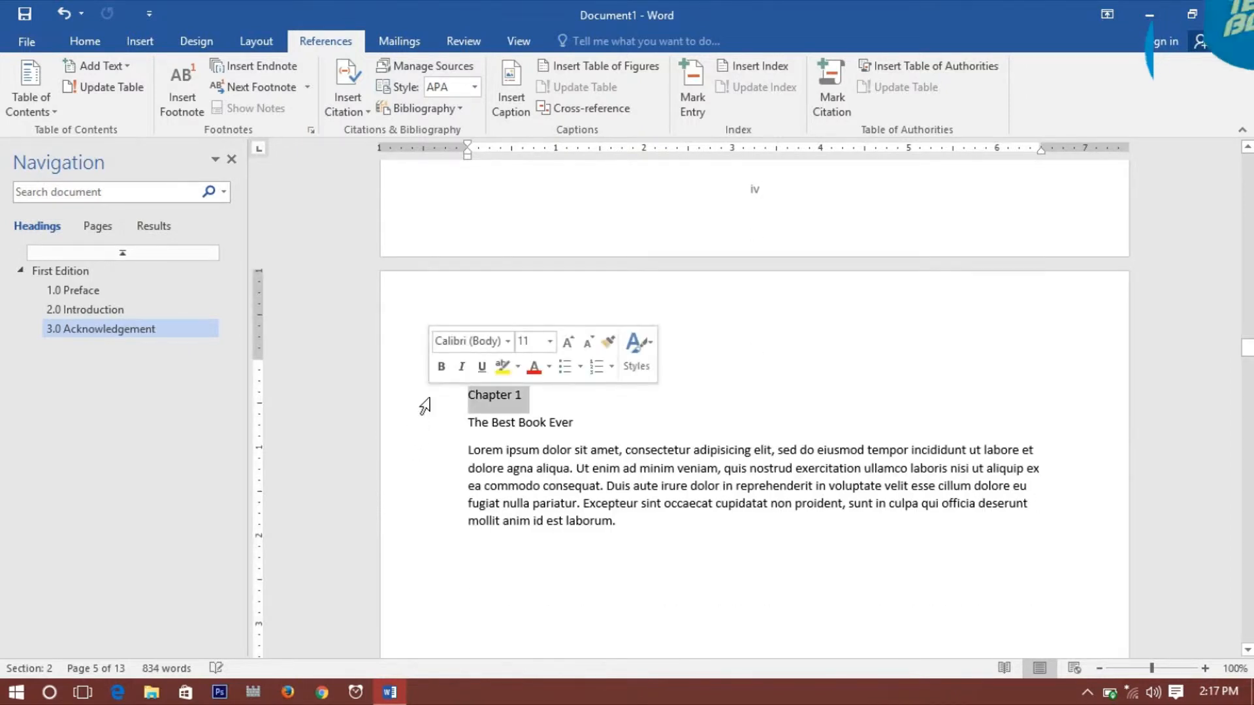
pyautogui.click(66, 40)
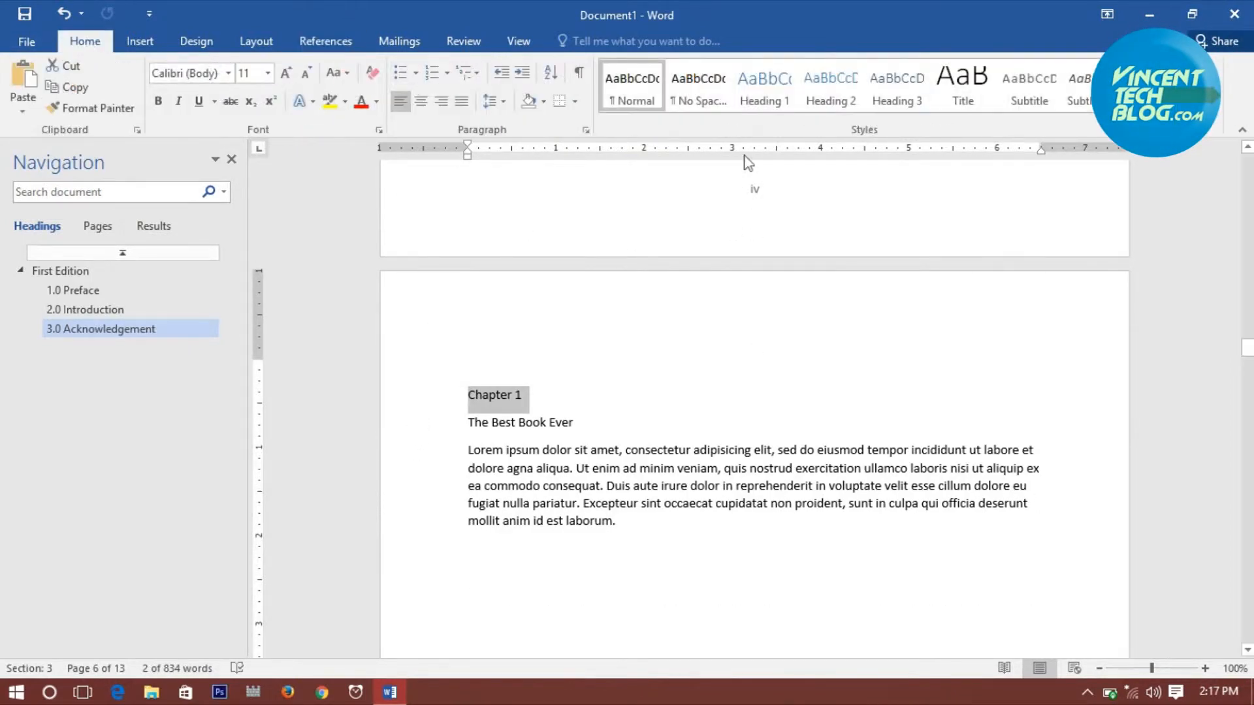
pyautogui.click(759, 104)
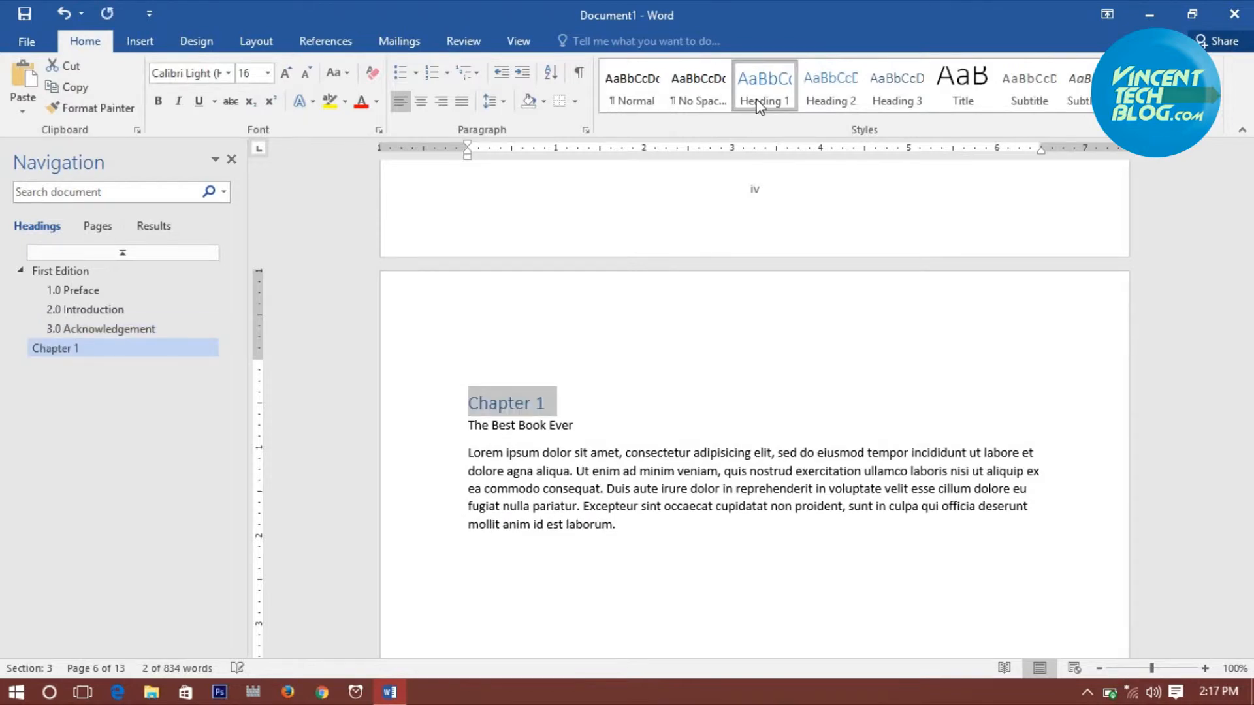
pyautogui.click(21, 272)
pyautogui.click(21, 271)
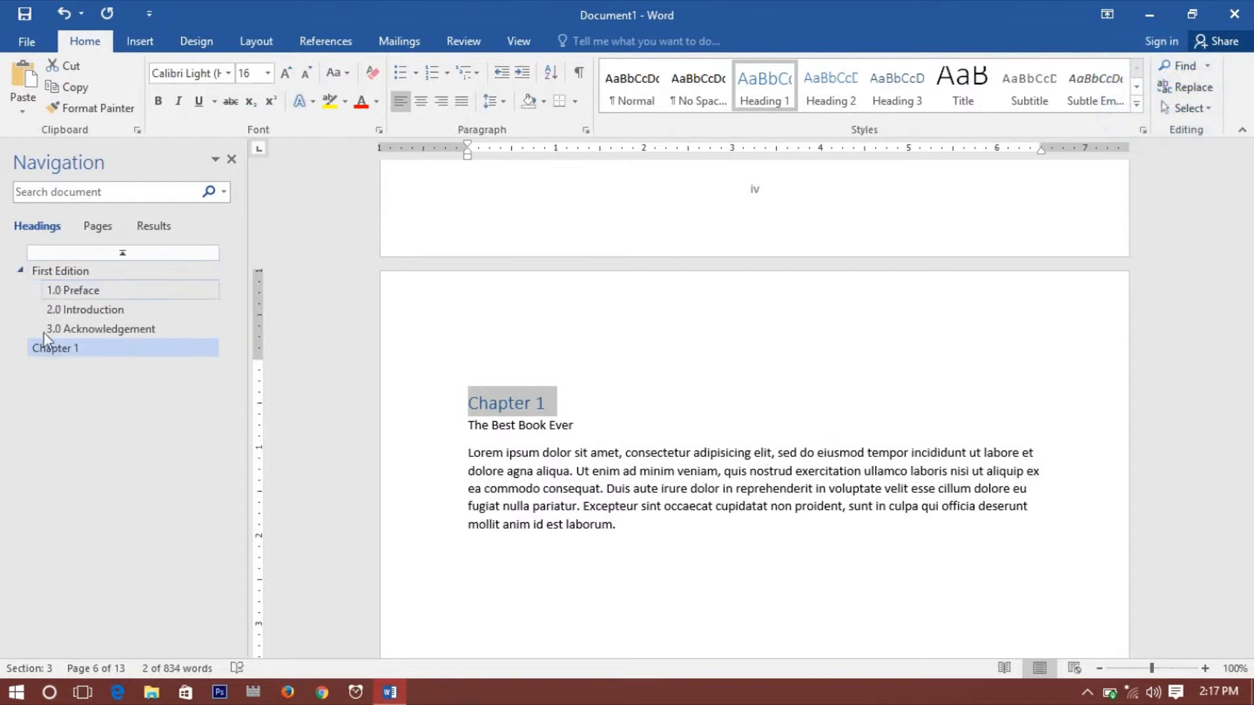
# - Apply the Heading 2 style to the Chapter 1 subheadings The Best Book Ever and The Best Book Ever 2
pyautogui.click(433, 426)
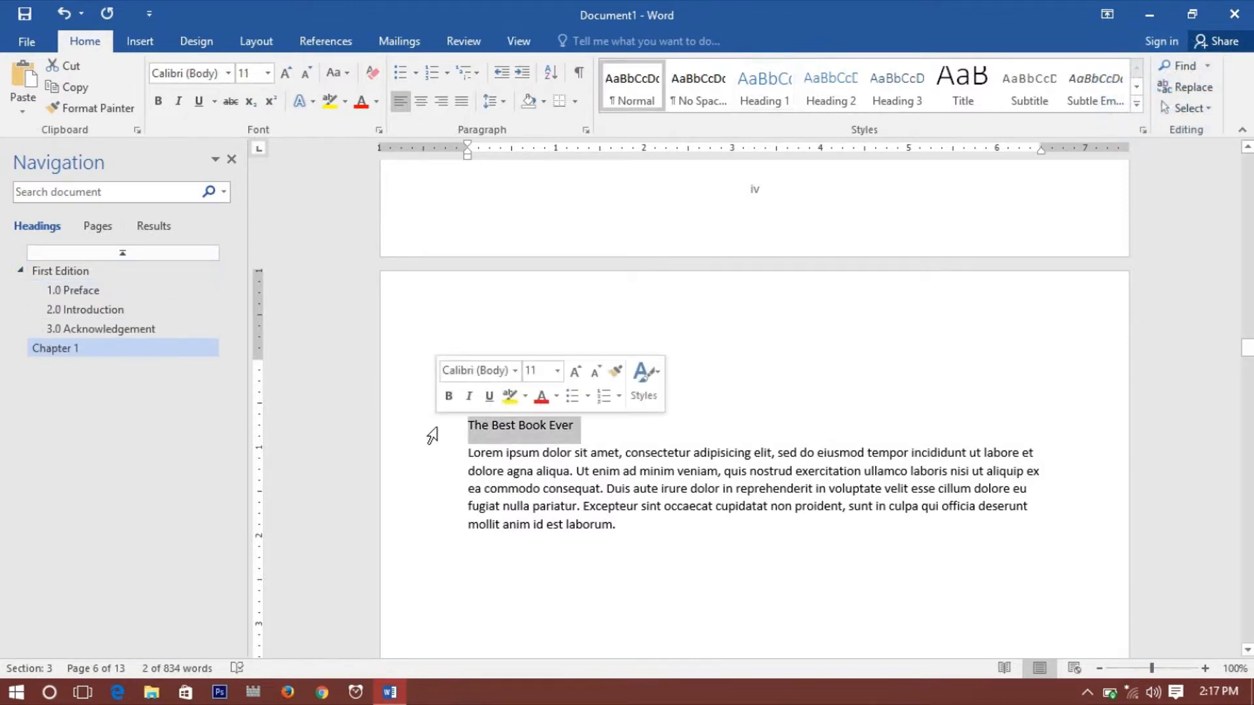
pyautogui.click(822, 87)
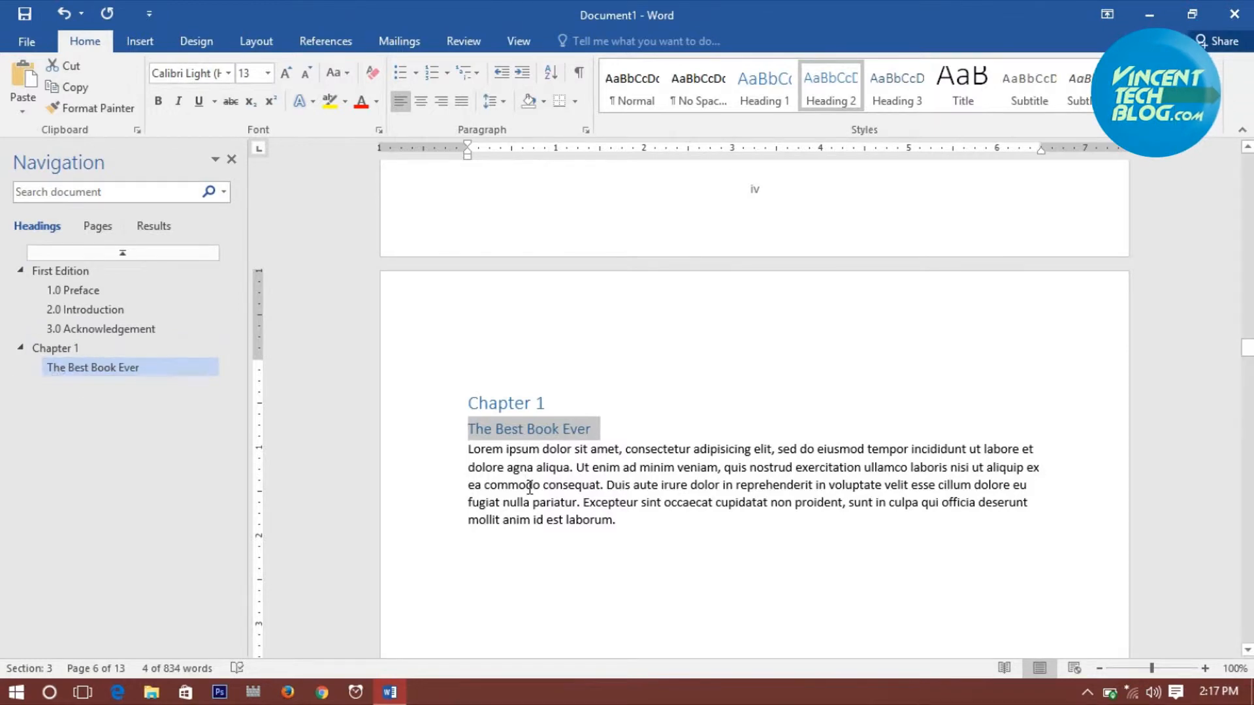
pyautogui.click(629, 539)
pyautogui.scroll(-10, 537, 532)
pyautogui.scroll(-3, 537, 533)
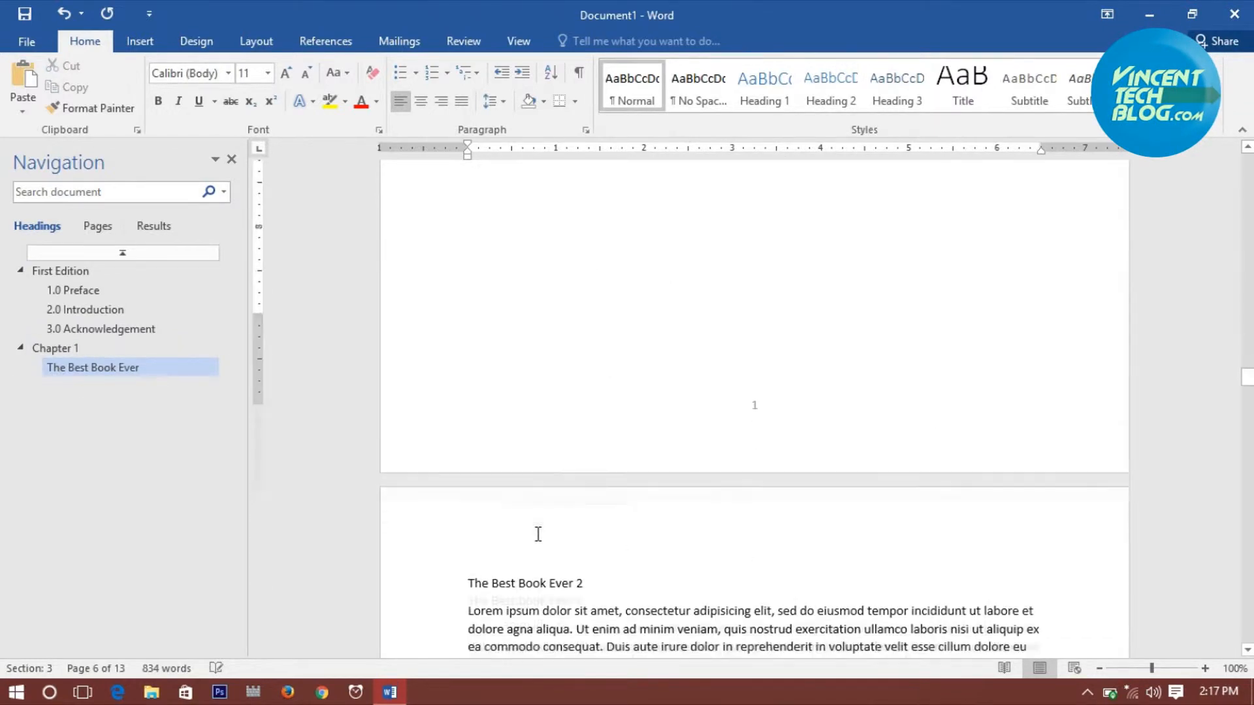
pyautogui.click(429, 518)
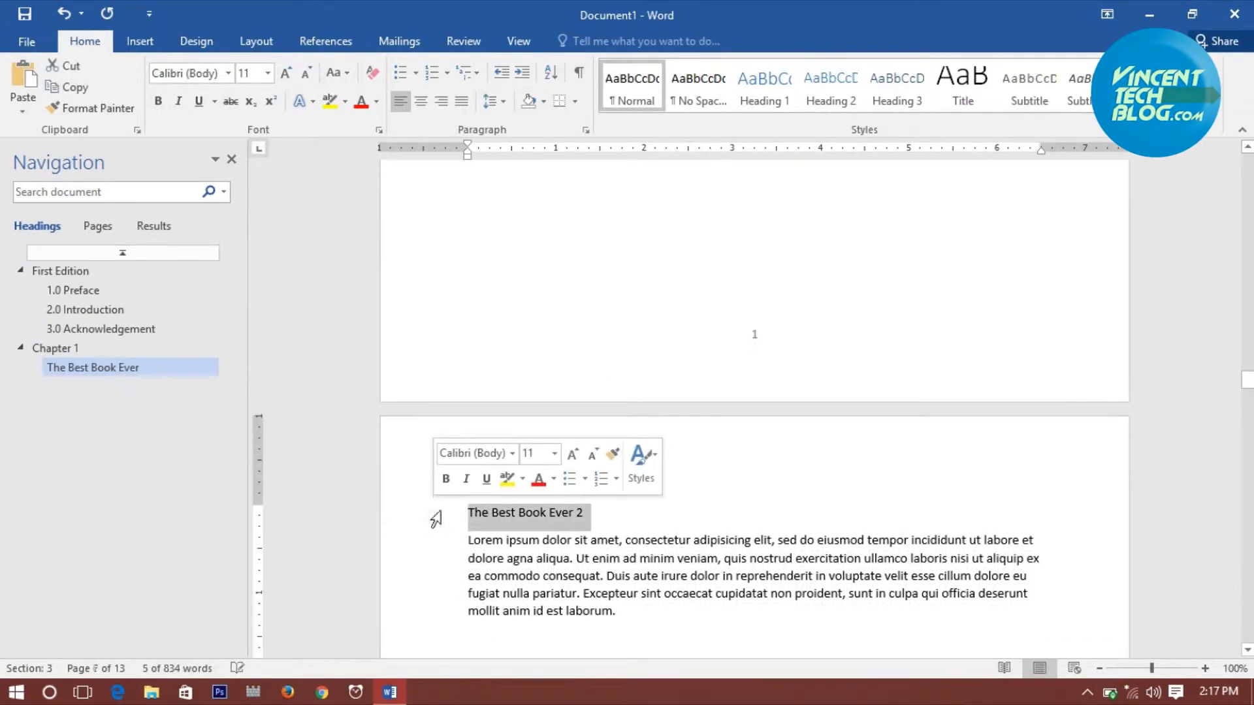
pyautogui.click(830, 88)
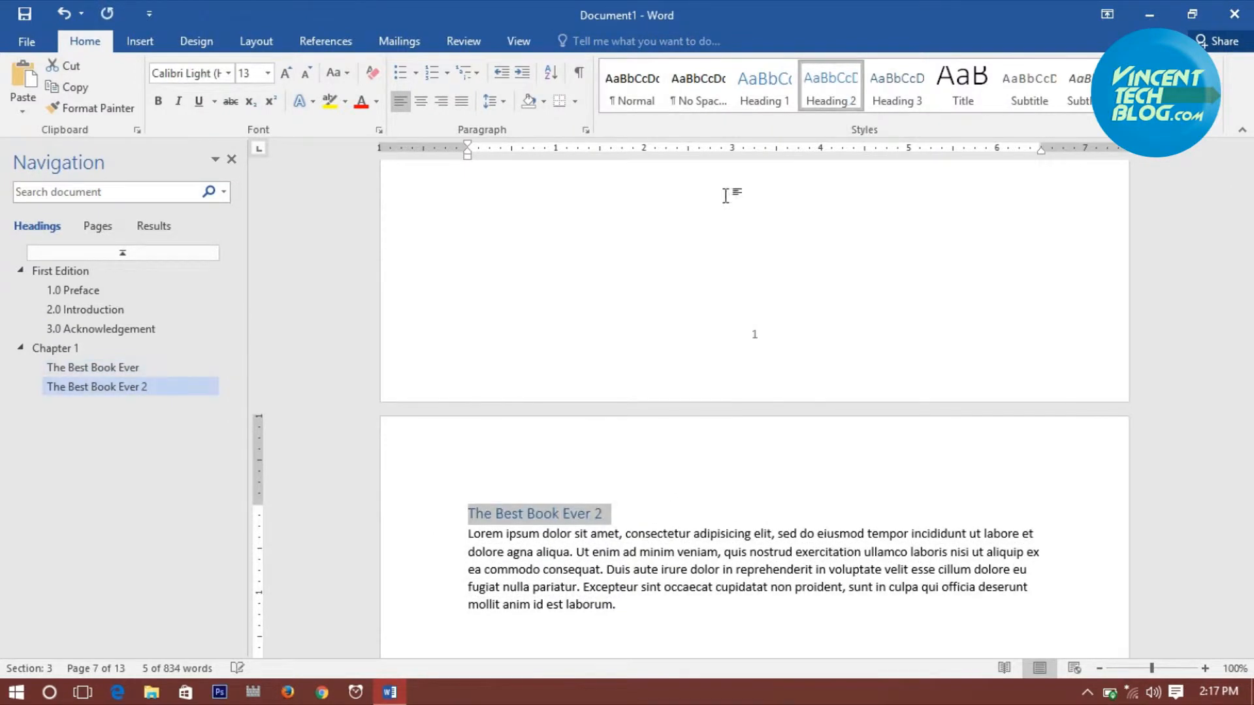
# - Apply the Heading 1 style to the Chapter 2 title
pyautogui.scroll(-15, 586, 500)
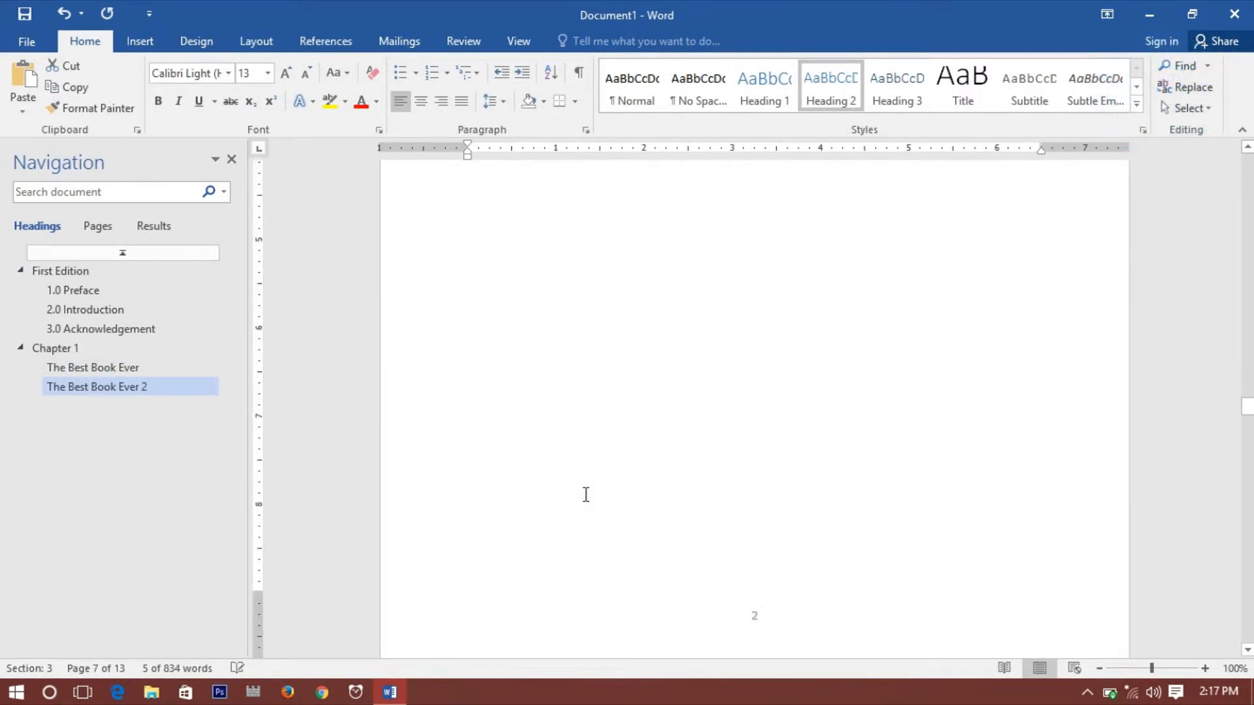
pyautogui.scroll(-1, 585, 495)
pyautogui.click(431, 450)
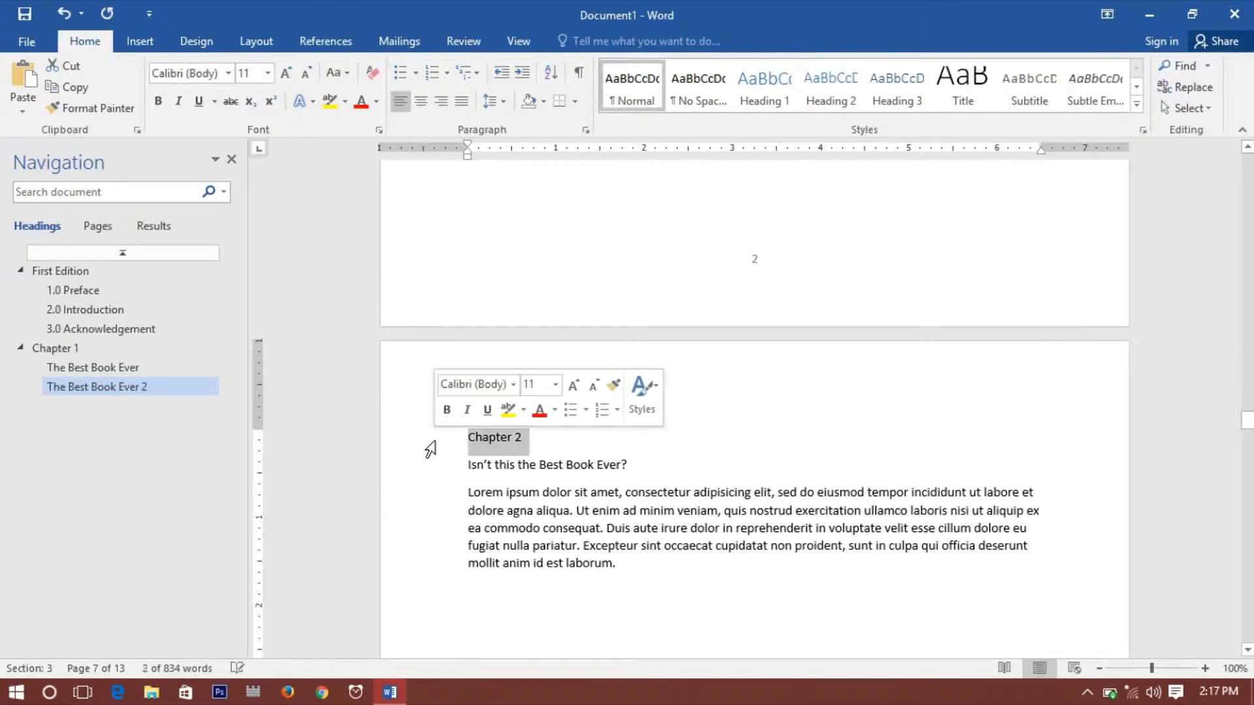
pyautogui.click(758, 96)
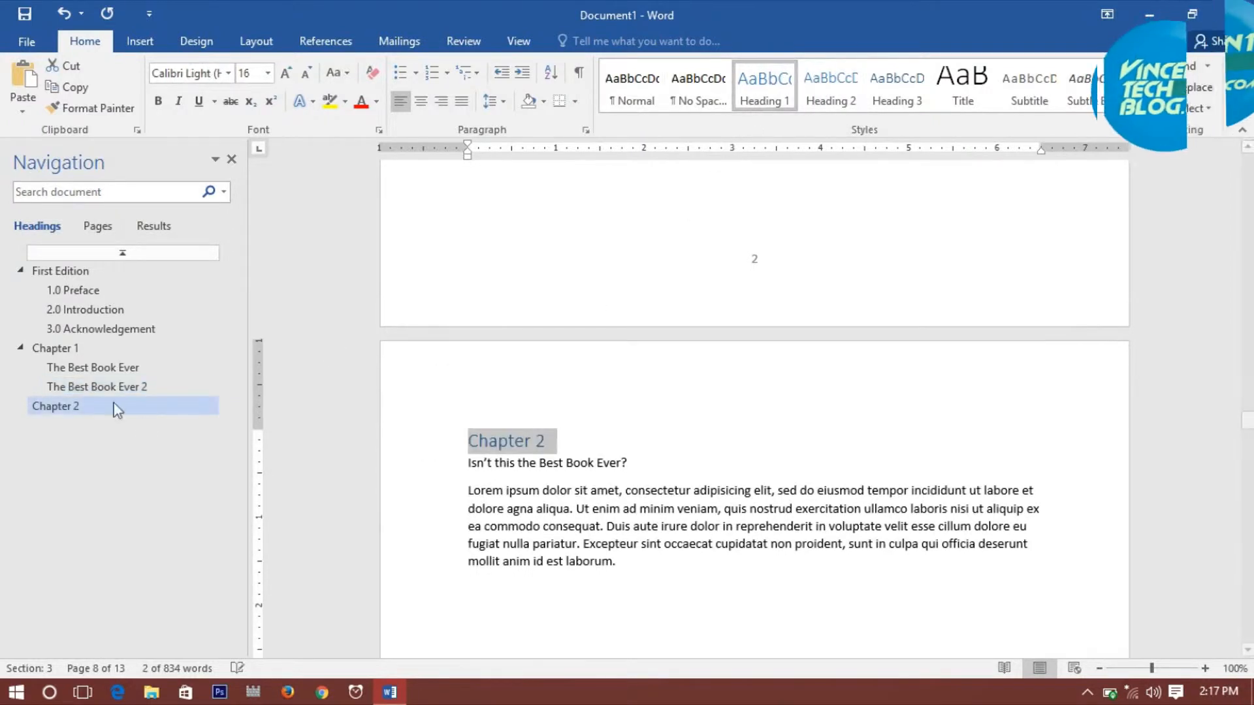
# - Apply the Heading 2 style to the Chapter 2 subheadings Isn't this the Best Book Ever? and Common! this the Best Book Ever
pyautogui.click(412, 464)
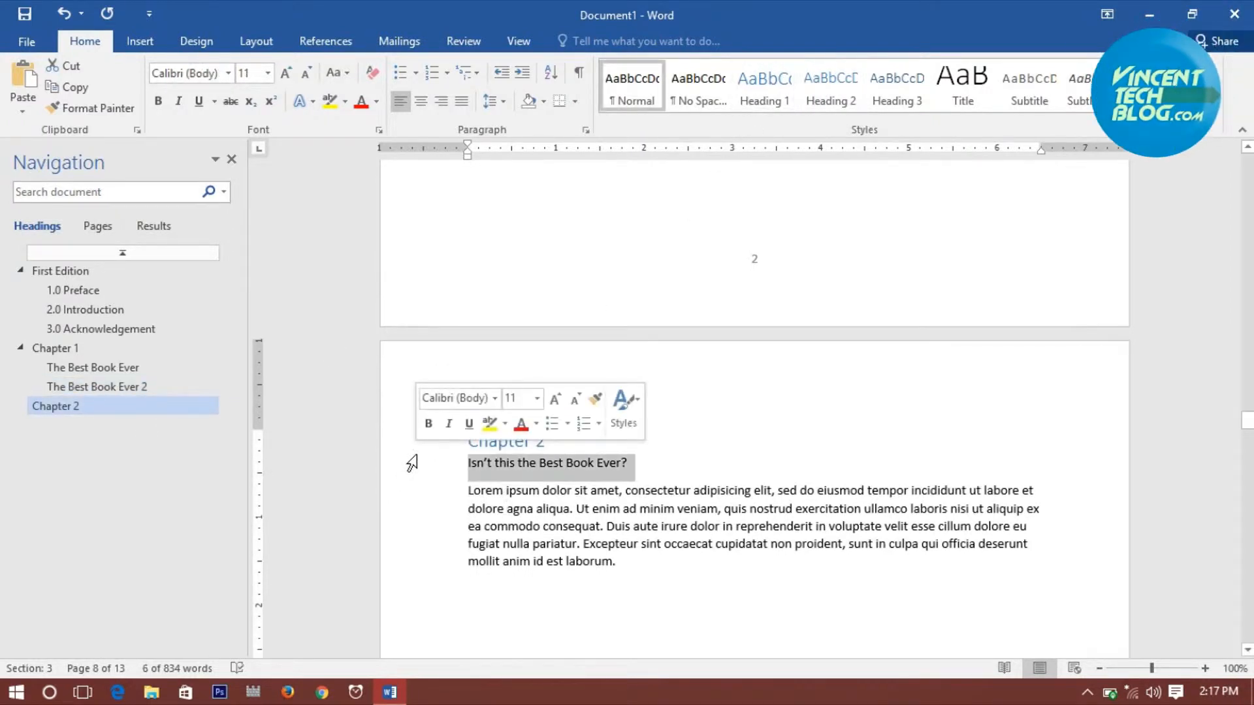
pyautogui.click(807, 102)
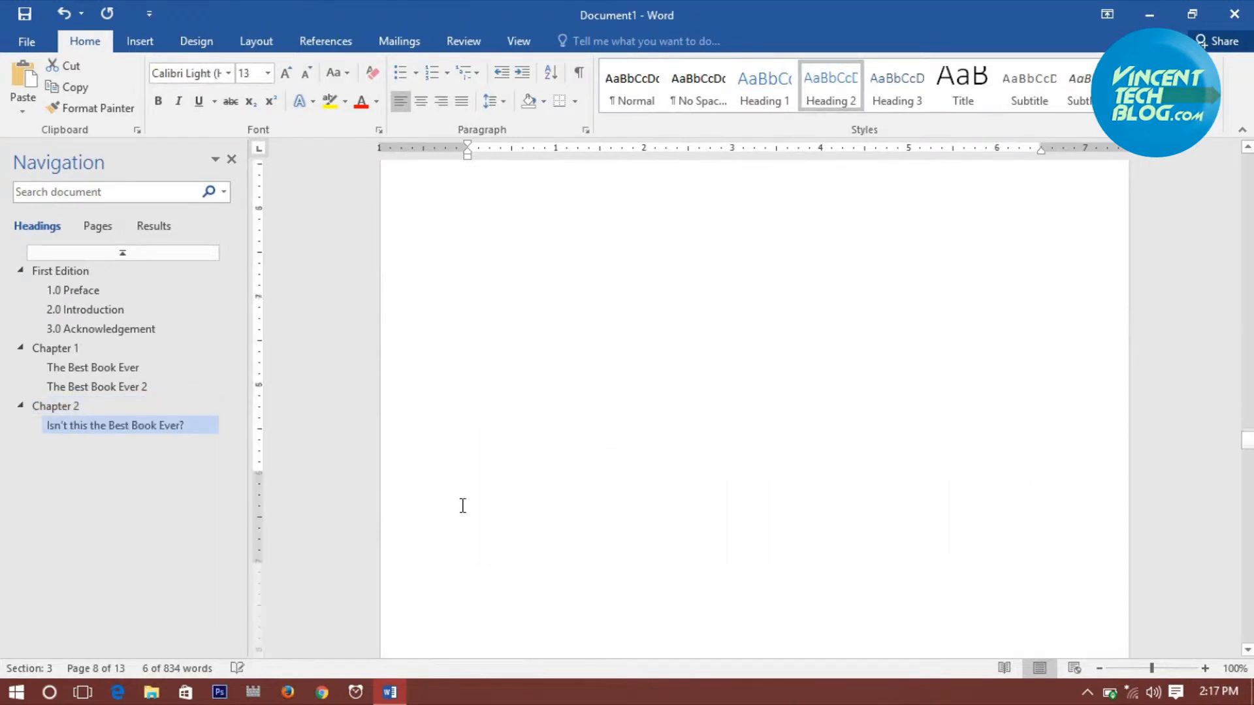
pyautogui.scroll(-3, 462, 504)
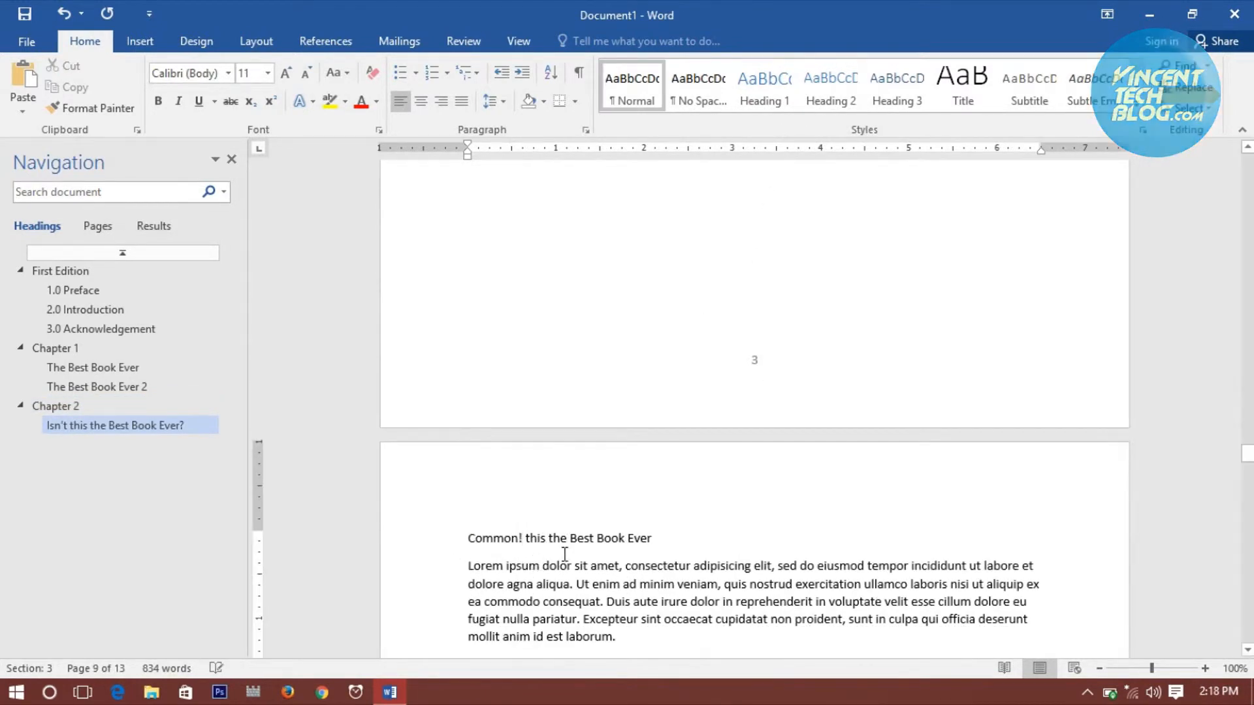
pyautogui.click(414, 552)
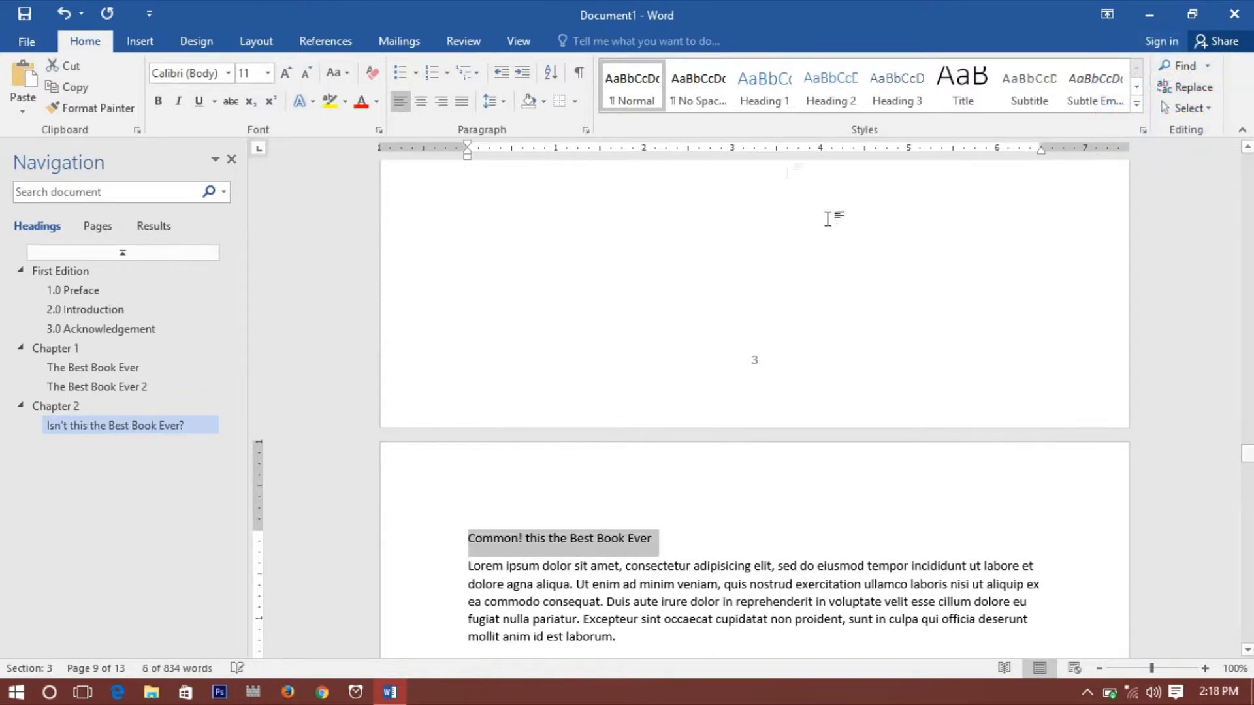
pyautogui.click(831, 85)
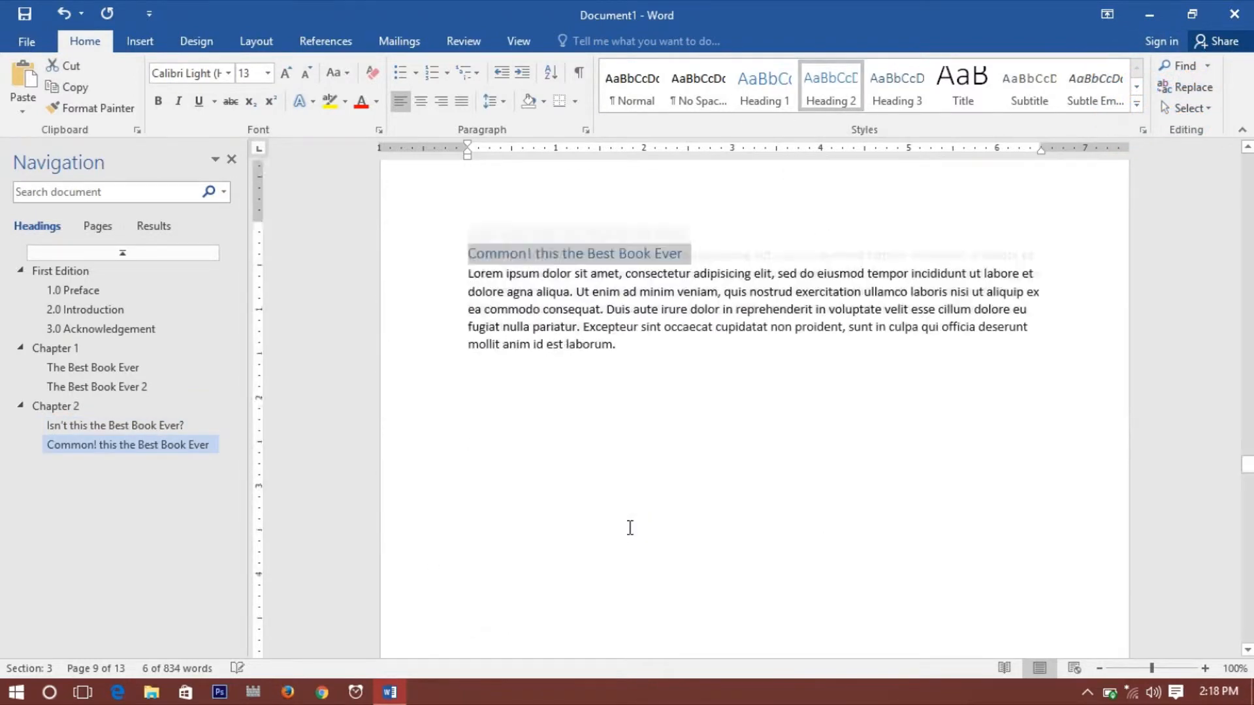
# - Apply the Heading 1 style to the Chapter 3 title
pyautogui.scroll(-3, 457, 555)
pyautogui.click(431, 595)
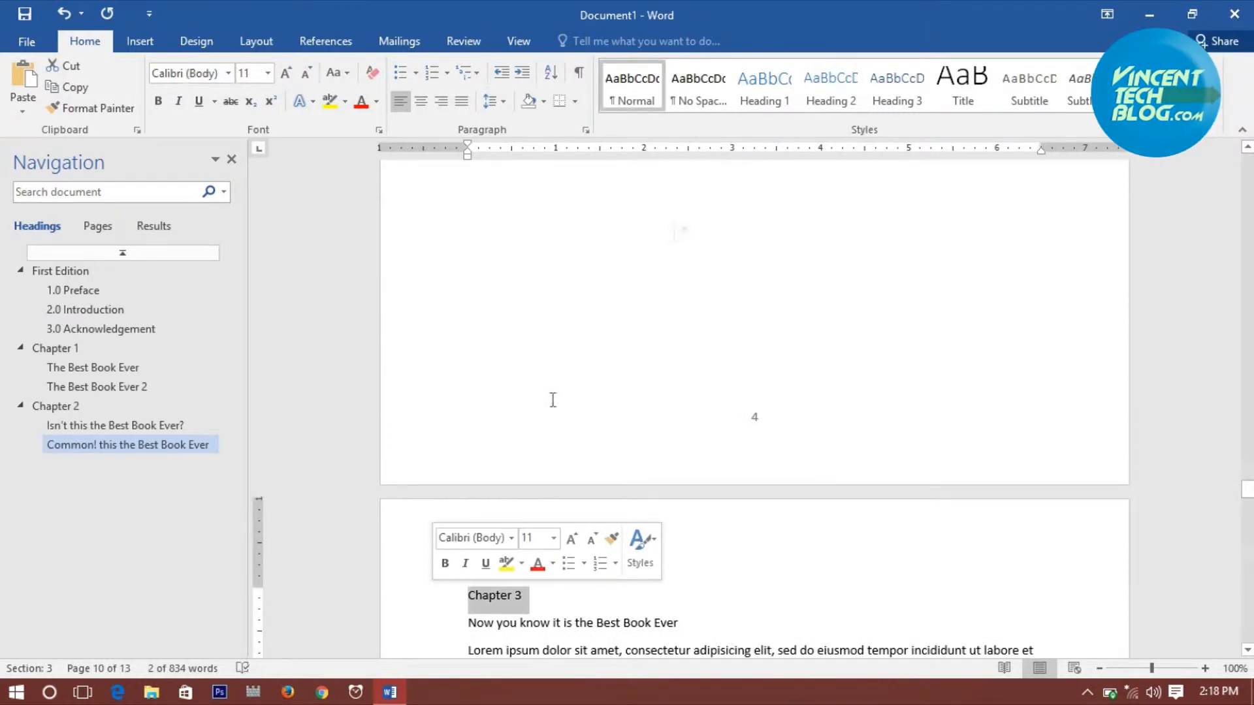
pyautogui.click(780, 102)
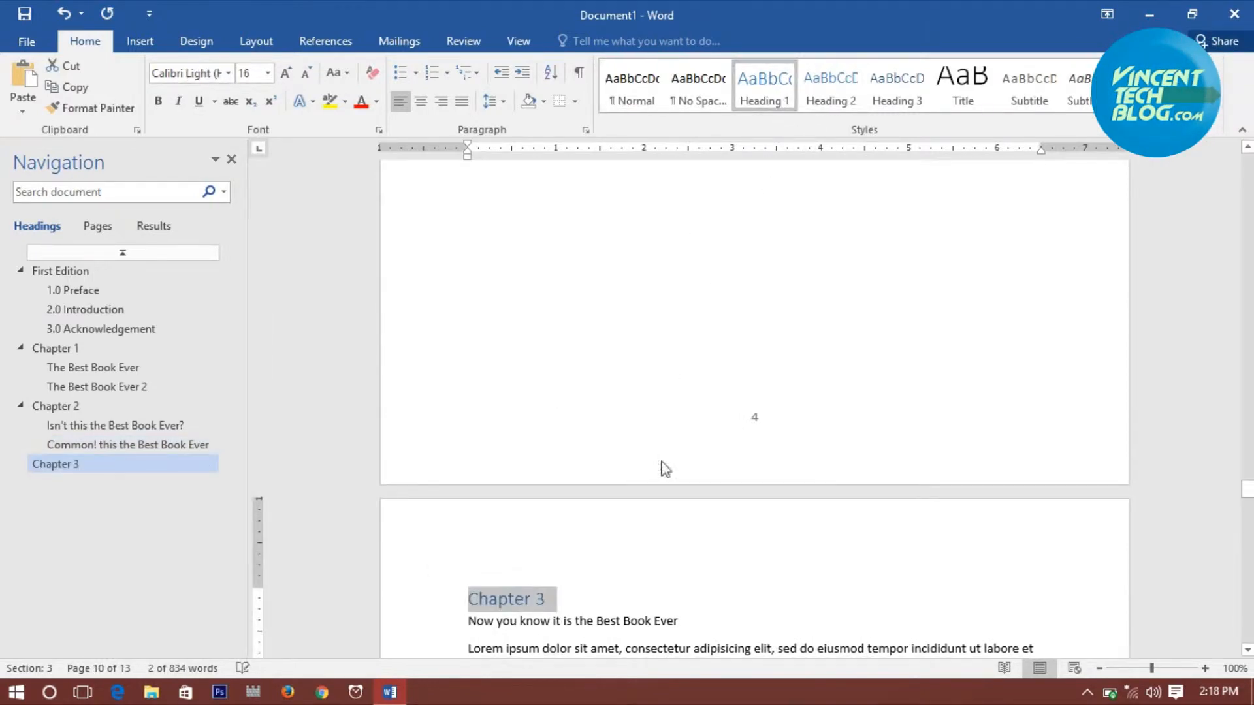
# - Apply Heading 2 to the Chapter 3 subheadings Now you know it is the Best Book Ever and Oh! Yes. You know it is the Best Book Ever
pyautogui.scroll(-3, 665, 469)
pyautogui.click(445, 405)
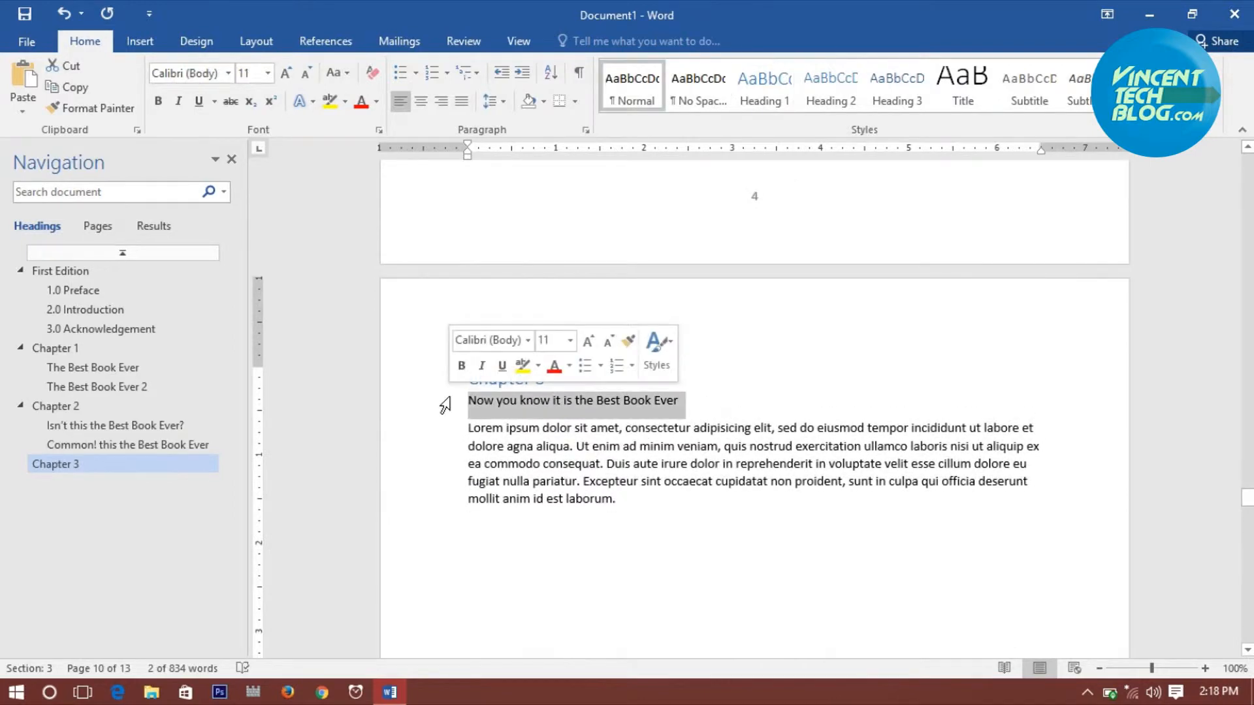
pyautogui.click(826, 92)
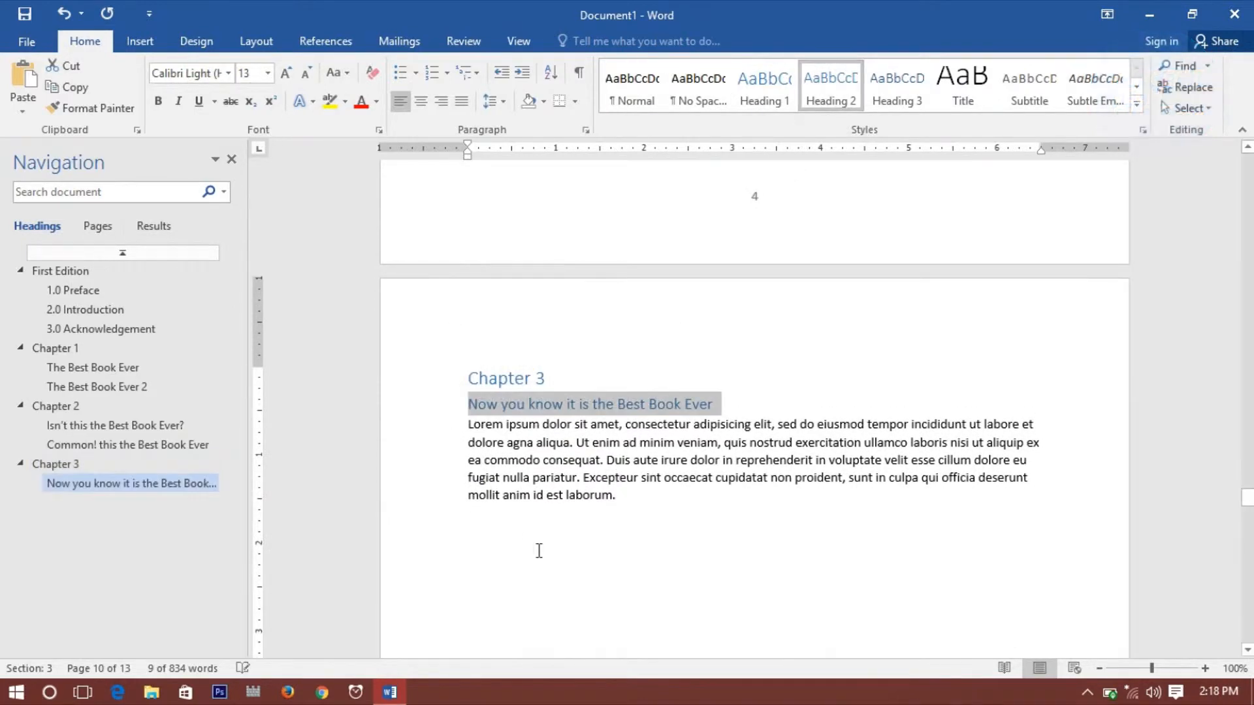
pyautogui.scroll(-5, 539, 551)
pyautogui.scroll(-3, 540, 551)
pyautogui.click(448, 578)
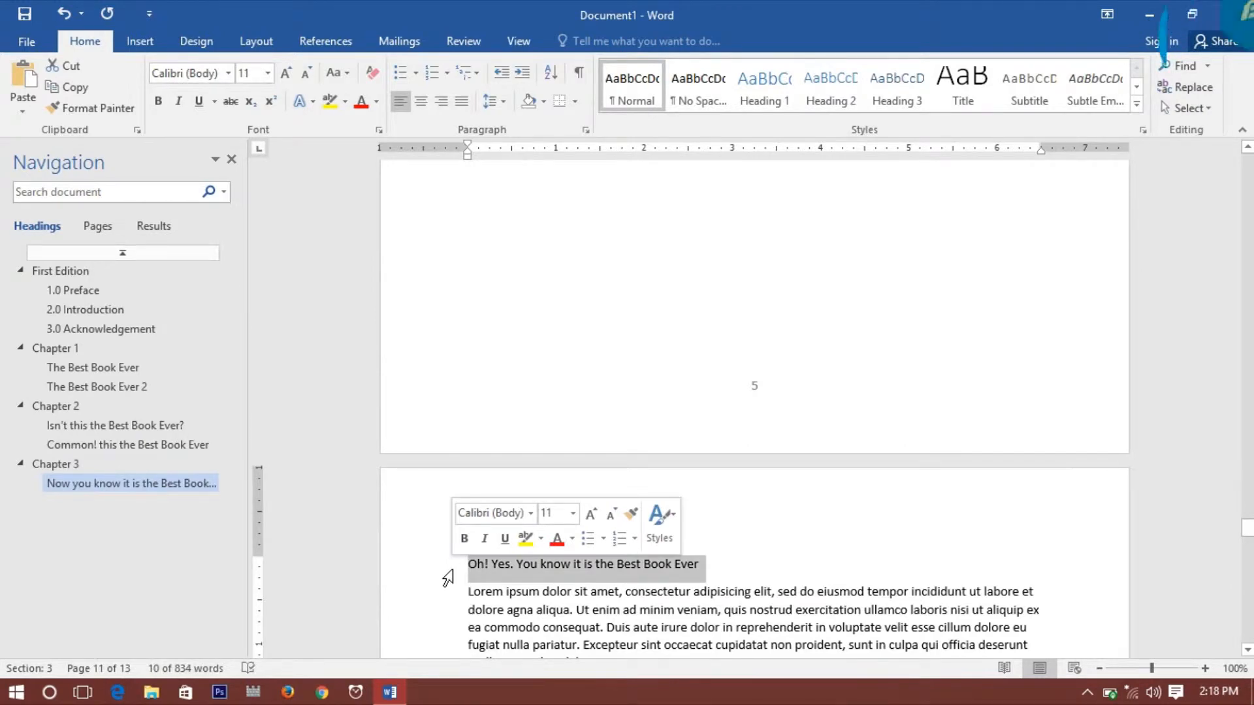
pyautogui.click(839, 95)
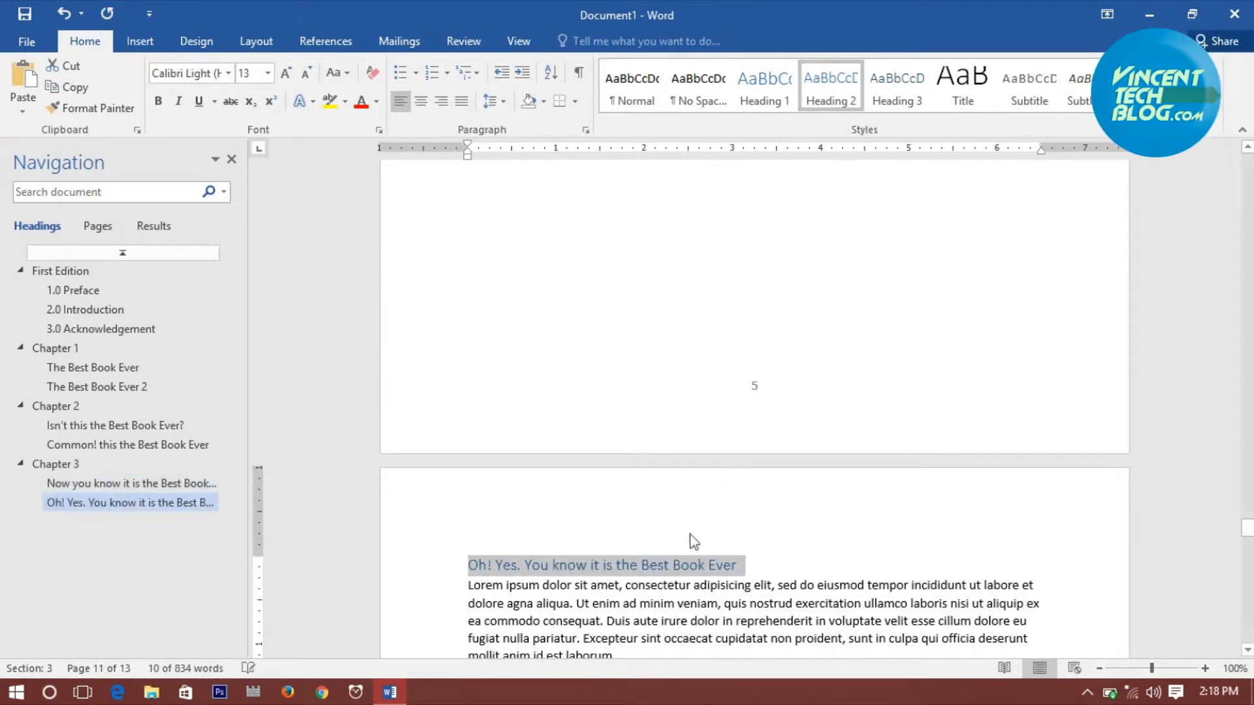
# - Apply the Heading 1 style to the Conclusion title
pyautogui.scroll(-12, 526, 594)
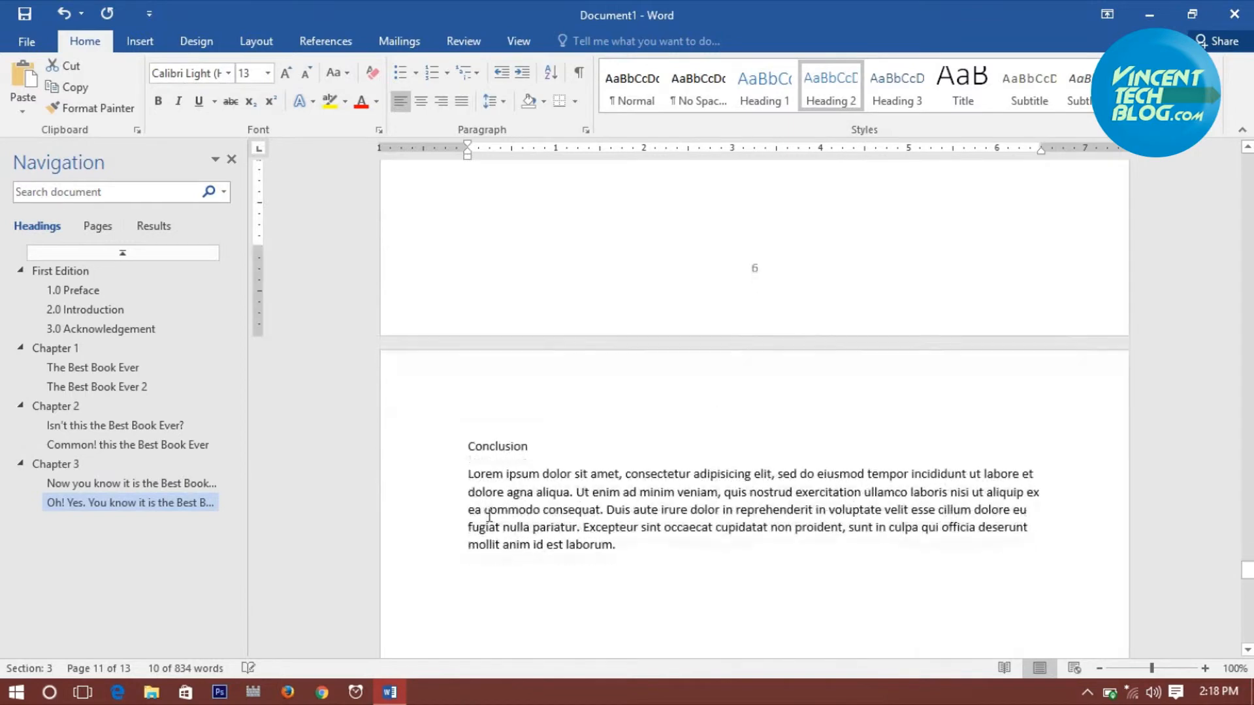
pyautogui.click(446, 459)
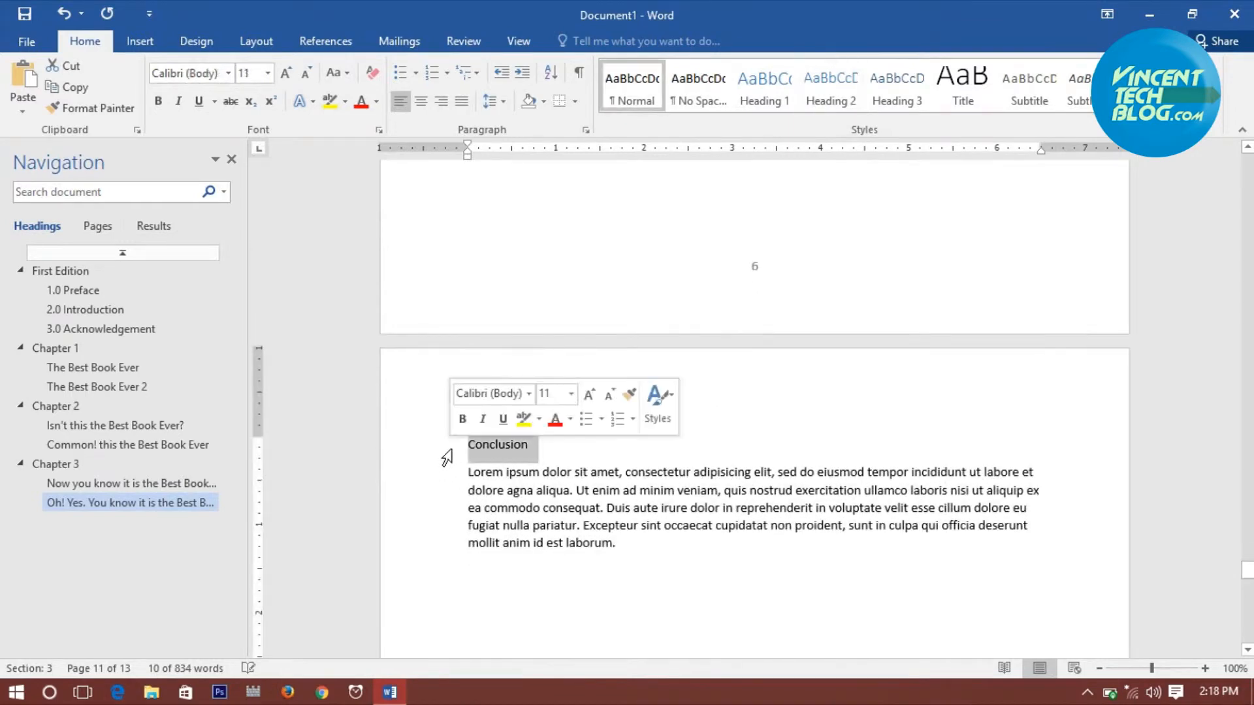
pyautogui.click(812, 102)
pyautogui.click(764, 88)
# - Apply the Heading 2 style to the Reference title on the last page
pyautogui.scroll(-15, 546, 496)
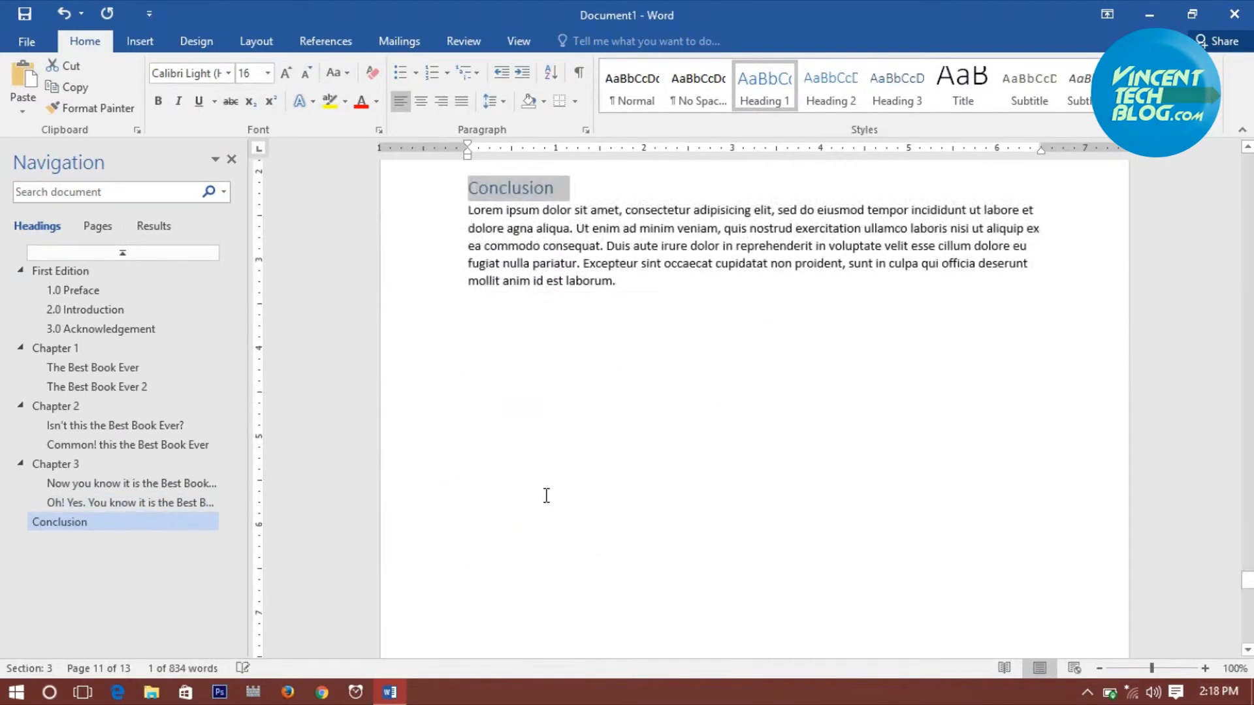
pyautogui.scroll(-5, 538, 502)
pyautogui.click(431, 502)
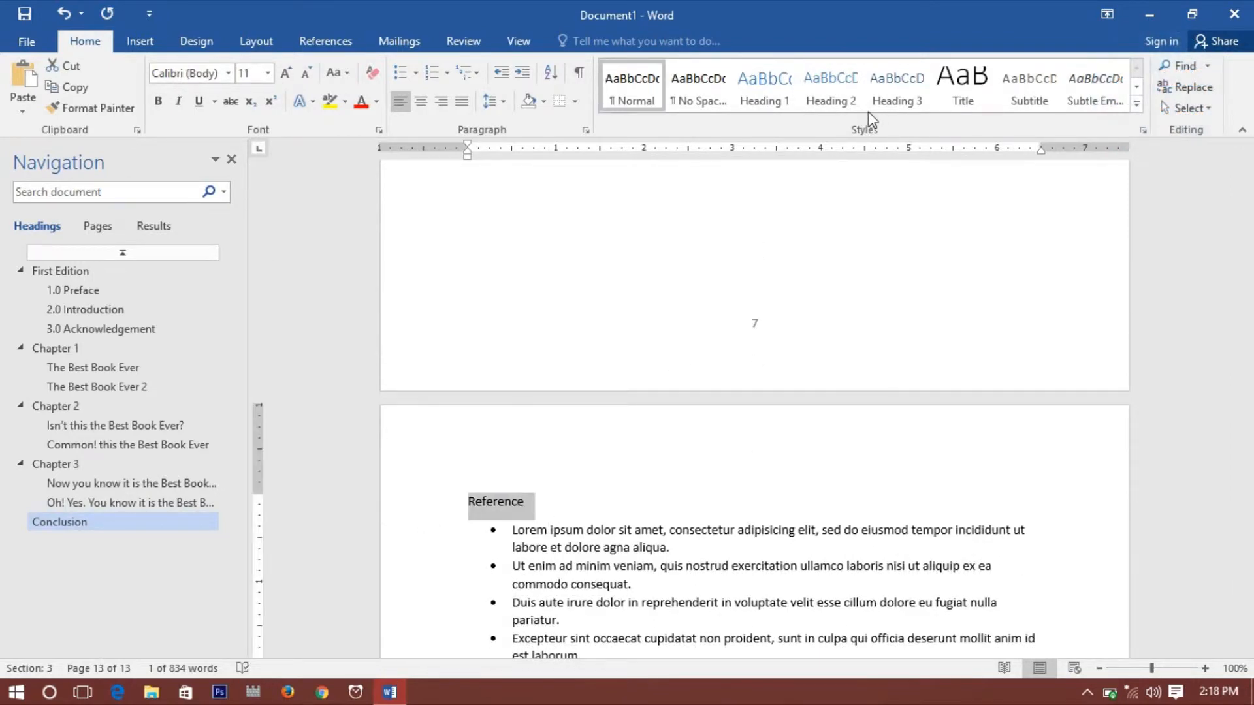
pyautogui.click(853, 106)
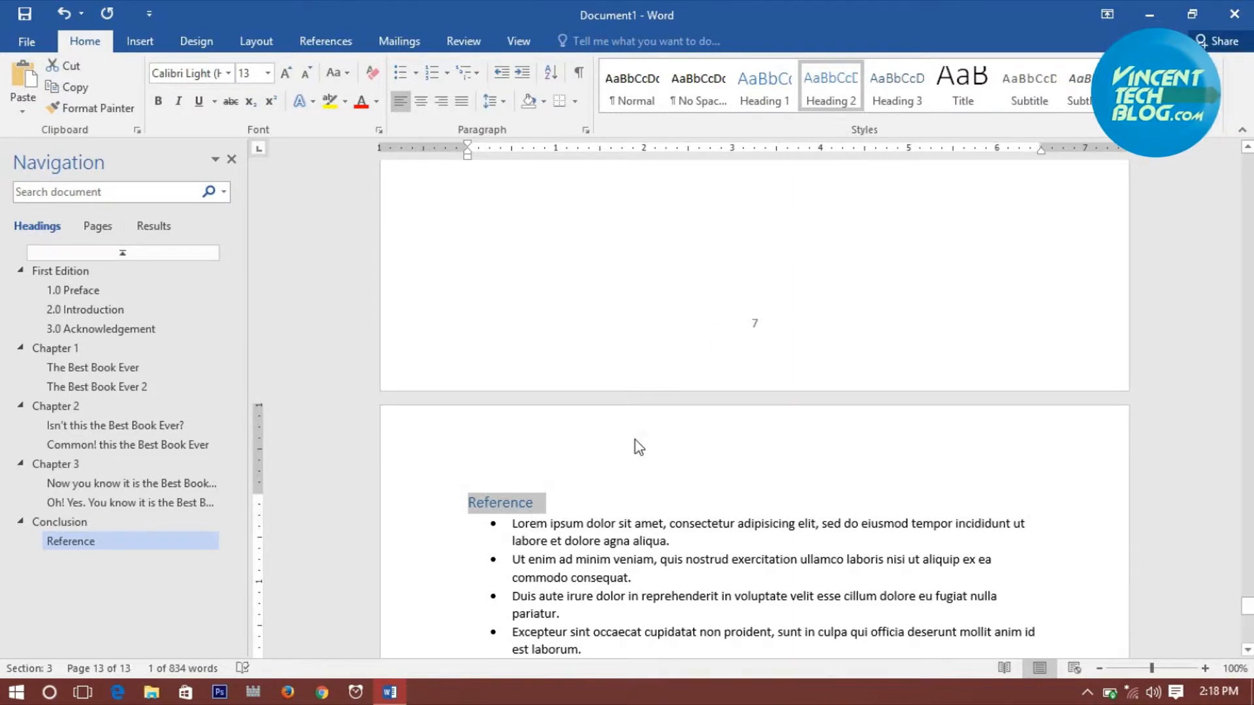
# - Copy the Conclusion title's Heading 1 formatting onto the Reference title with Format Painter, and turn the painter off
pyautogui.scroll(20, 639, 447)
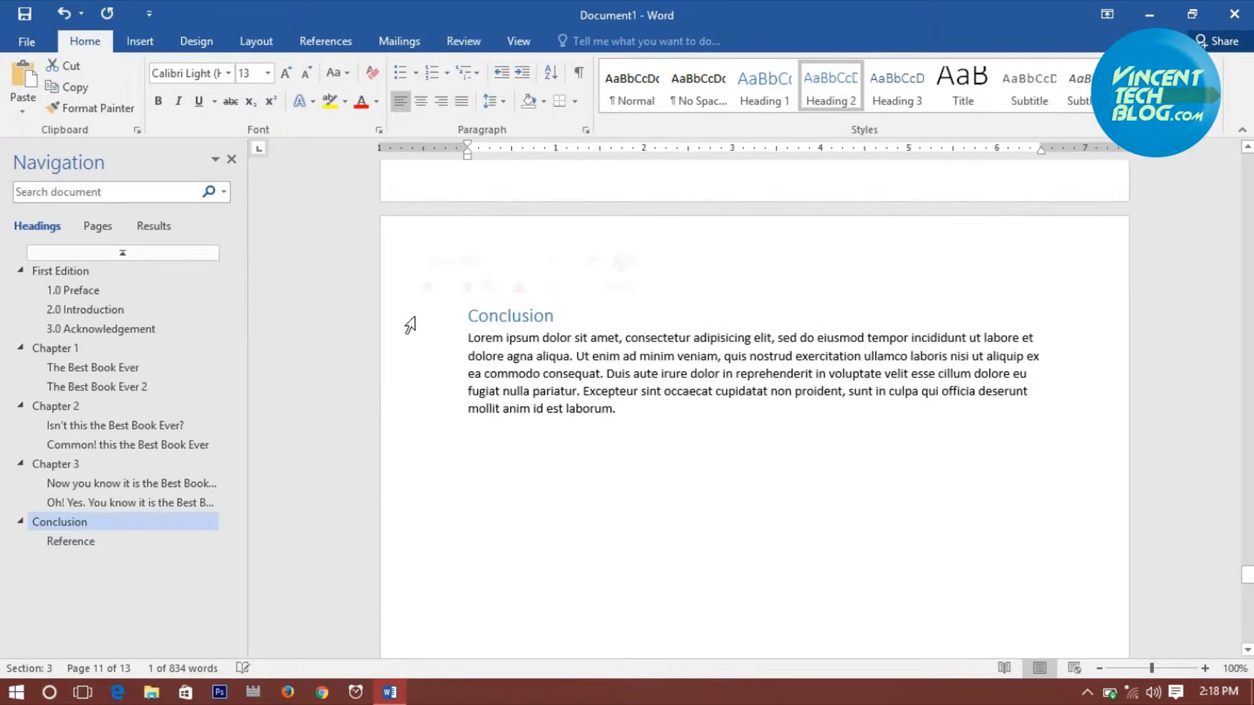
pyautogui.click(410, 320)
pyautogui.click(91, 108)
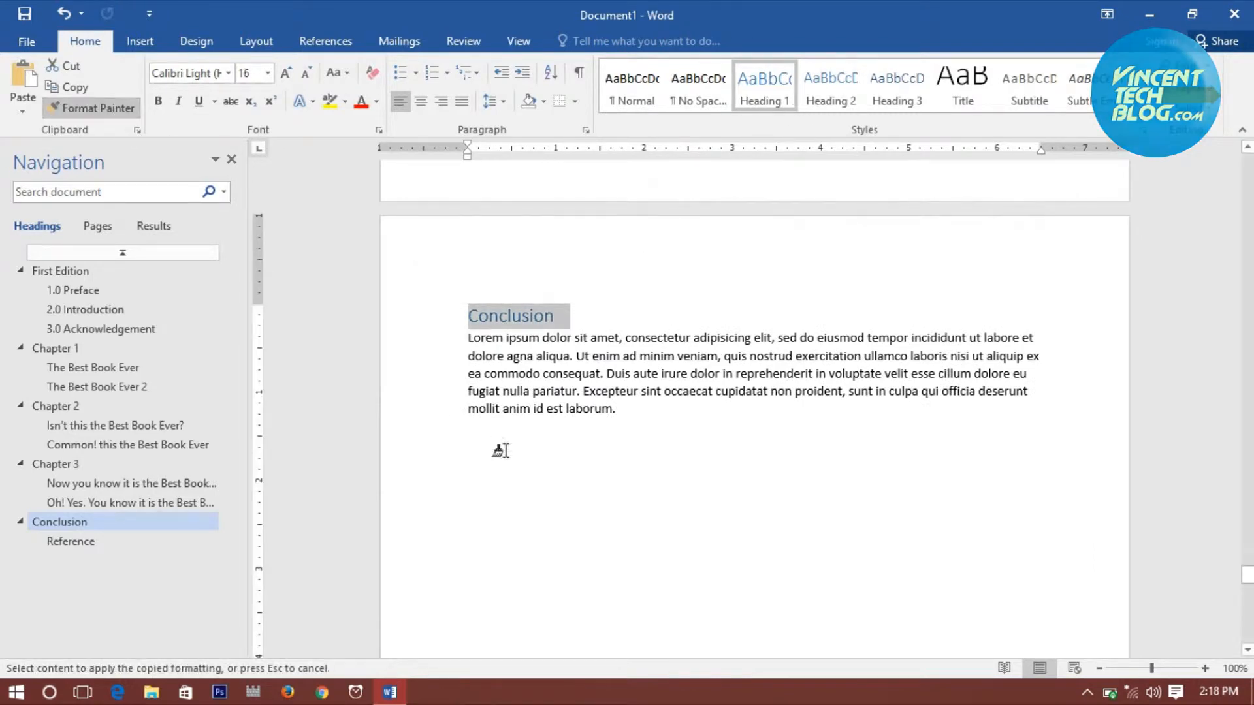
pyautogui.scroll(-10, 499, 451)
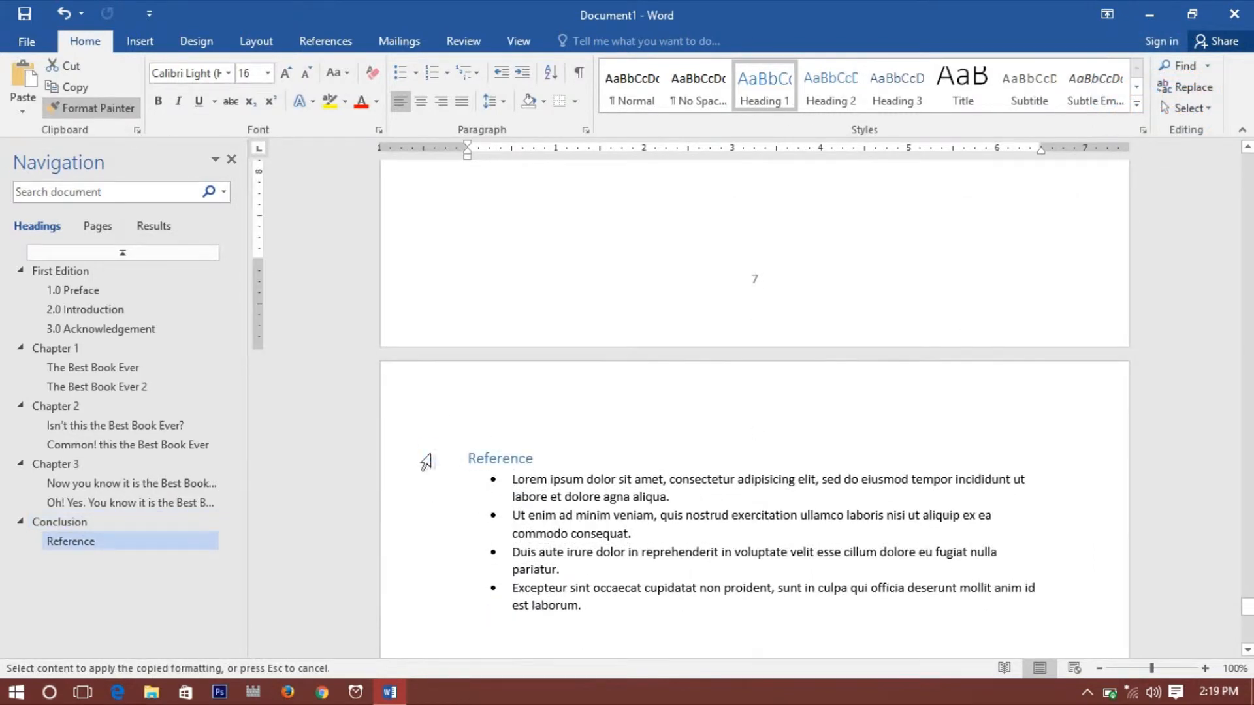
pyautogui.click(426, 461)
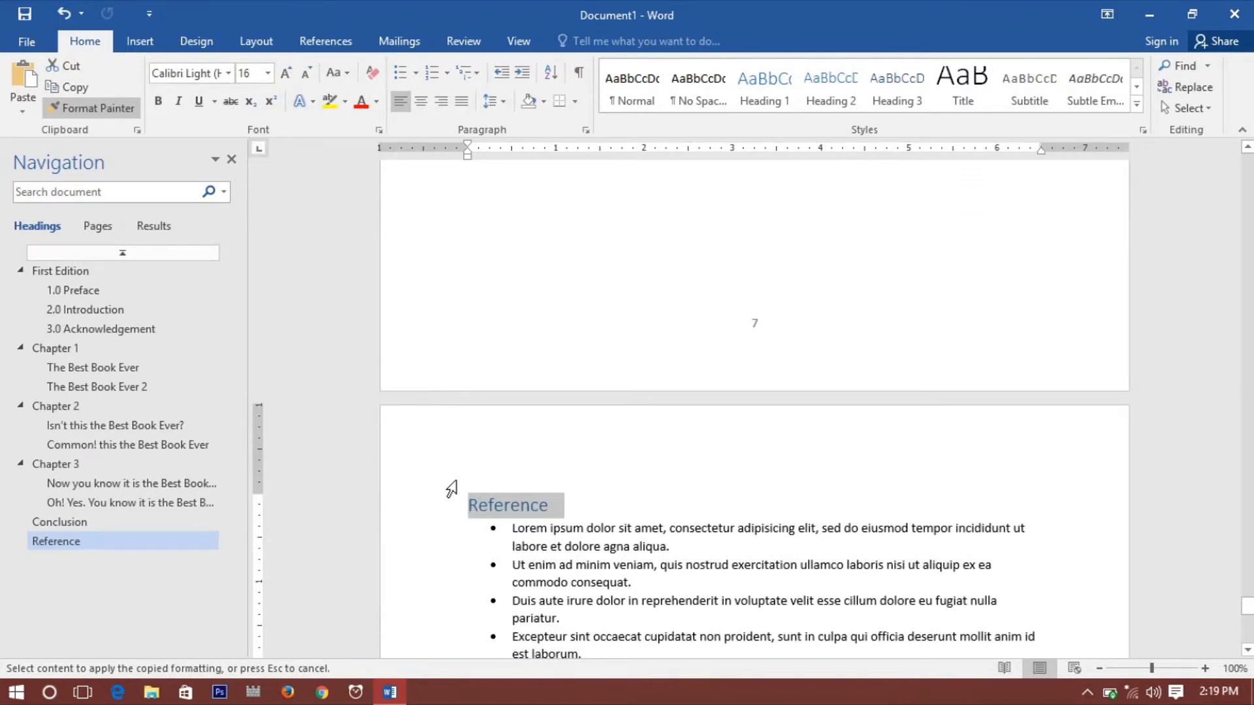
pyautogui.scroll(10, 451, 489)
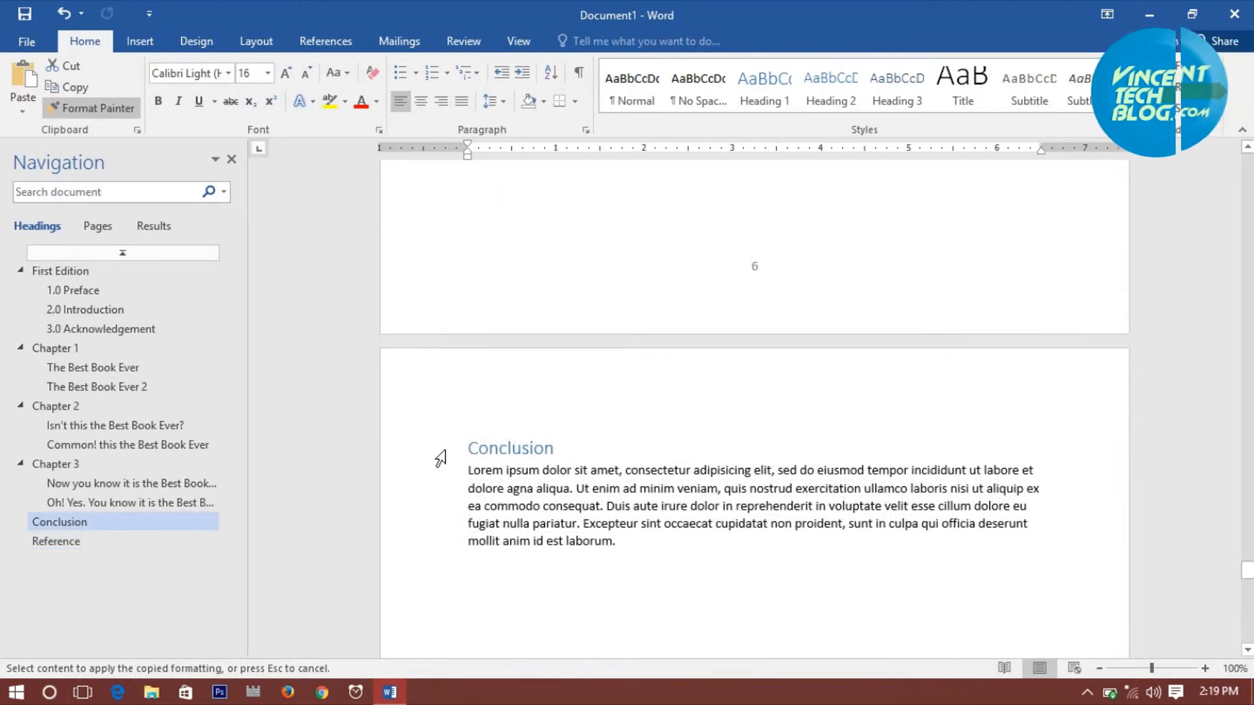
pyautogui.scroll(5, 445, 249)
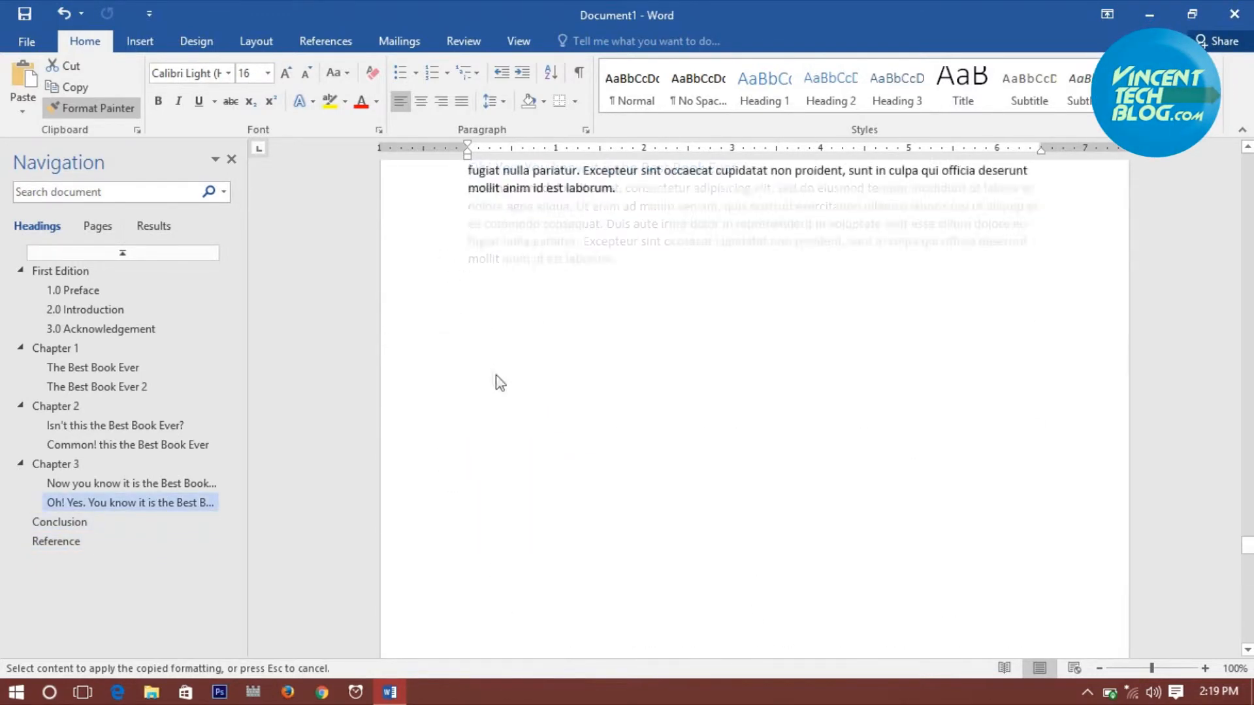
pyautogui.scroll(-11, 496, 376)
pyautogui.click(81, 111)
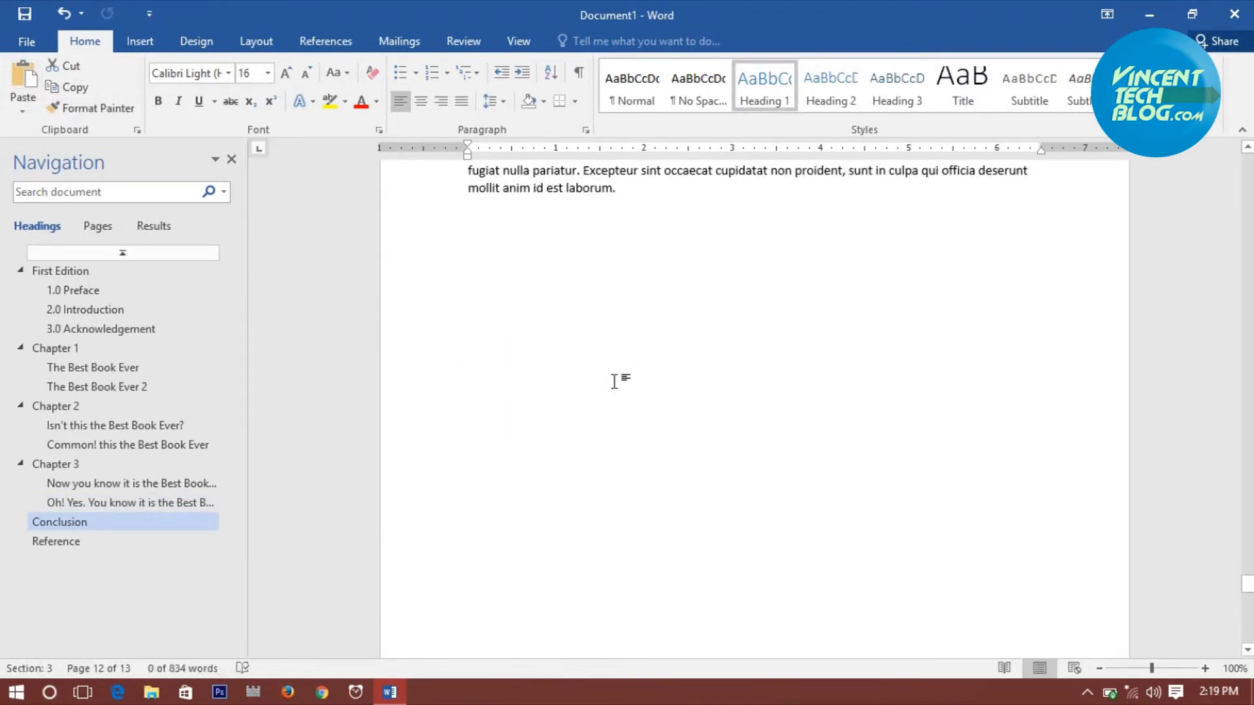
# - Italicize the words "labore et dolore agna aliqua." in the first bullet of the Reference list
pyautogui.scroll(-8, 623, 414)
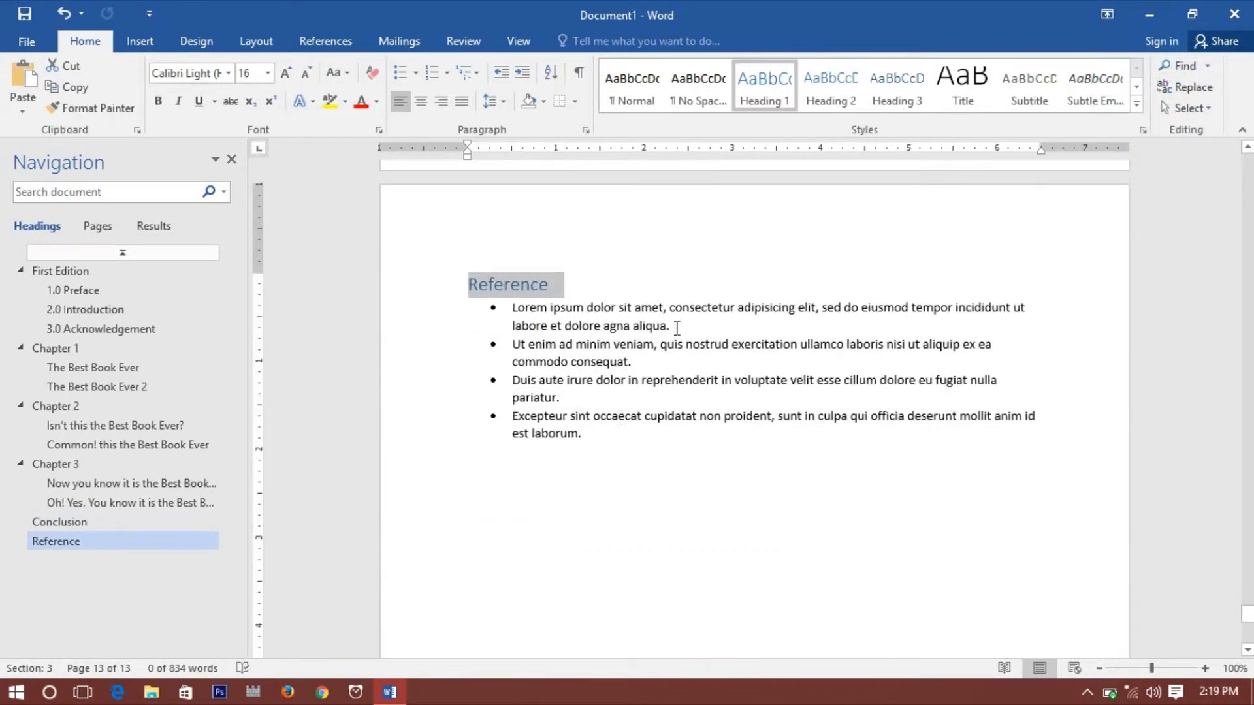
pyautogui.click(671, 320)
pyautogui.moveTo(671, 323); pyautogui.dragTo(509, 326)
pyautogui.hotkey('ctrl', 'i')
pyautogui.click(645, 367)
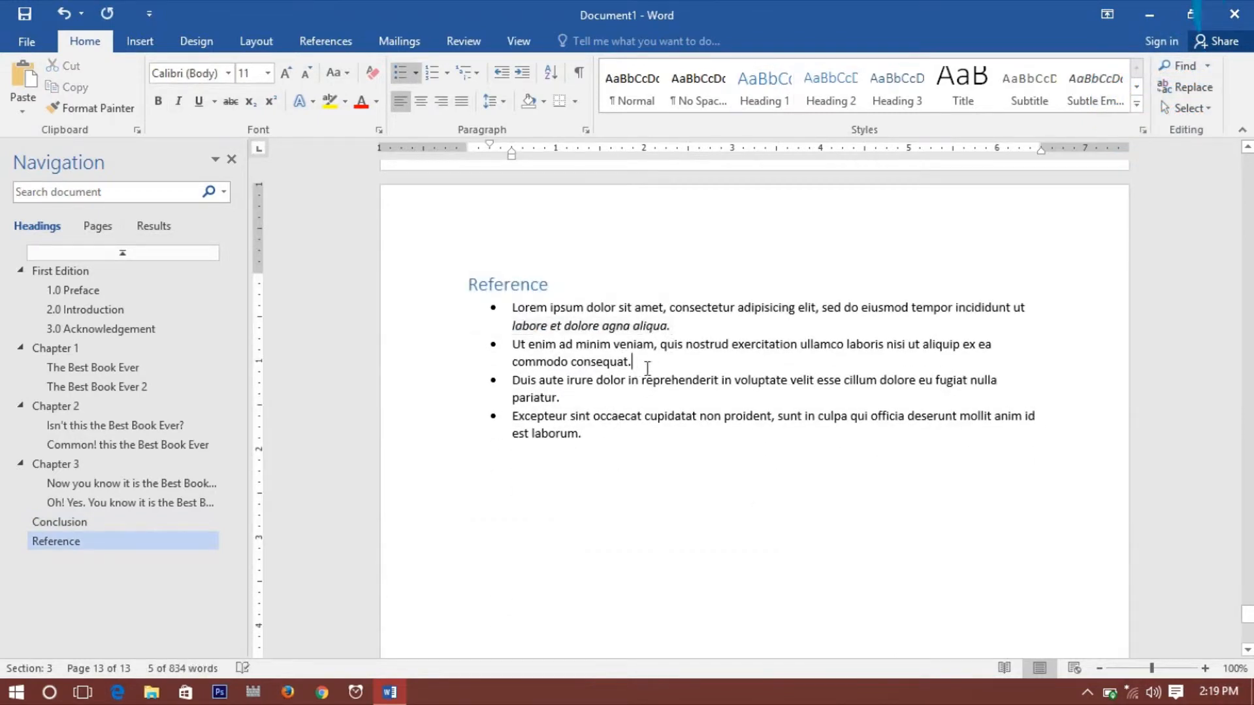
# - Make "commodo consequat." in the second reference bullet bold and italic, and add bold to "labore et dolore agna aliqua." in the first
pyautogui.moveTo(647, 360); pyautogui.dragTo(470, 362)
pyautogui.click(160, 103)
pyautogui.click(178, 103)
pyautogui.moveTo(672, 326); pyautogui.dragTo(509, 326)
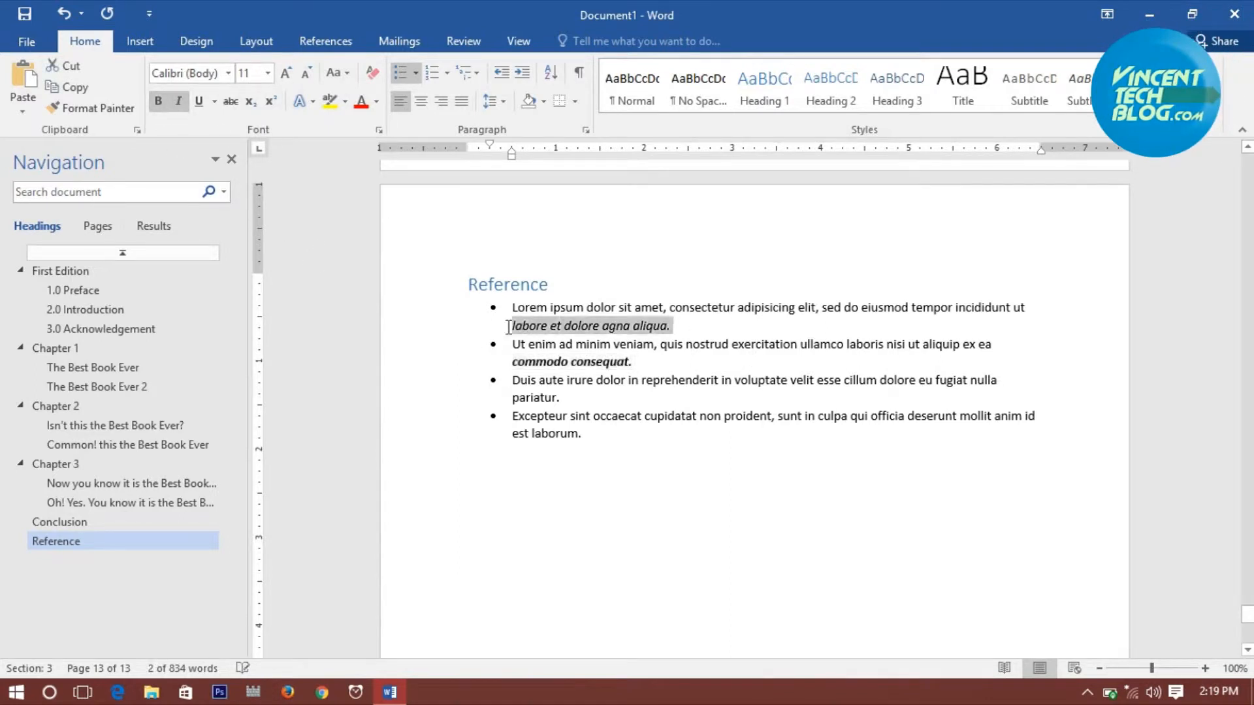
pyautogui.click(160, 103)
# - Make "fugiat nulla pariatur." in the third reference bullet and "est laborum." in the fourth bold and italic
pyautogui.moveTo(519, 399); pyautogui.dragTo(936, 374)
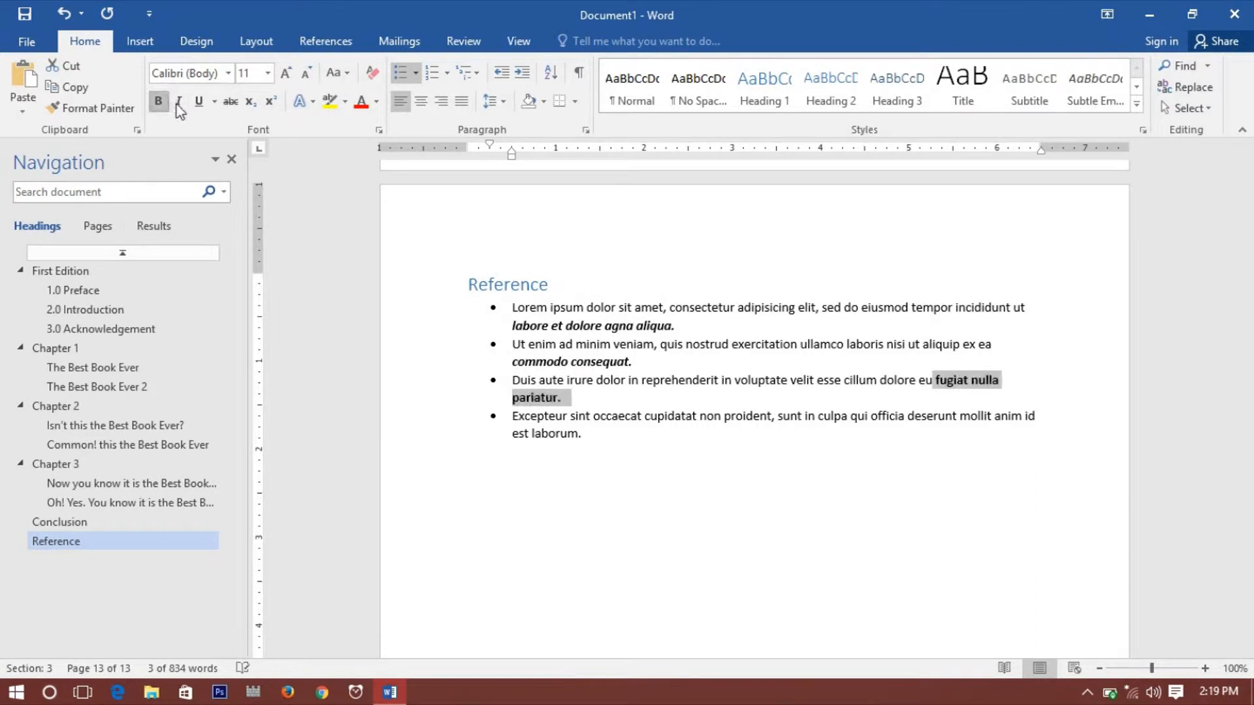
pyautogui.click(585, 401)
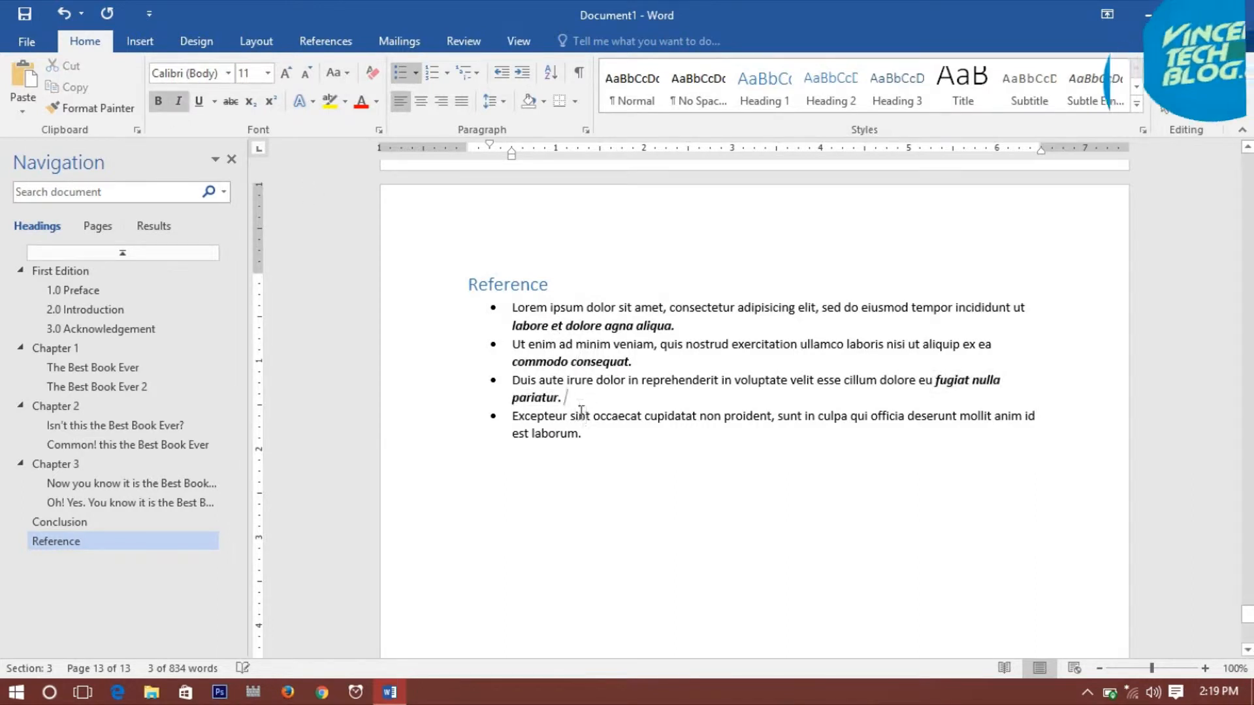
pyautogui.moveTo(588, 428); pyautogui.dragTo(512, 435)
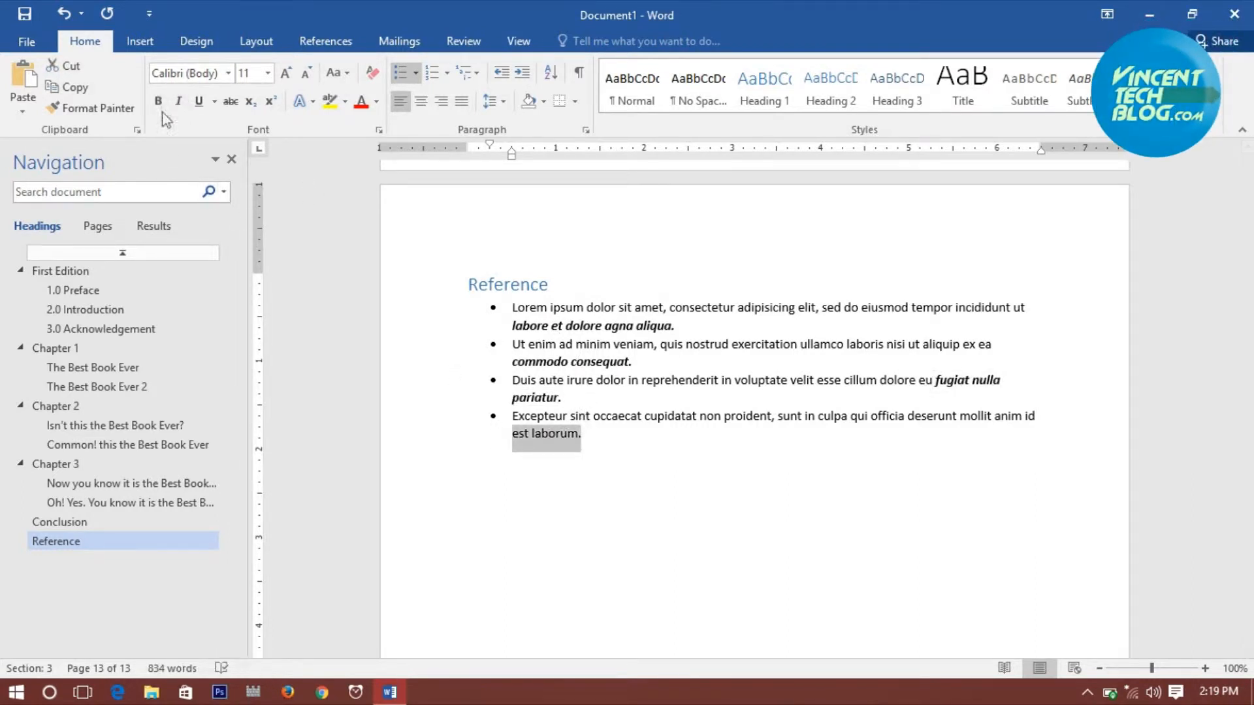
pyautogui.click(644, 394)
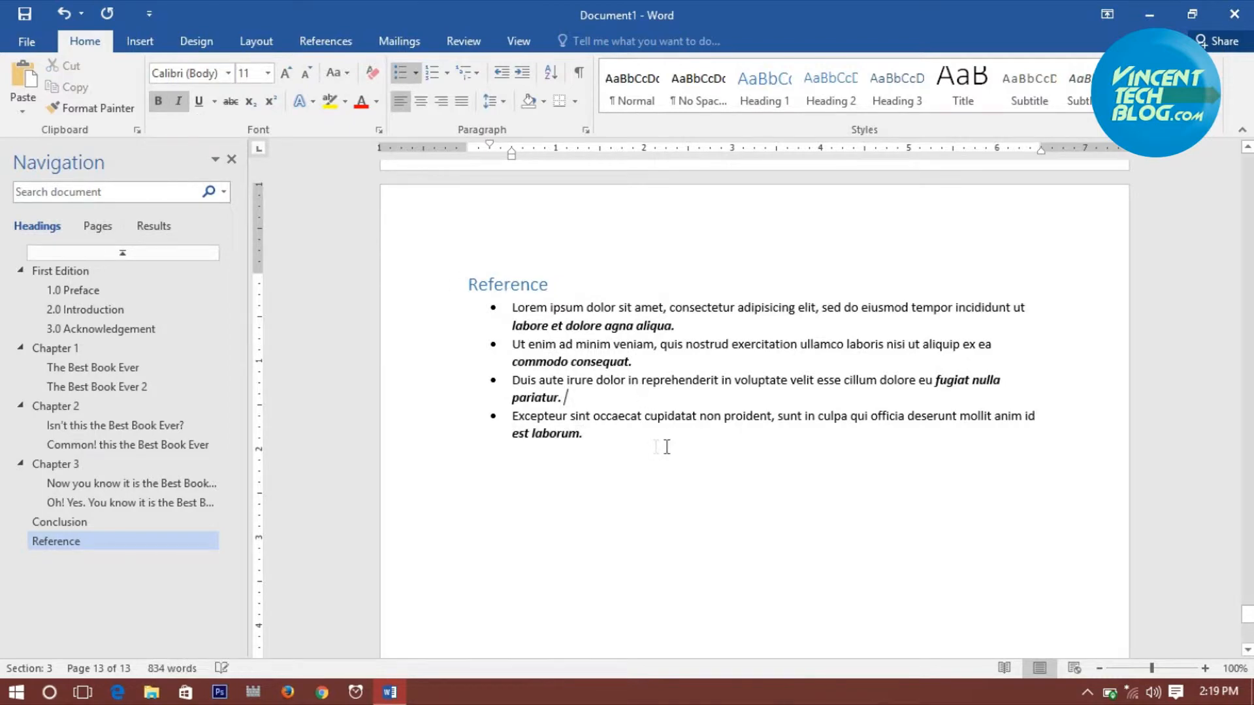
pyautogui.moveTo(468, 307); pyautogui.dragTo(618, 432)
pyautogui.click(748, 456)
# - Review the document's pages from the Reference list back to the front-matter pages and the table of contents
pyautogui.scroll(-10, 760, 460)
pyautogui.scroll(9, 760, 460)
pyautogui.scroll(-11, 761, 463)
pyautogui.scroll(8, 762, 463)
pyautogui.scroll(12, 761, 463)
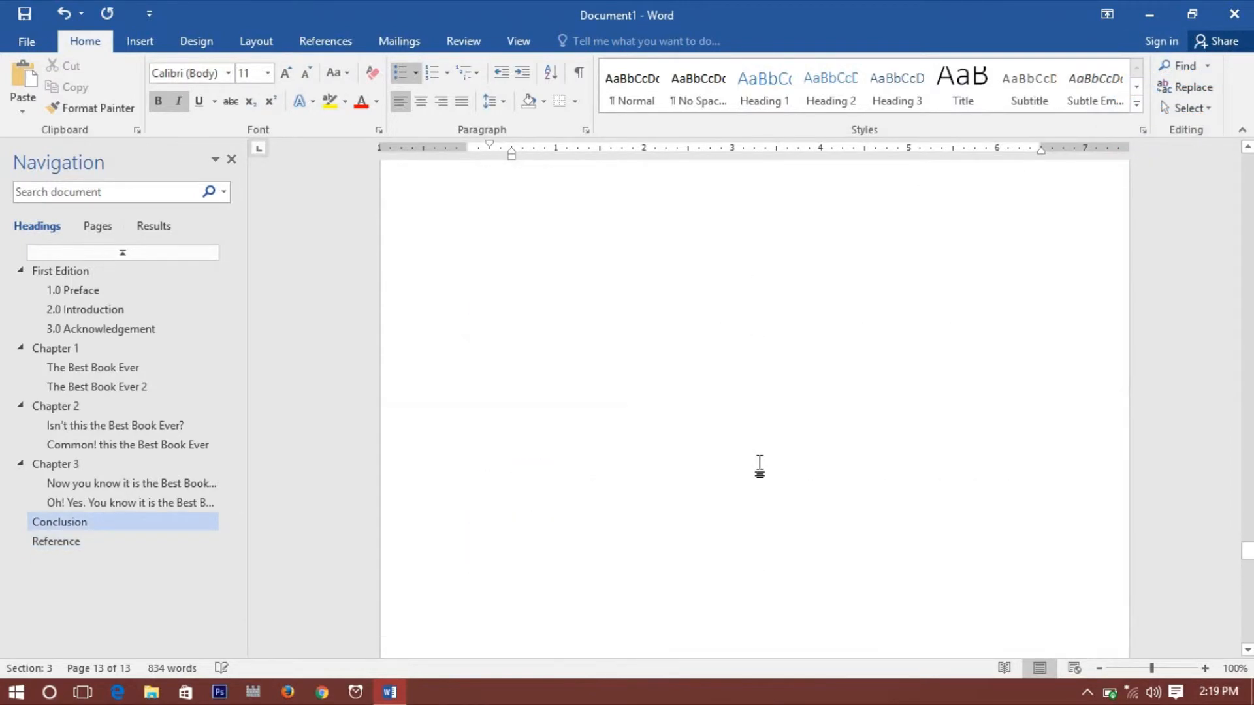
pyautogui.scroll(20, 759, 465)
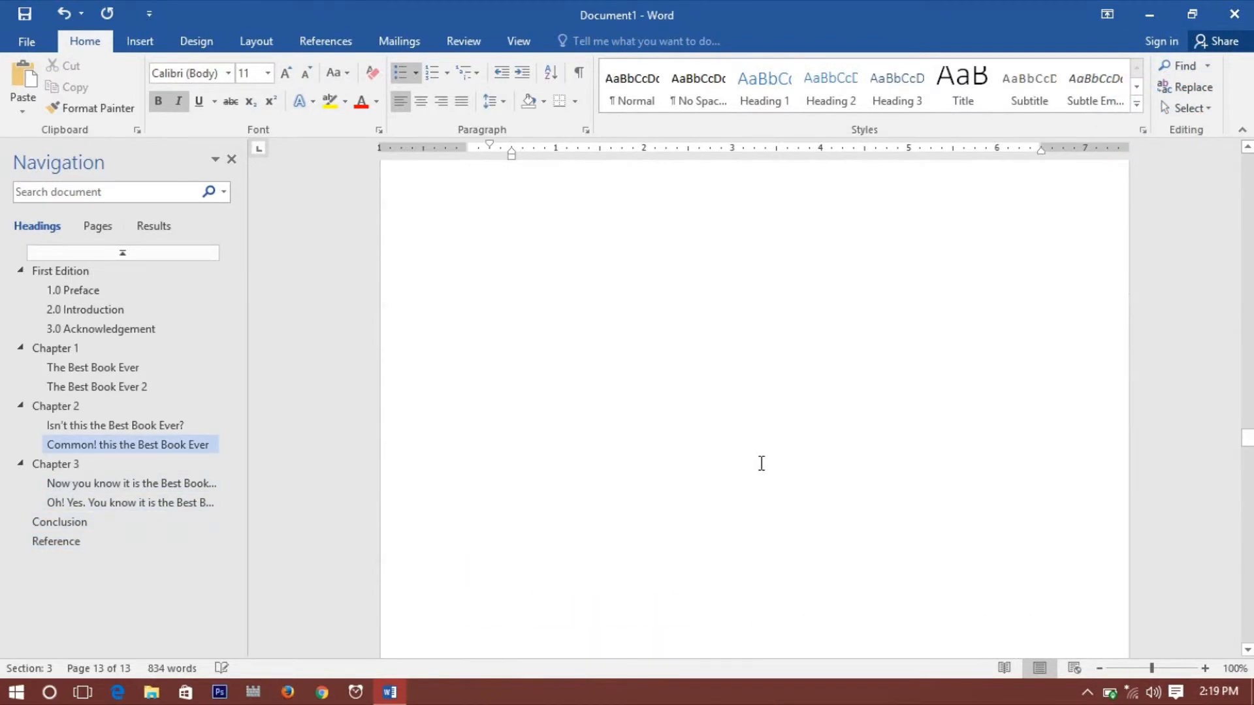
pyautogui.scroll(20, 759, 465)
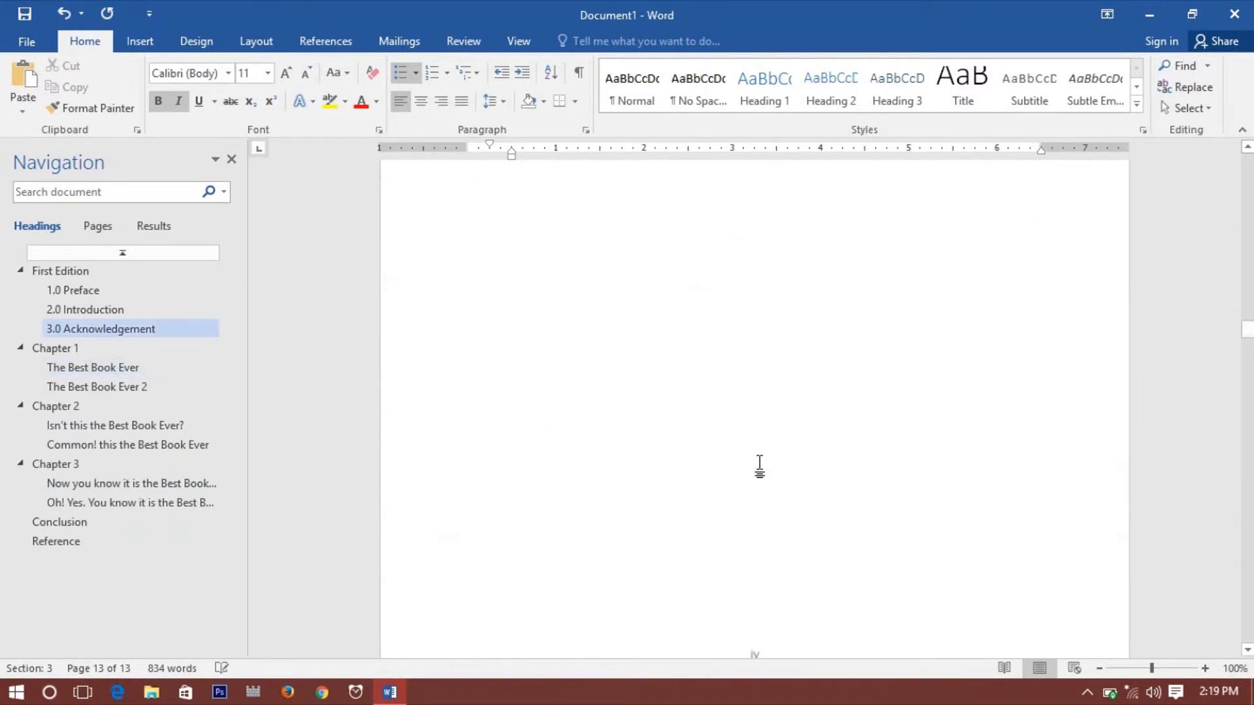
pyautogui.scroll(1, 761, 463)
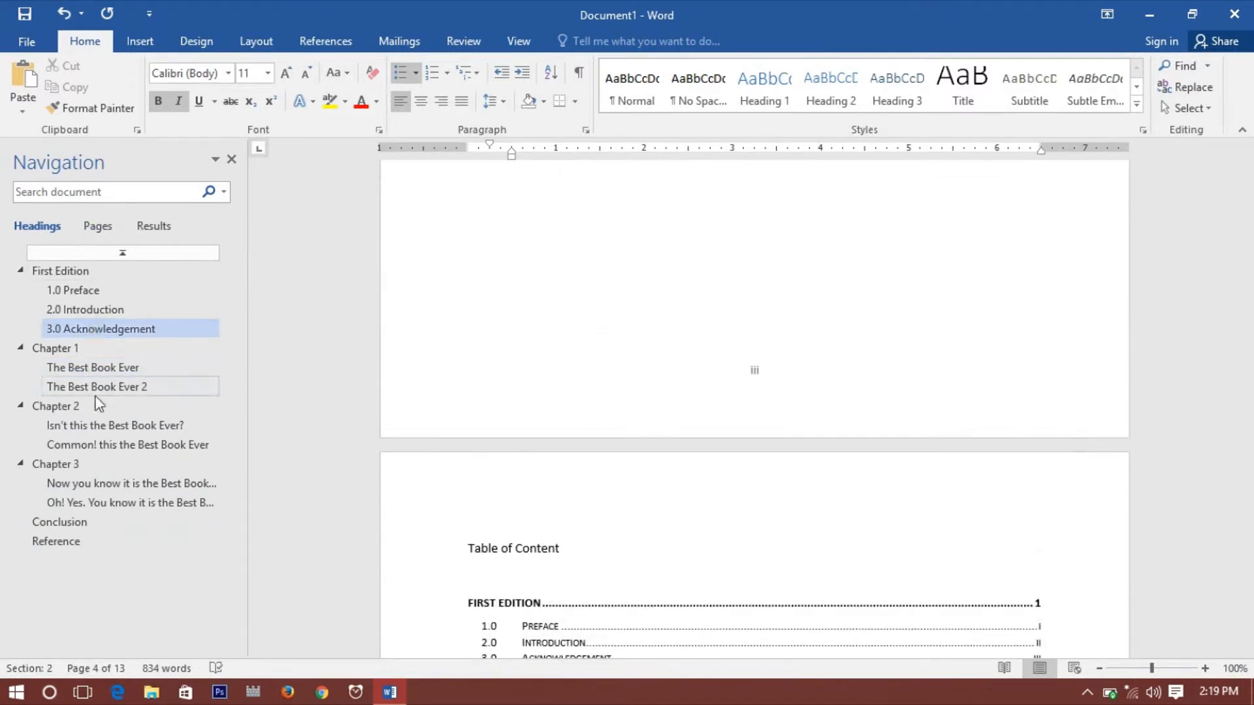
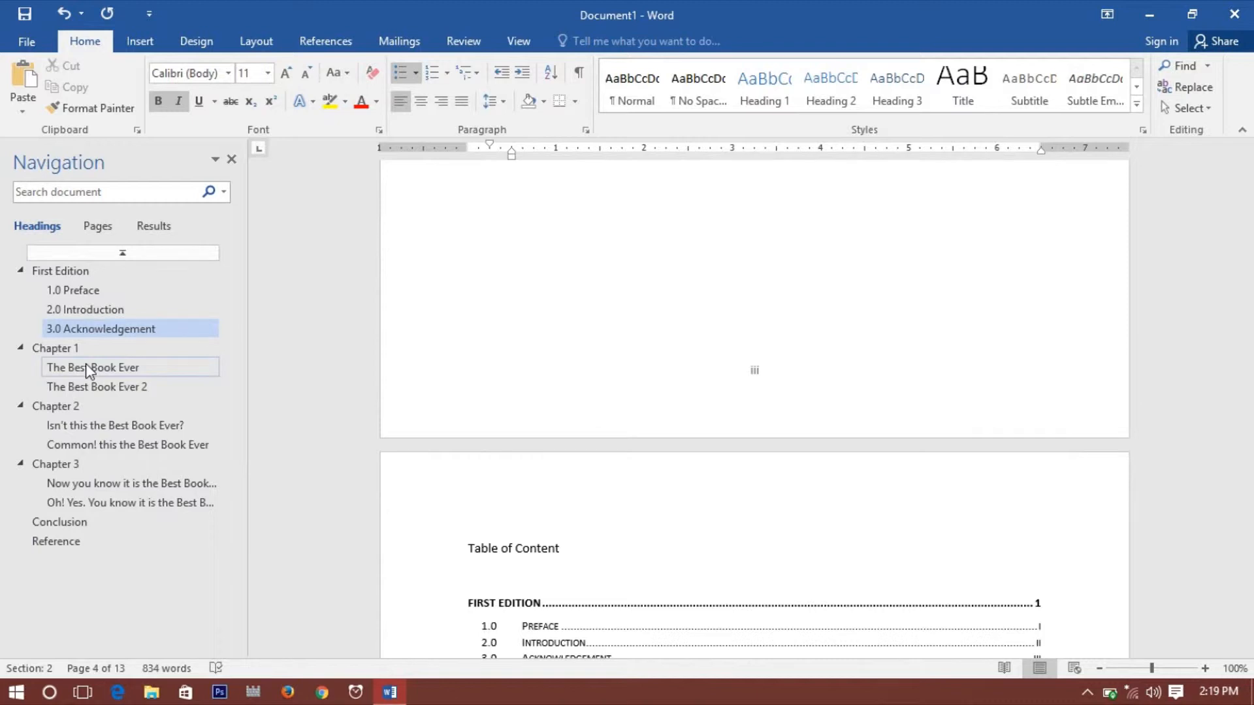
# - Remove the automatic number from the Introduction heading in the front matter
pyautogui.click(84, 311)
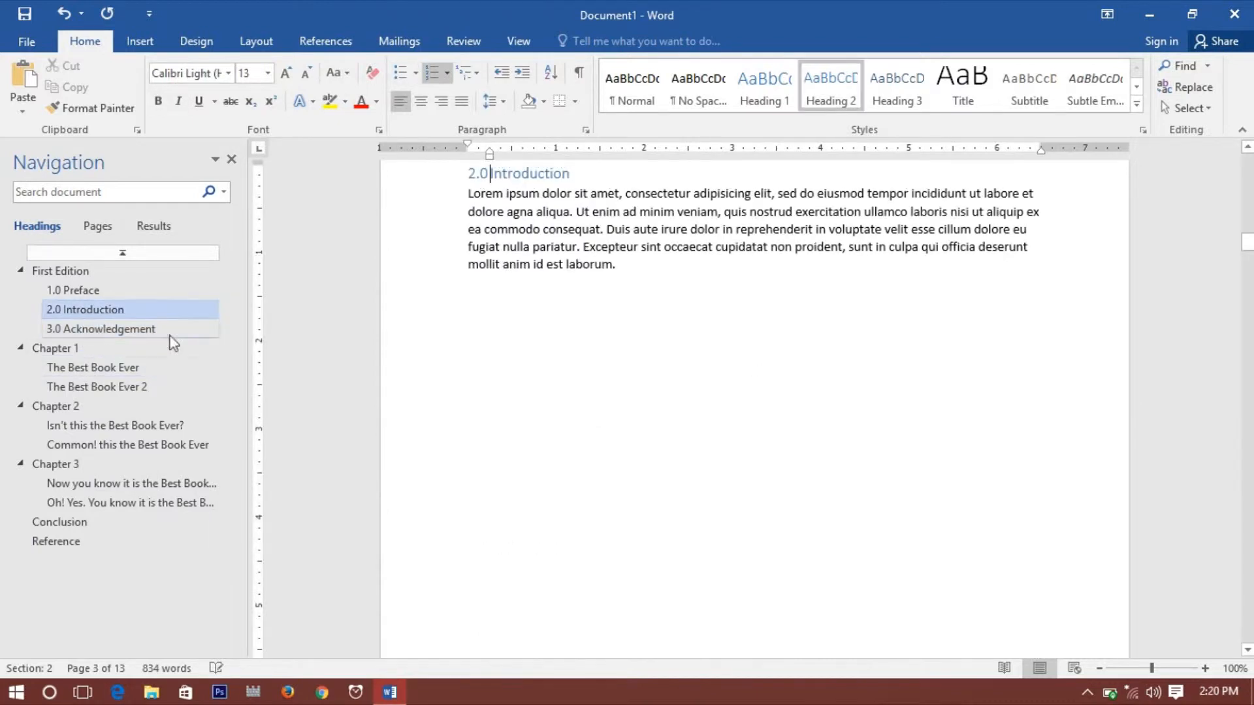
pyautogui.scroll(3, 506, 235)
pyautogui.moveTo(472, 352); pyautogui.dragTo(487, 359)
pyautogui.hotkey('ctrl', 'z')
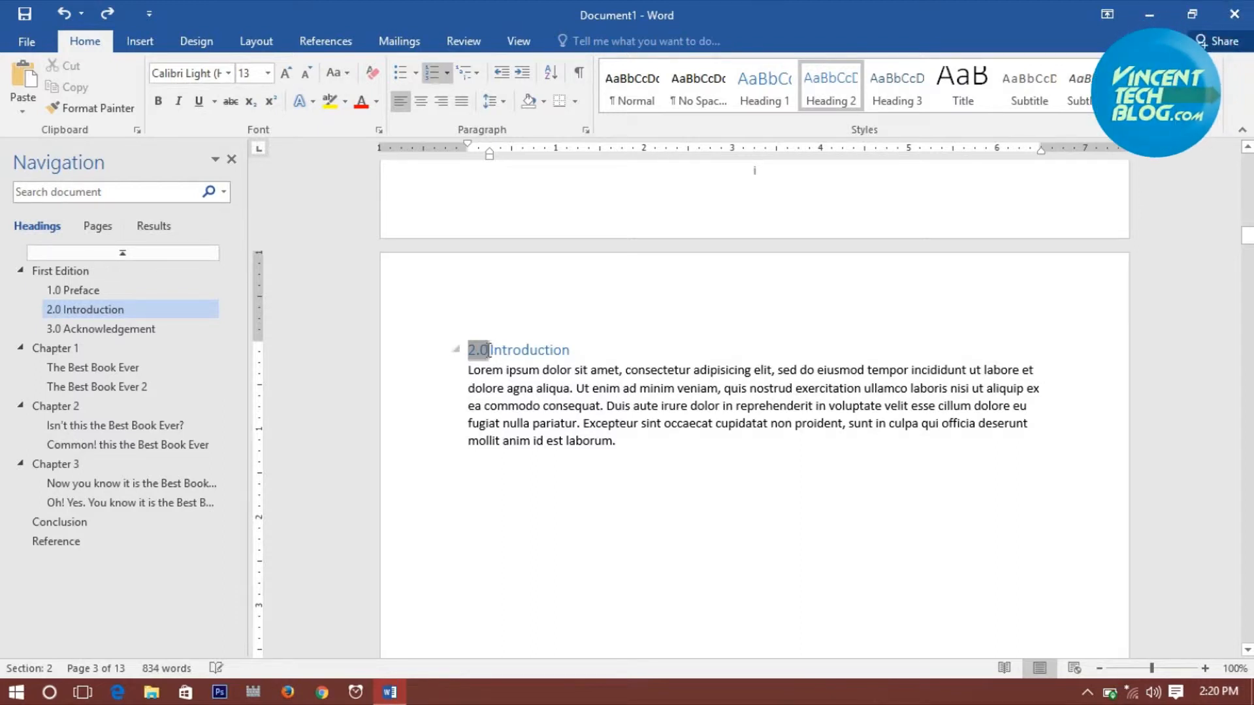
pyautogui.press('BackSpace')
# - Remove the automatic numbers from the Preface and Acknowledgement headings
pyautogui.scroll(15, 487, 356)
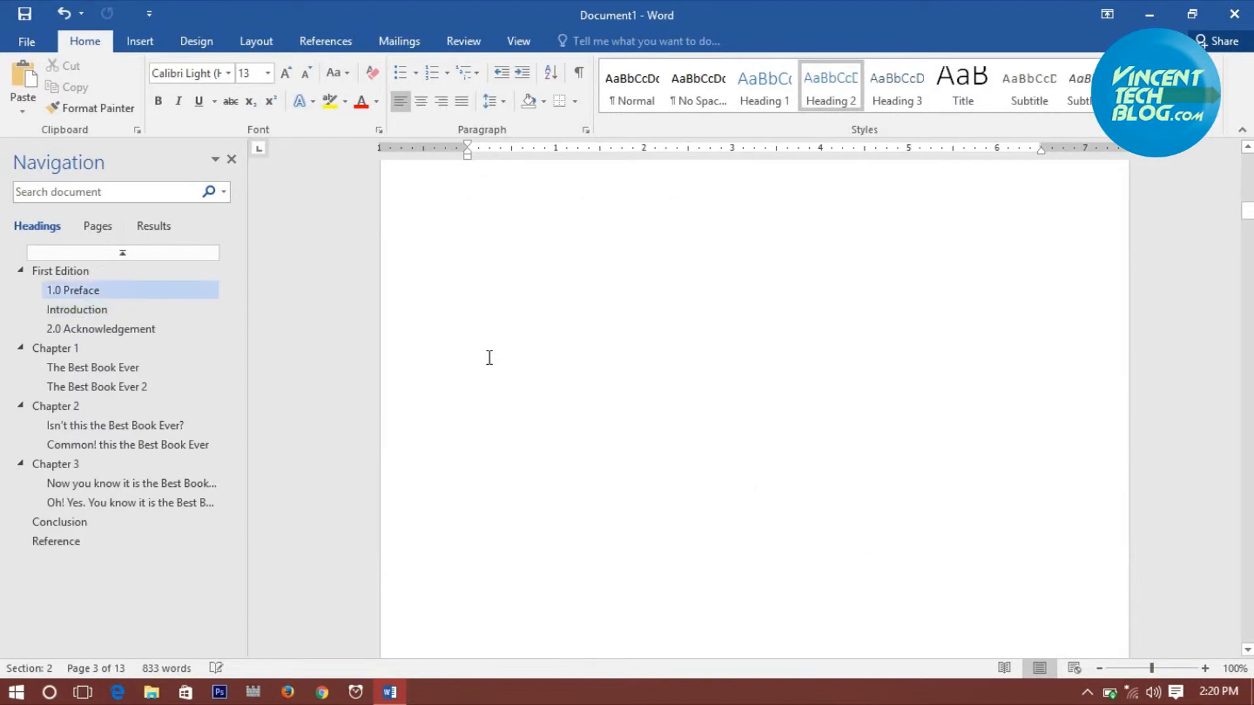
pyautogui.click(488, 364)
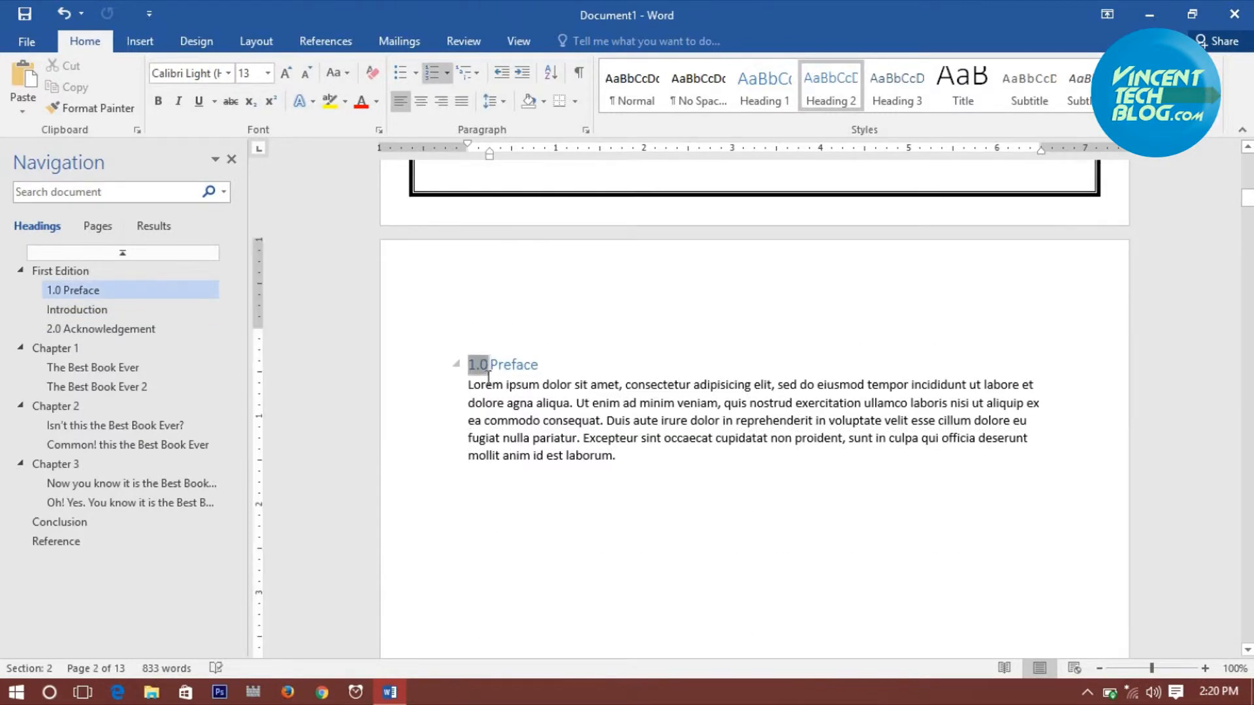
pyautogui.press('BackSpace')
pyautogui.scroll(-20, 519, 501)
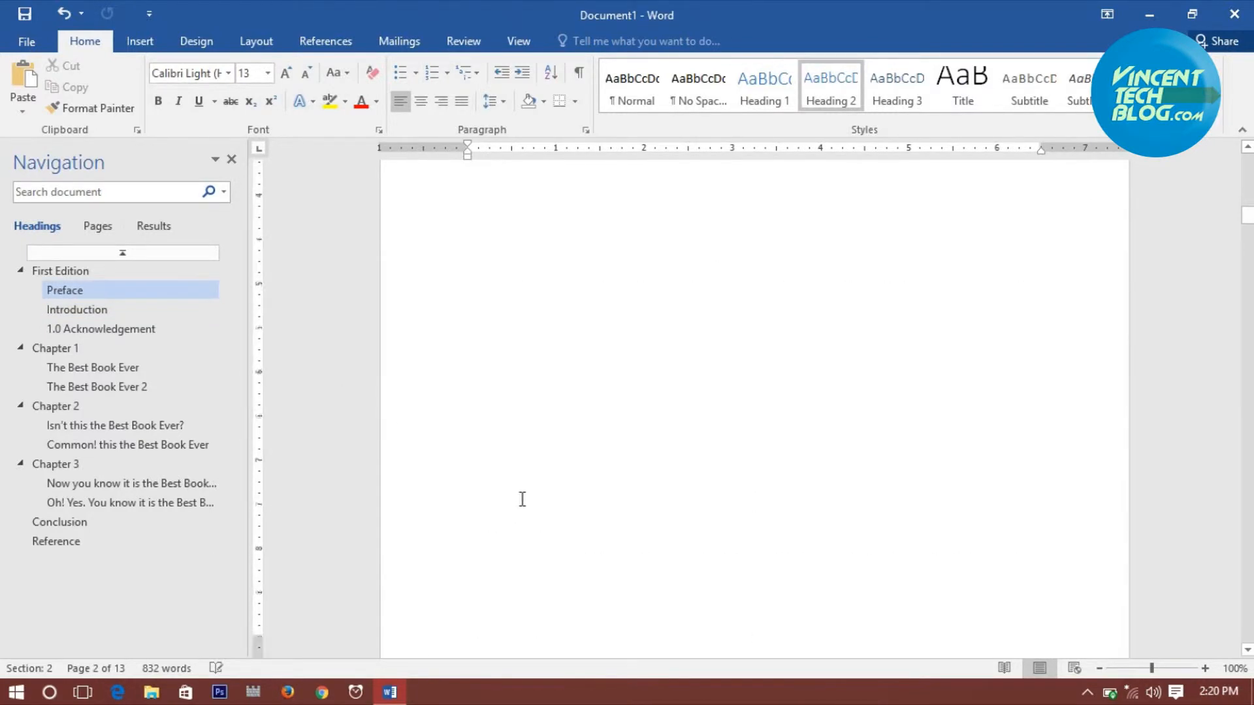
pyautogui.scroll(-5, 523, 498)
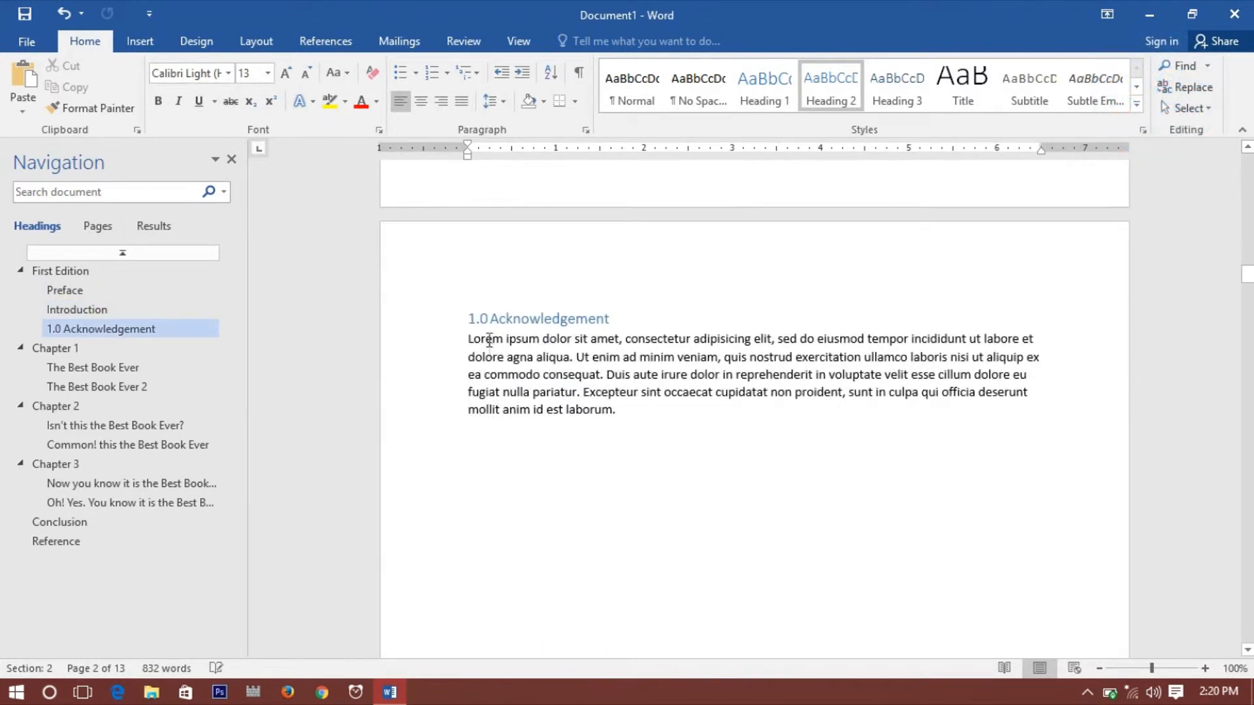
pyautogui.press('BackSpace')
# - Add "1.0" before the heading "The Best Book Ever" under Chapter 1 and turn it into list numbering
pyautogui.scroll(-15, 514, 510)
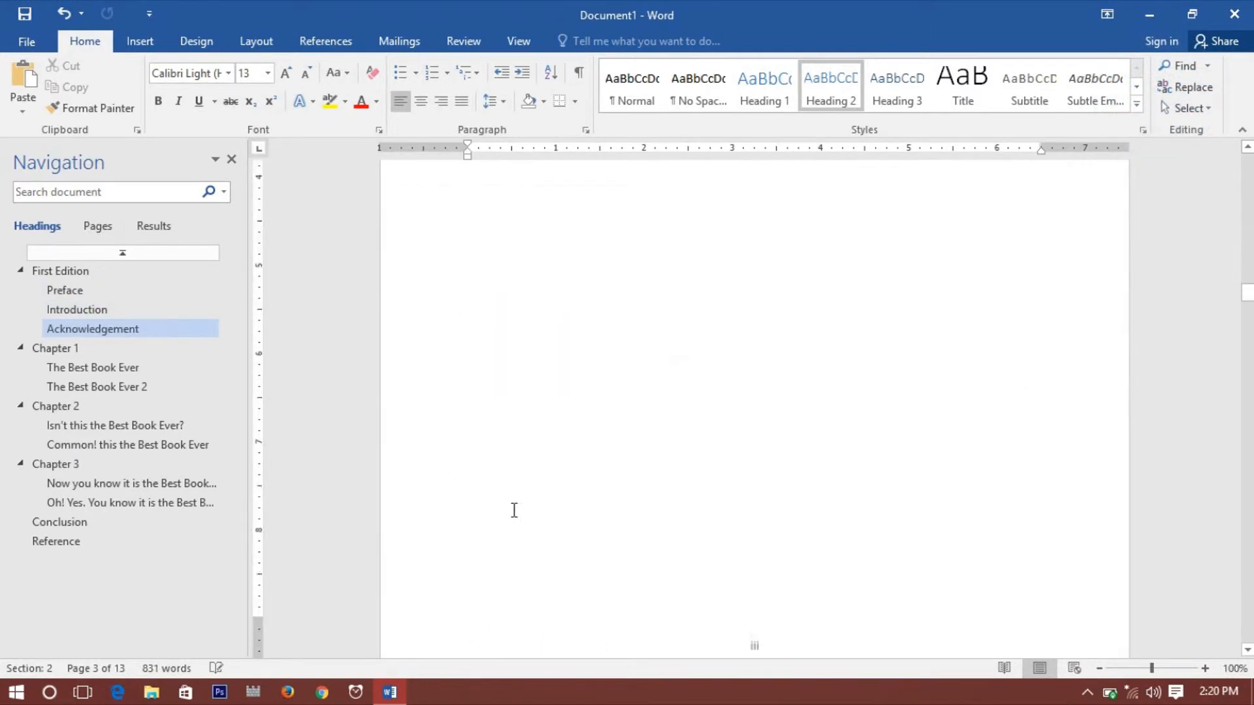
pyautogui.scroll(-8, 484, 496)
pyautogui.scroll(-6, 484, 496)
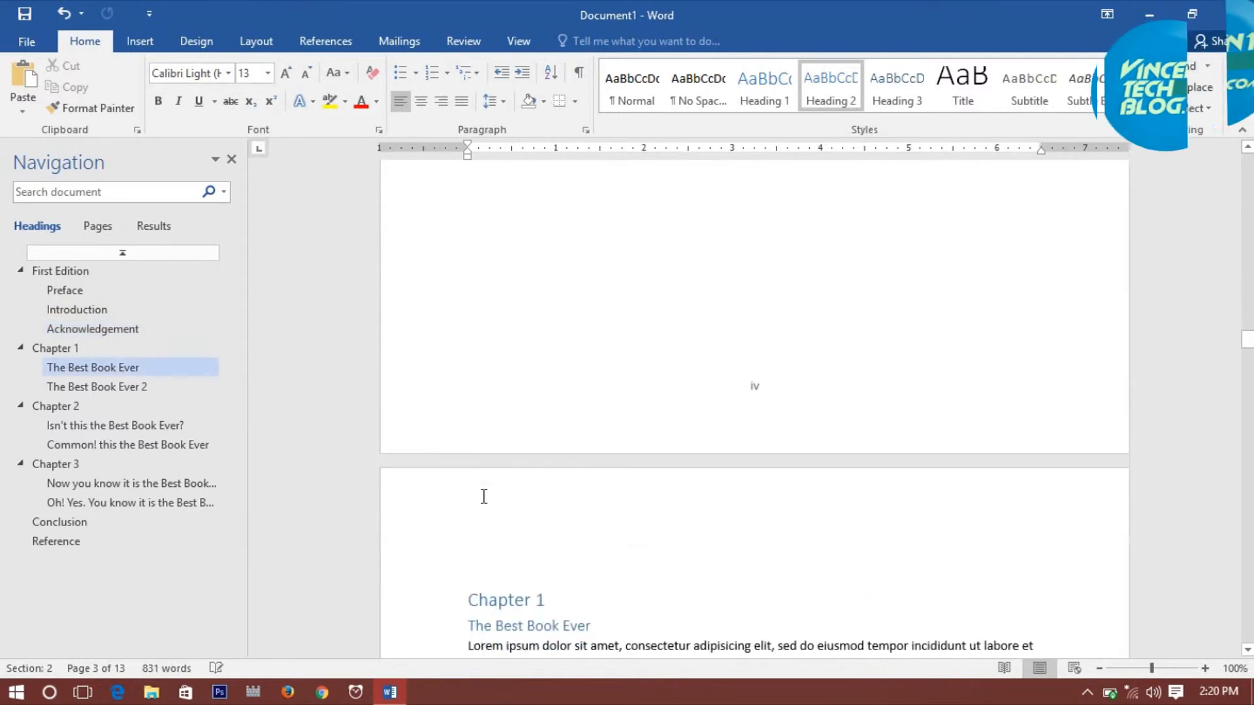
pyautogui.click(470, 450)
pyautogui.write('1.0')
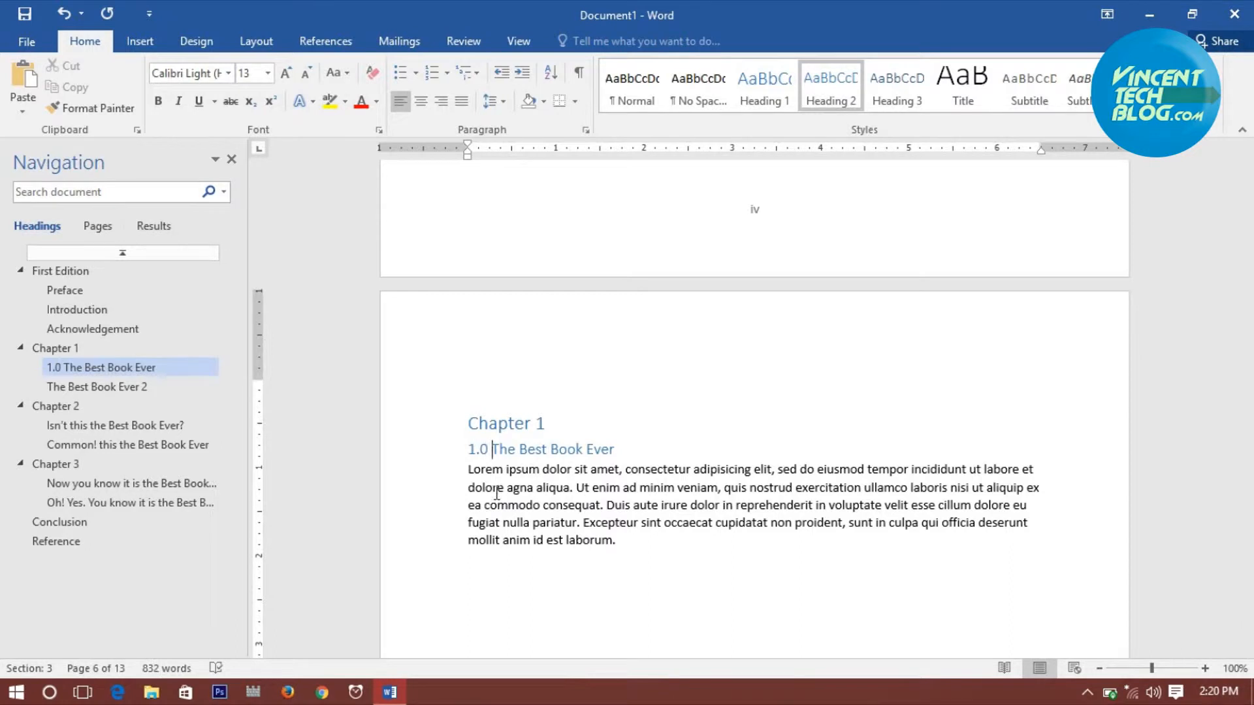
pyautogui.doubleClick(471, 450)
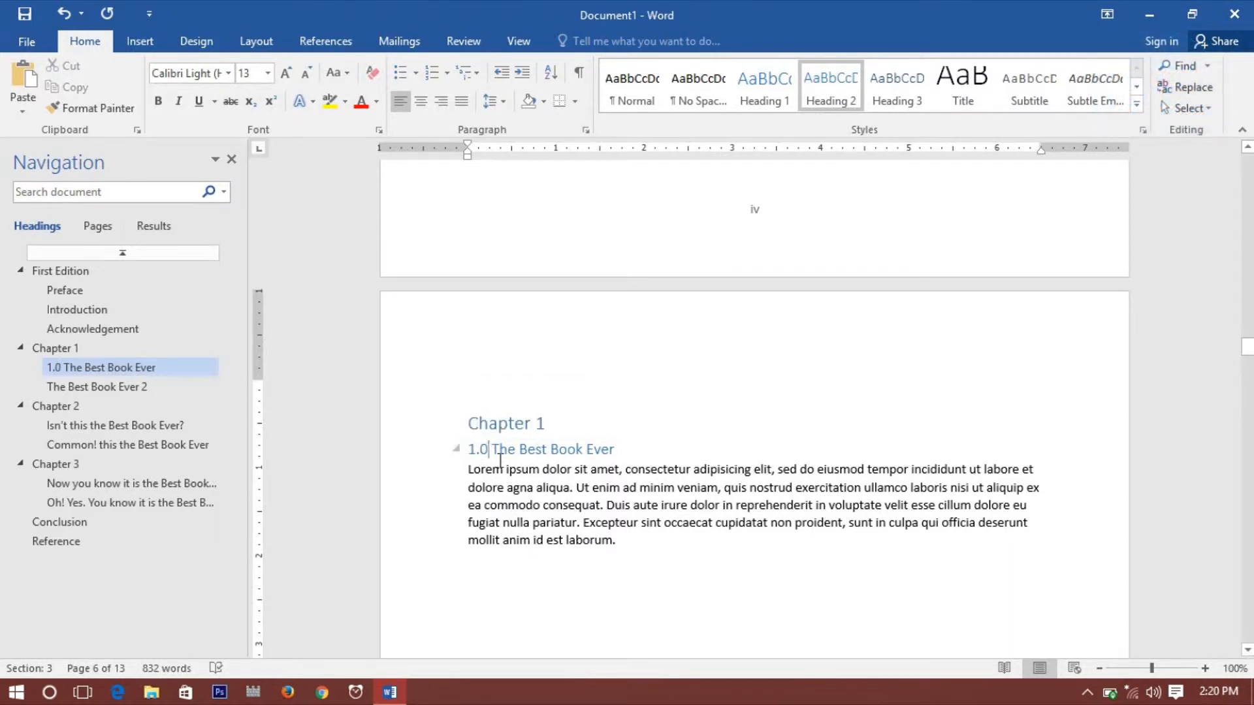
pyautogui.press('Delete')
pyautogui.press('BackSpace')
pyautogui.moveTo(469, 451); pyautogui.dragTo(487, 454)
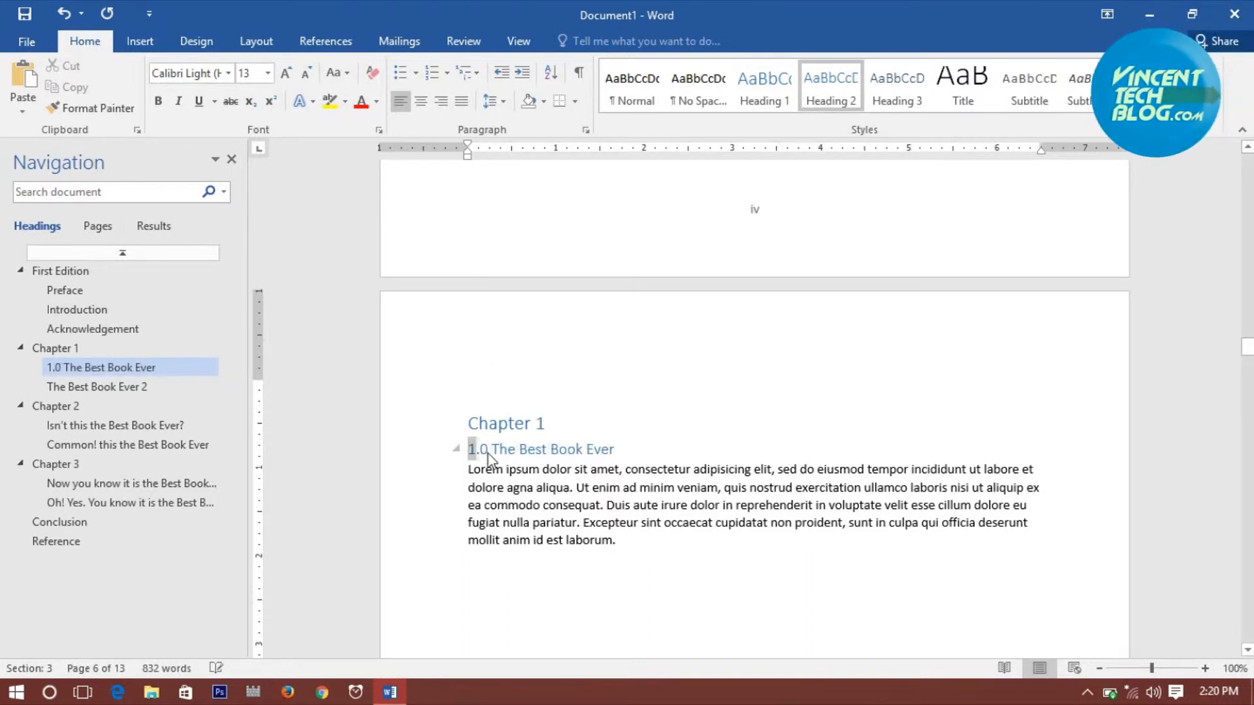
pyautogui.click(433, 73)
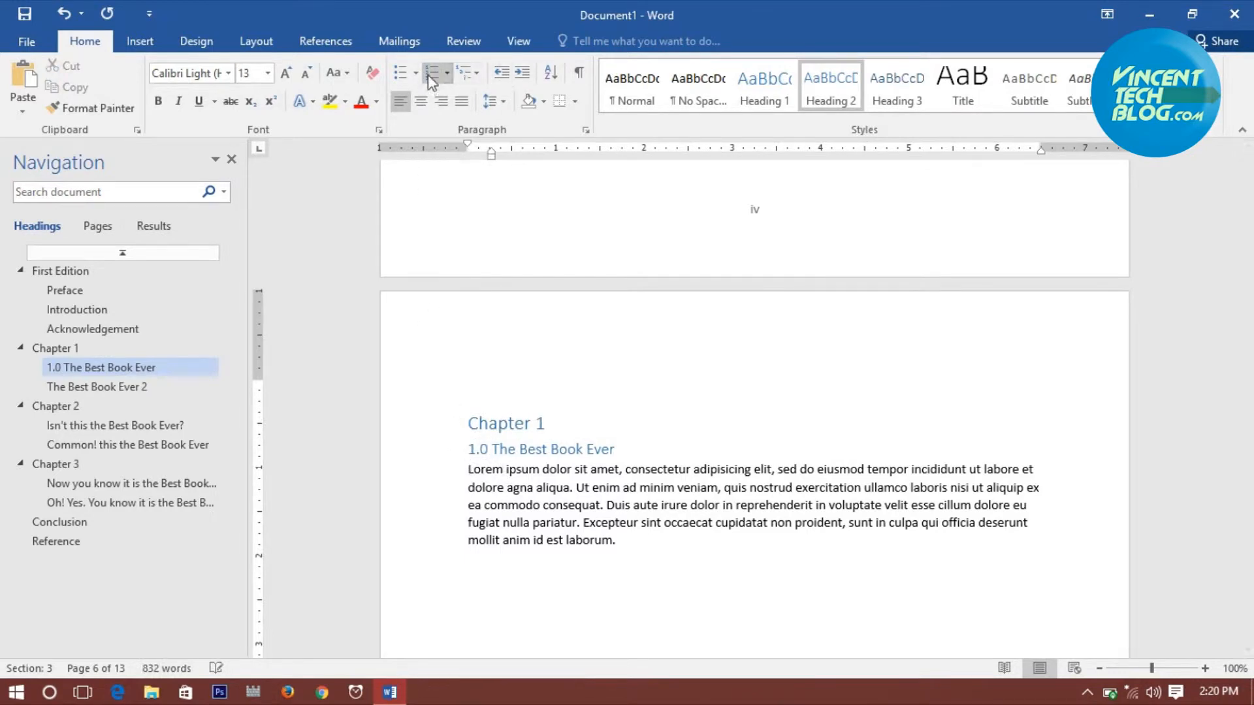
# - Add "1.1" before the heading "The Best Book Ever 2" and turn it into list numbering
pyautogui.scroll(-10, 509, 460)
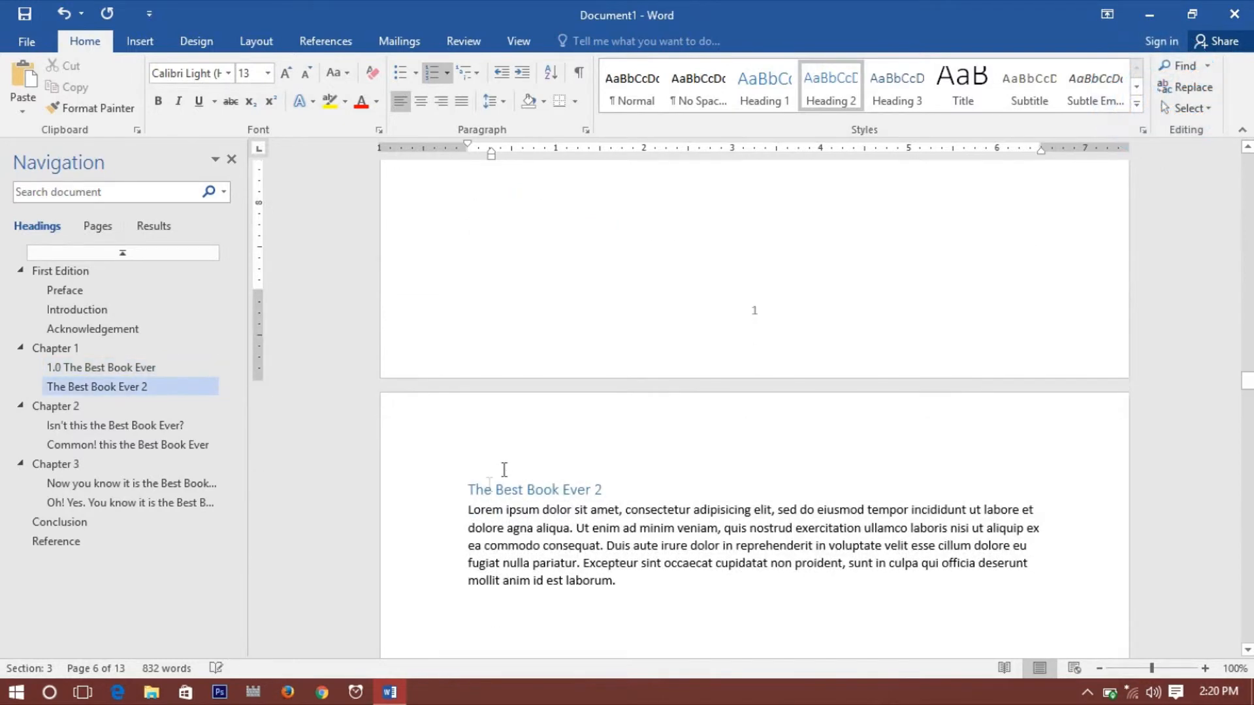
pyautogui.click(472, 489)
pyautogui.write('1.1')
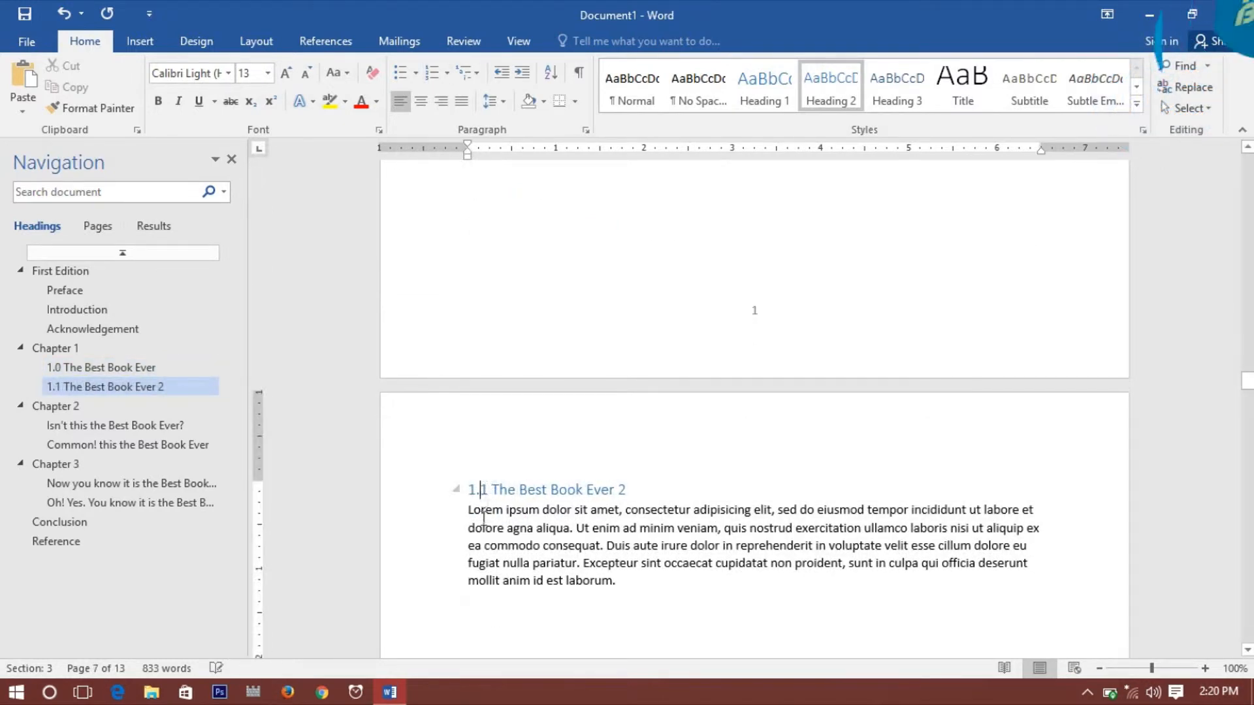
pyautogui.doubleClick(486, 494)
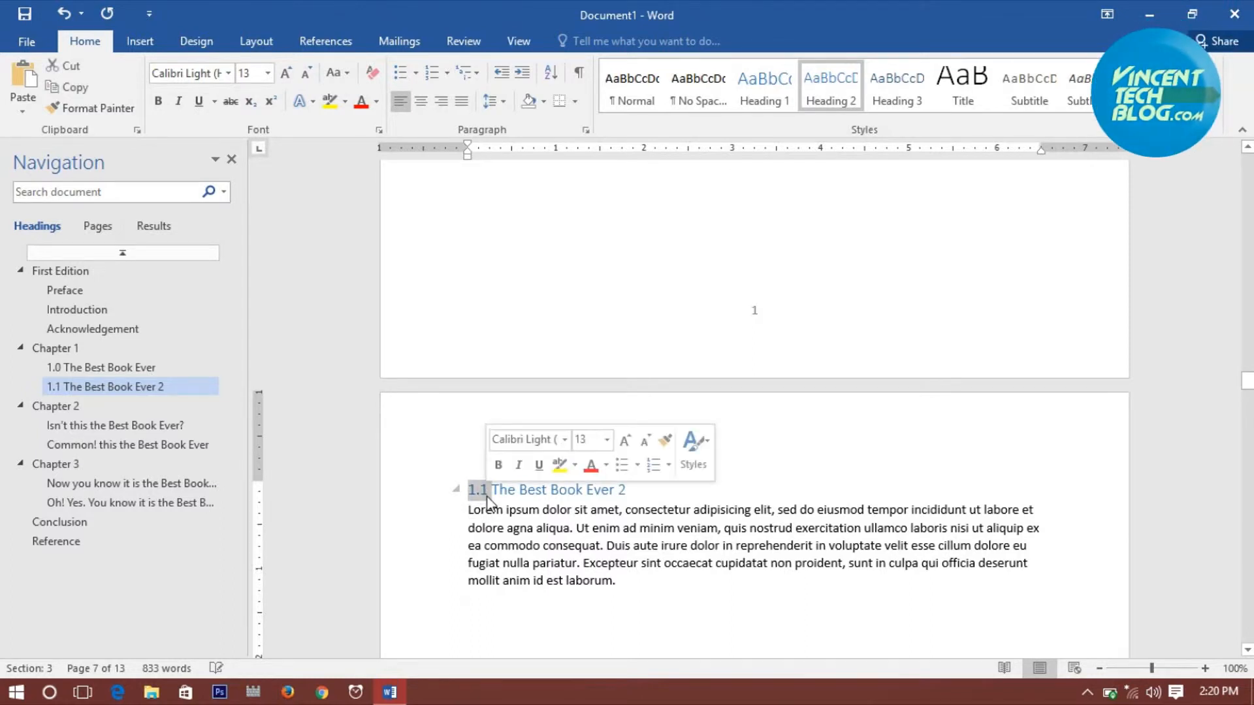
pyautogui.click(431, 72)
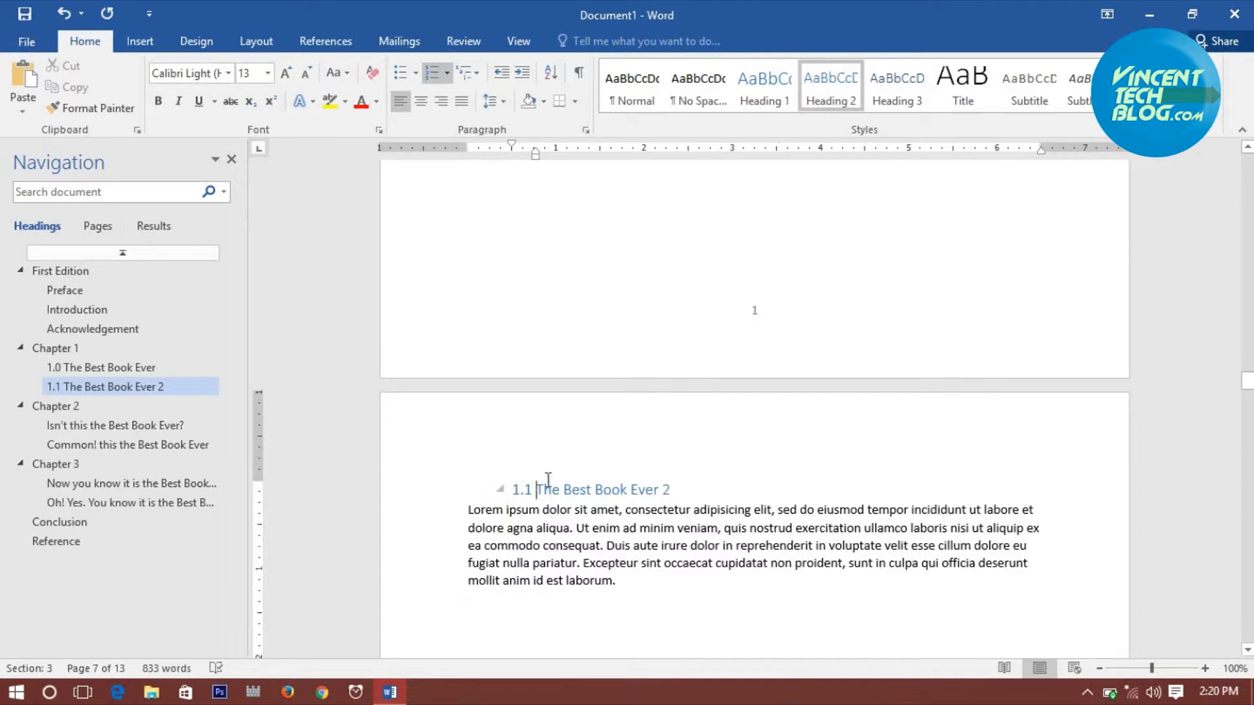
# - Shift the indent of the "1.1 The Best Book Ever 2" heading back so its number lines up with the body text margin
pyautogui.scroll(8, 540, 305)
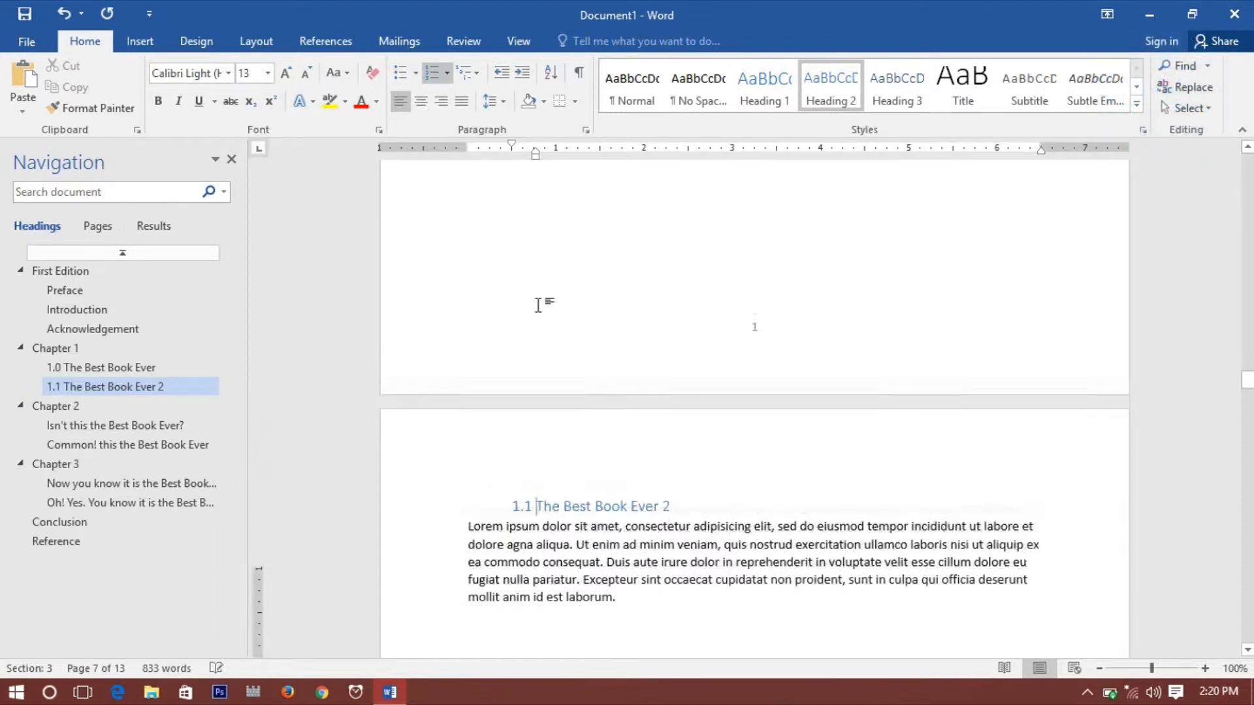
pyautogui.scroll(-8, 539, 305)
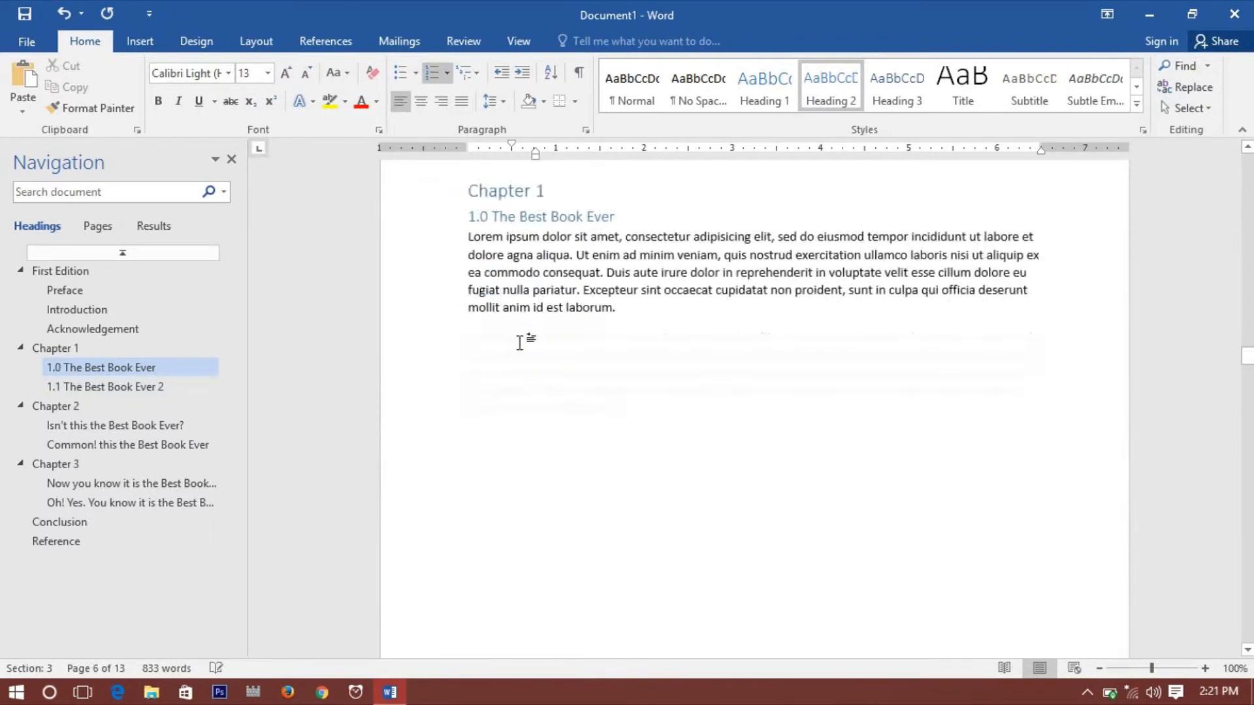
pyautogui.click(522, 404)
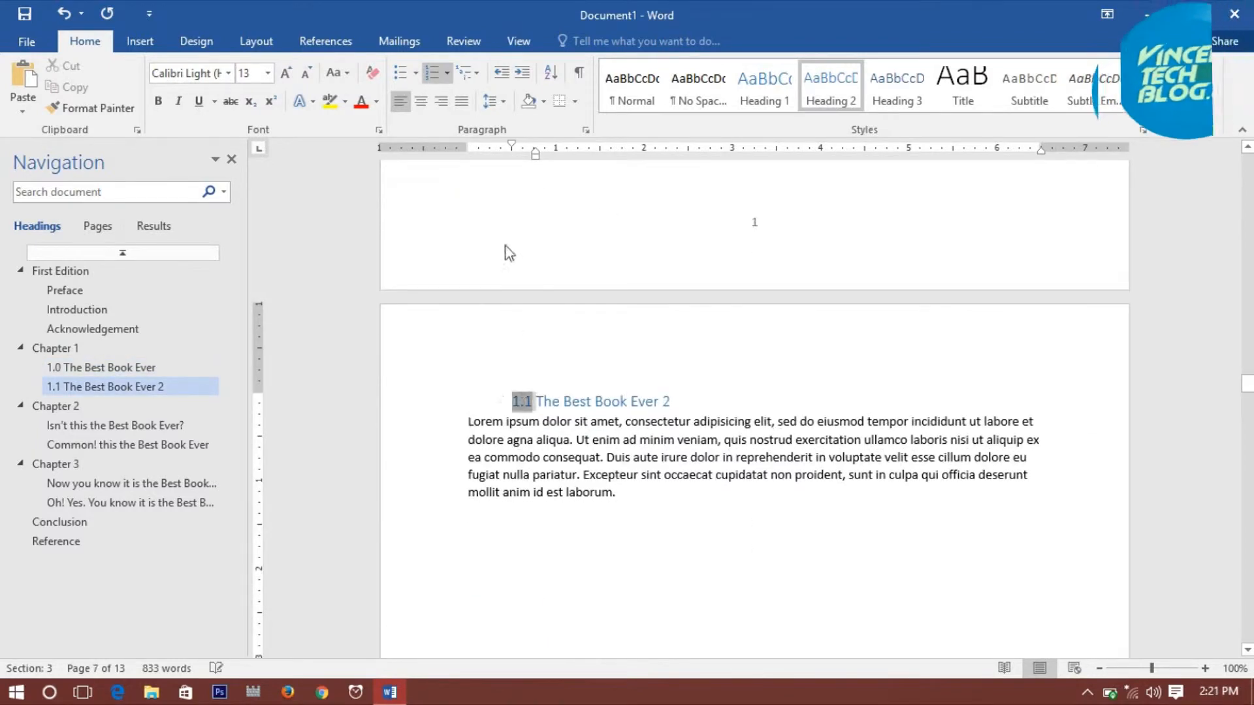
pyautogui.moveTo(512, 145); pyautogui.dragTo(473, 146)
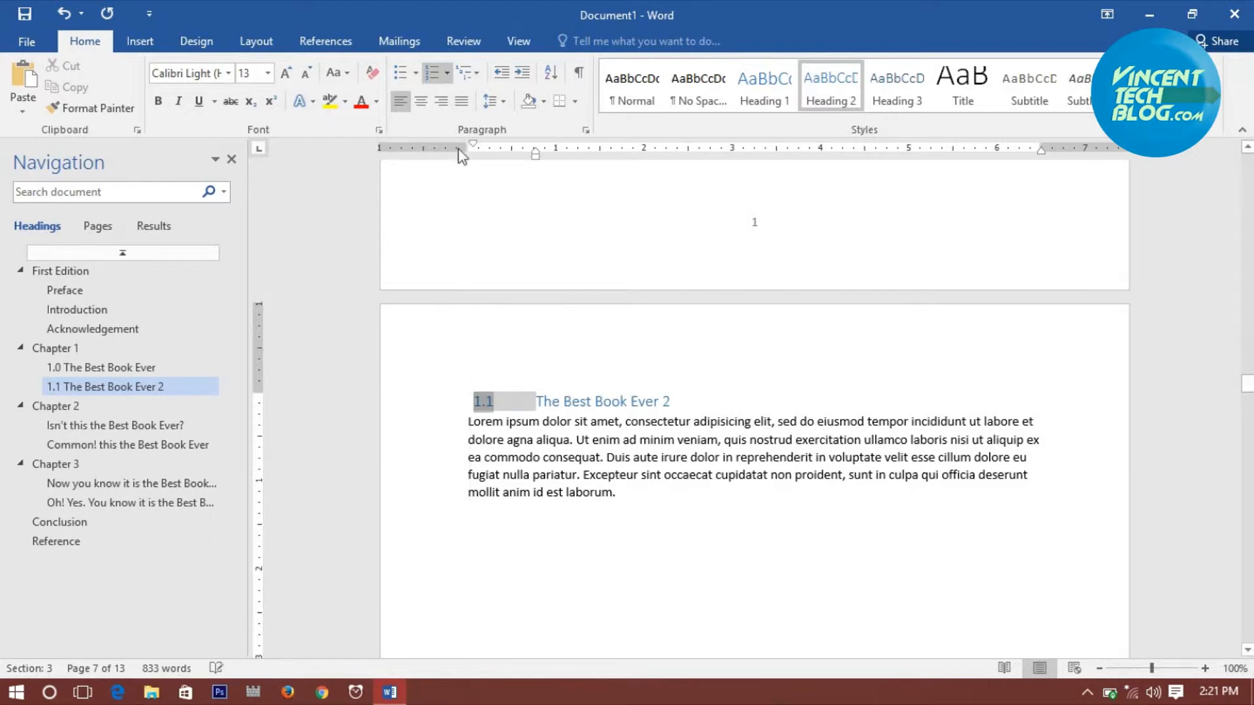
pyautogui.hotkey('ctrl', 'z')
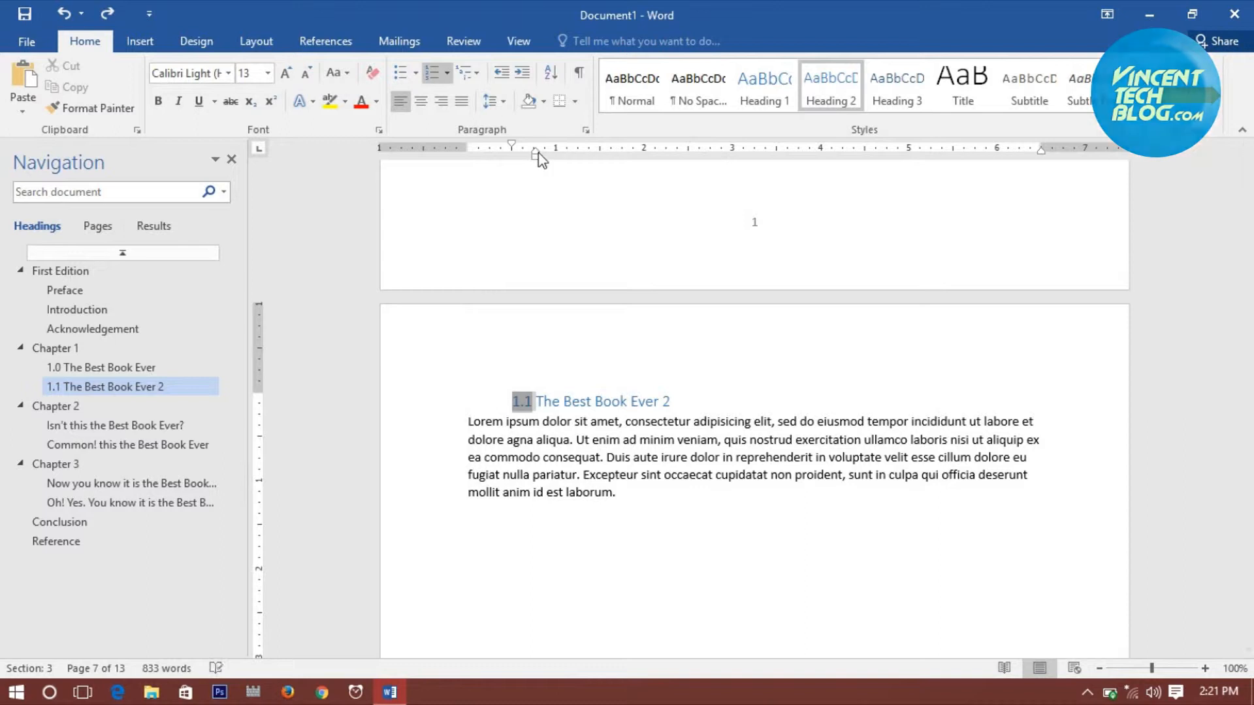
pyautogui.moveTo(537, 154)
pyautogui.mouseDown()
pyautogui.moveTo(491, 158)
pyautogui.moveTo(536, 166)
pyautogui.moveTo(467, 143)
pyautogui.moveTo(507, 159)
pyautogui.moveTo(496, 164)
pyautogui.mouseUp()
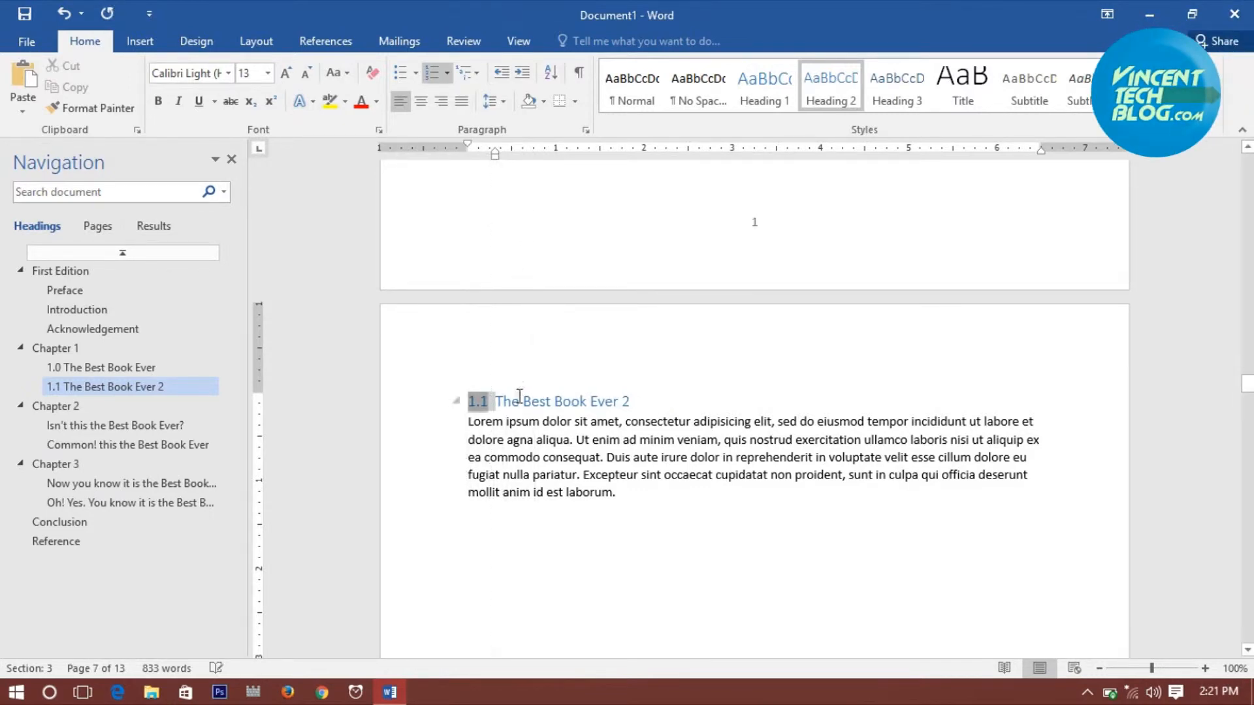
# - Add "2.1" before the heading "Isn't this the Best Book Ever?" under Chapter 2 and apply list numbering to it
pyautogui.scroll(-10, 516, 438)
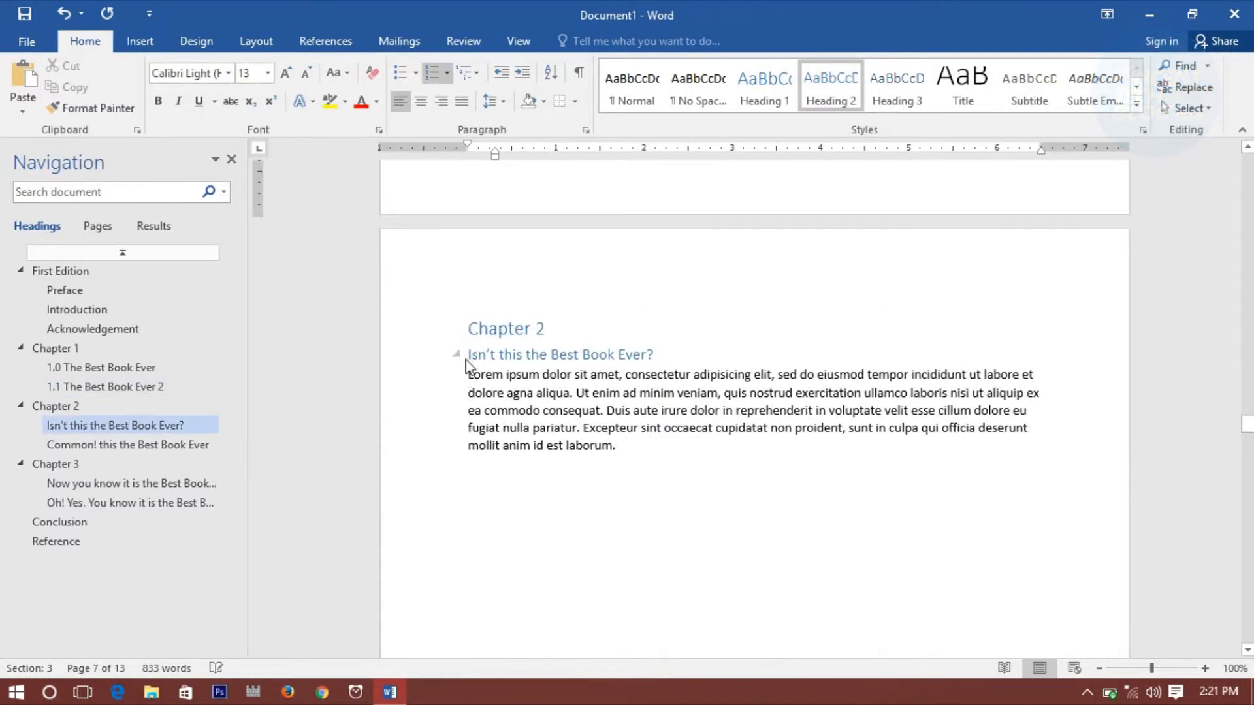
pyautogui.click(470, 357)
pyautogui.write('2.1')
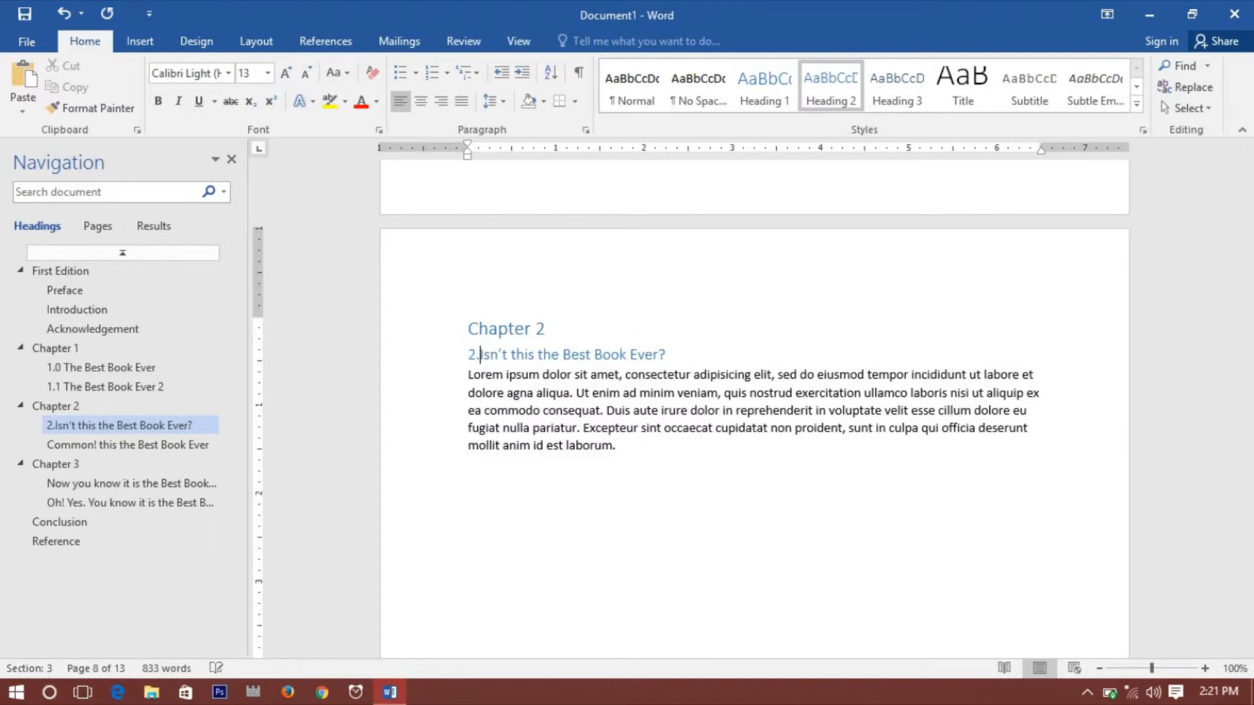
pyautogui.doubleClick(476, 354)
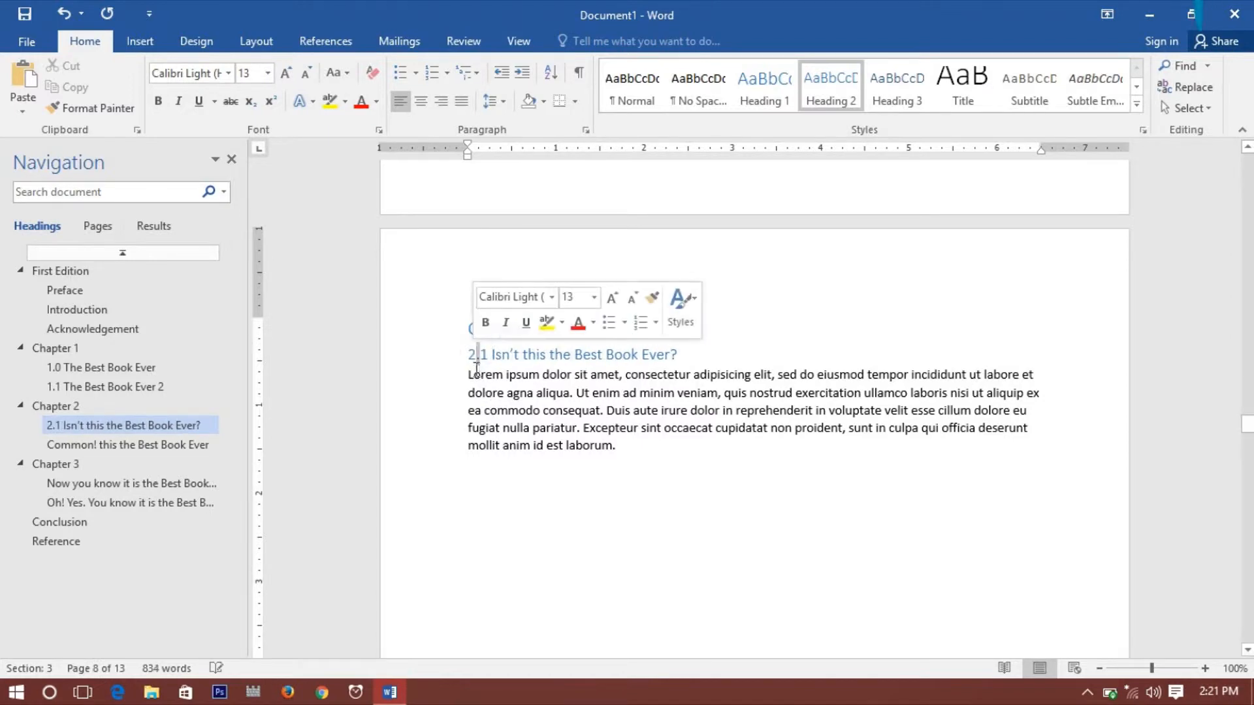
pyautogui.click(433, 77)
# - Delete the typed "2.1" from the "Isn't this the Best Book Ever?" heading, keeping only the automatic 2.0
pyautogui.click(494, 363)
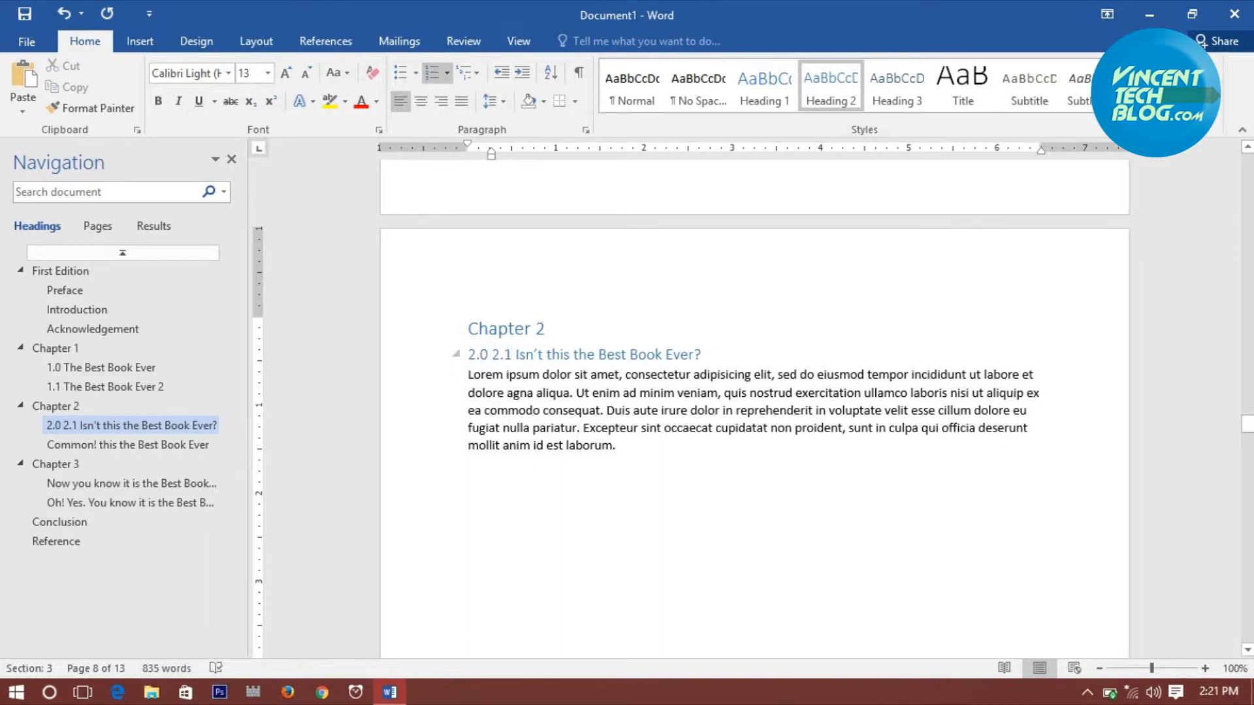
pyautogui.press('Delete')
pyautogui.press('Delete')
pyautogui.press('Delete')
pyautogui.press('Delete')
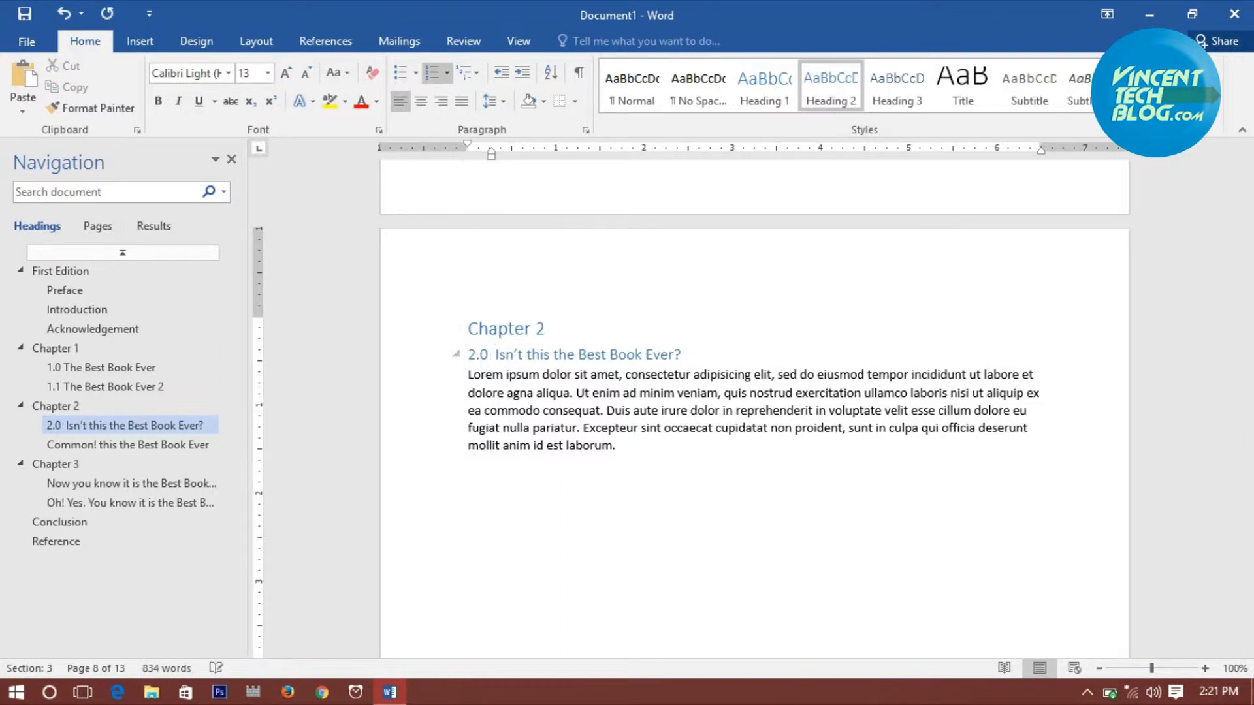
# - Add "2.1" before the heading "Common! this the Best Book Ever", apply list numbering, and shift its indent back to the body text margin
pyautogui.scroll(-15, 527, 364)
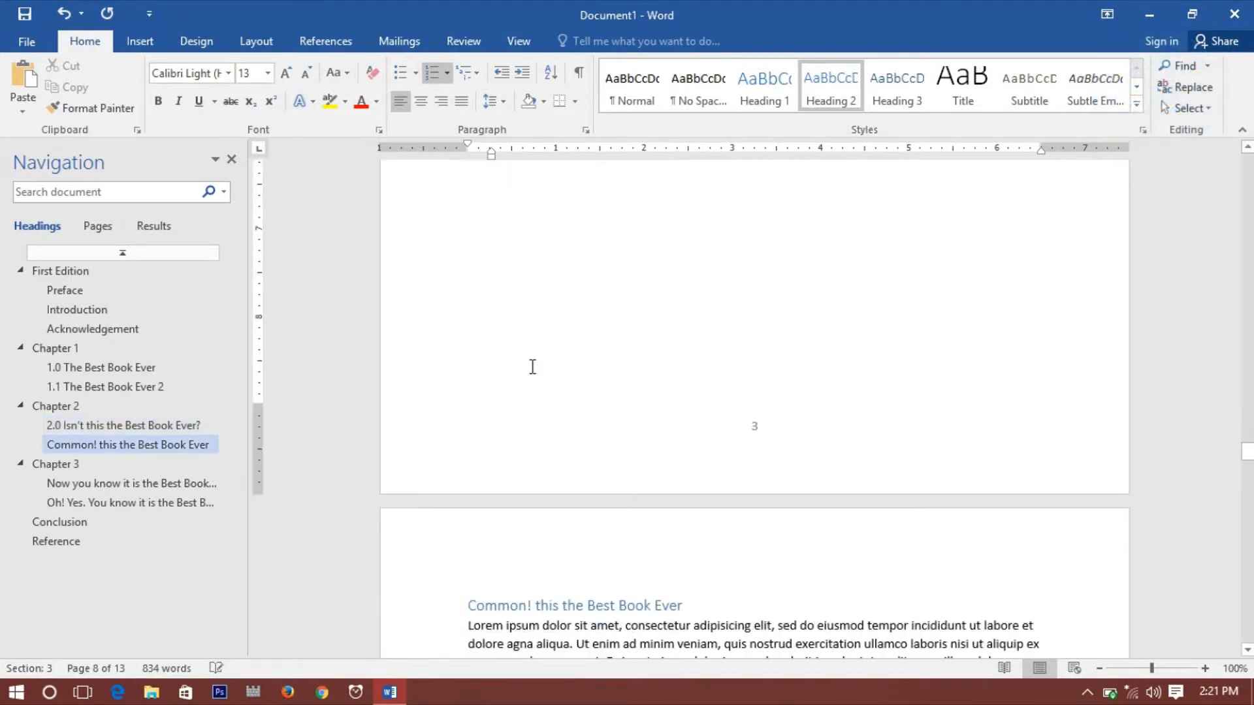
pyautogui.click(472, 256)
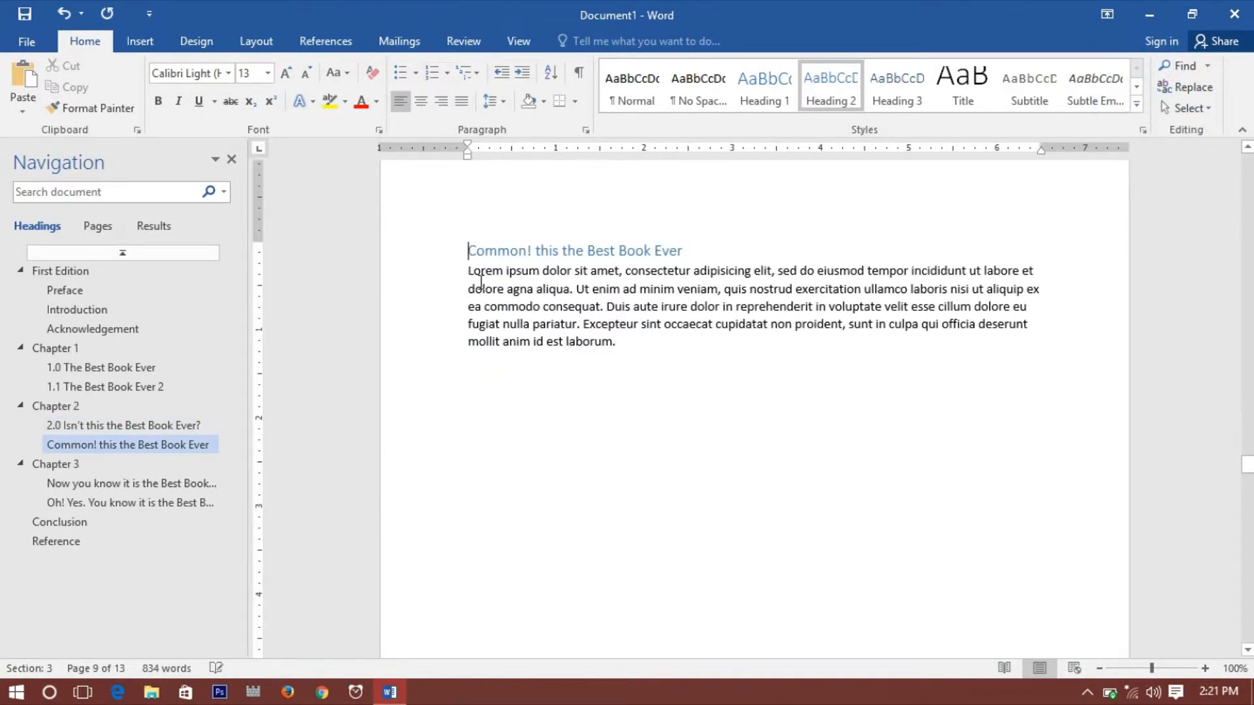
pyautogui.write('2.')
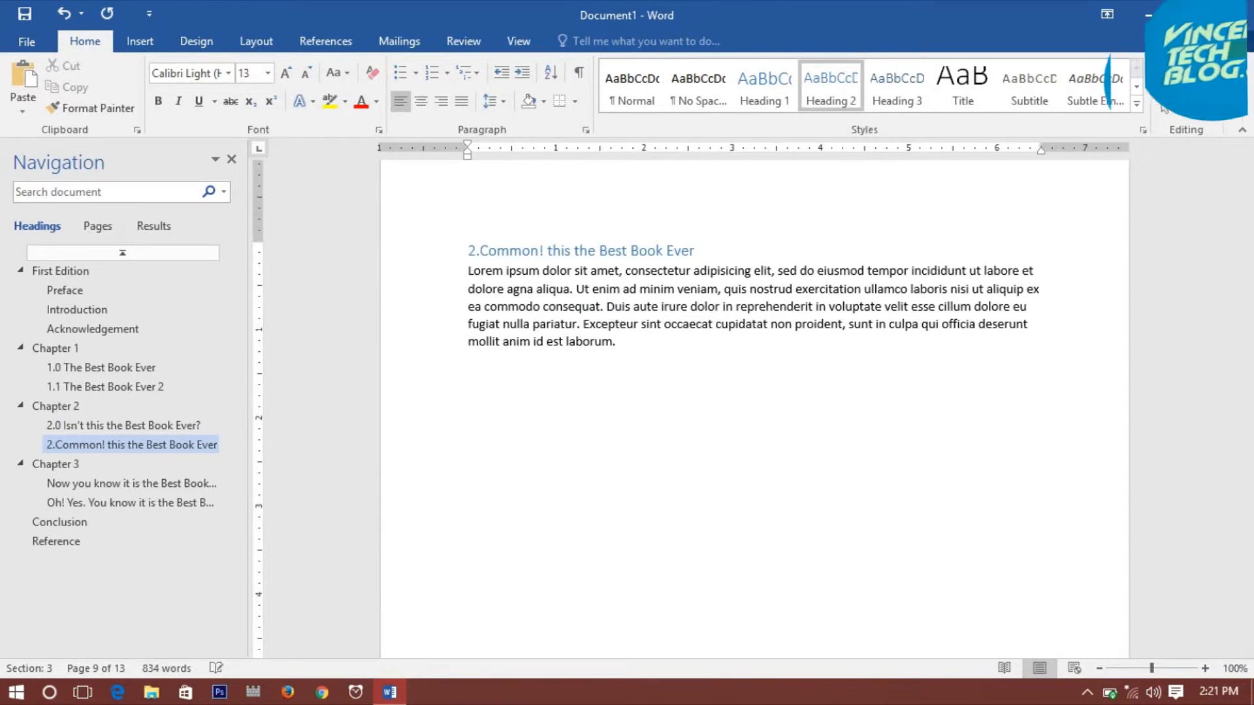
pyautogui.write('1')
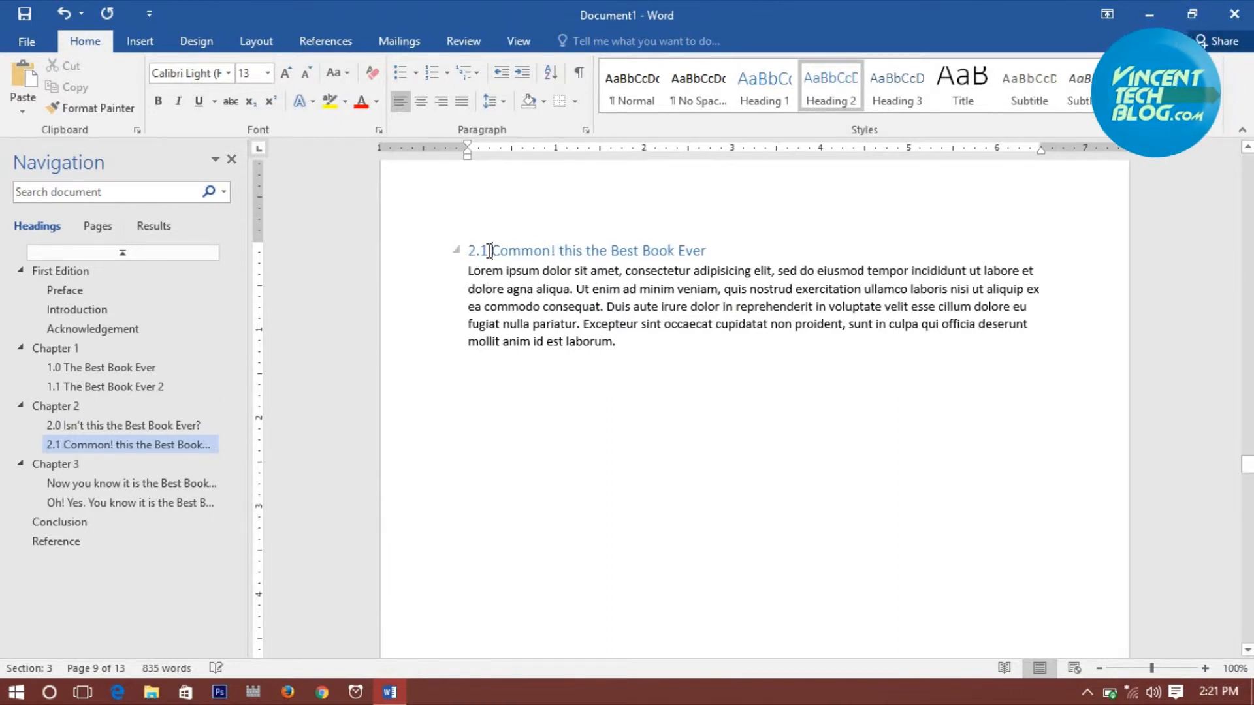
pyautogui.click(432, 74)
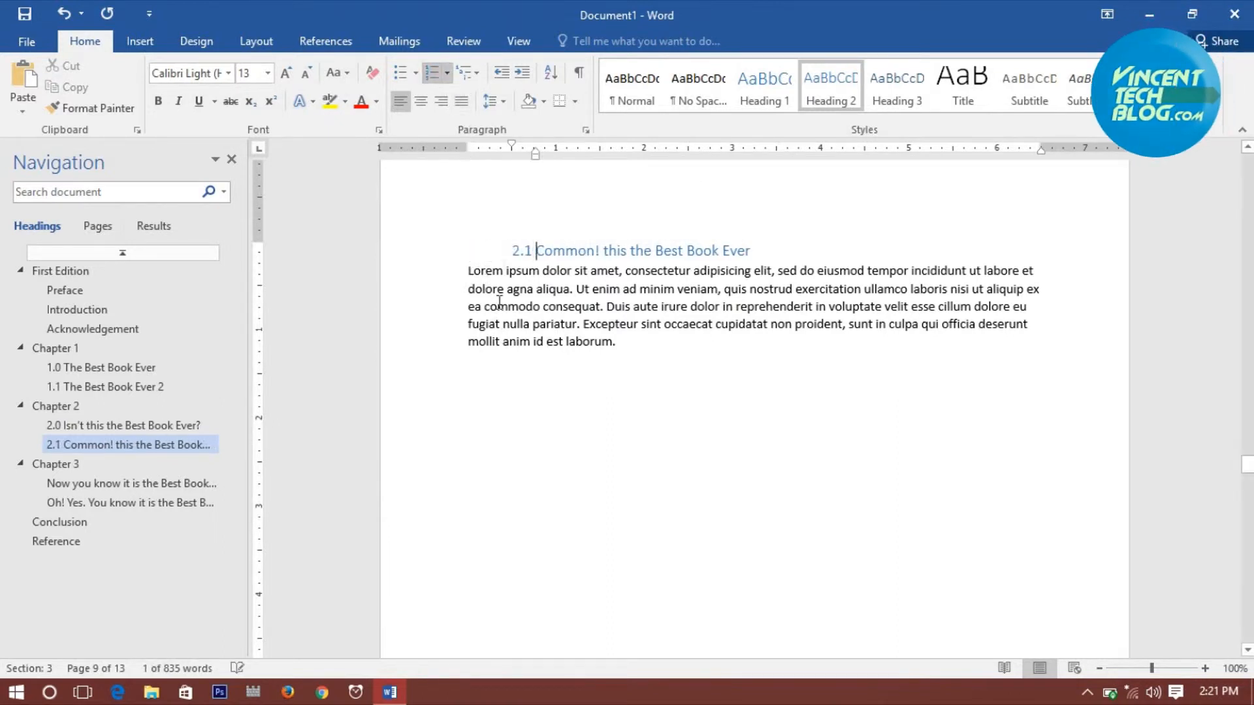
pyautogui.moveTo(513, 149)
pyautogui.mouseDown()
pyautogui.moveTo(468, 149)
pyautogui.moveTo(537, 154)
pyautogui.moveTo(490, 157)
pyautogui.mouseUp()
# - Add "3.0" before the heading "Now you know it is the Best Book Ever" under Chapter 3 and turn it into list numbering
pyautogui.scroll(-10, 508, 239)
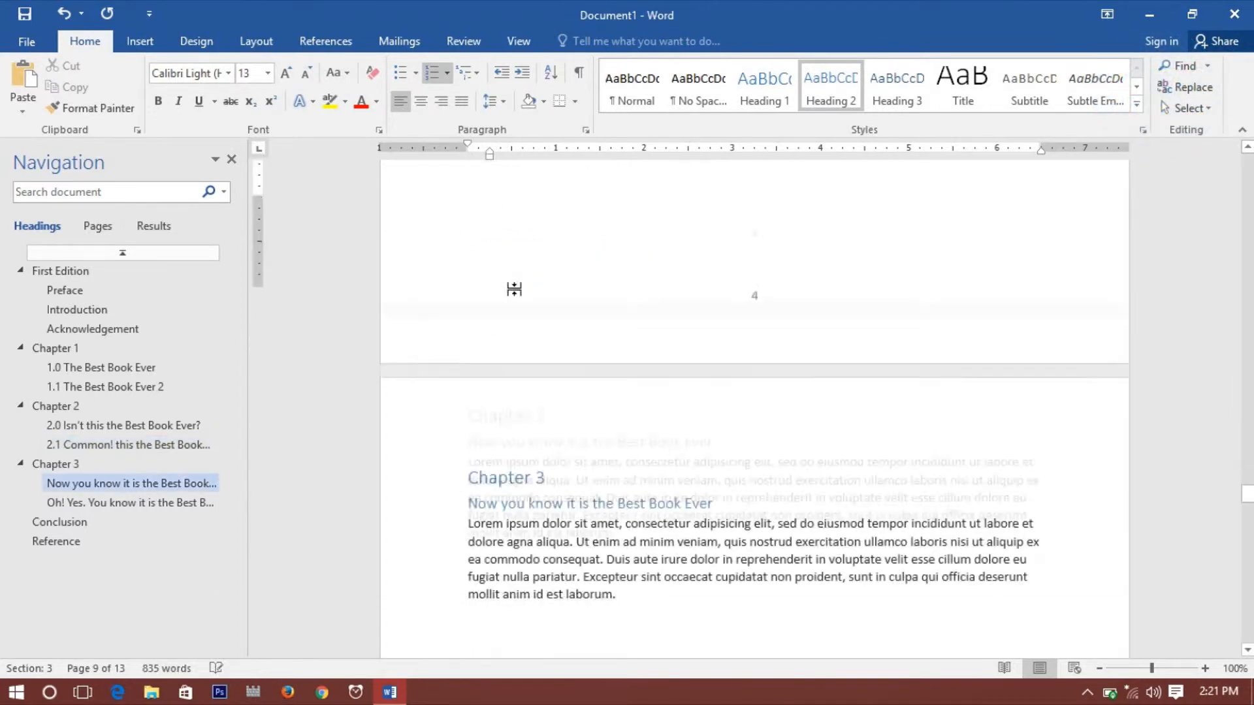
pyautogui.click(470, 340)
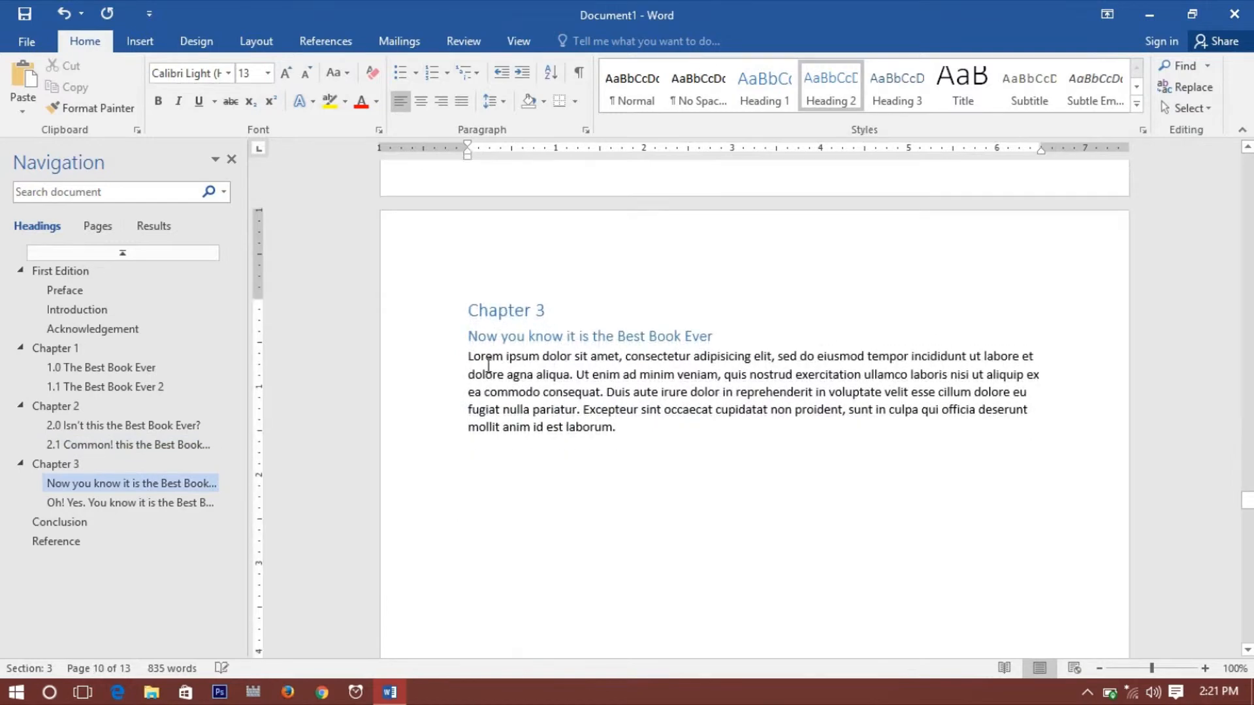
pyautogui.write('3.0')
pyautogui.click(479, 342)
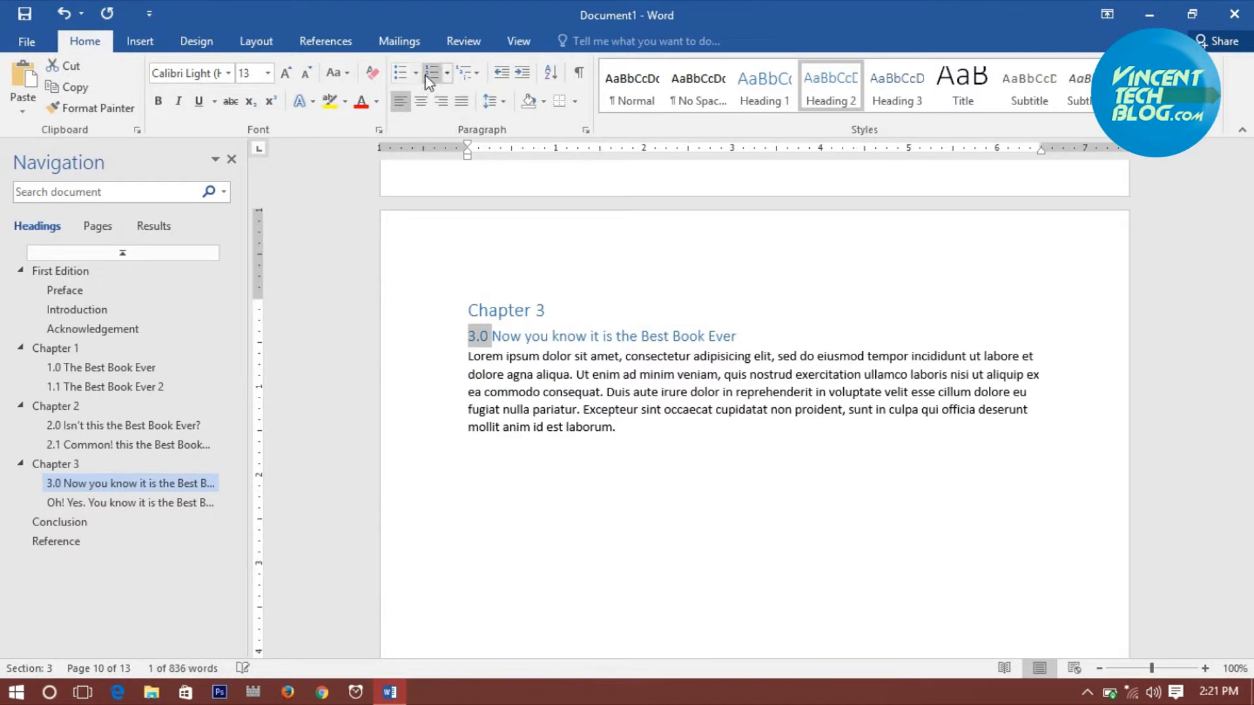
# - Add "3.1" before the heading "Oh! Yes. You know it is the Best Book Ever" and turn it into list numbering
pyautogui.scroll(-10, 518, 448)
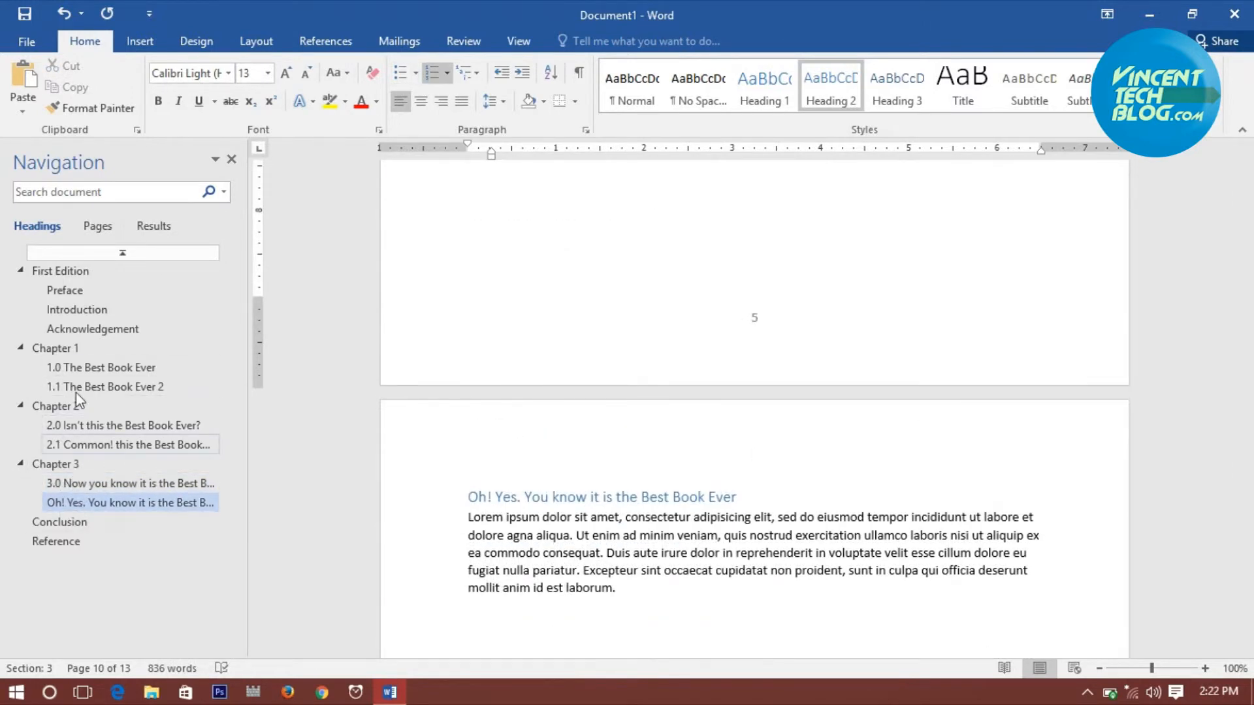
pyautogui.click(469, 494)
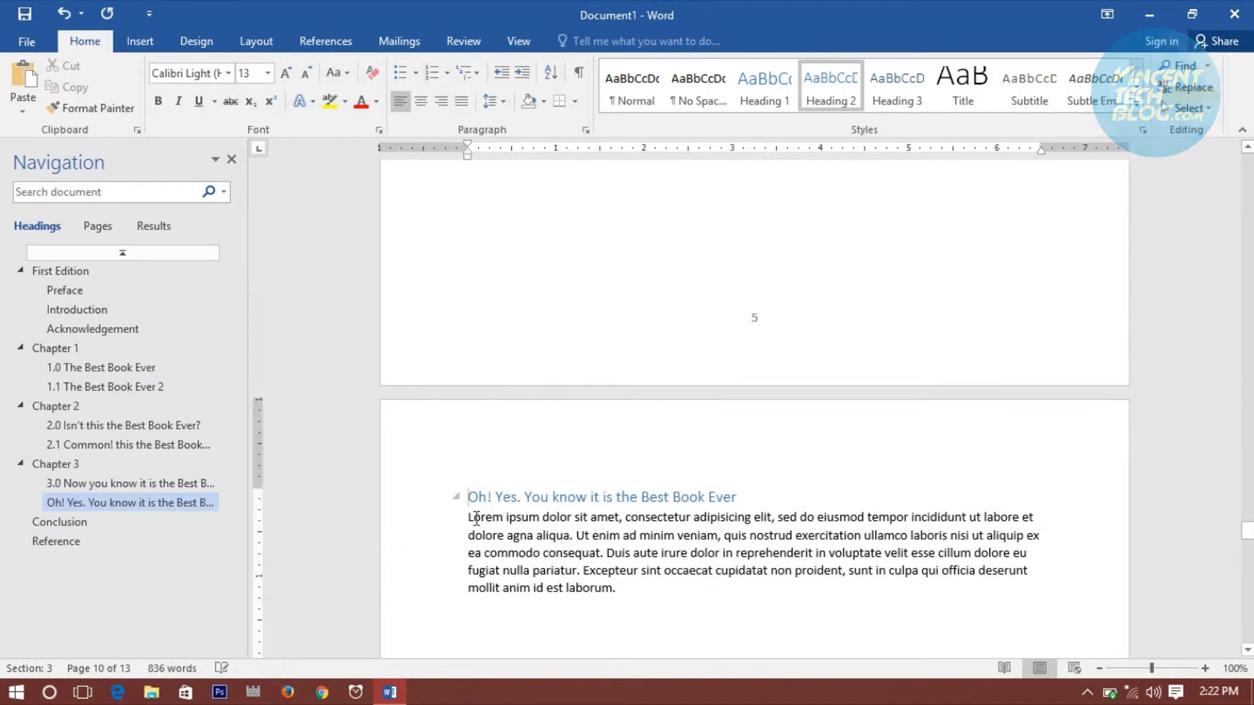
pyautogui.write('.1')
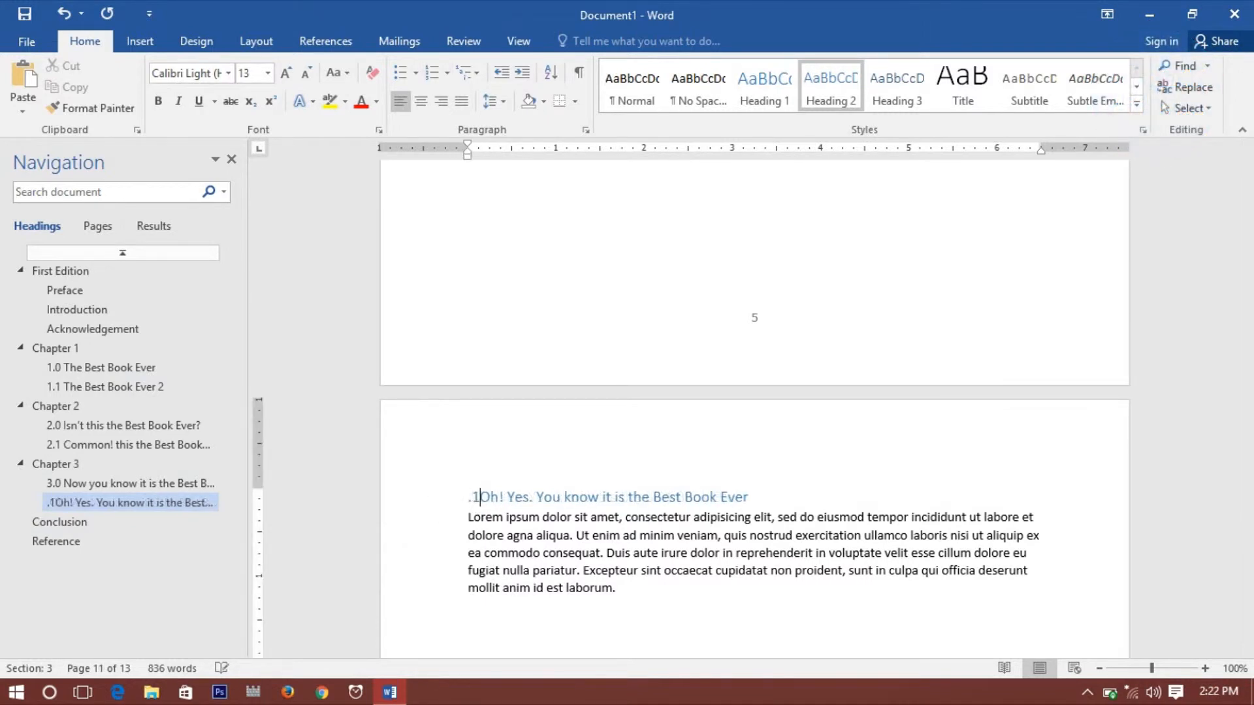
pyautogui.press('BackSpace')
pyautogui.press('Home')
pyautogui.write('3')
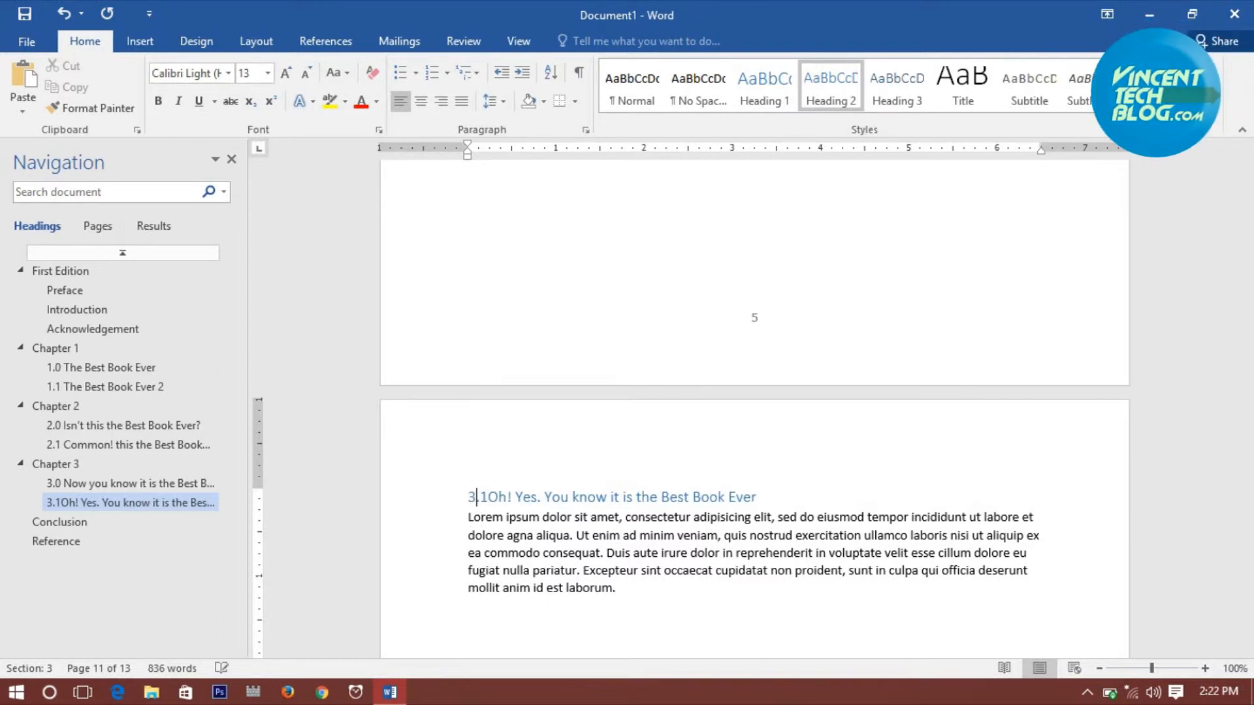
pyautogui.click(490, 502)
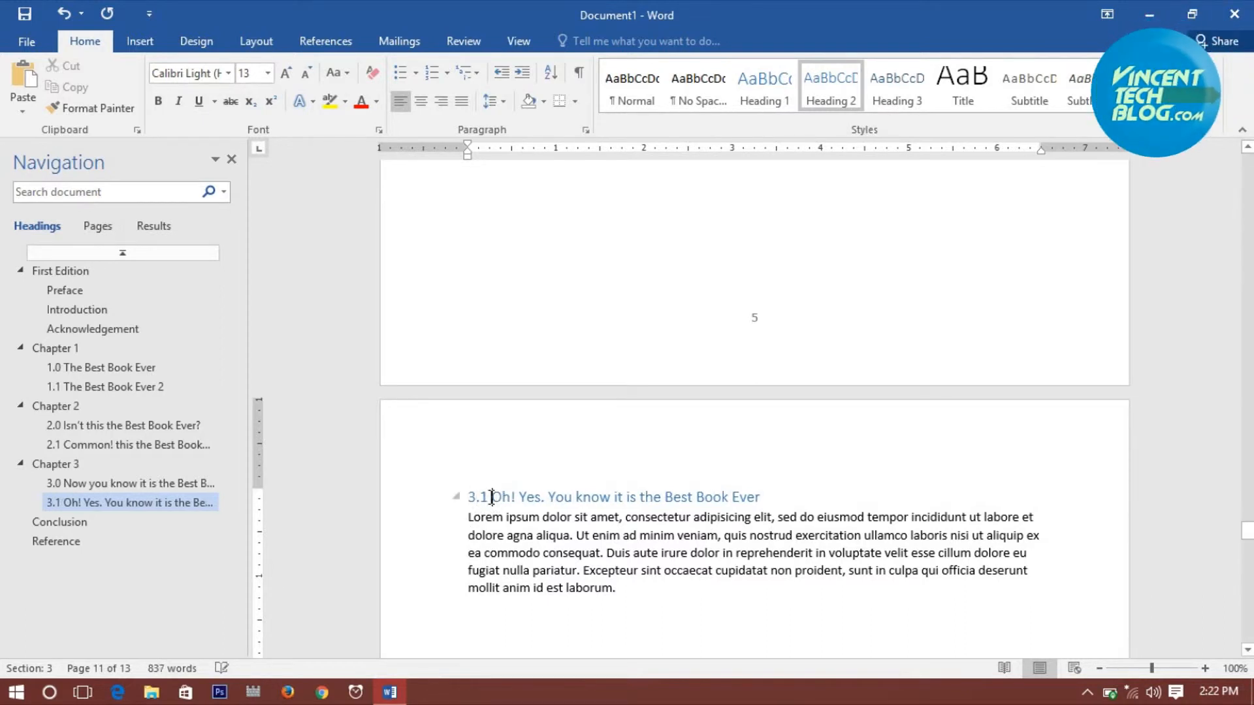
pyautogui.click(433, 73)
# - Try to align the "3.1" heading's indent with the body text margin, and remove its list numbering
pyautogui.moveTo(532, 158)
pyautogui.mouseDown()
pyautogui.moveTo(457, 146)
pyautogui.moveTo(488, 174)
pyautogui.mouseUp()
pyautogui.click(513, 496)
pyautogui.moveTo(485, 159); pyautogui.dragTo(482, 161)
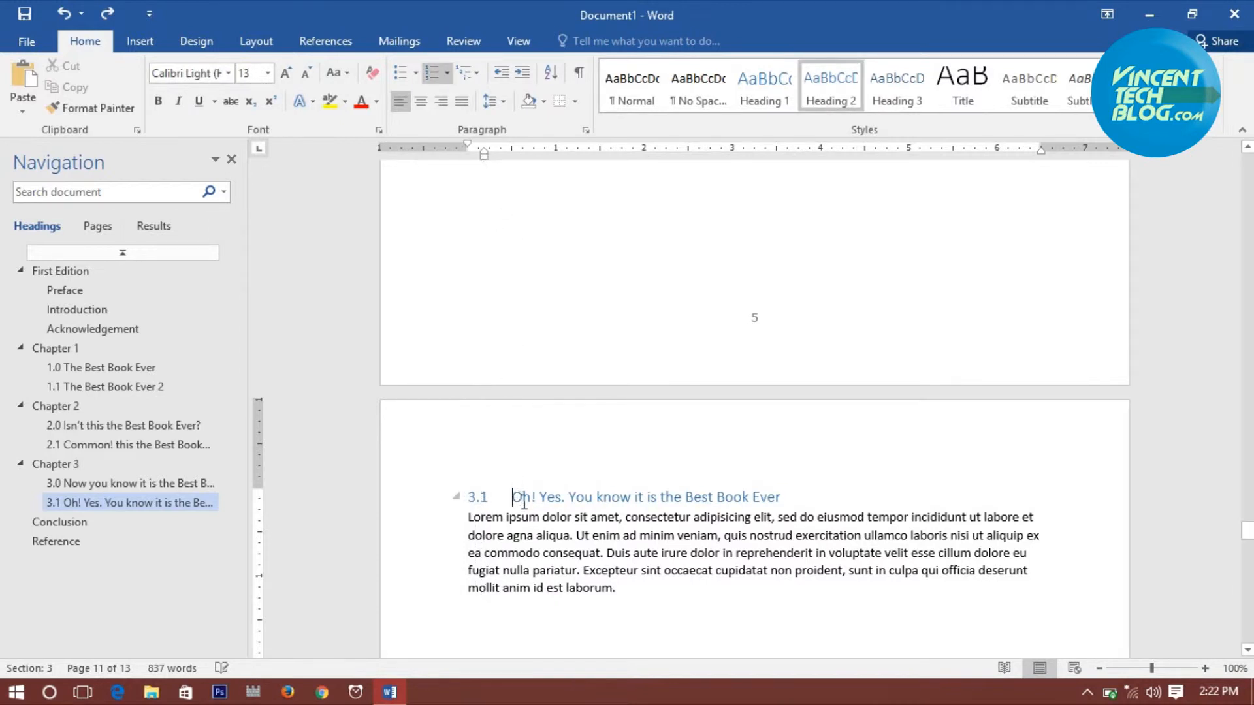
pyautogui.press('BackSpace')
pyautogui.press('BackSpace')
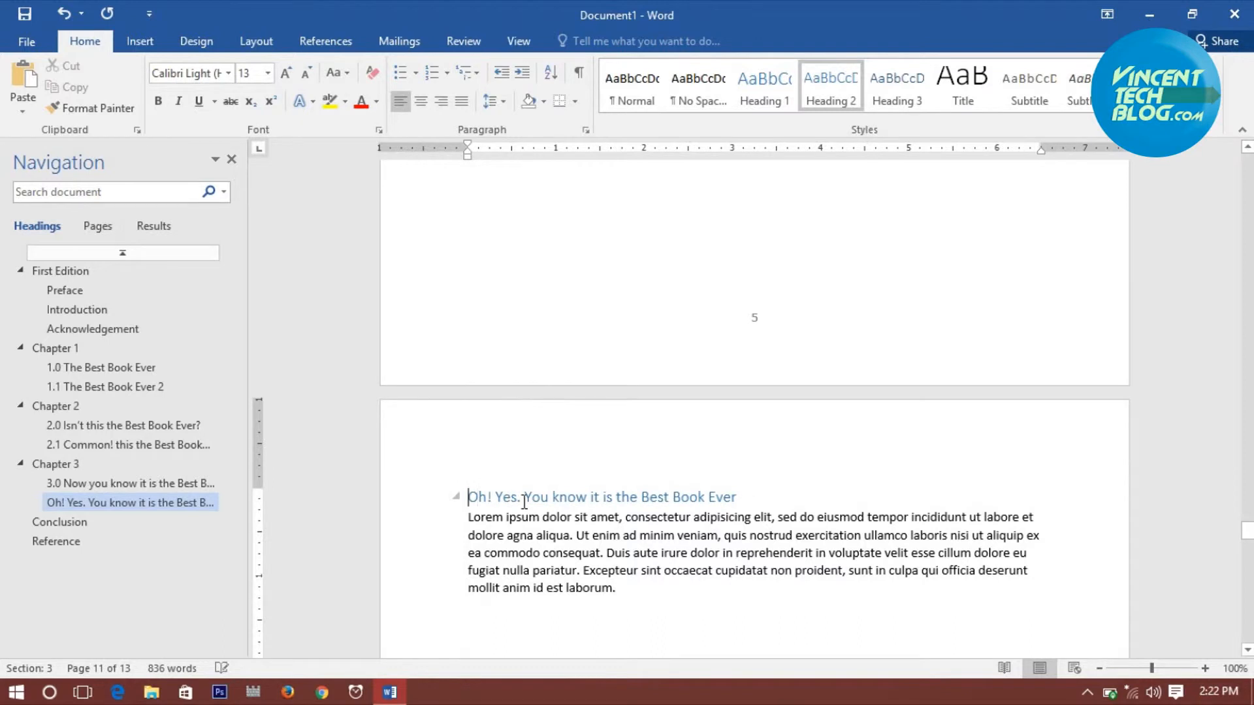
# - Number the heading "Oh! Yes. You know it is the Best Book Ever" as 3.1, aligning the number with the margin and narrowing the gap after it
pyautogui.write('3.1')
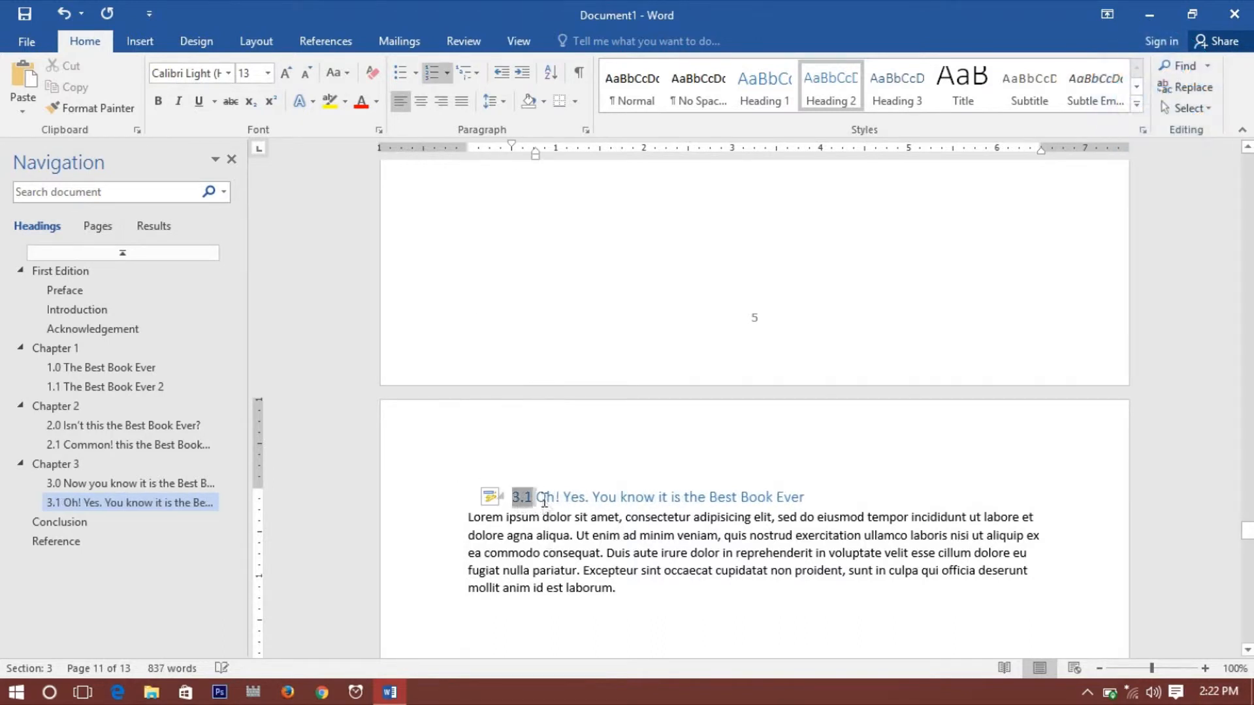
pyautogui.moveTo(503, 141)
pyautogui.mouseDown()
pyautogui.moveTo(459, 205)
pyautogui.moveTo(484, 203)
pyautogui.mouseUp()
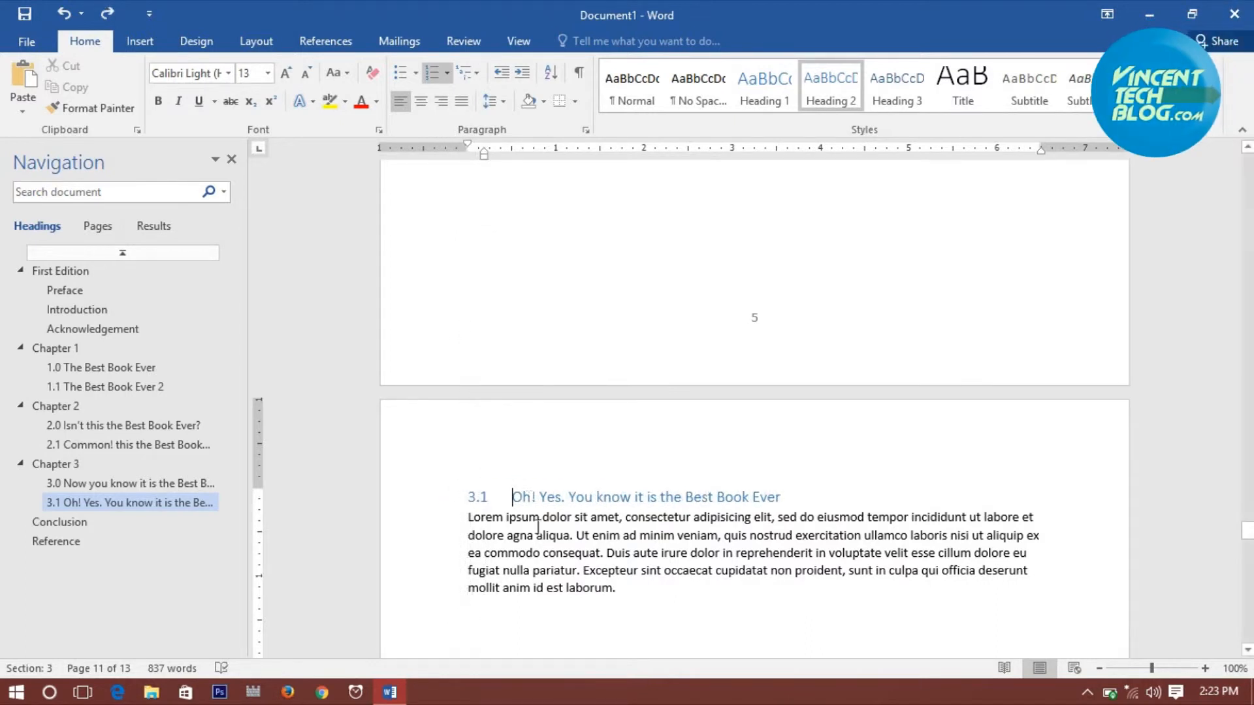
pyautogui.click(471, 499)
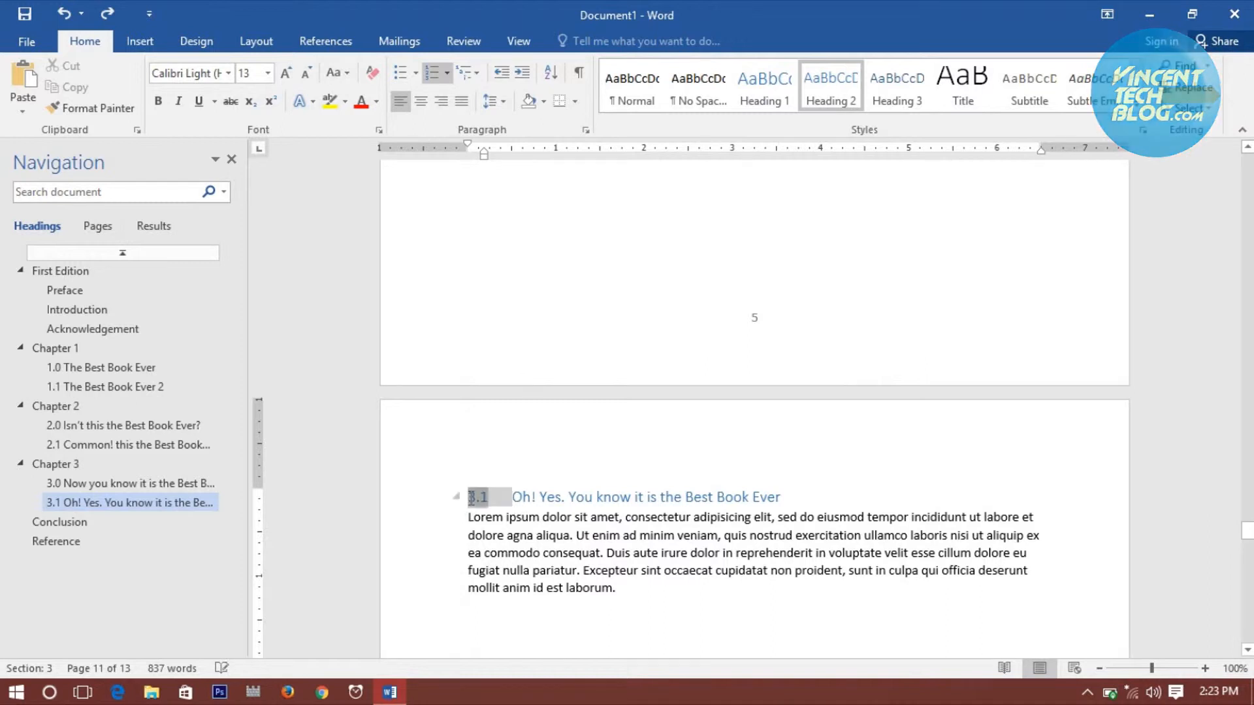
pyautogui.moveTo(484, 158)
pyautogui.mouseDown()
pyautogui.moveTo(510, 163)
pyautogui.moveTo(496, 167)
pyautogui.moveTo(505, 173)
pyautogui.mouseUp()
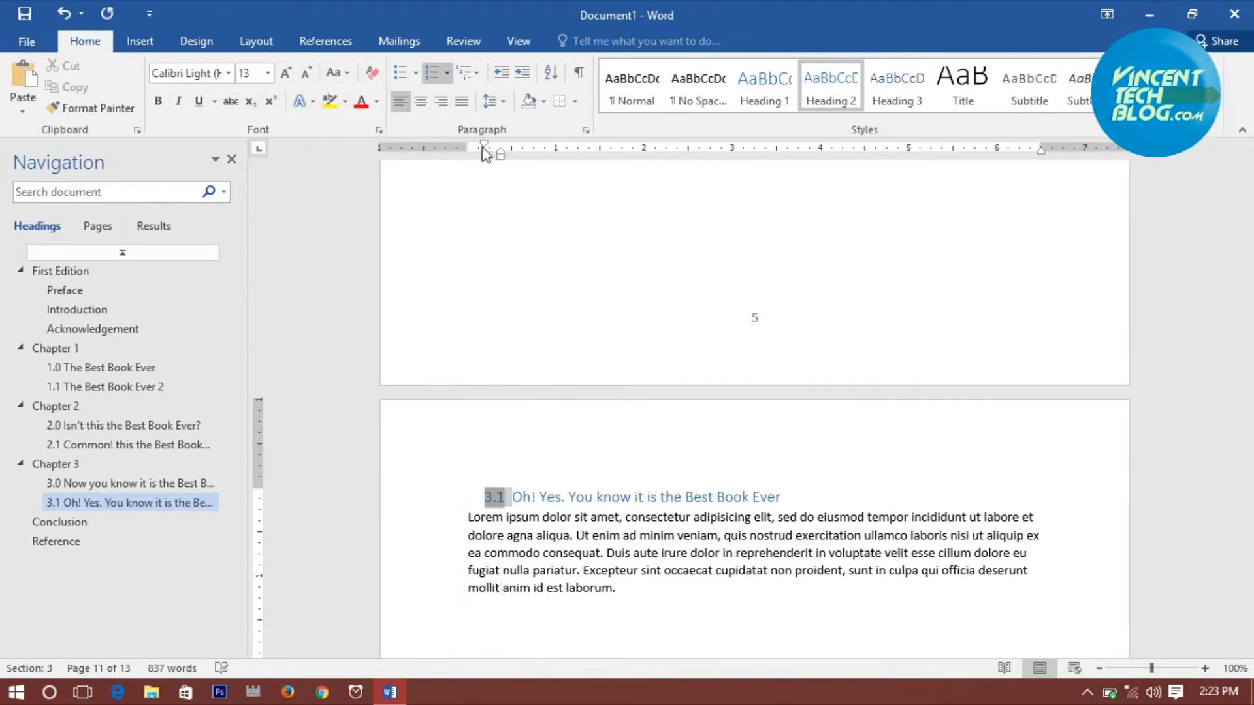
pyautogui.moveTo(484, 144); pyautogui.dragTo(468, 151)
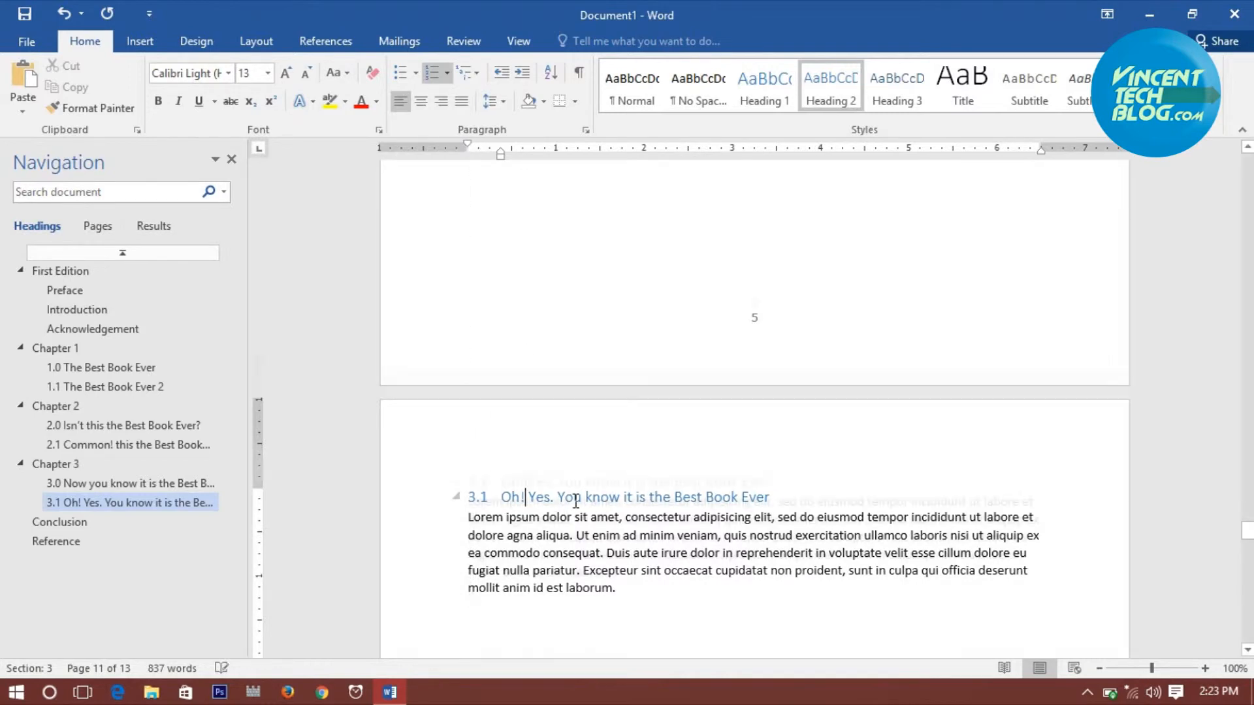
# - Update the entire table of contents on the Table of Content page so it includes the numbered chapter headings
pyautogui.scroll(-5, 575, 500)
pyautogui.scroll(7, 575, 500)
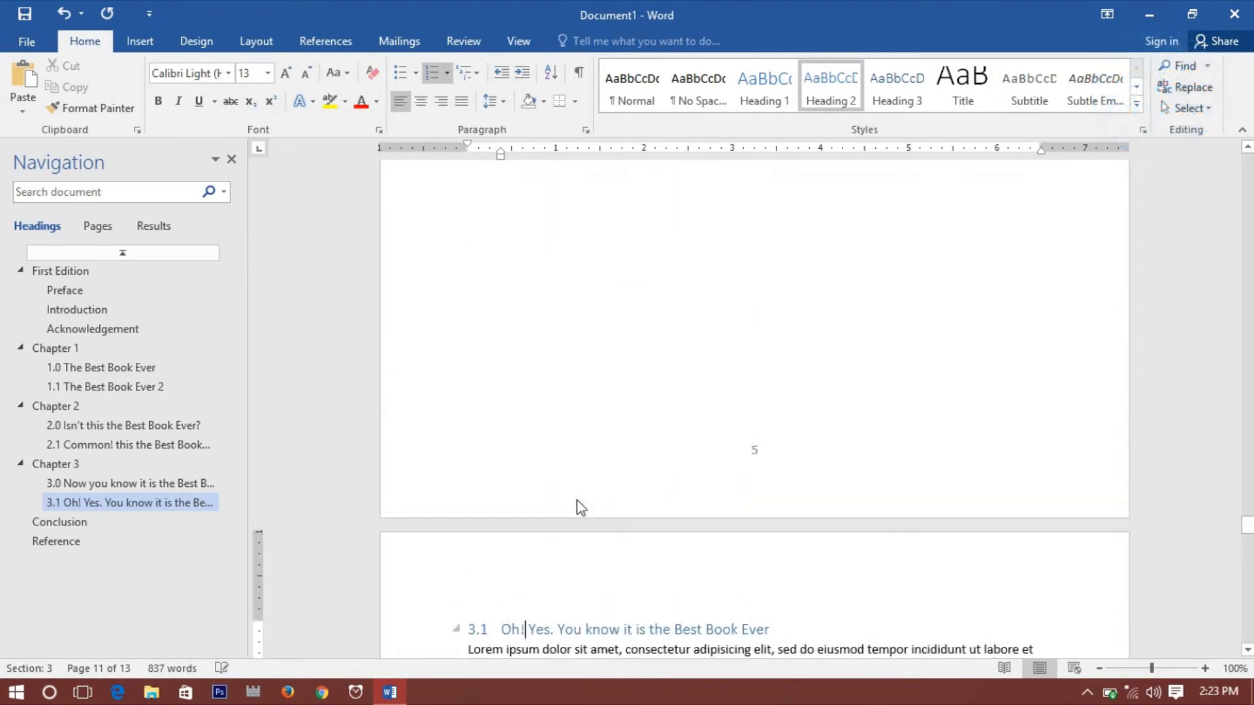
pyautogui.scroll(15, 583, 503)
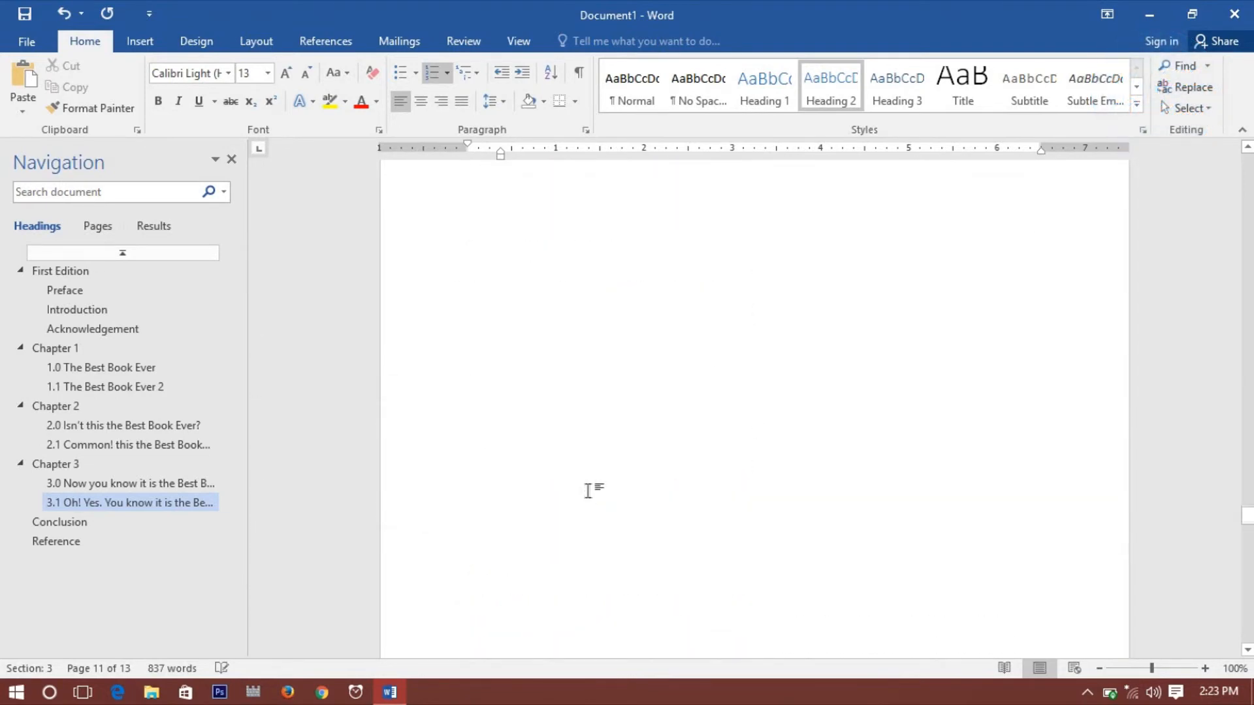
pyautogui.moveTo(1247, 490); pyautogui.dragTo(1247, 164)
pyautogui.scroll(-12, 611, 493)
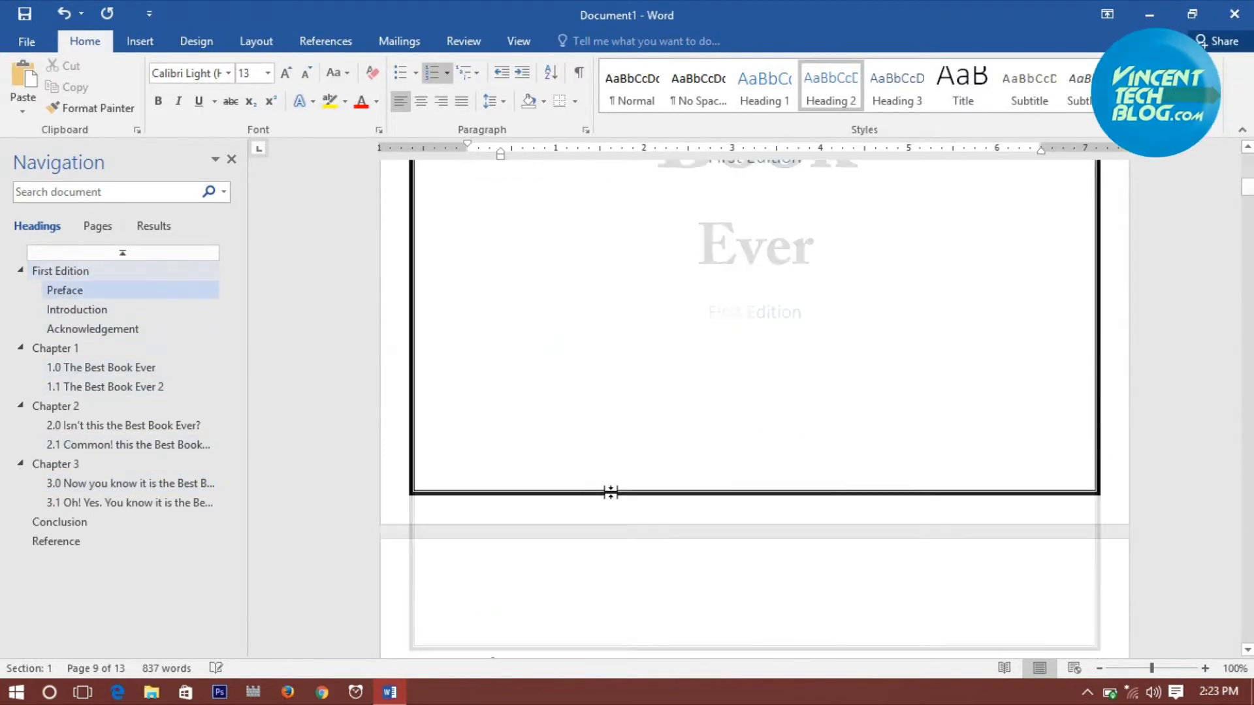
pyautogui.scroll(-8, 611, 494)
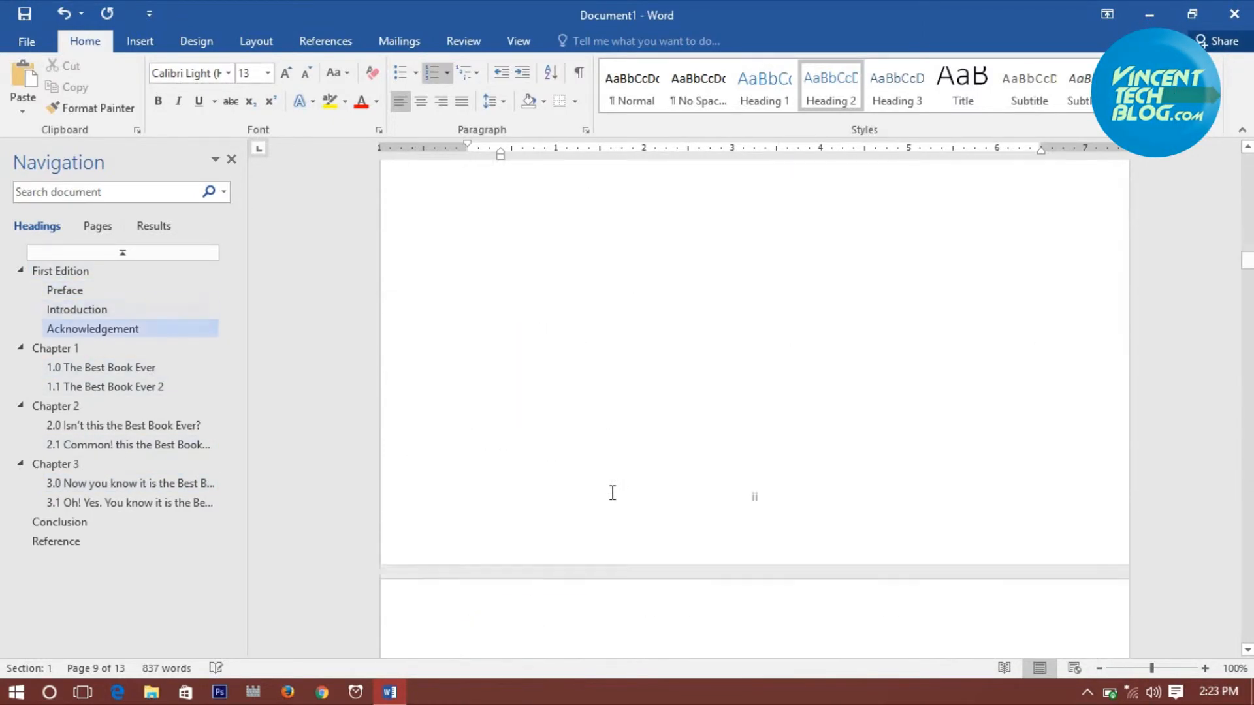
pyautogui.scroll(-5, 610, 493)
pyautogui.click(535, 470)
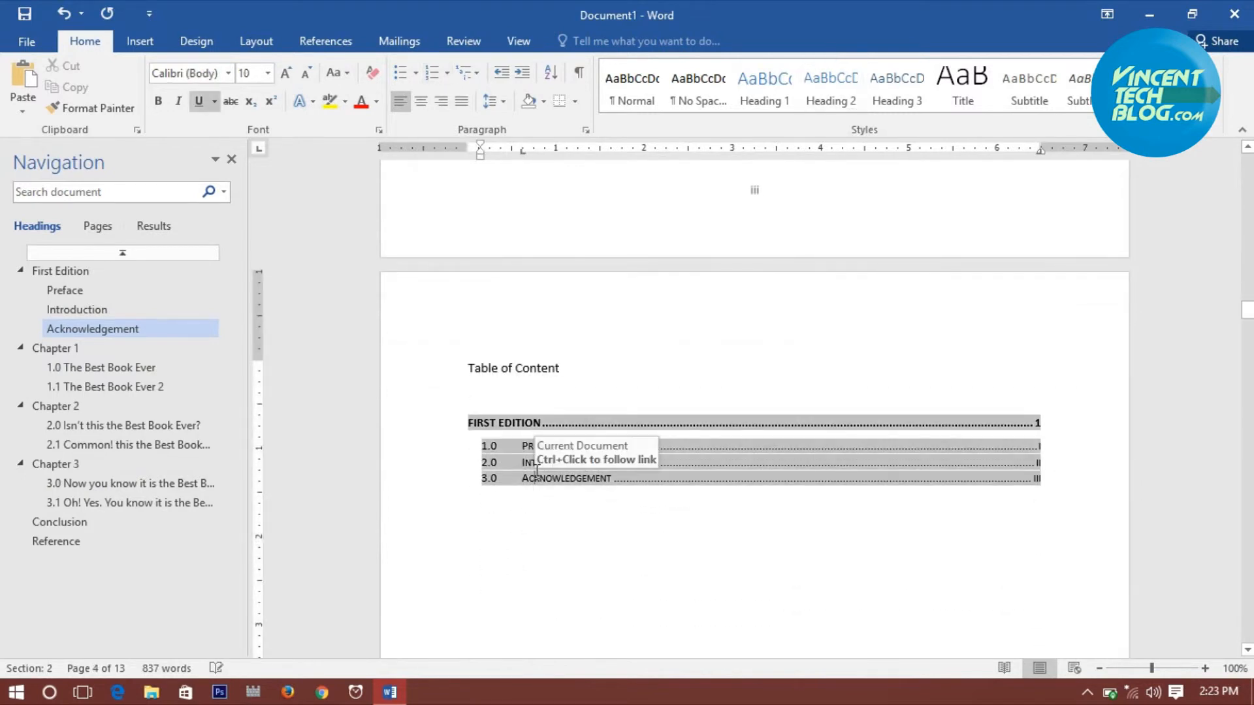
pyautogui.click(517, 460)
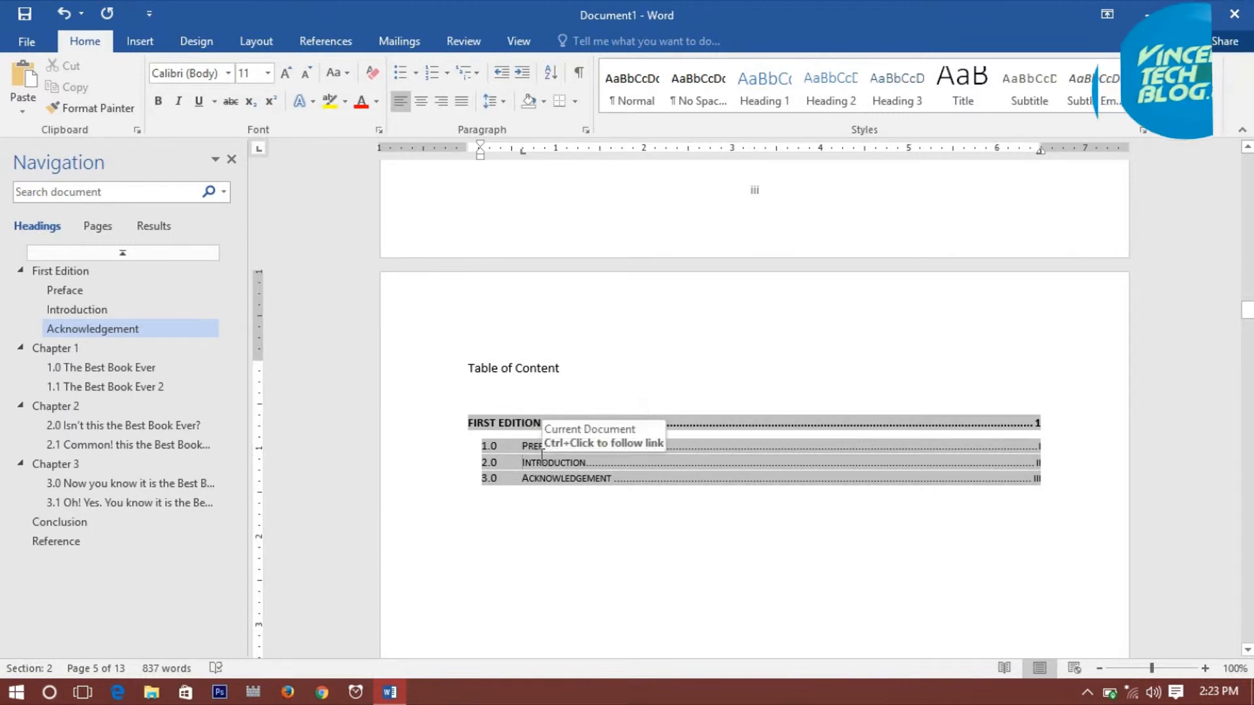
pyautogui.doubleClick(525, 446)
pyautogui.click(500, 426)
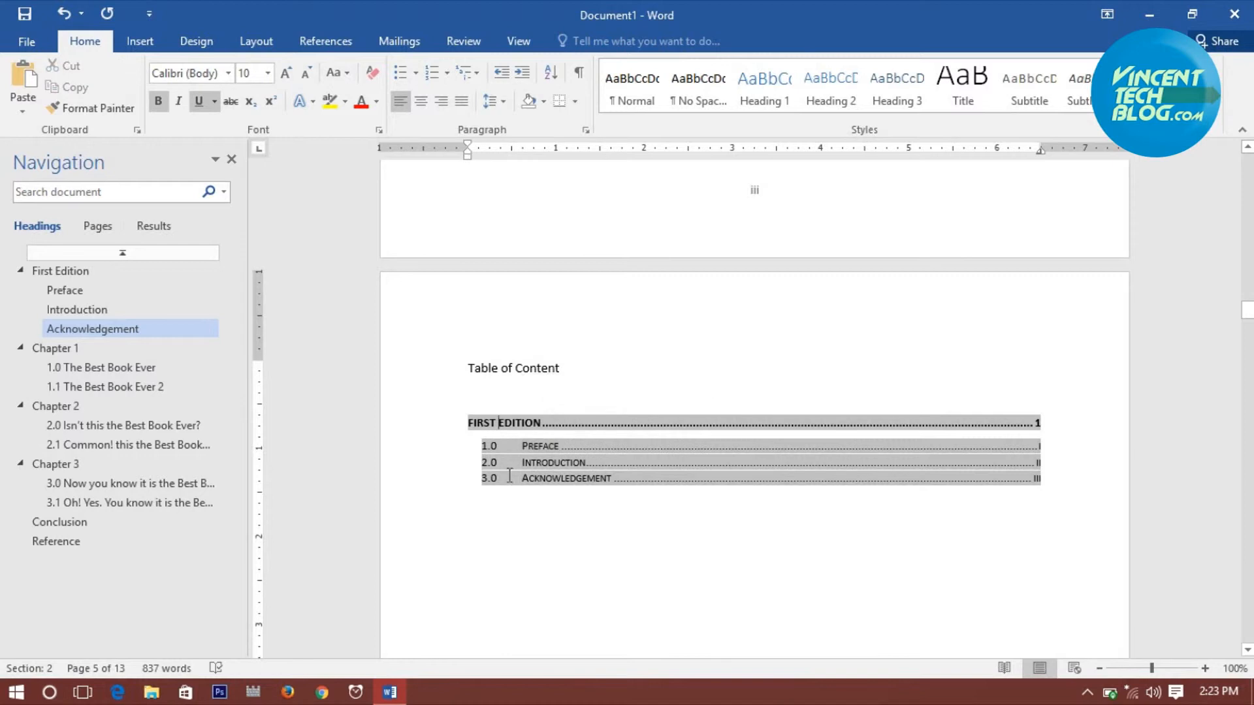
pyautogui.click(325, 41)
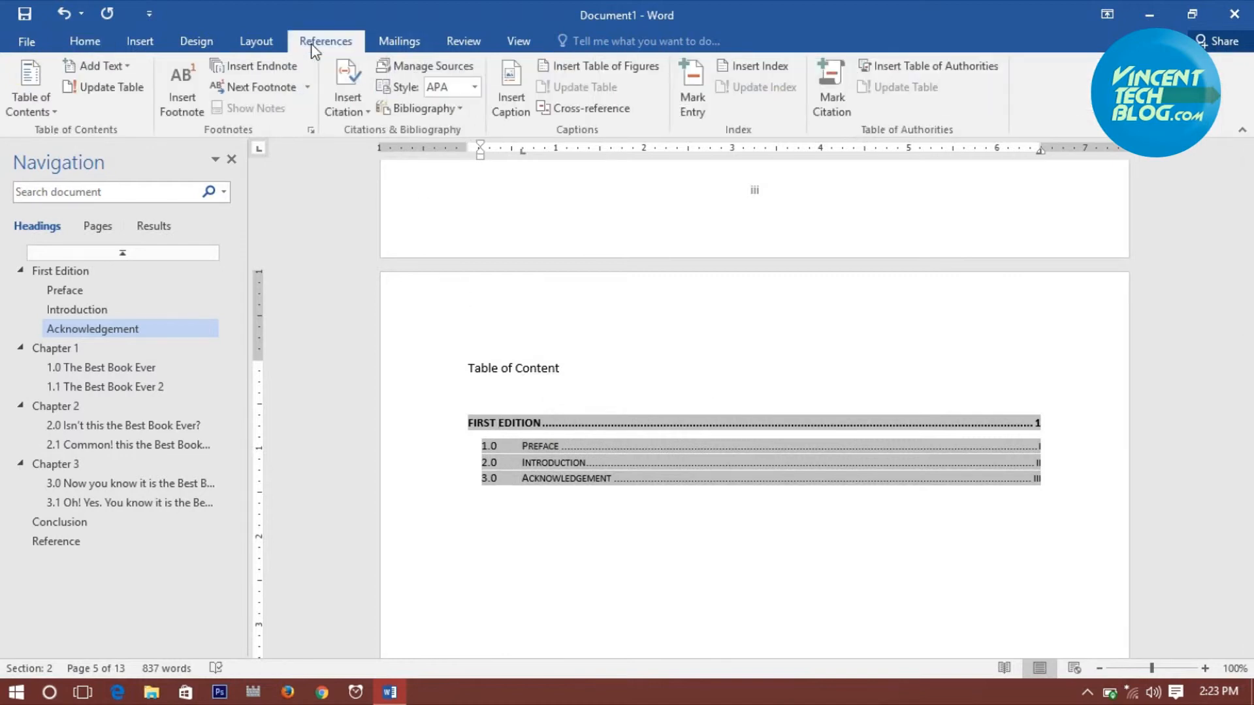
pyautogui.click(101, 89)
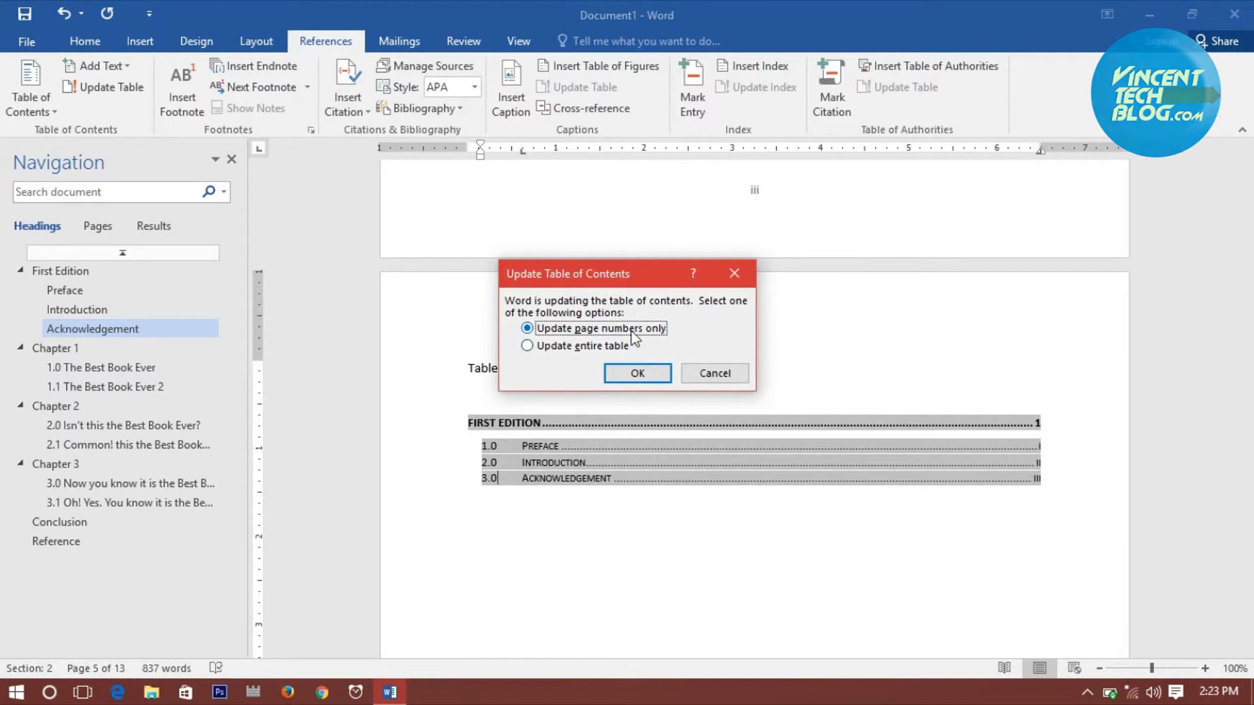
pyautogui.click(602, 348)
pyautogui.click(653, 377)
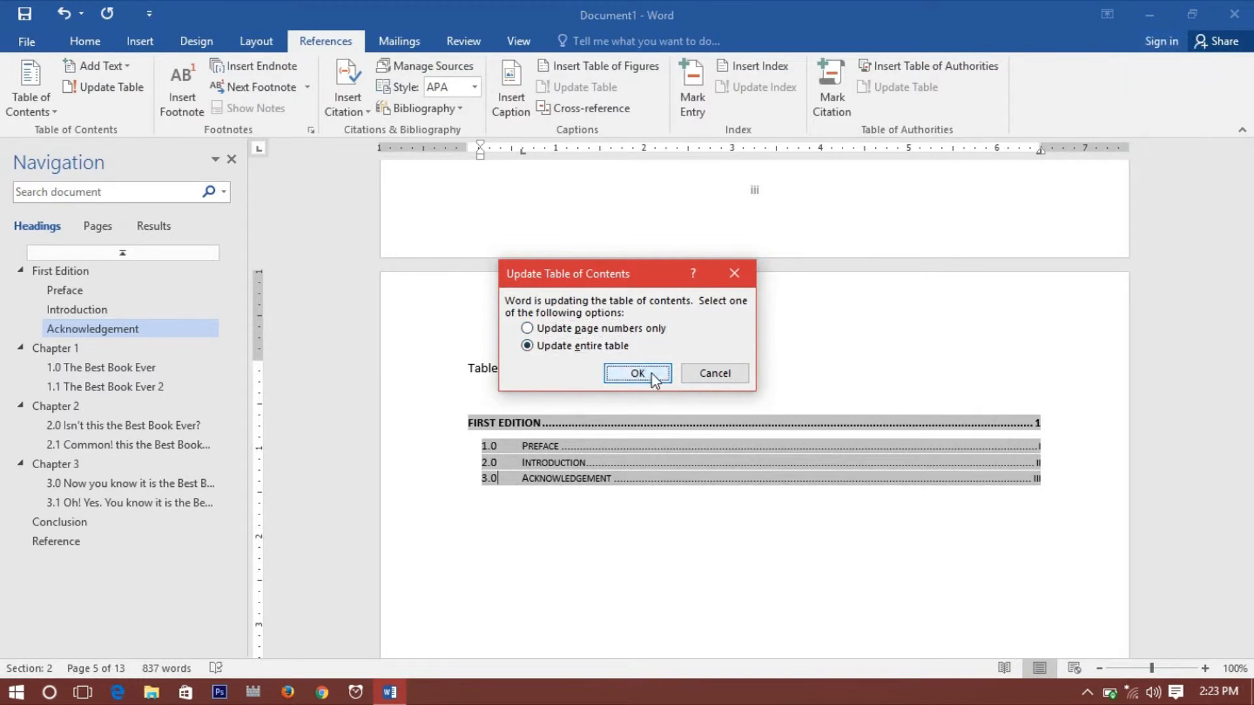
pyautogui.click(615, 467)
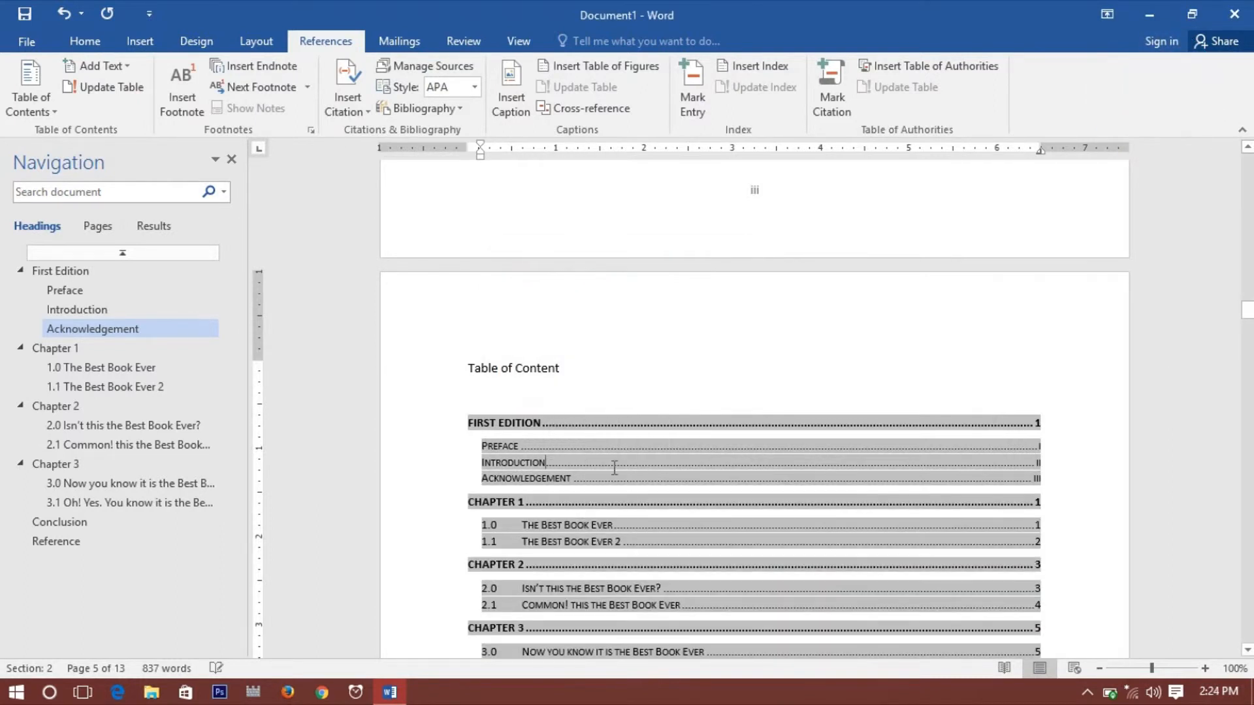
# - Apply the Heading 1 style to the "Table of Content" title above the table
pyautogui.click(521, 367)
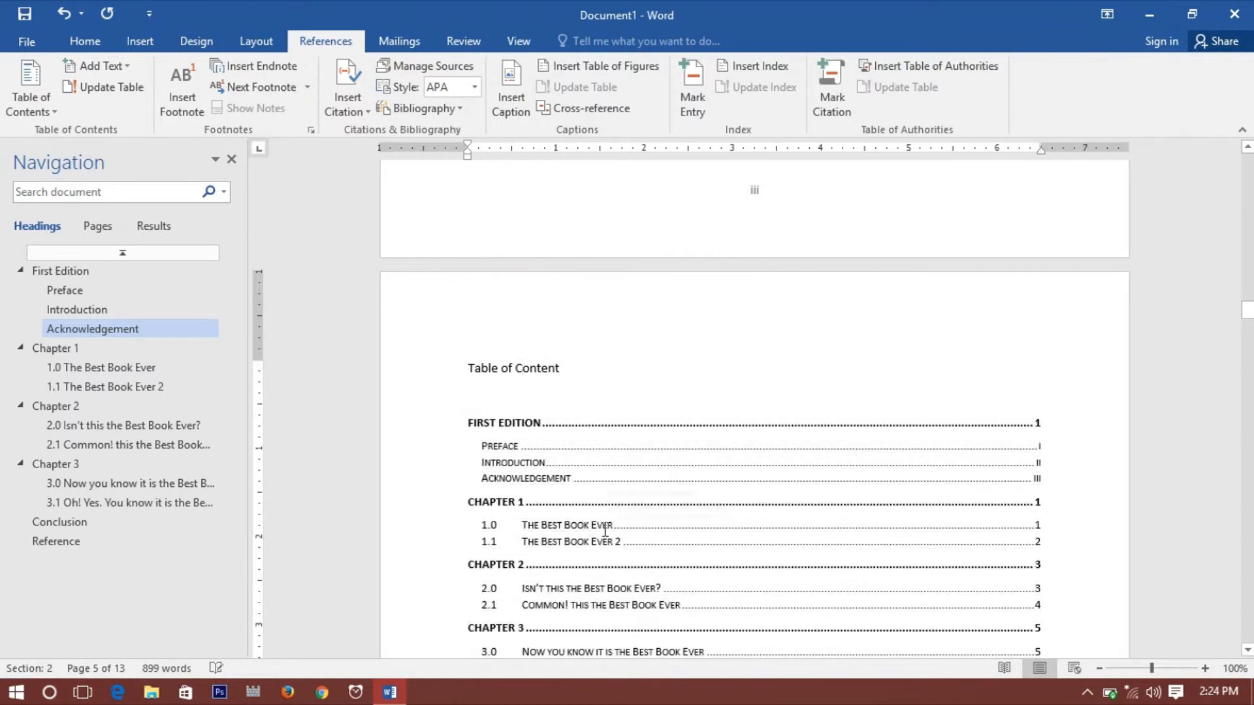
pyautogui.click(437, 382)
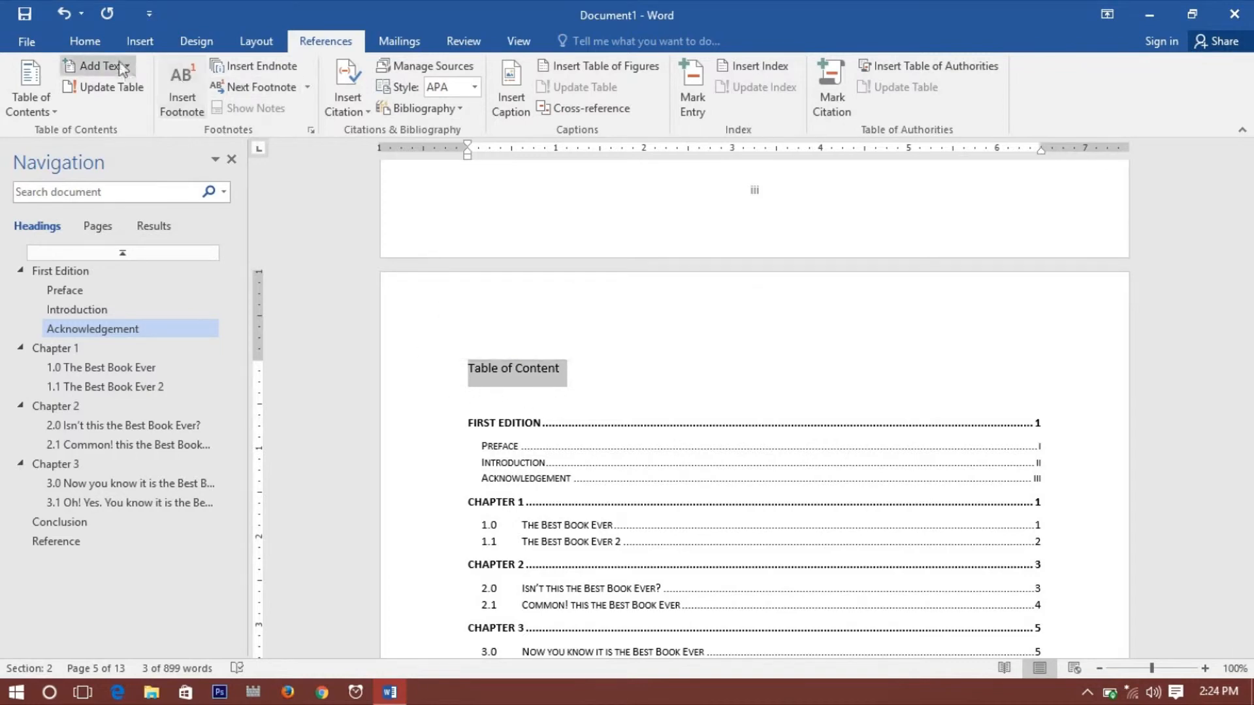
pyautogui.click(85, 41)
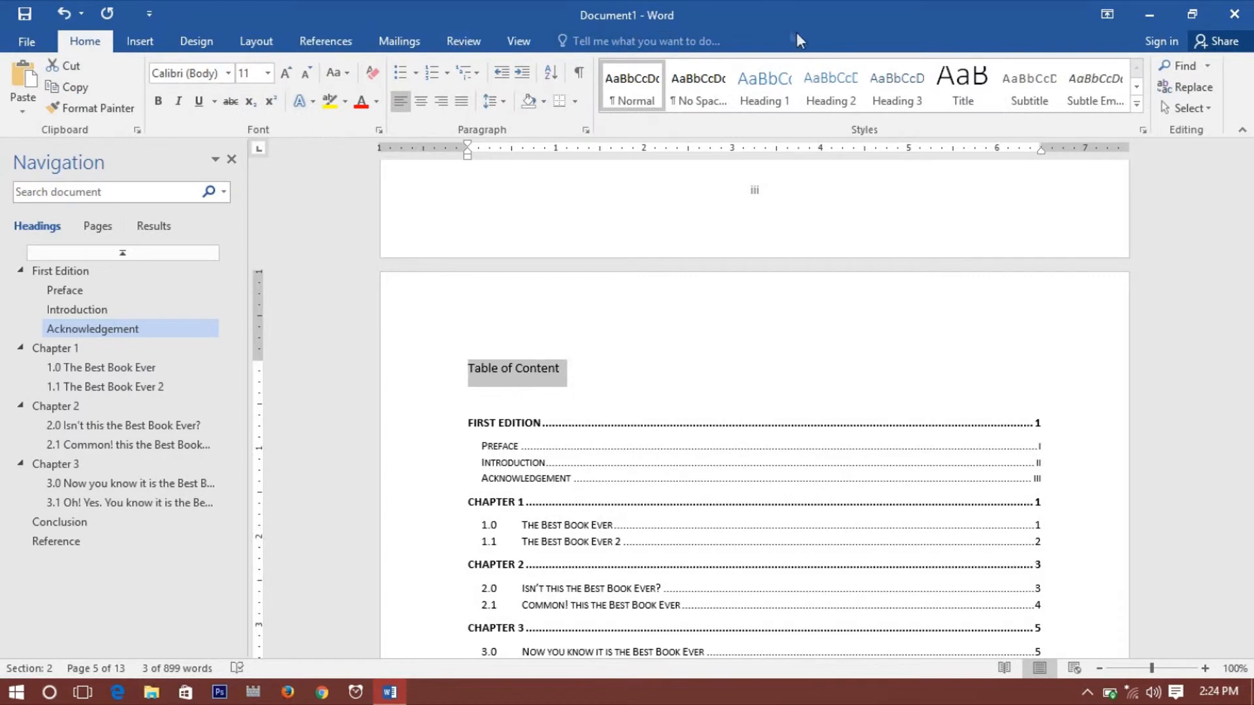
pyautogui.click(777, 90)
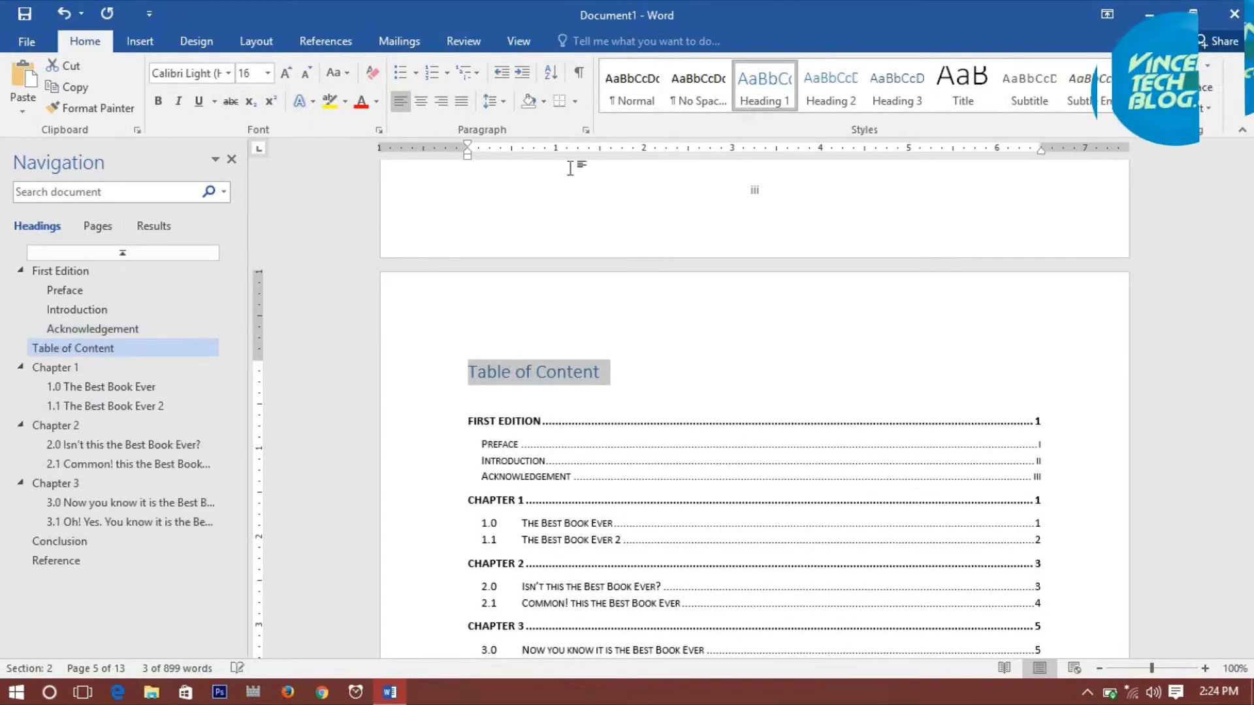
# - Apply the Heading 2 style to the "Table of Content" title so it sits under First Edition in the heading outline
pyautogui.click(828, 92)
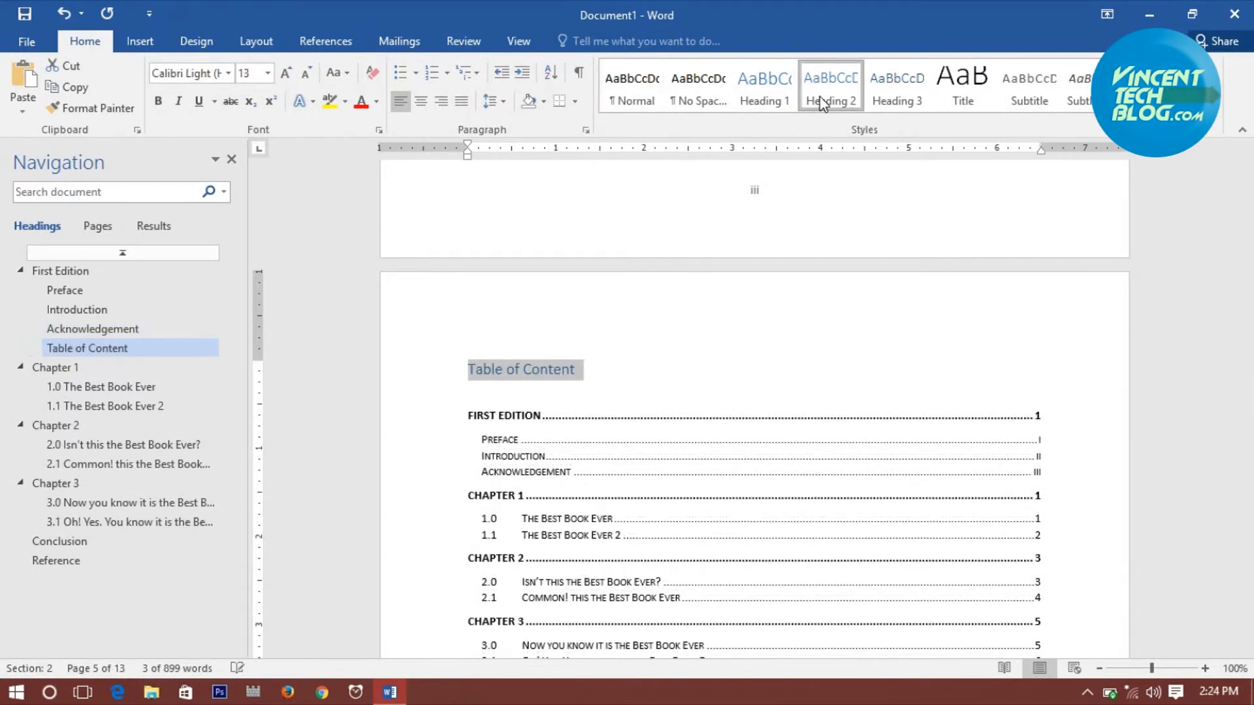
pyautogui.click(771, 82)
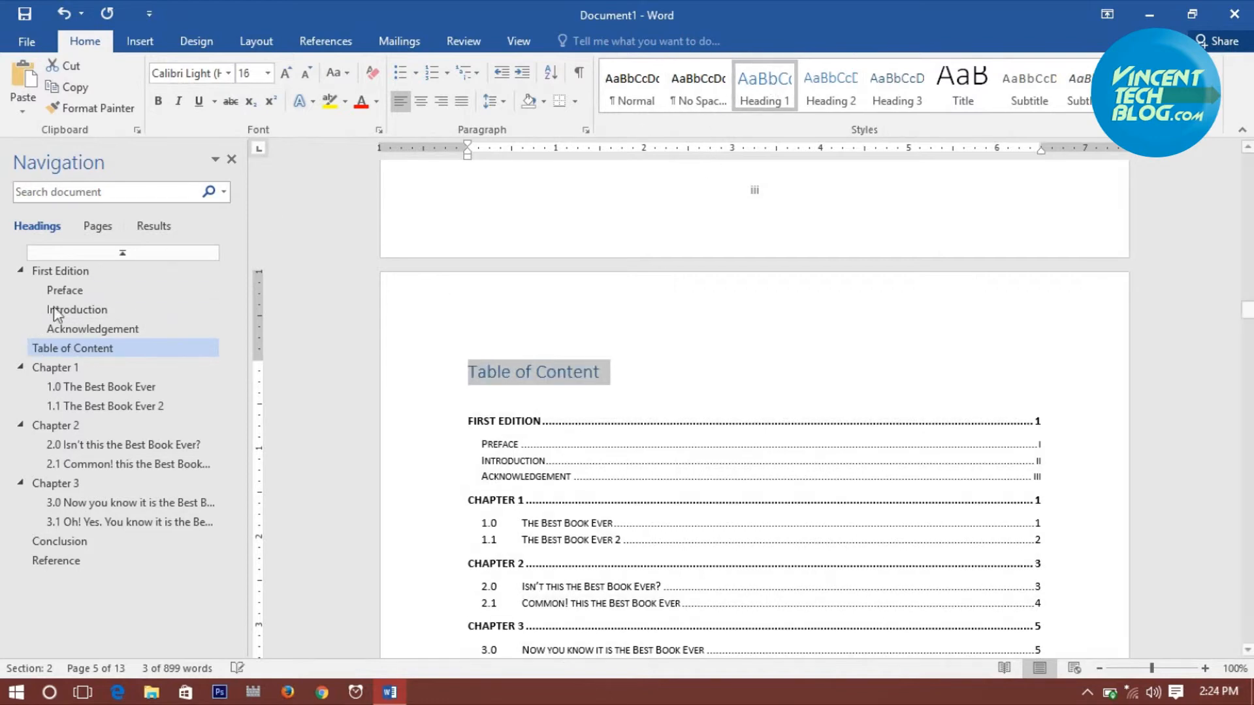
pyautogui.click(829, 91)
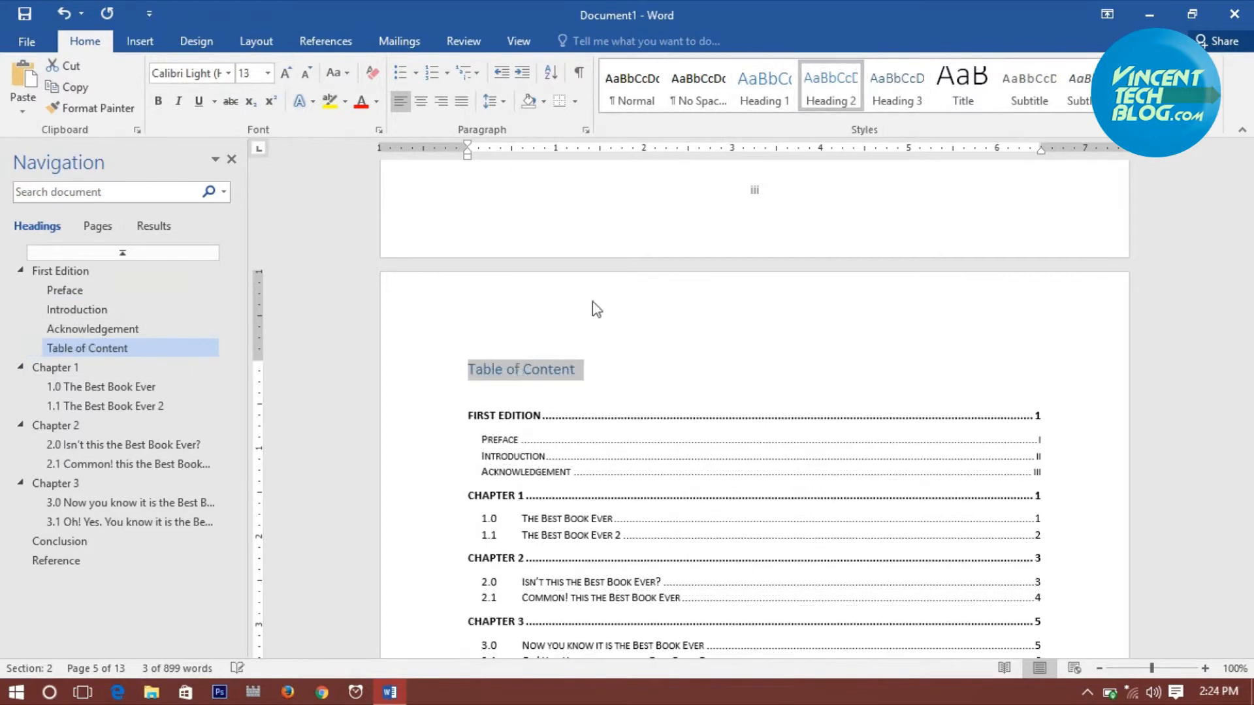
pyautogui.click(580, 398)
# - Review the Table of Content page, checking its entries and page numbers against the heading outline
pyautogui.scroll(-5, 655, 405)
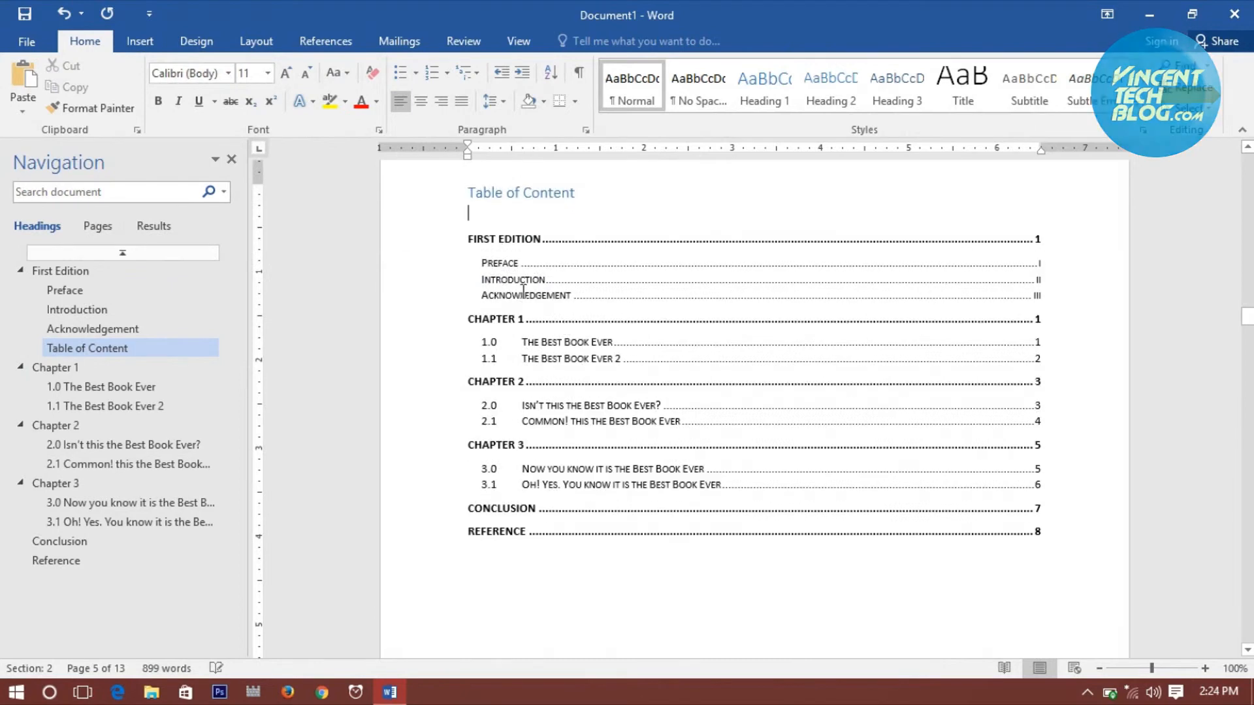
pyautogui.click(1042, 236)
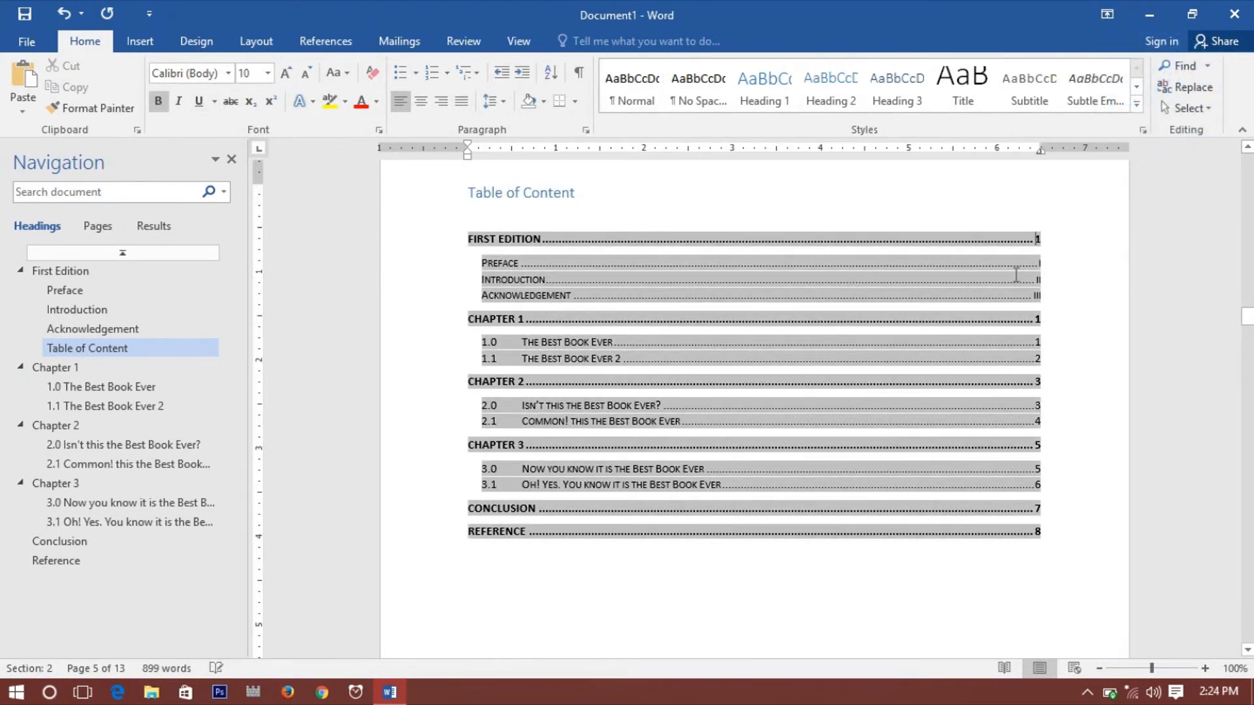
pyautogui.click(506, 193)
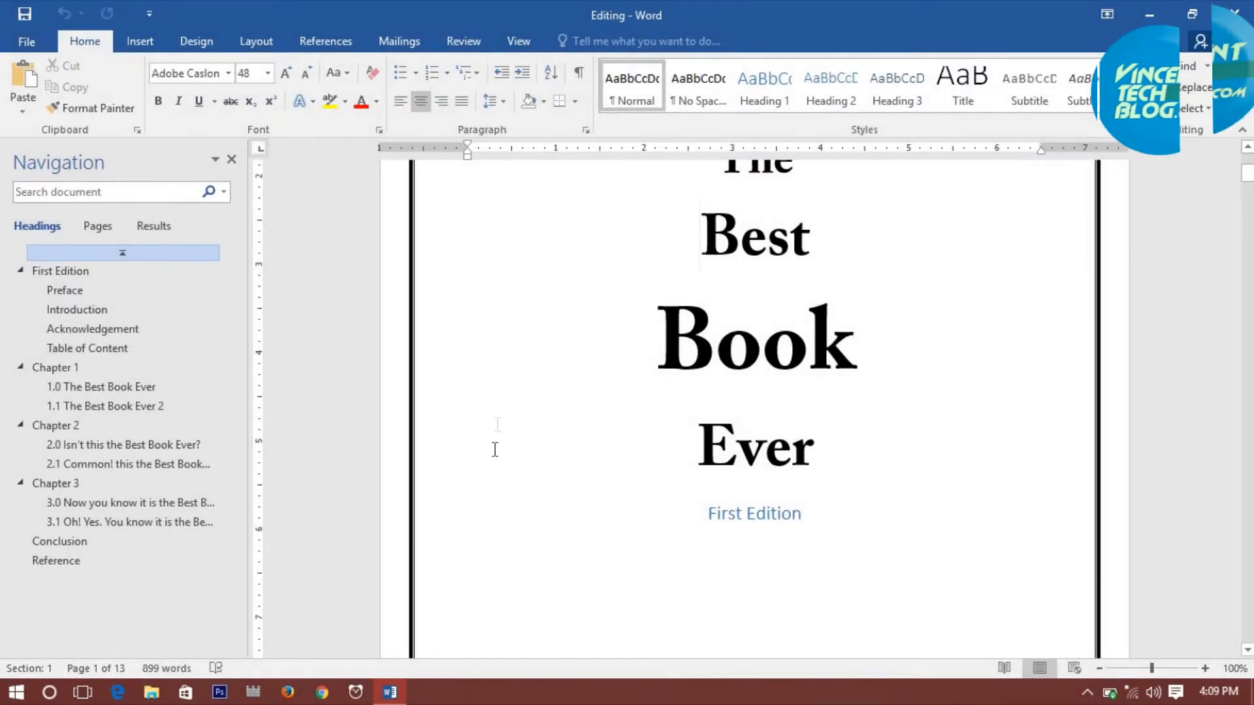
pyautogui.click(108, 348)
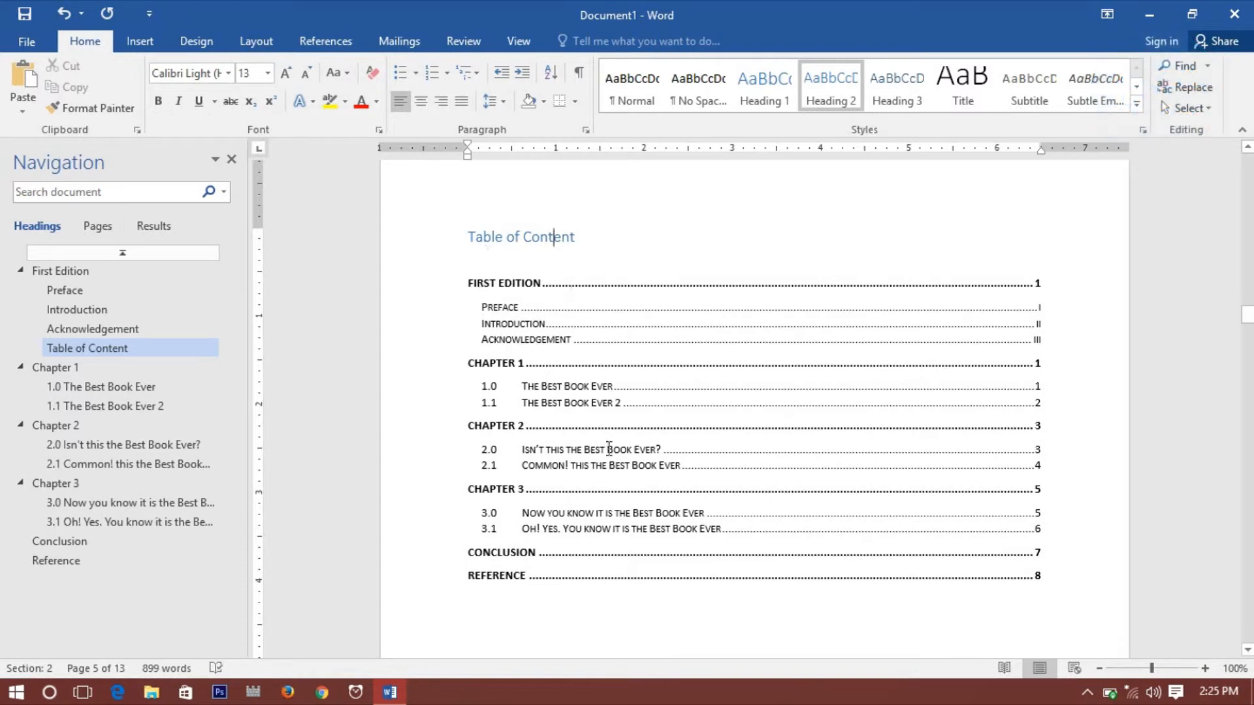
pyautogui.scroll(-5, 609, 448)
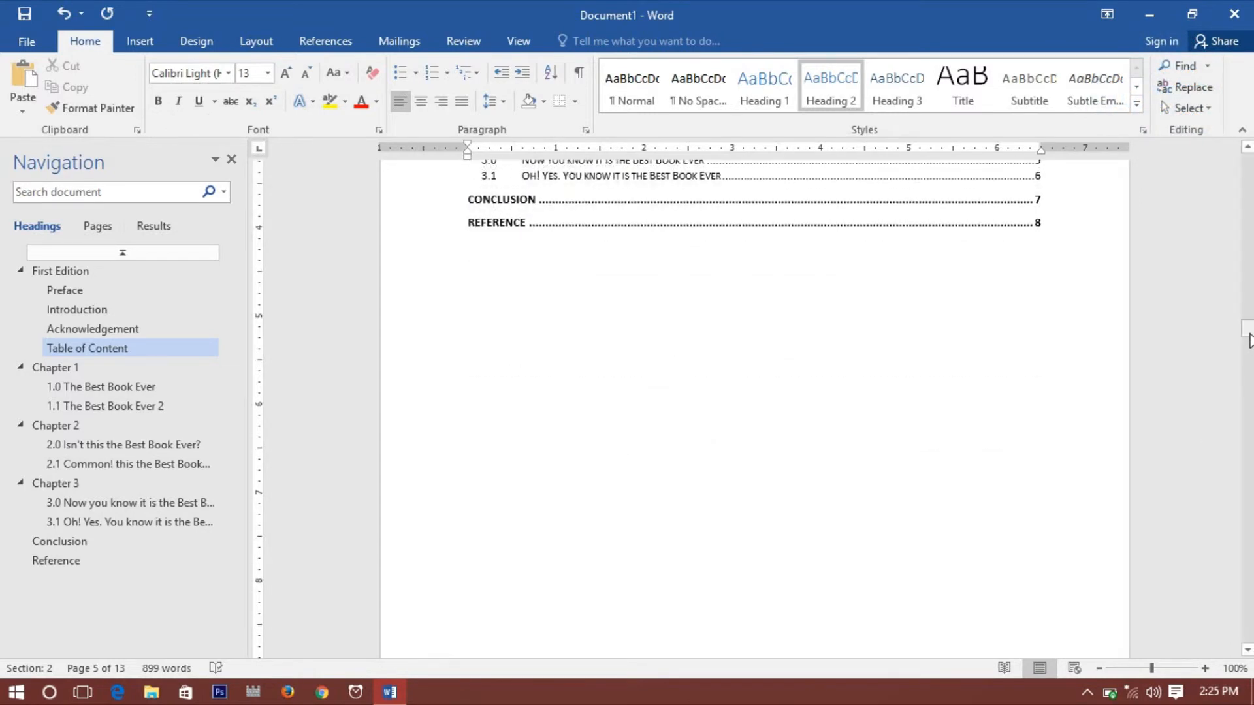
pyautogui.scroll(5, 723, 478)
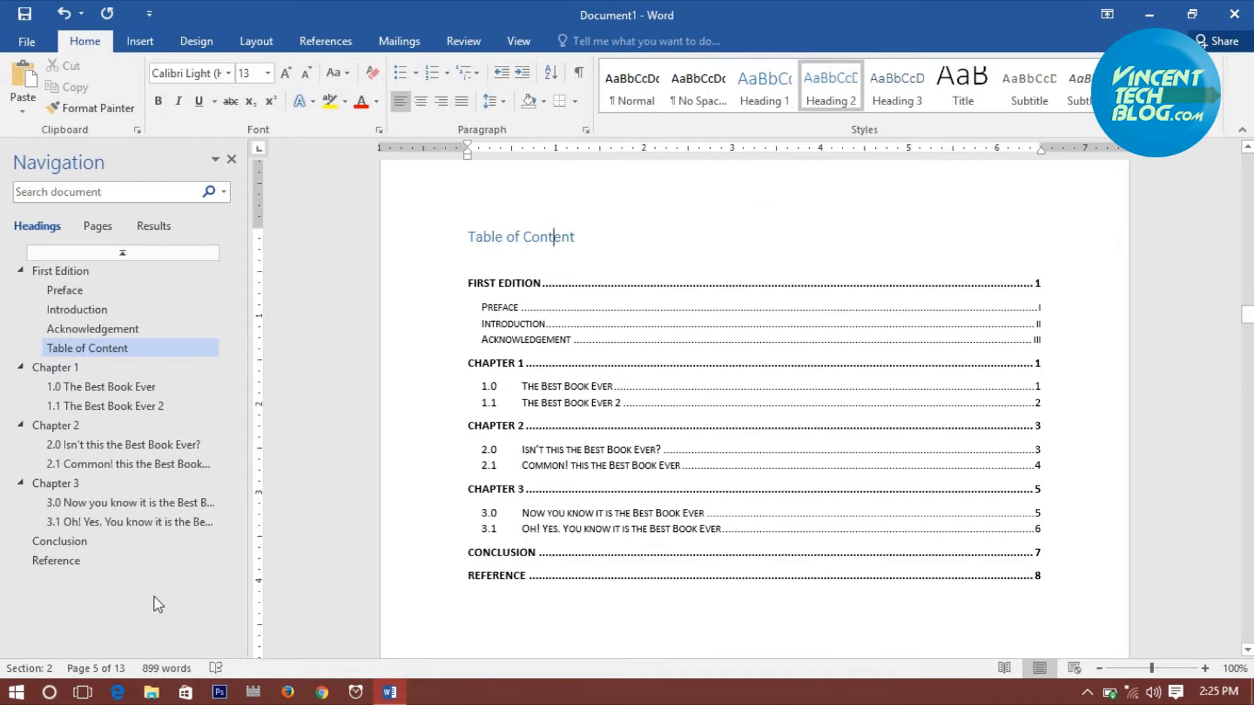
pyautogui.scroll(5, 557, 449)
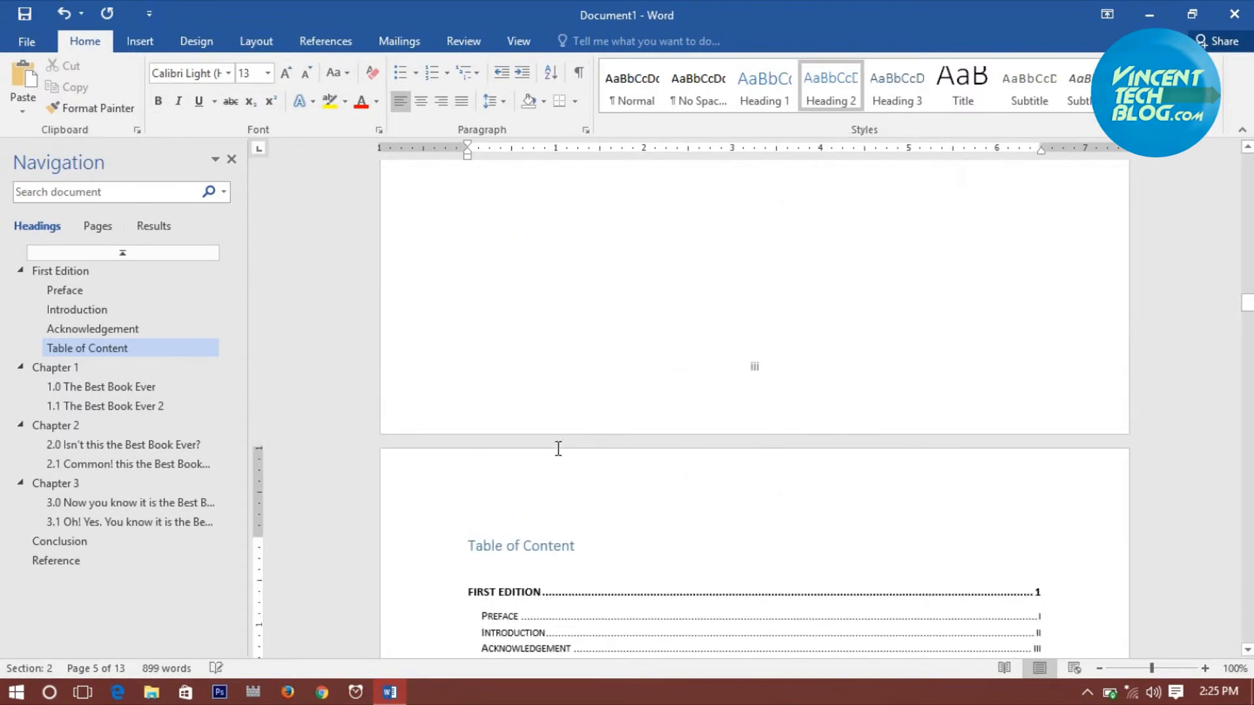
pyautogui.scroll(-2, 635, 369)
pyautogui.scroll(-3, 705, 344)
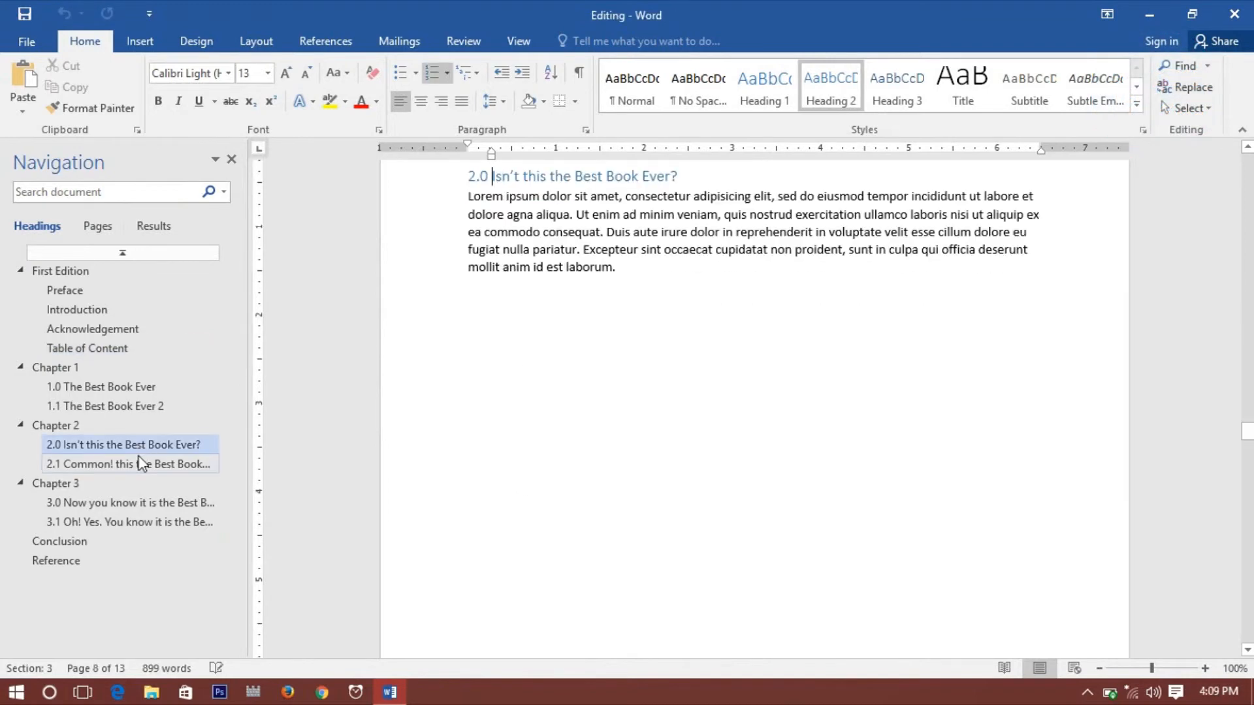
# - Jump between the chapter, Acknowledgement and Table of Content headings to check their pages and numbering
pyautogui.click(131, 464)
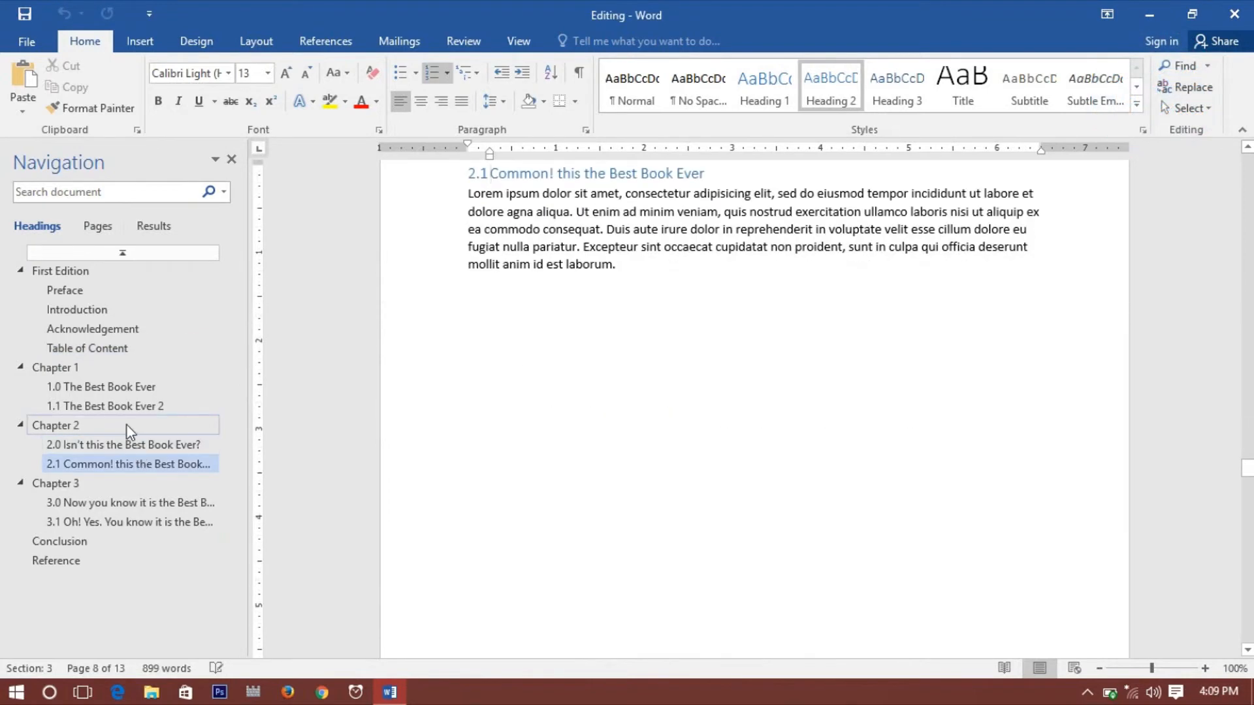
pyautogui.click(126, 425)
pyautogui.click(136, 350)
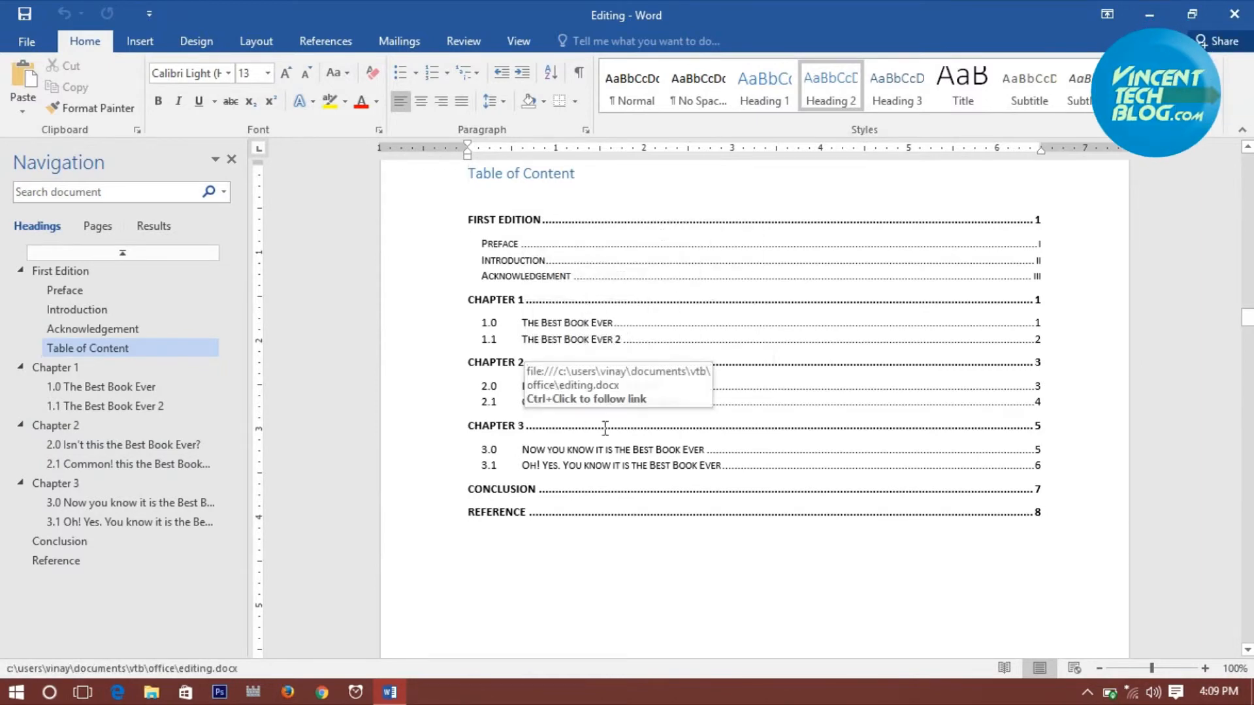
pyautogui.scroll(1, 609, 426)
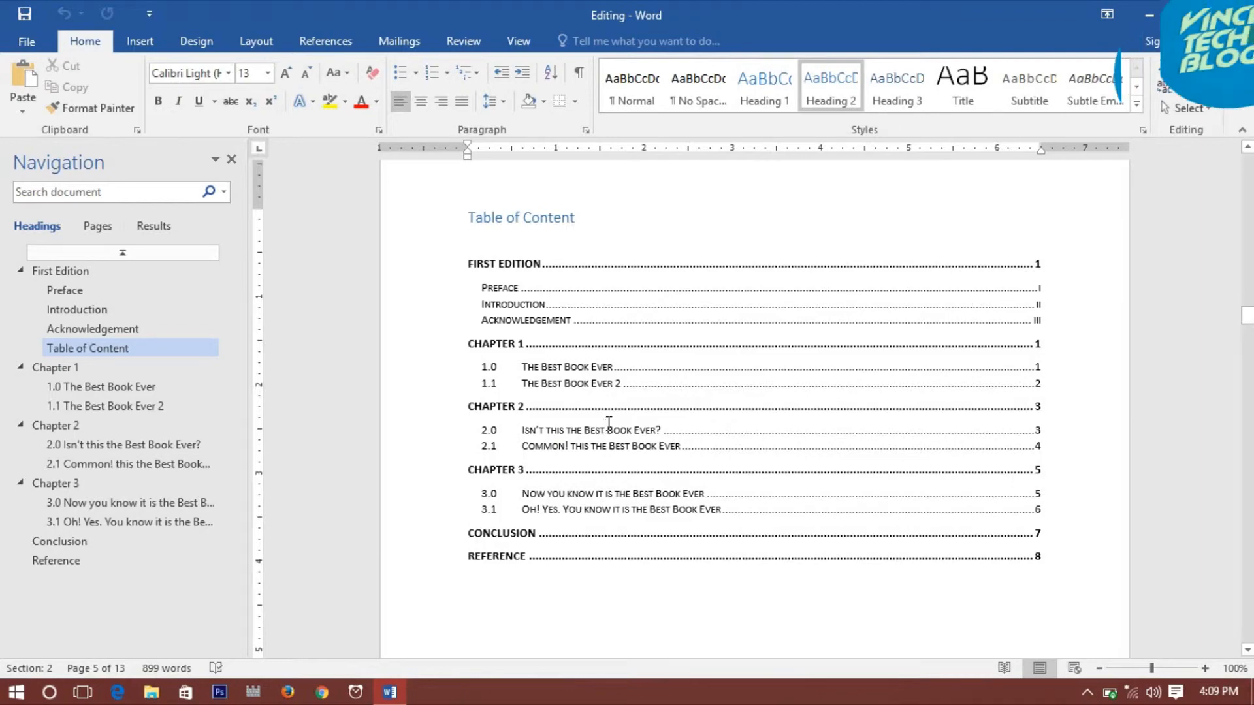
pyautogui.scroll(-6, 609, 425)
pyautogui.scroll(6, 608, 424)
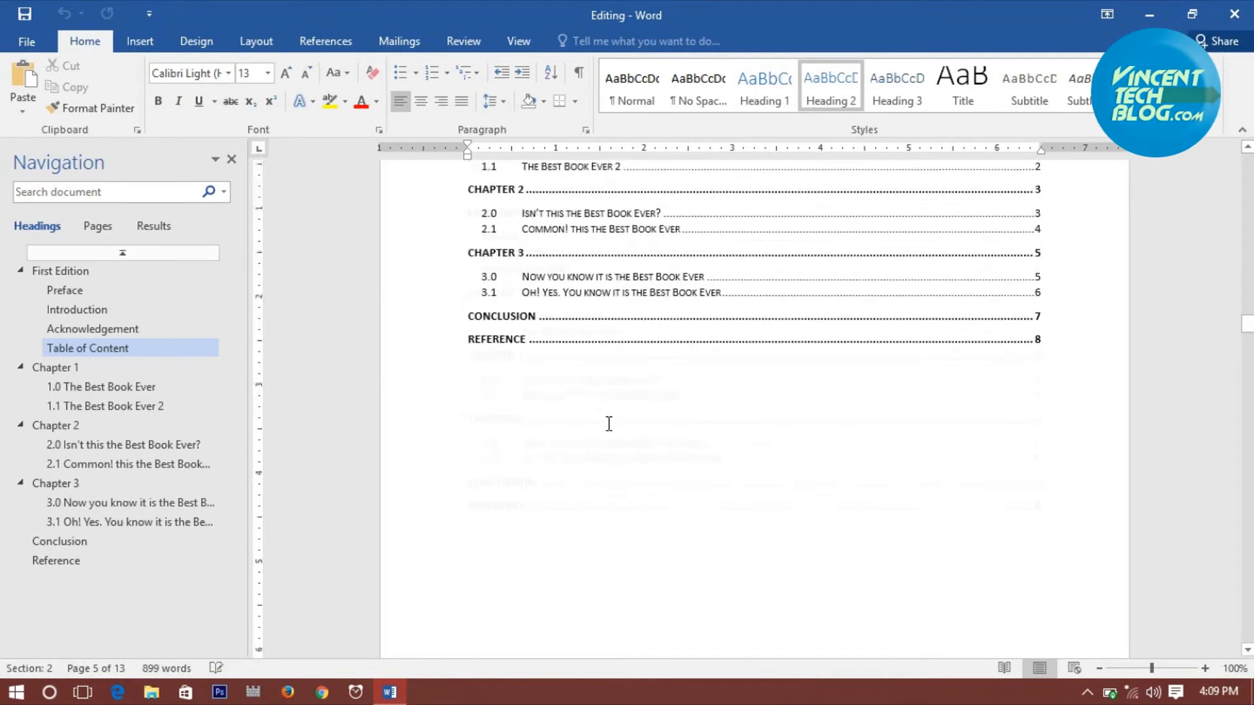
pyautogui.scroll(-1, 609, 424)
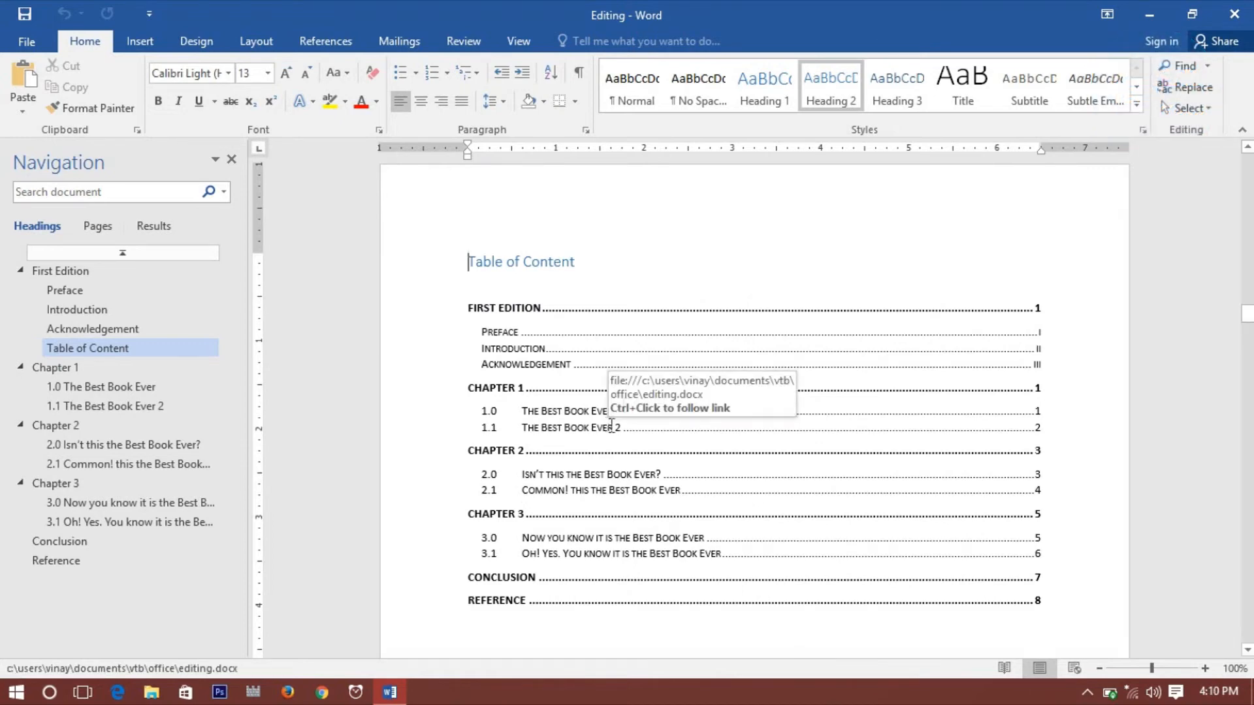
pyautogui.click(139, 388)
pyautogui.click(143, 446)
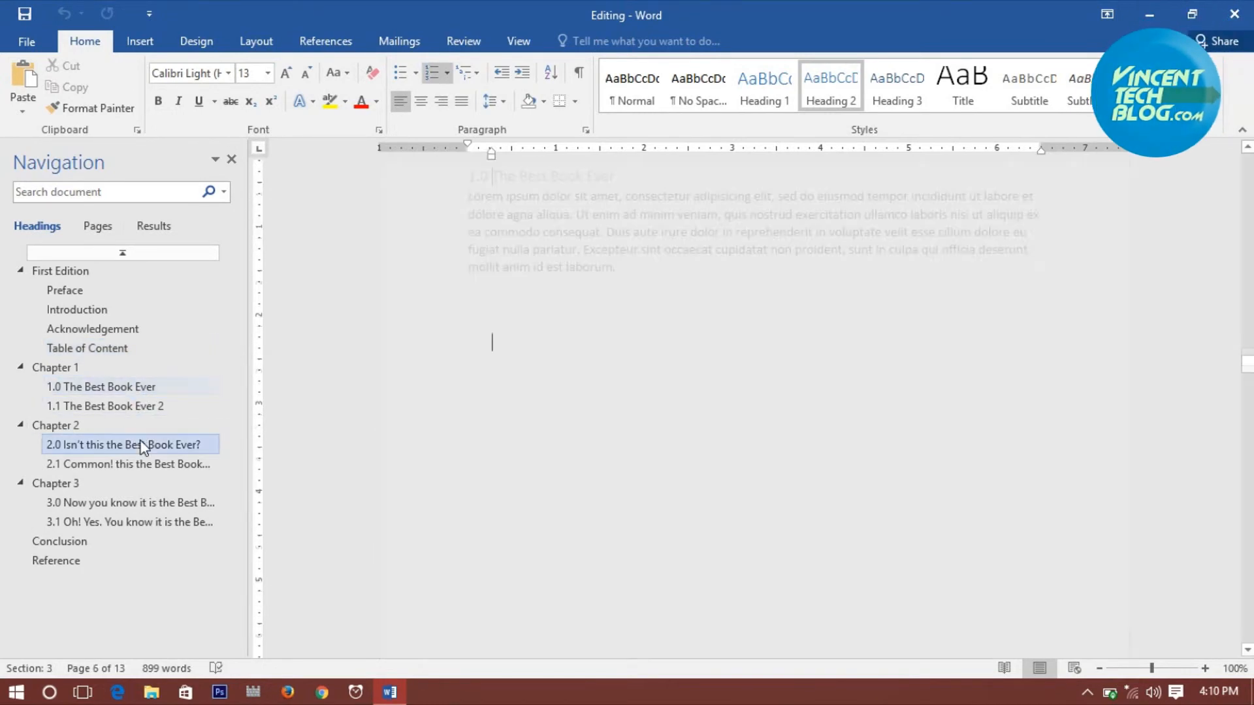
pyautogui.click(131, 404)
pyautogui.click(135, 388)
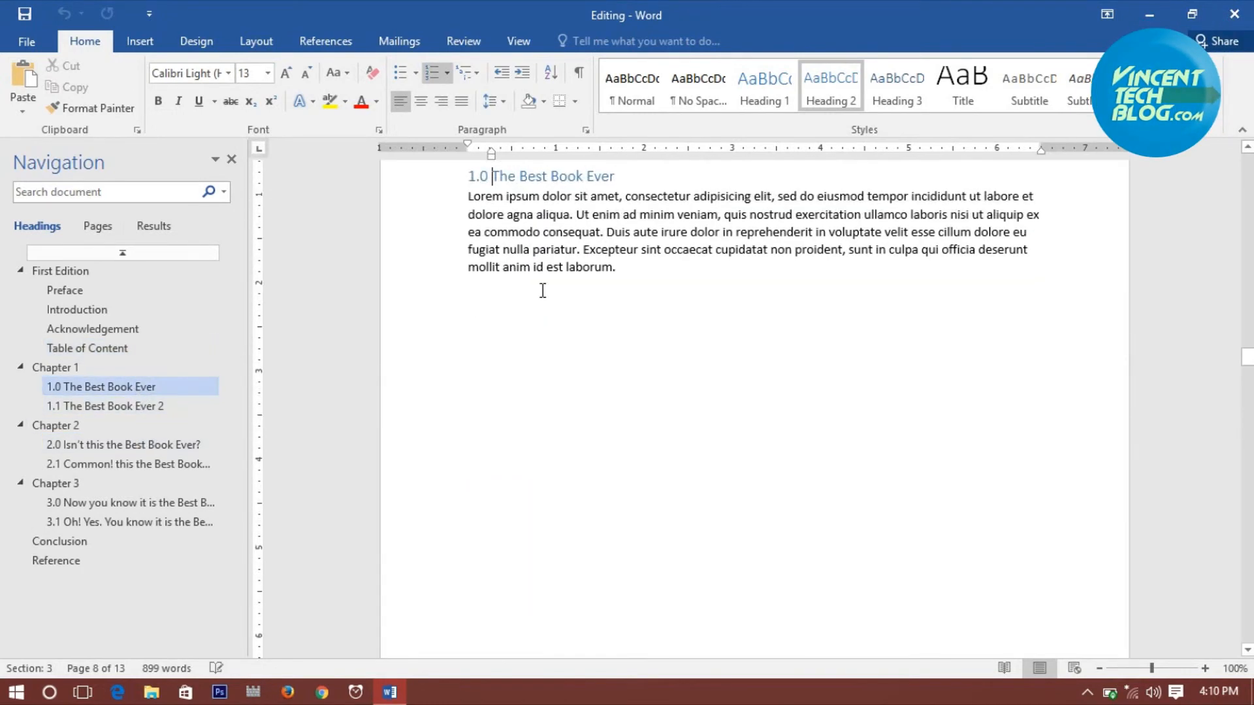
pyautogui.click(131, 329)
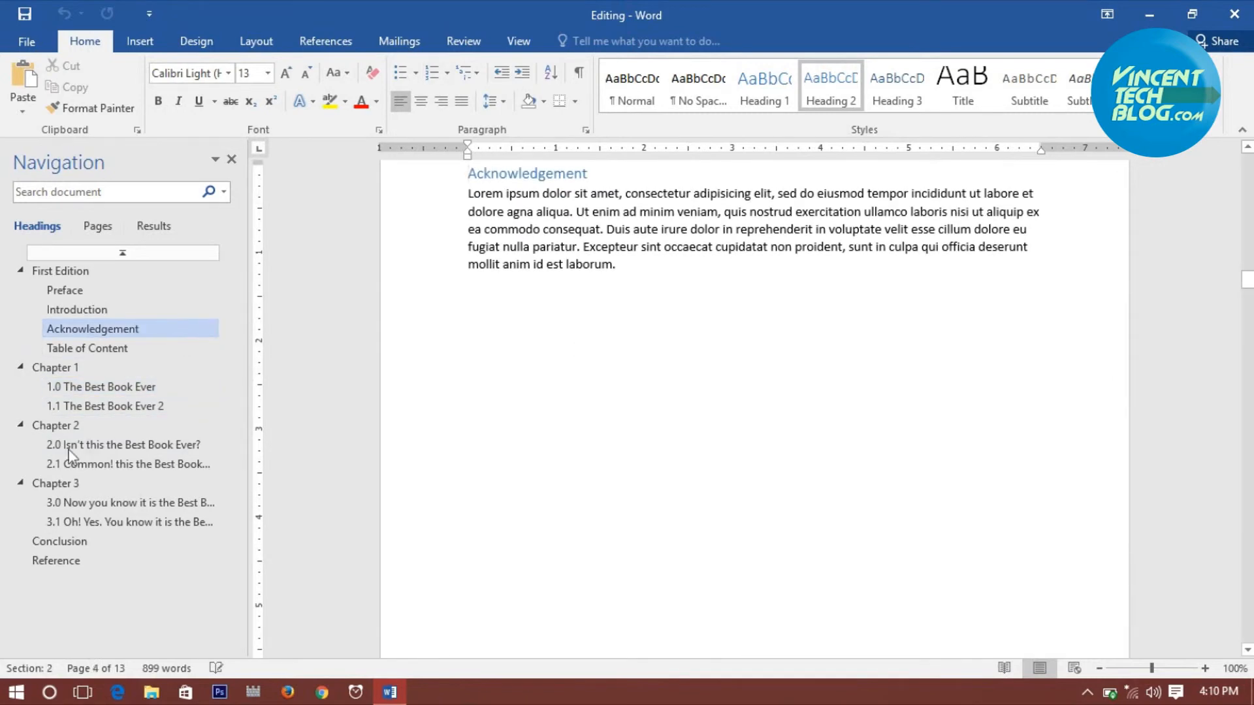
pyautogui.click(124, 348)
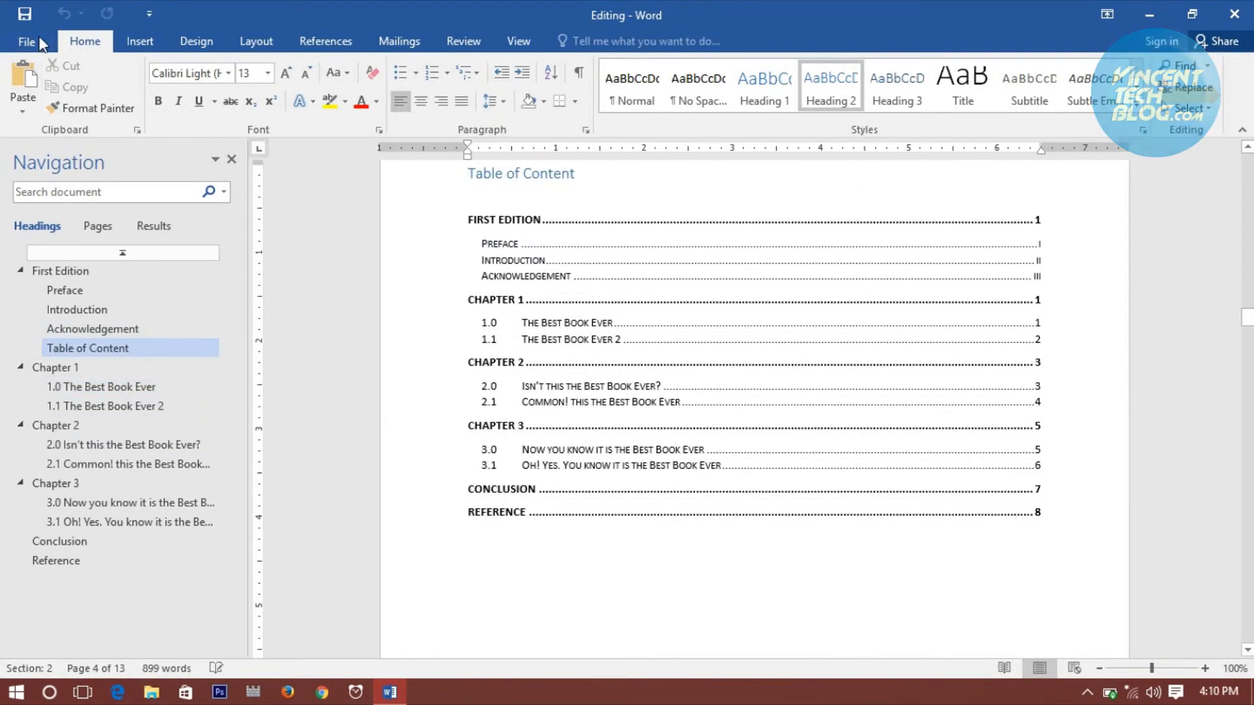
# - Save a copy of the document as a PDF named Editing in the Office folder
pyautogui.click(27, 42)
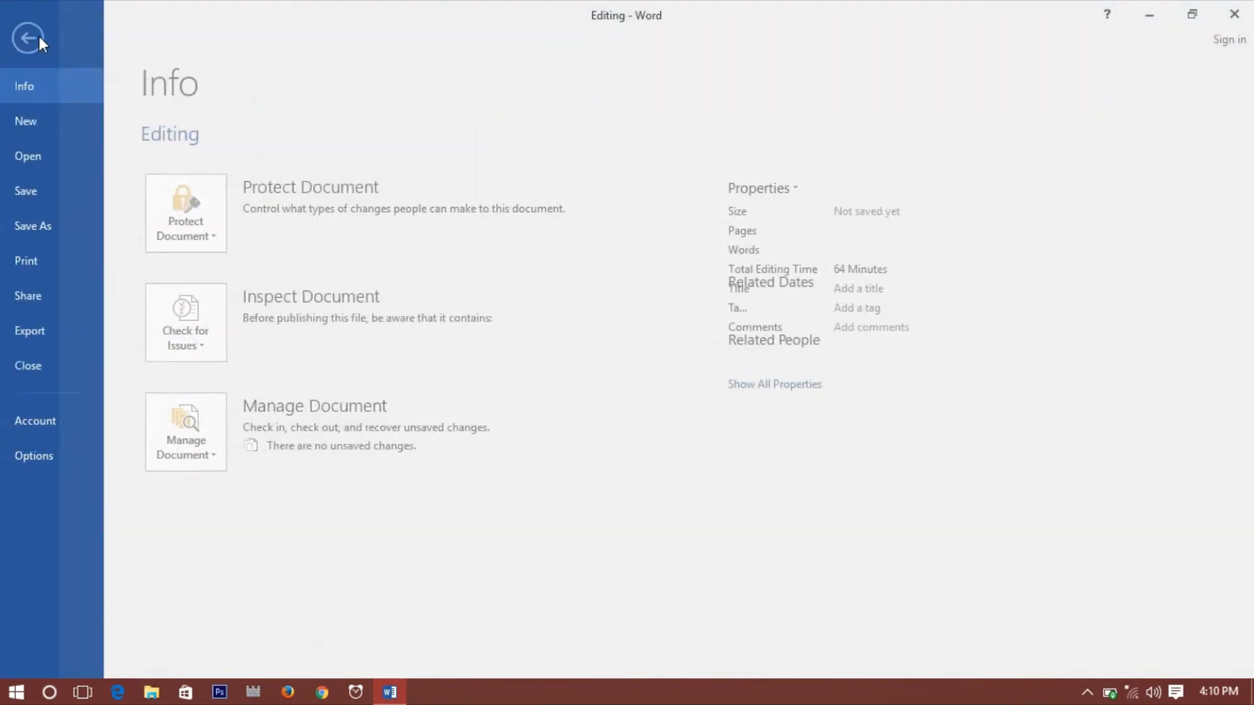
pyautogui.click(55, 235)
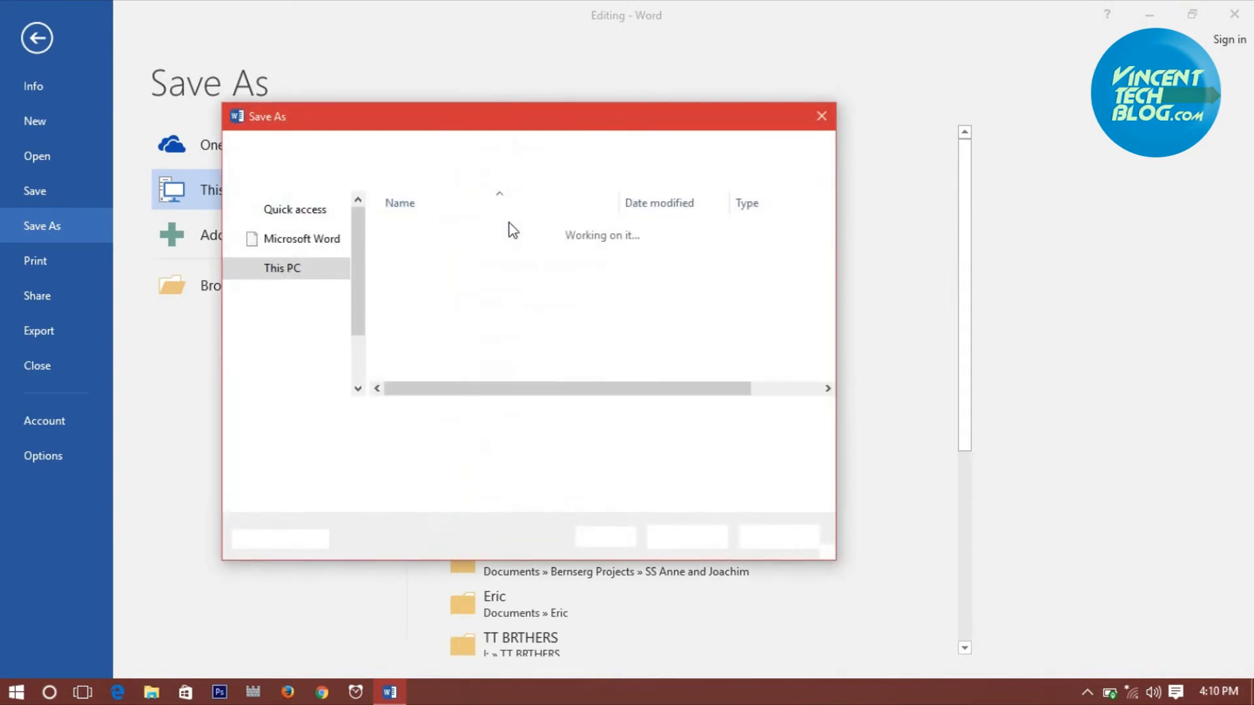
pyautogui.click(426, 440)
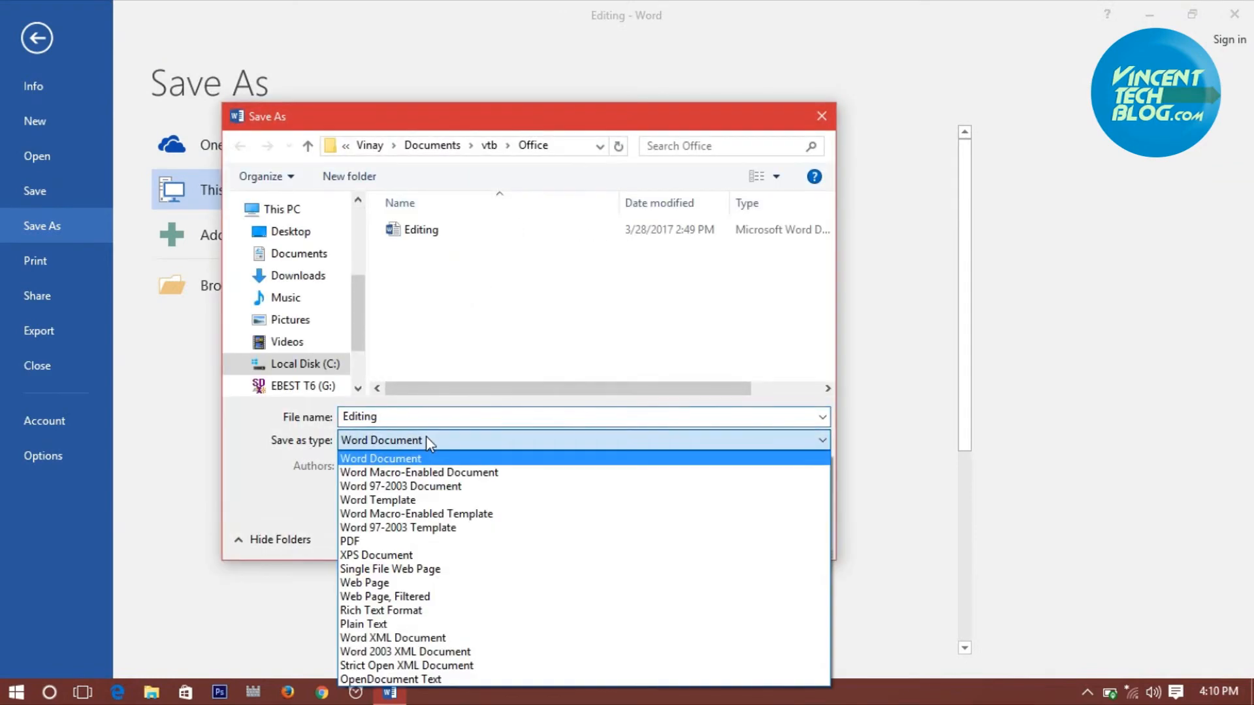
pyautogui.click(366, 542)
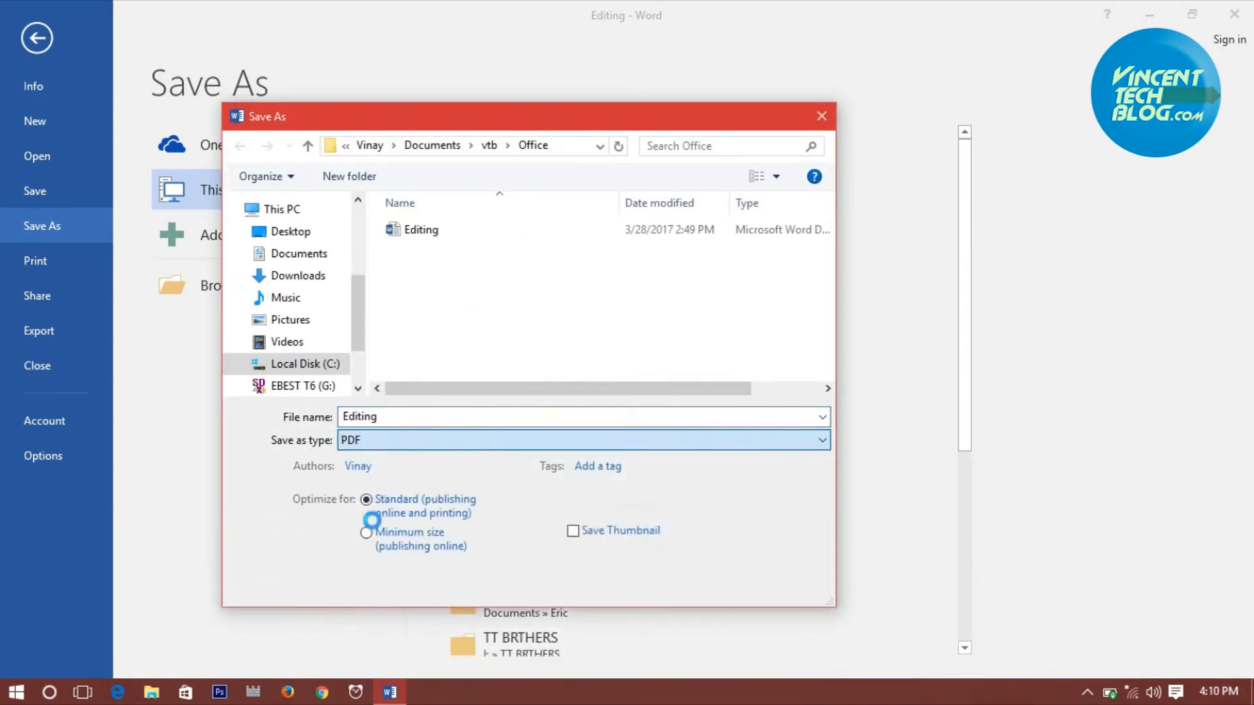
pyautogui.click(685, 581)
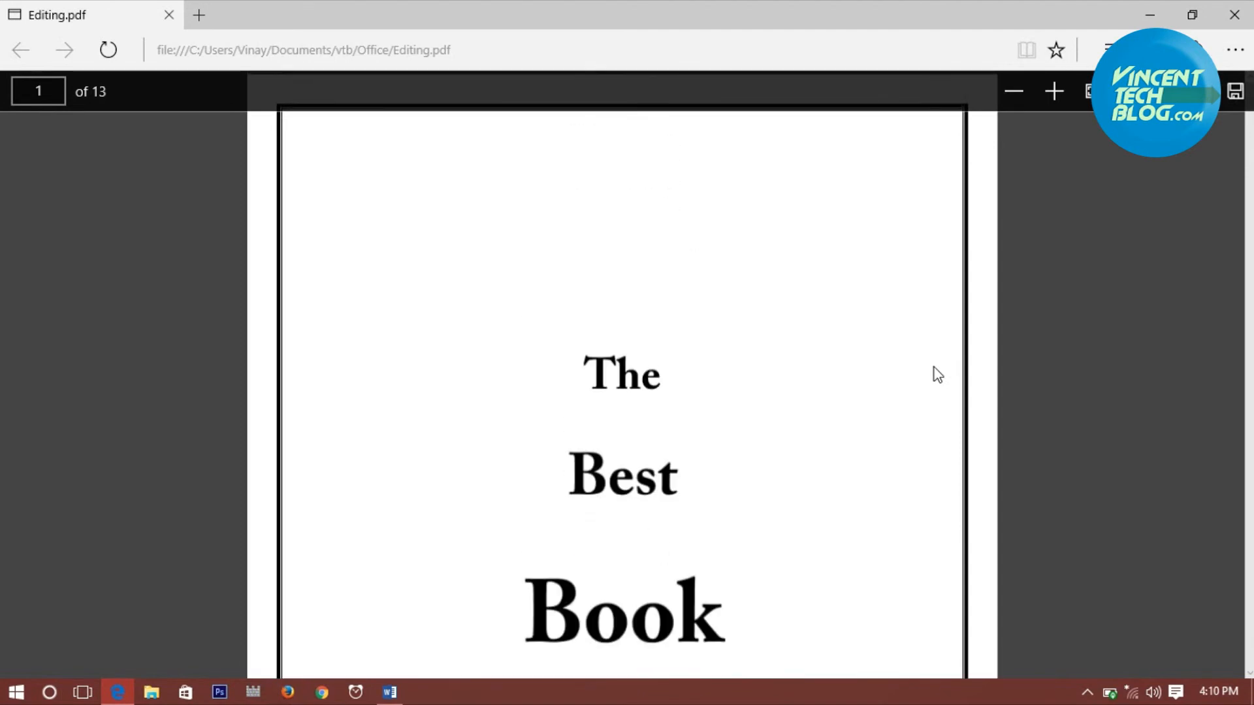
# - Page through the exported Editing.pdf to examine the cover, front matter, table of contents and chapter page numbering
pyautogui.scroll(-5, 933, 367)
pyautogui.scroll(-8, 640, 326)
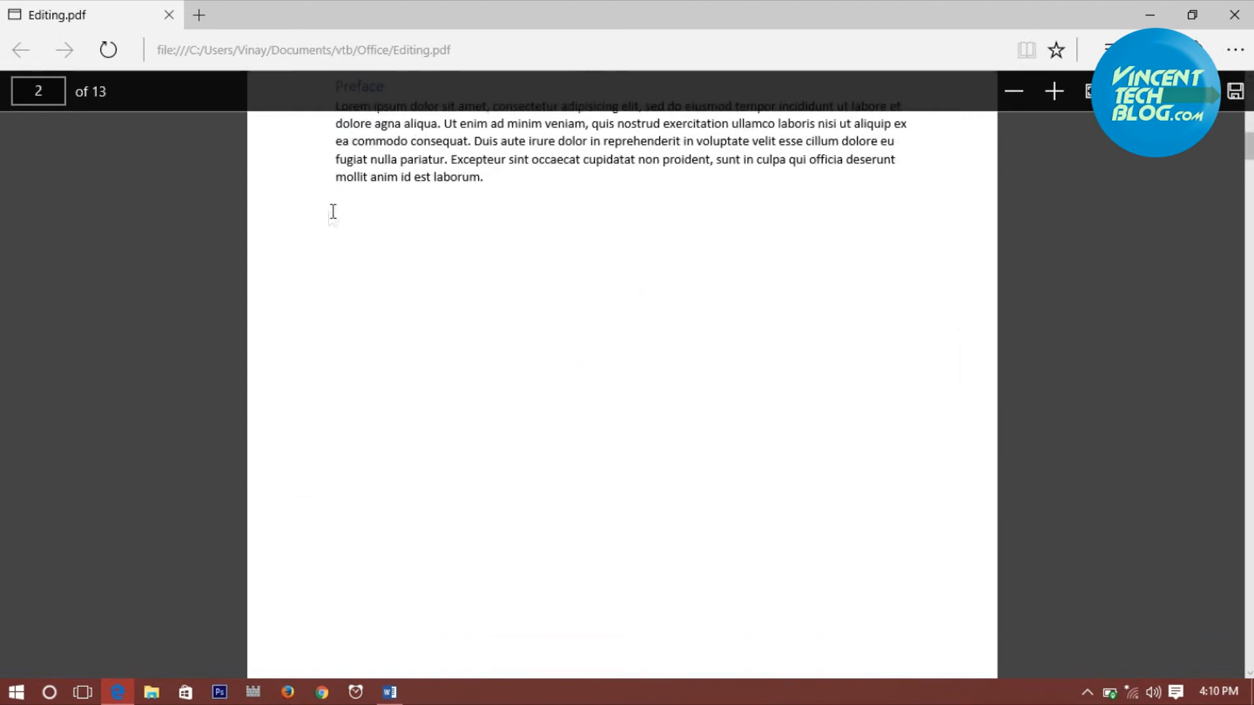
pyautogui.scroll(-10, 634, 468)
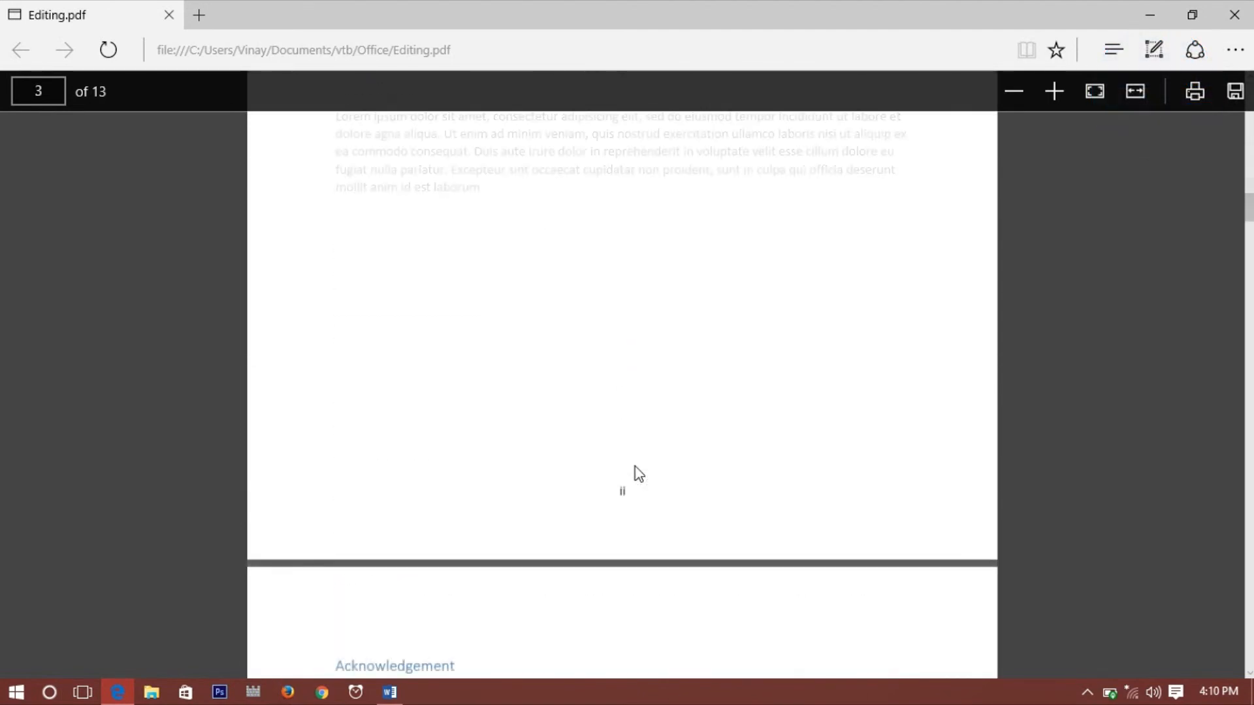
pyautogui.scroll(-8, 639, 473)
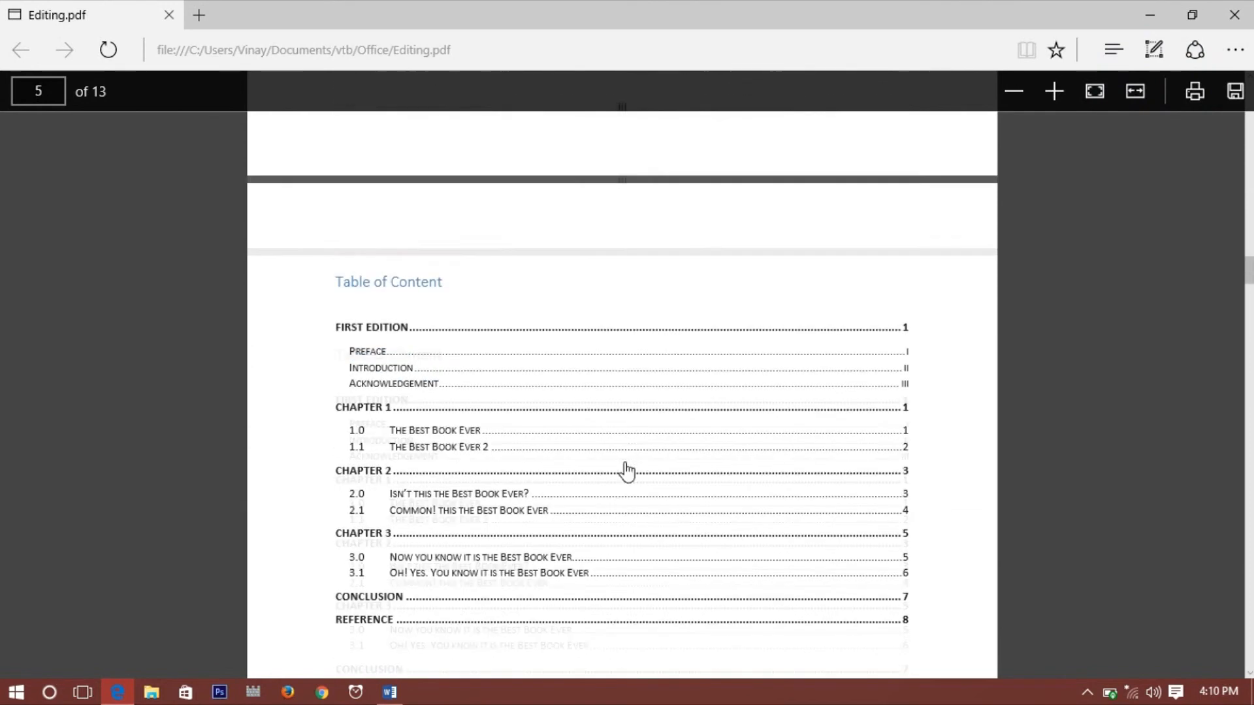
pyautogui.scroll(-10, 671, 433)
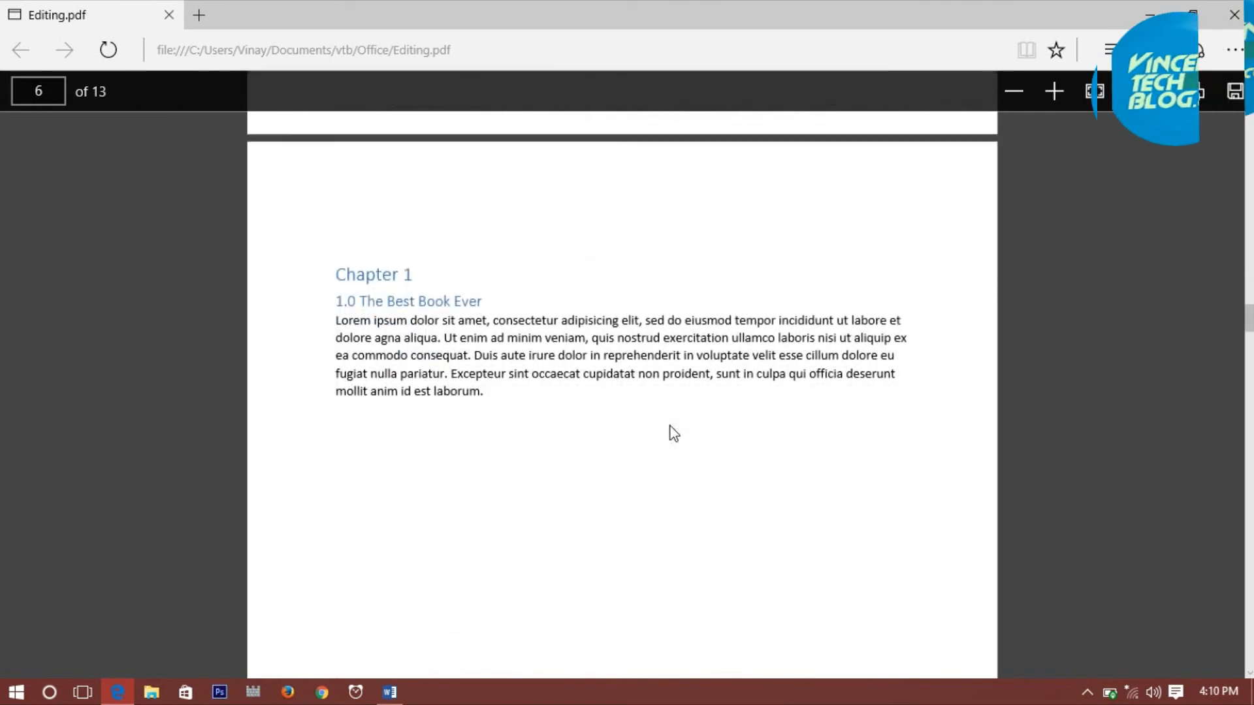
pyautogui.scroll(-10, 671, 431)
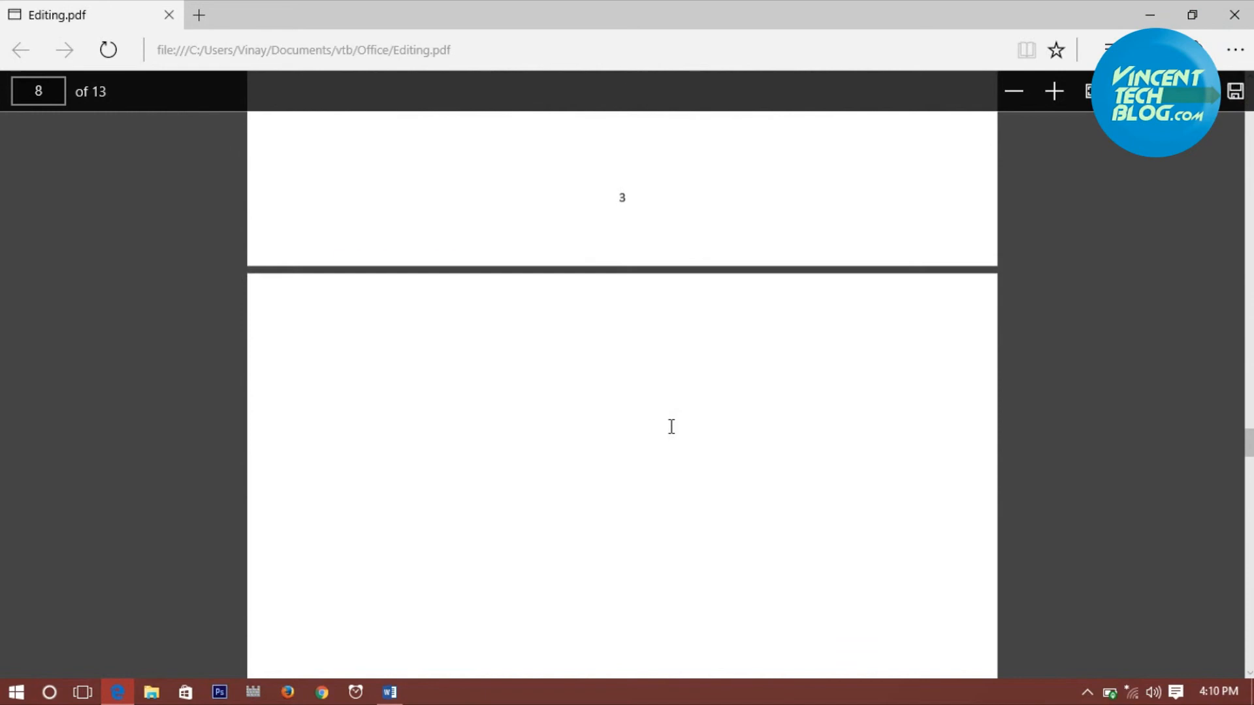
pyautogui.moveTo(1248, 460); pyautogui.dragTo(1245, 85)
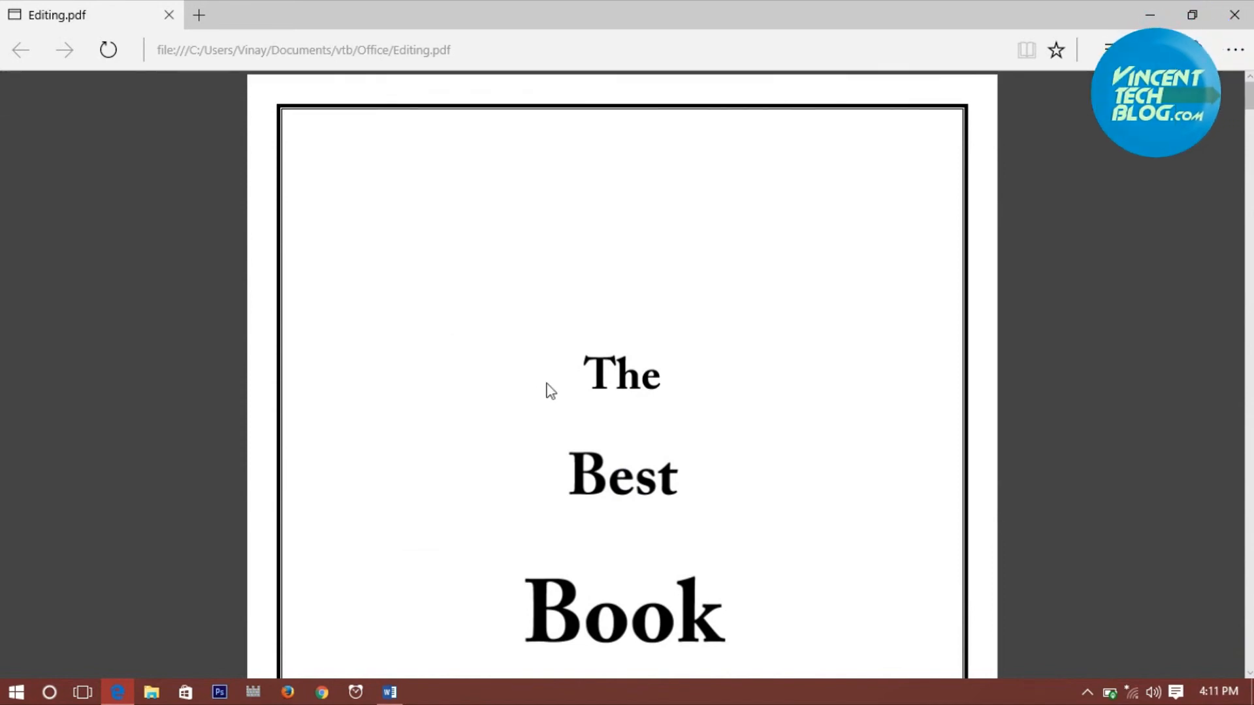
pyautogui.scroll(-5, 550, 390)
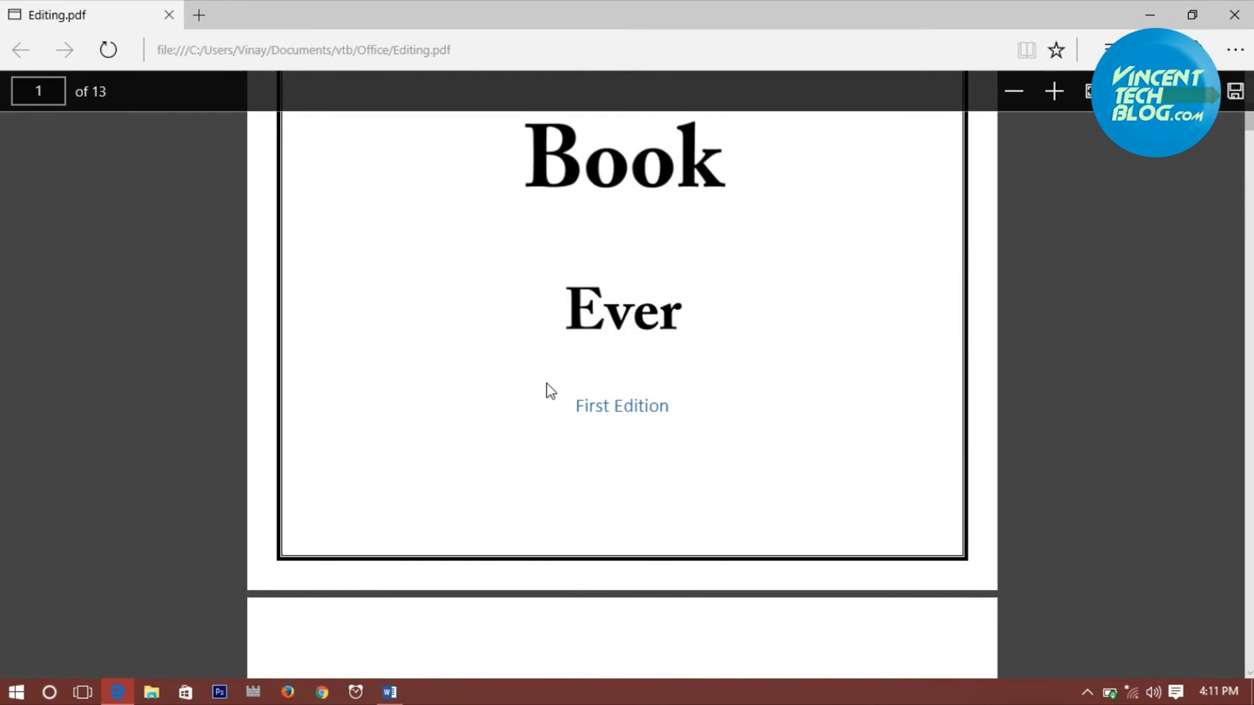
pyautogui.scroll(-5, 691, 459)
pyautogui.scroll(5, 691, 459)
pyautogui.scroll(-10, 691, 459)
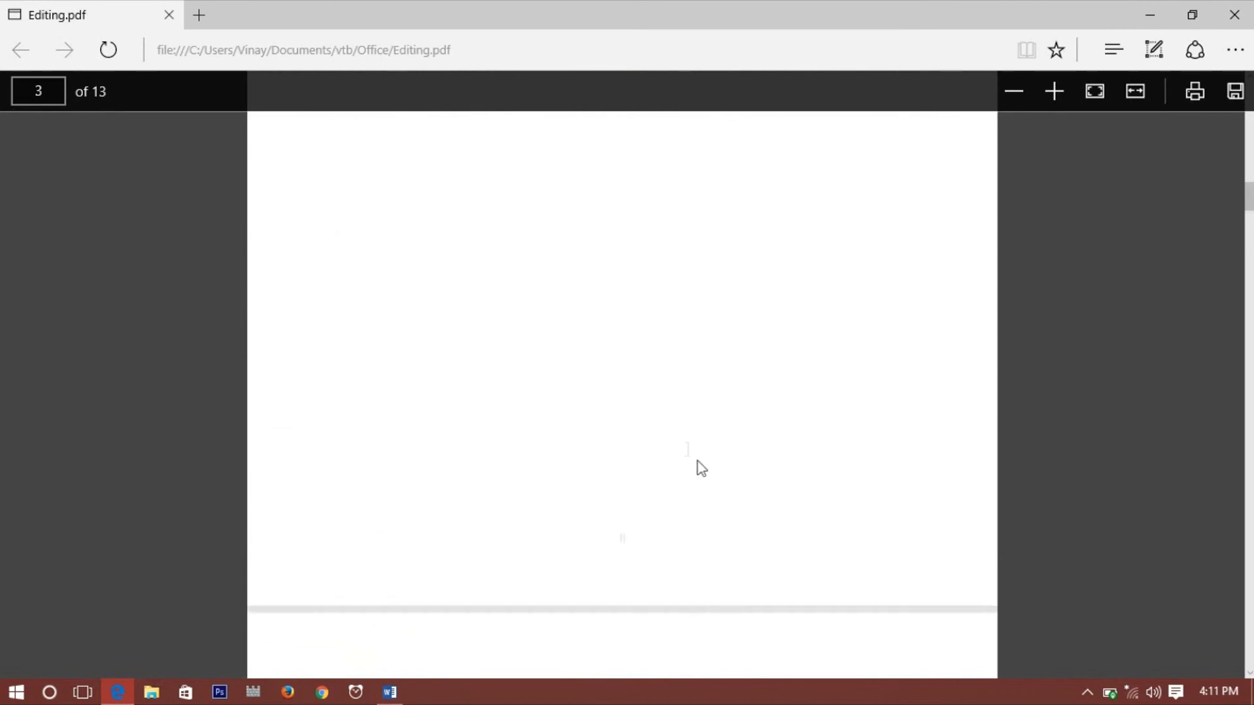
pyautogui.scroll(-8, 699, 467)
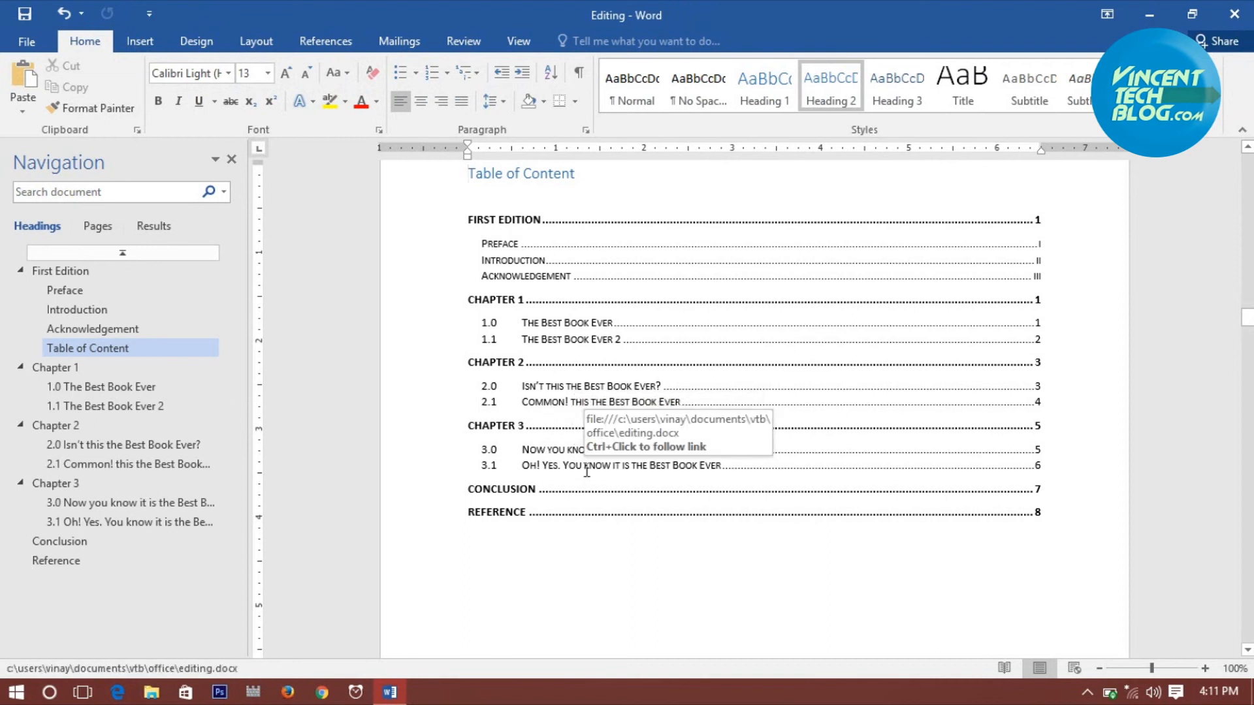
pyautogui.click(540, 555)
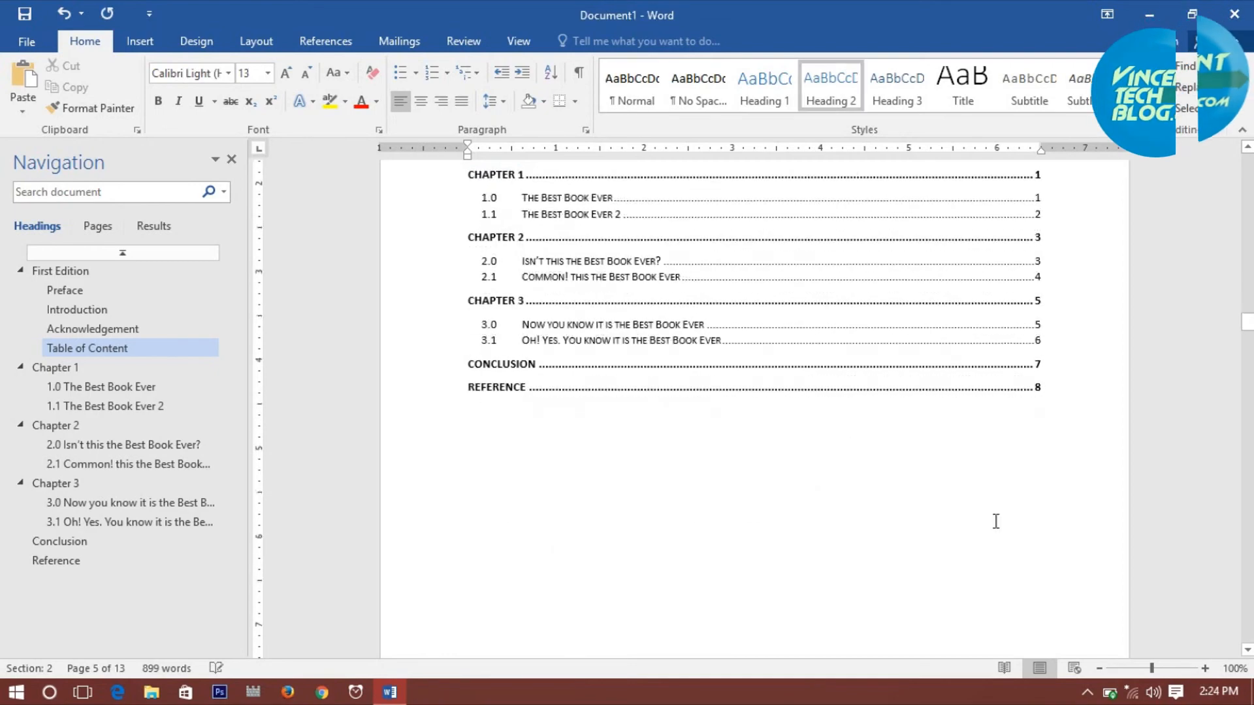
pyautogui.scroll(5, 996, 522)
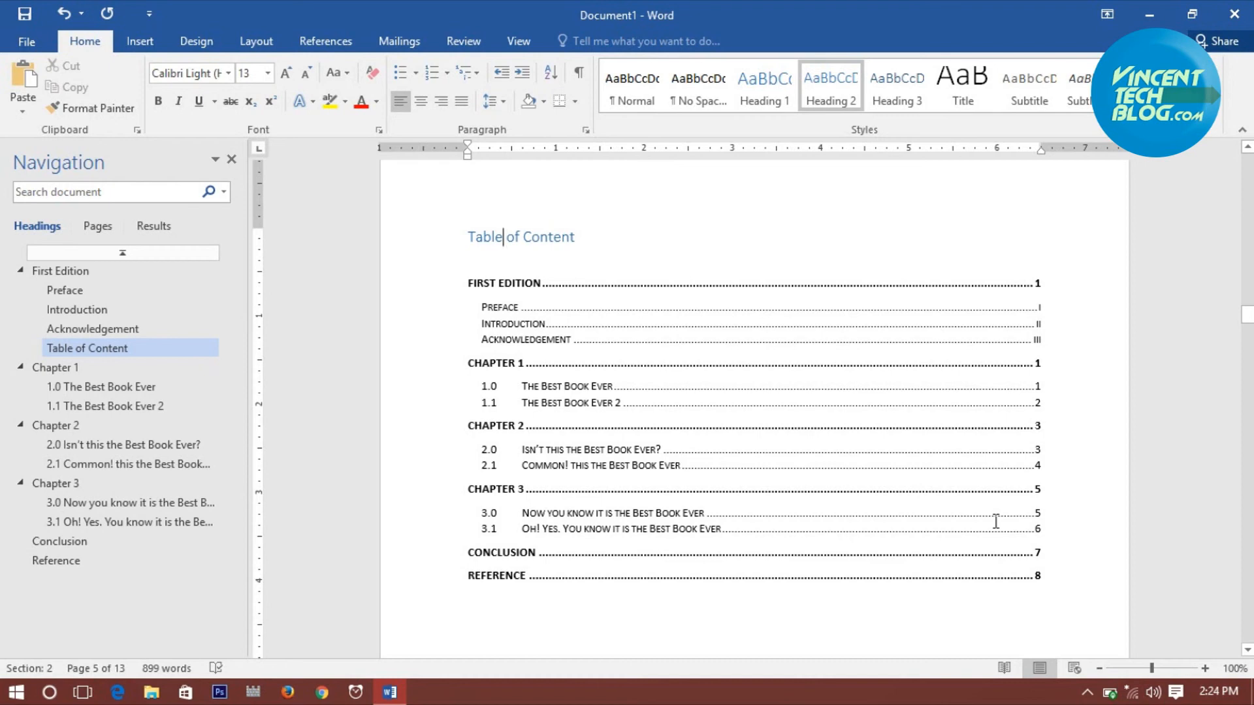
pyautogui.click(745, 379)
pyautogui.click(552, 233)
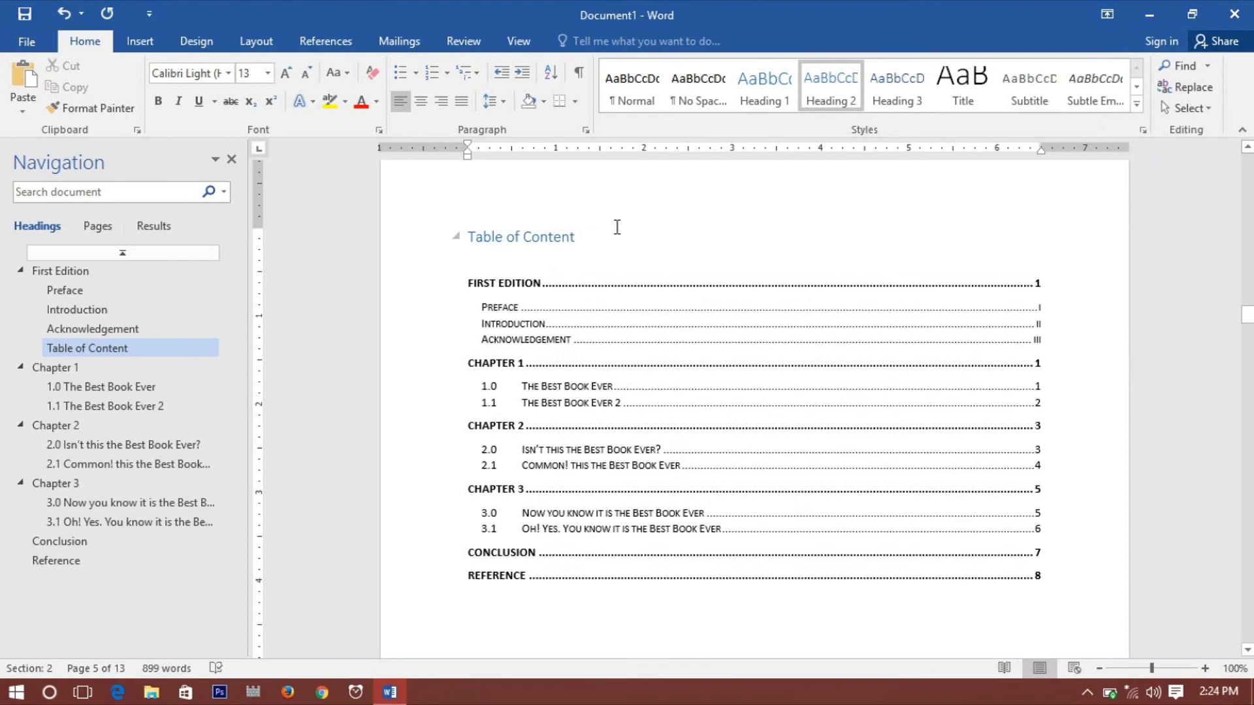